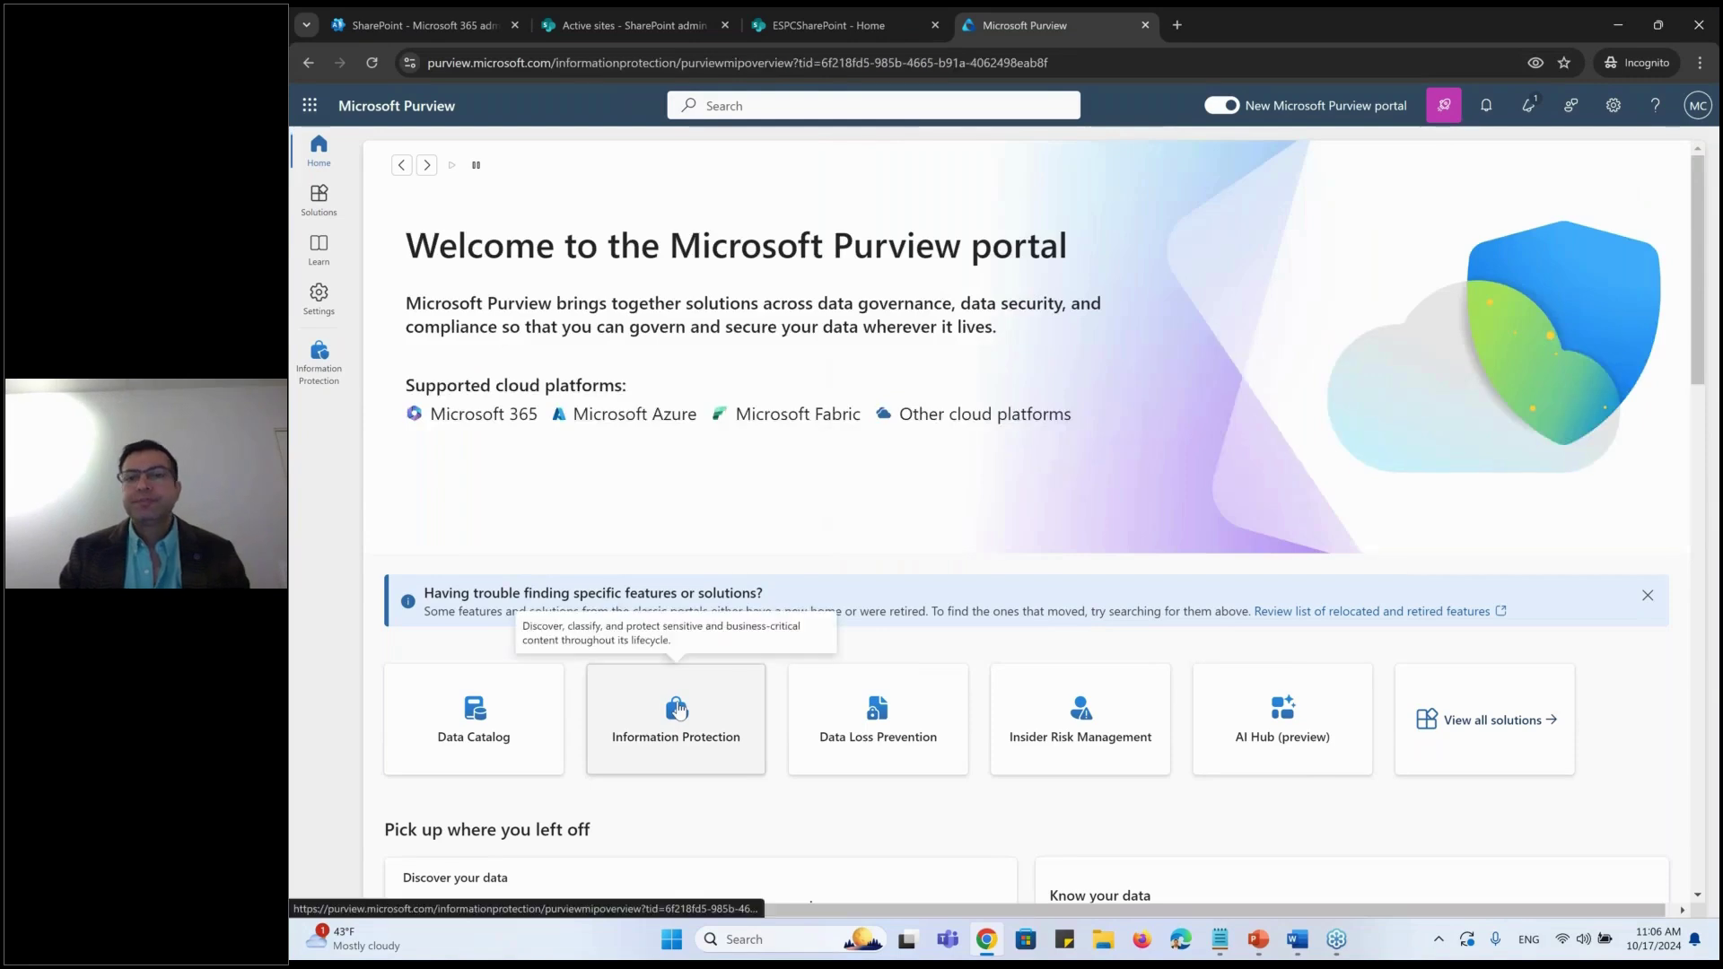
Step: Go to Information Protection's Sensitivity labels and start a new label at its Name field
{"action": "left_click", "coordinate": [679, 711]}
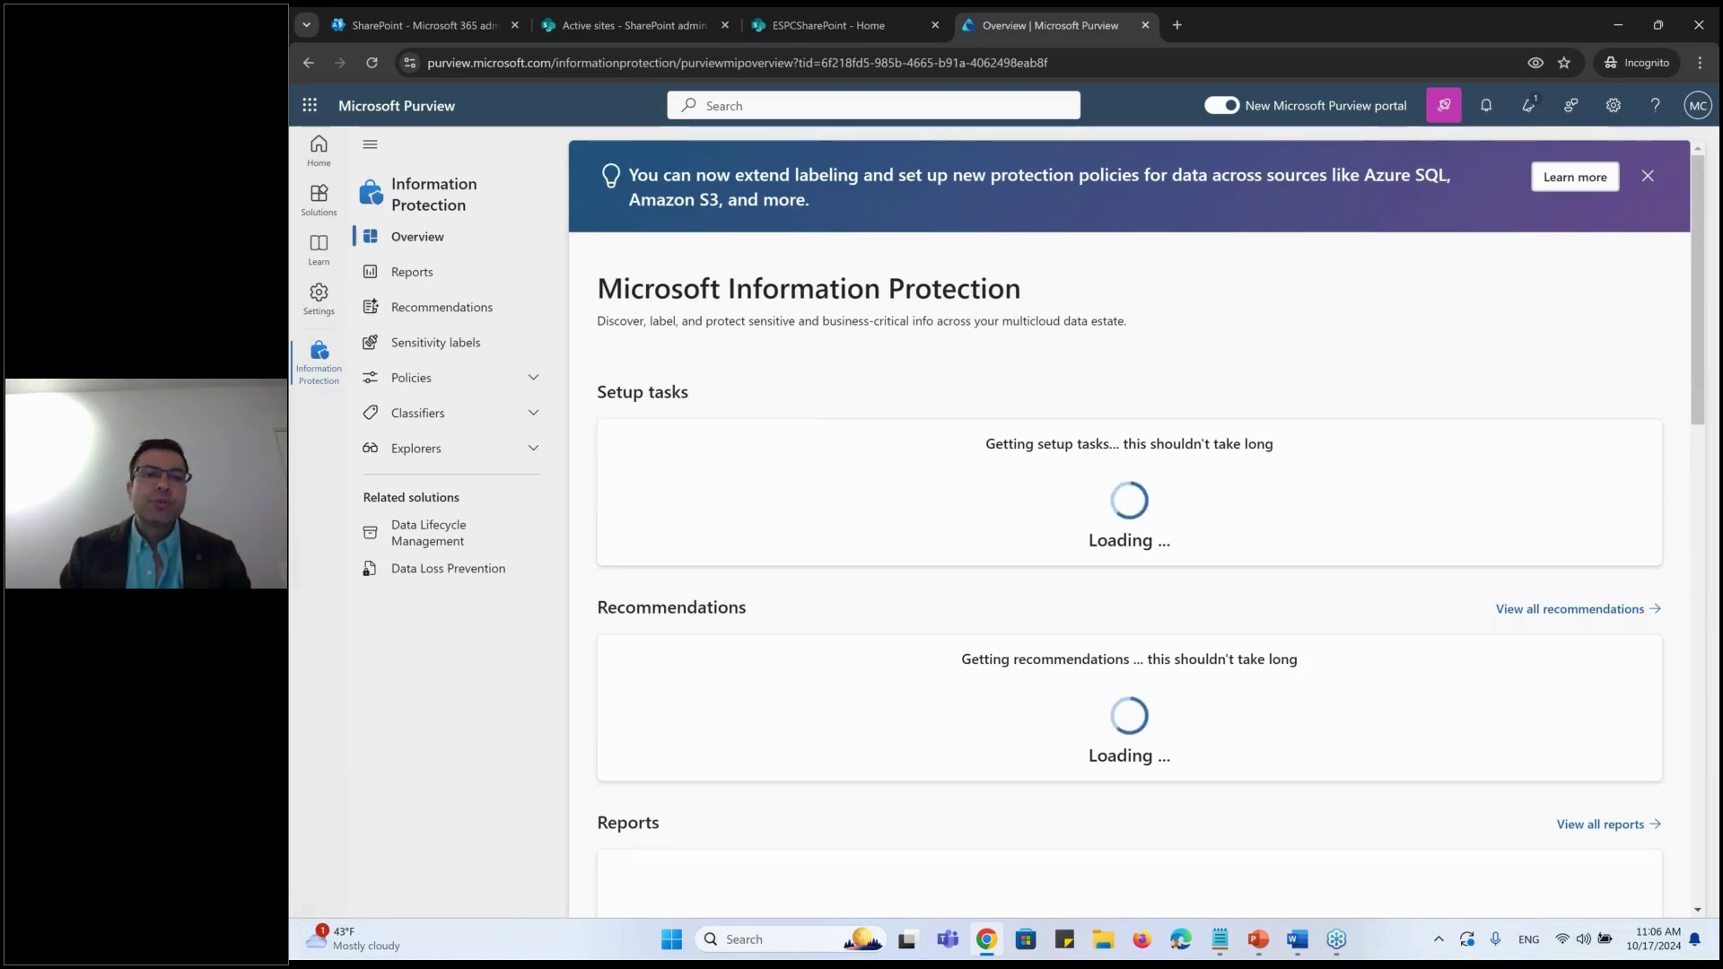
{"action": "left_click", "coordinate": [435, 342]}
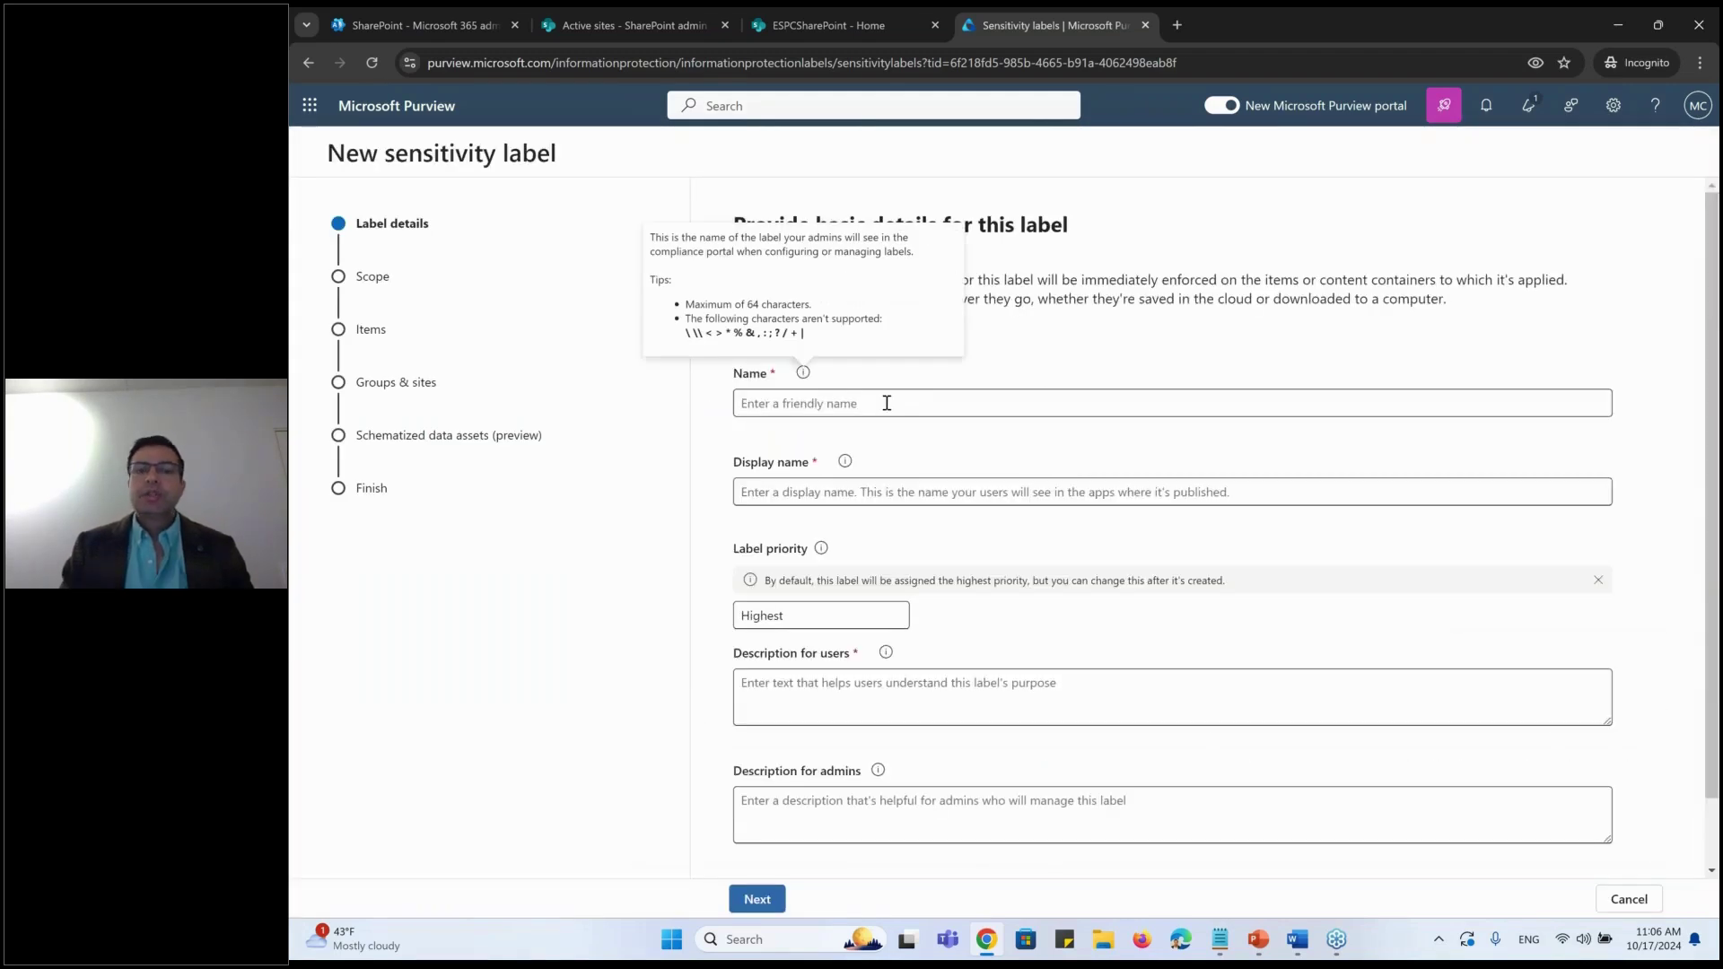
{"action": "left_click", "coordinate": [886, 403]}
Step: Name the label ESPCConfidential, correcting the mistyped letter
{"action": "type", "text": "E"}
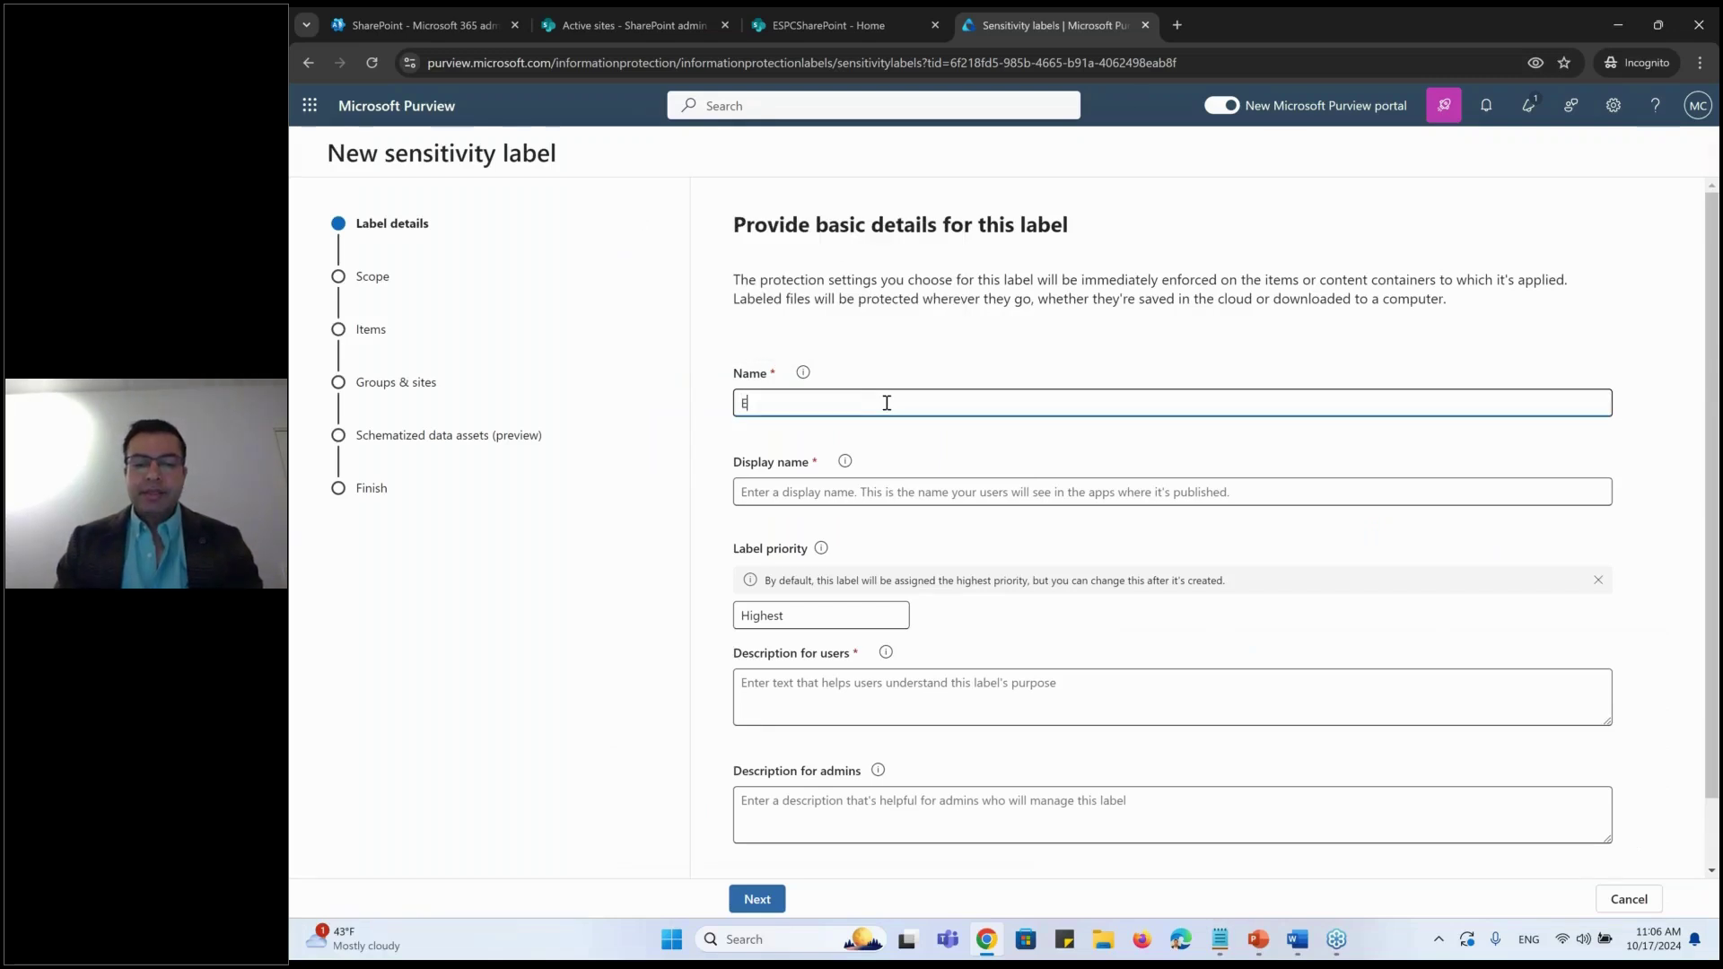
{"action": "type", "text": "SPCCo"}
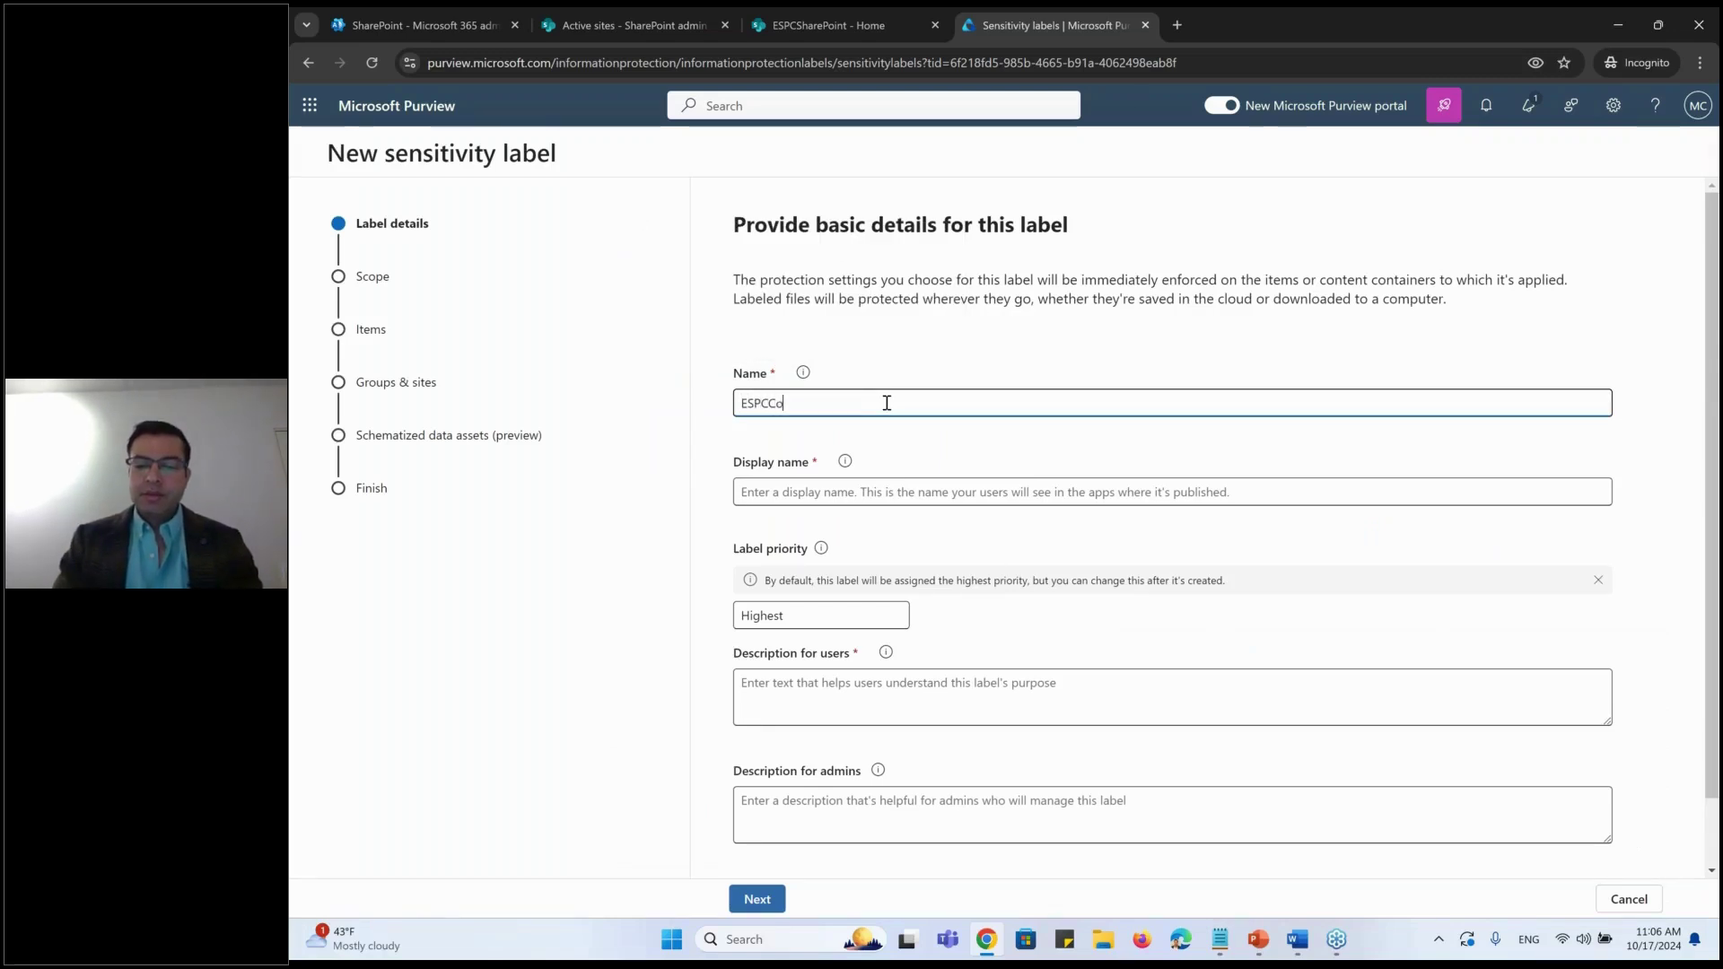
{"action": "type", "text": "nfidemtial"}
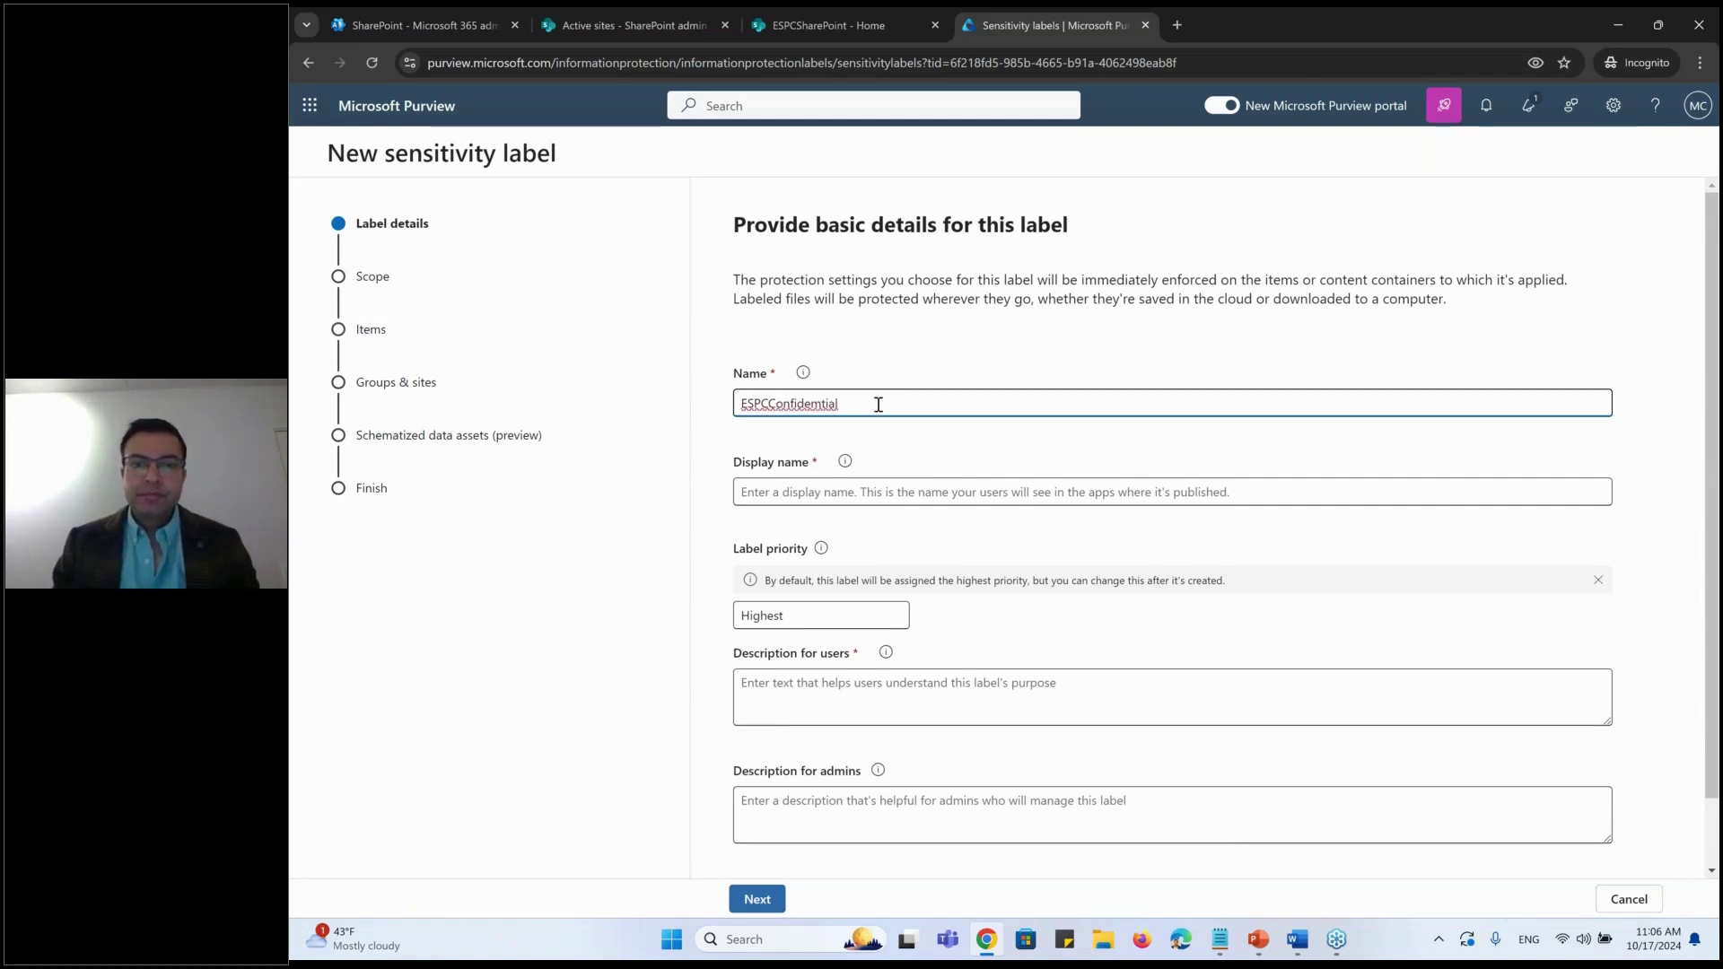
{"action": "left_click", "coordinate": [822, 404]}
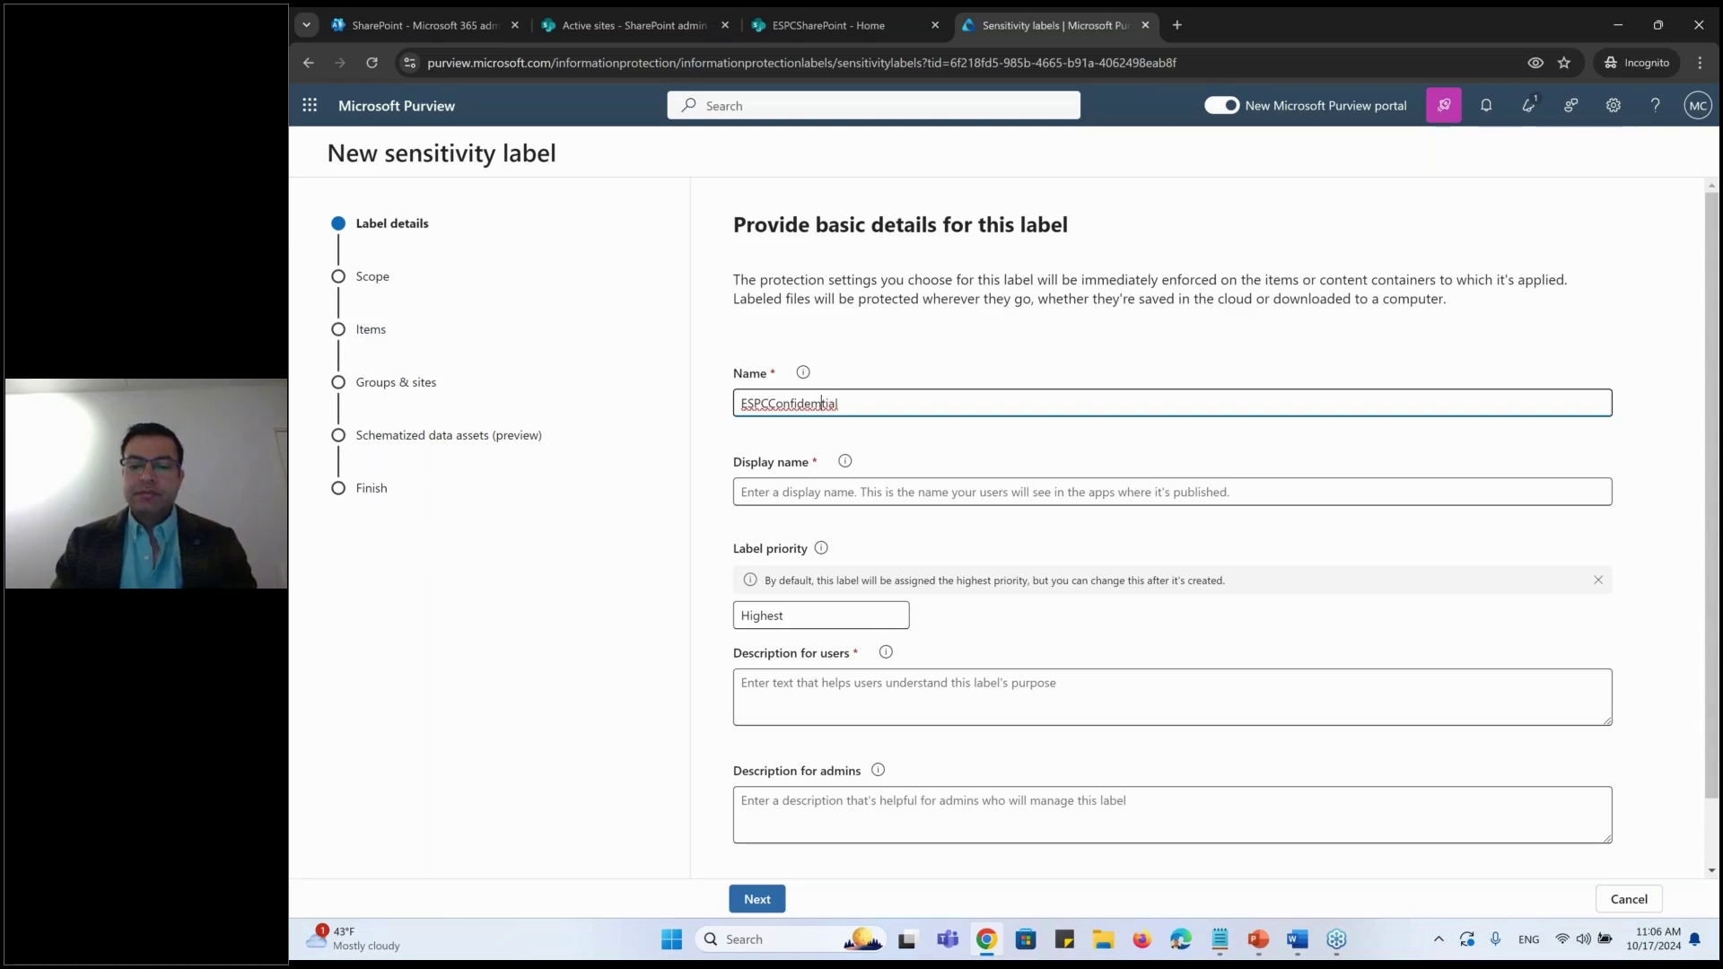
{"action": "key", "text": "BackSpace"}
{"action": "type", "text": "n"}
Step: Copy ESPCConfidential into Display name and both the user and admin descriptions
{"action": "left_click_drag", "start_coordinate": [856, 405], "coordinate": [686, 389]}
{"action": "key", "text": "ctrl+c"}
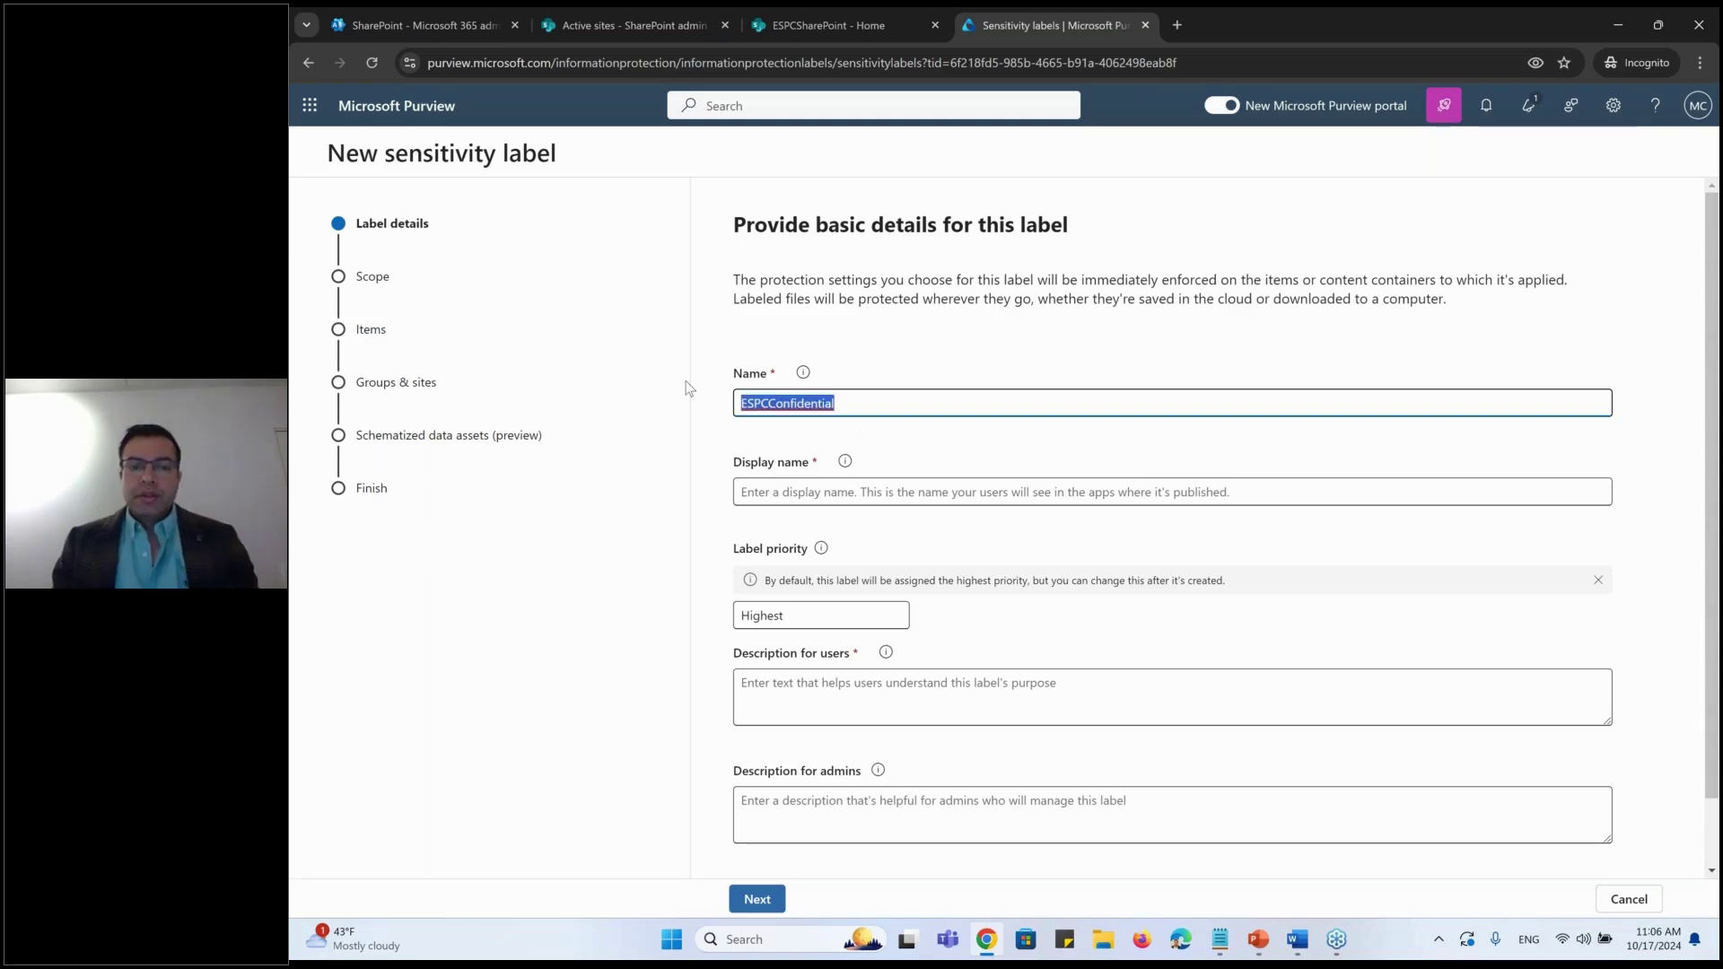
{"action": "left_click", "coordinate": [823, 492]}
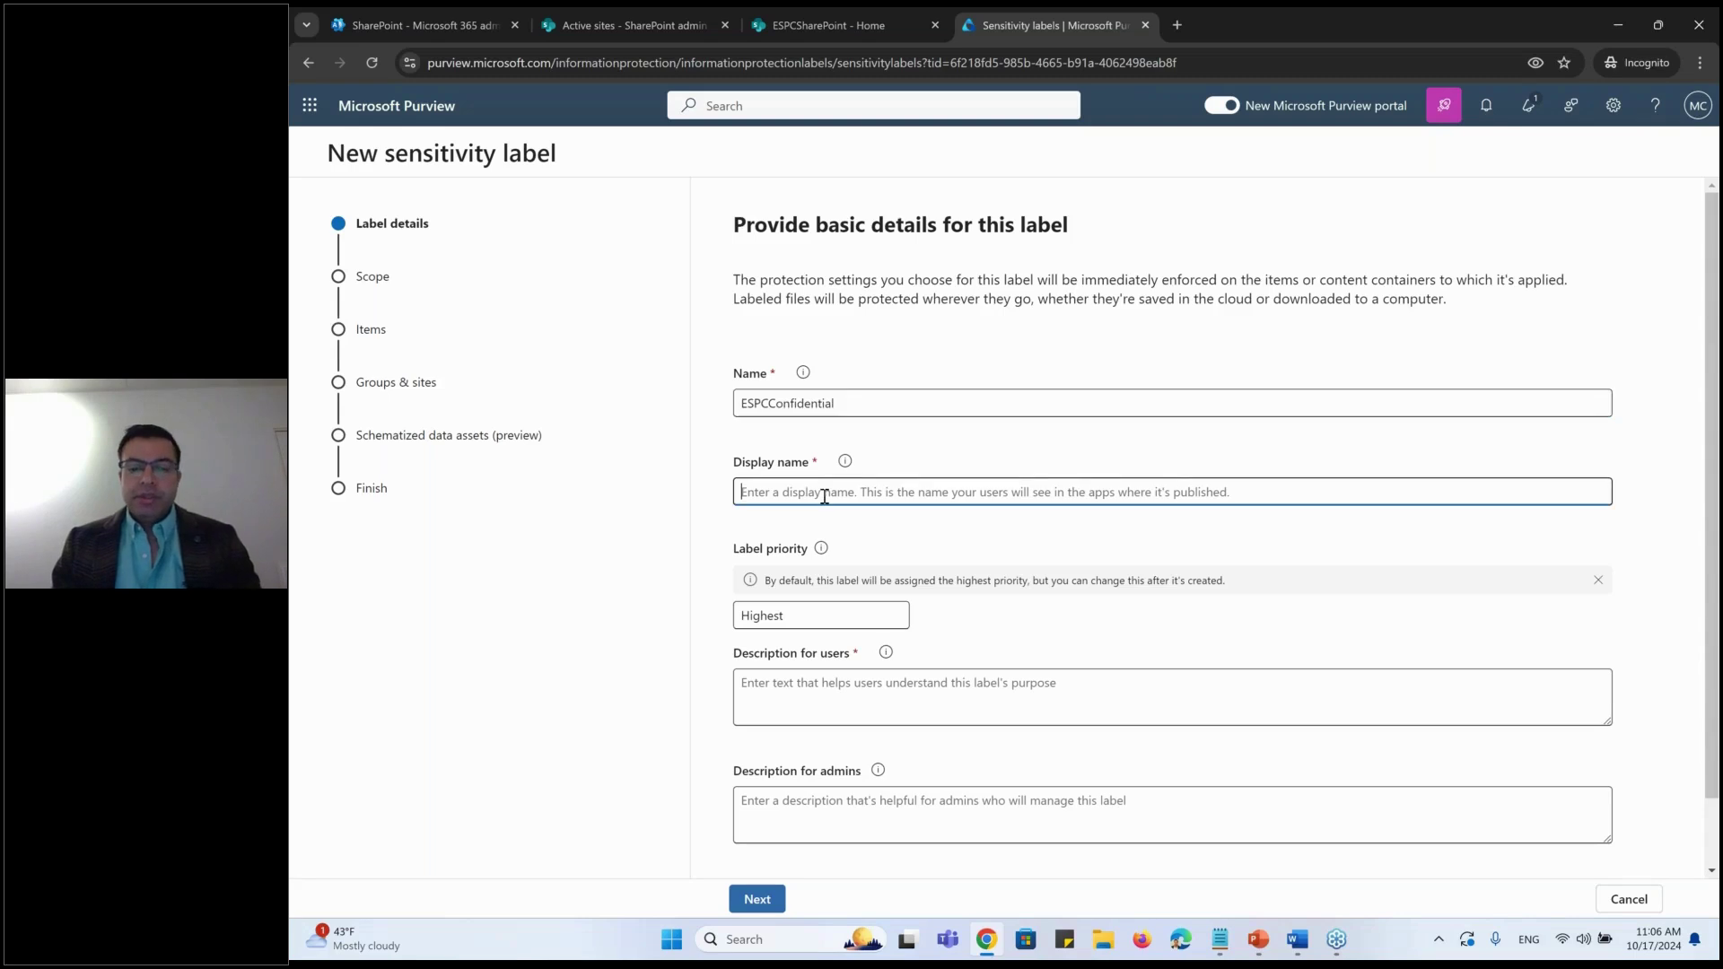
{"action": "key", "text": "ctrl+v"}
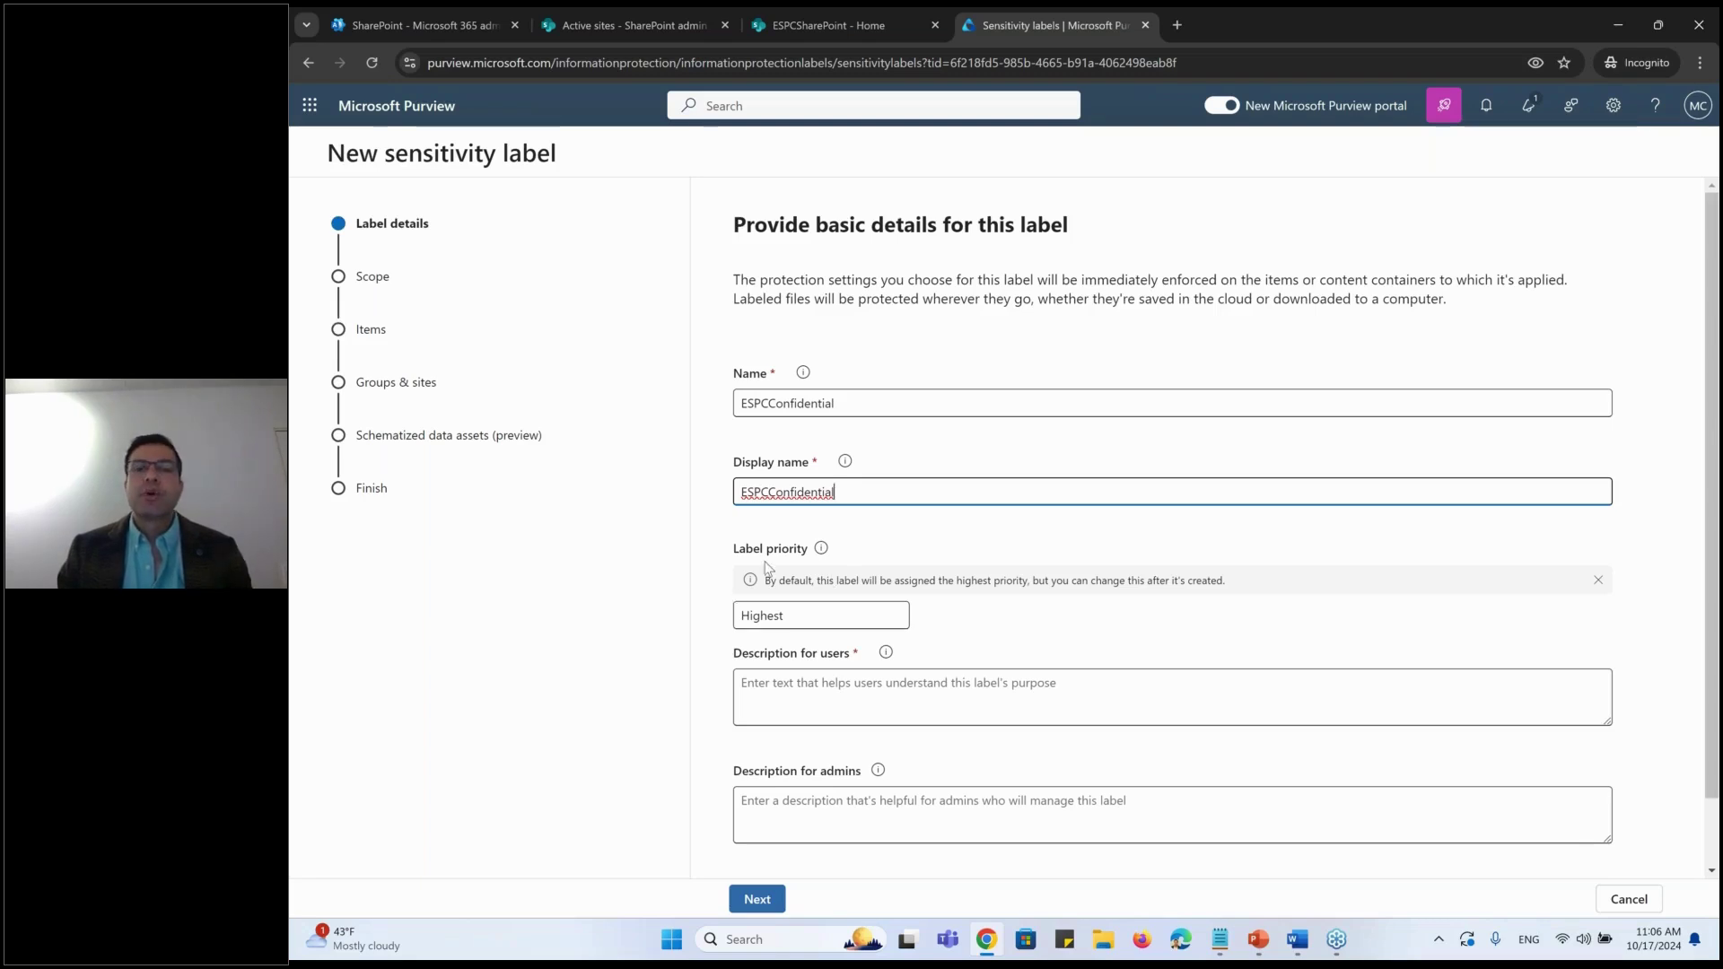
{"action": "left_click", "coordinate": [768, 697]}
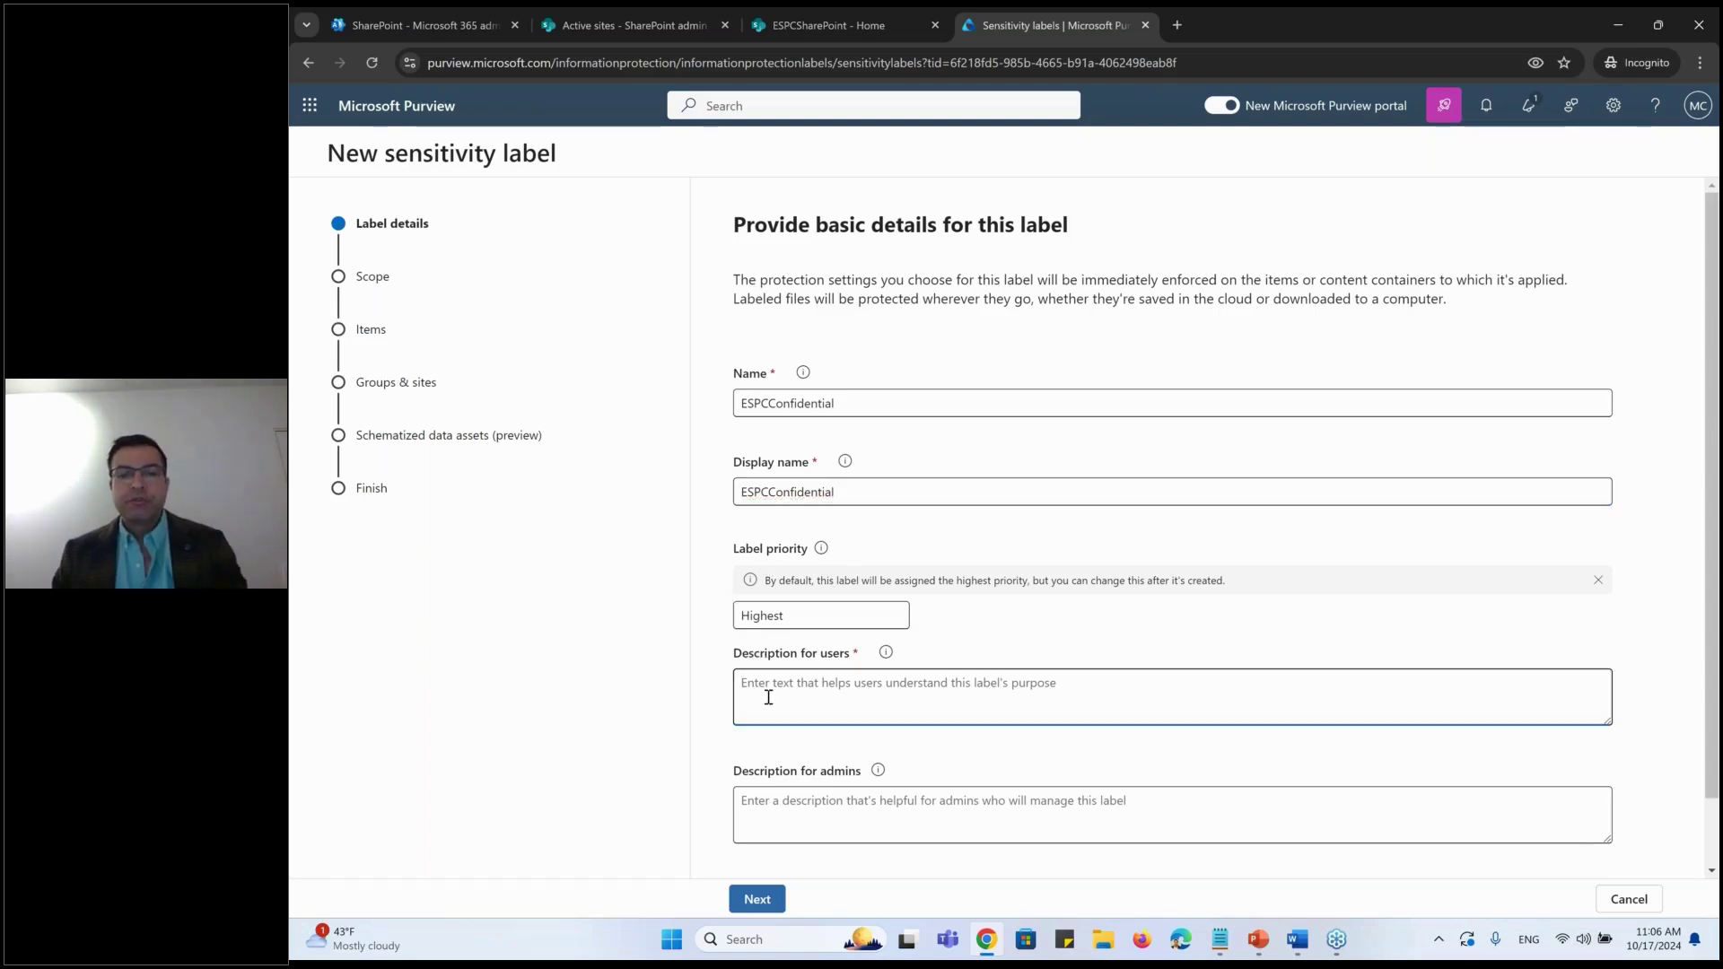
{"action": "key", "text": "ctrl+v"}
{"action": "left_click", "coordinate": [787, 824]}
{"action": "key", "text": "ctrl+v"}
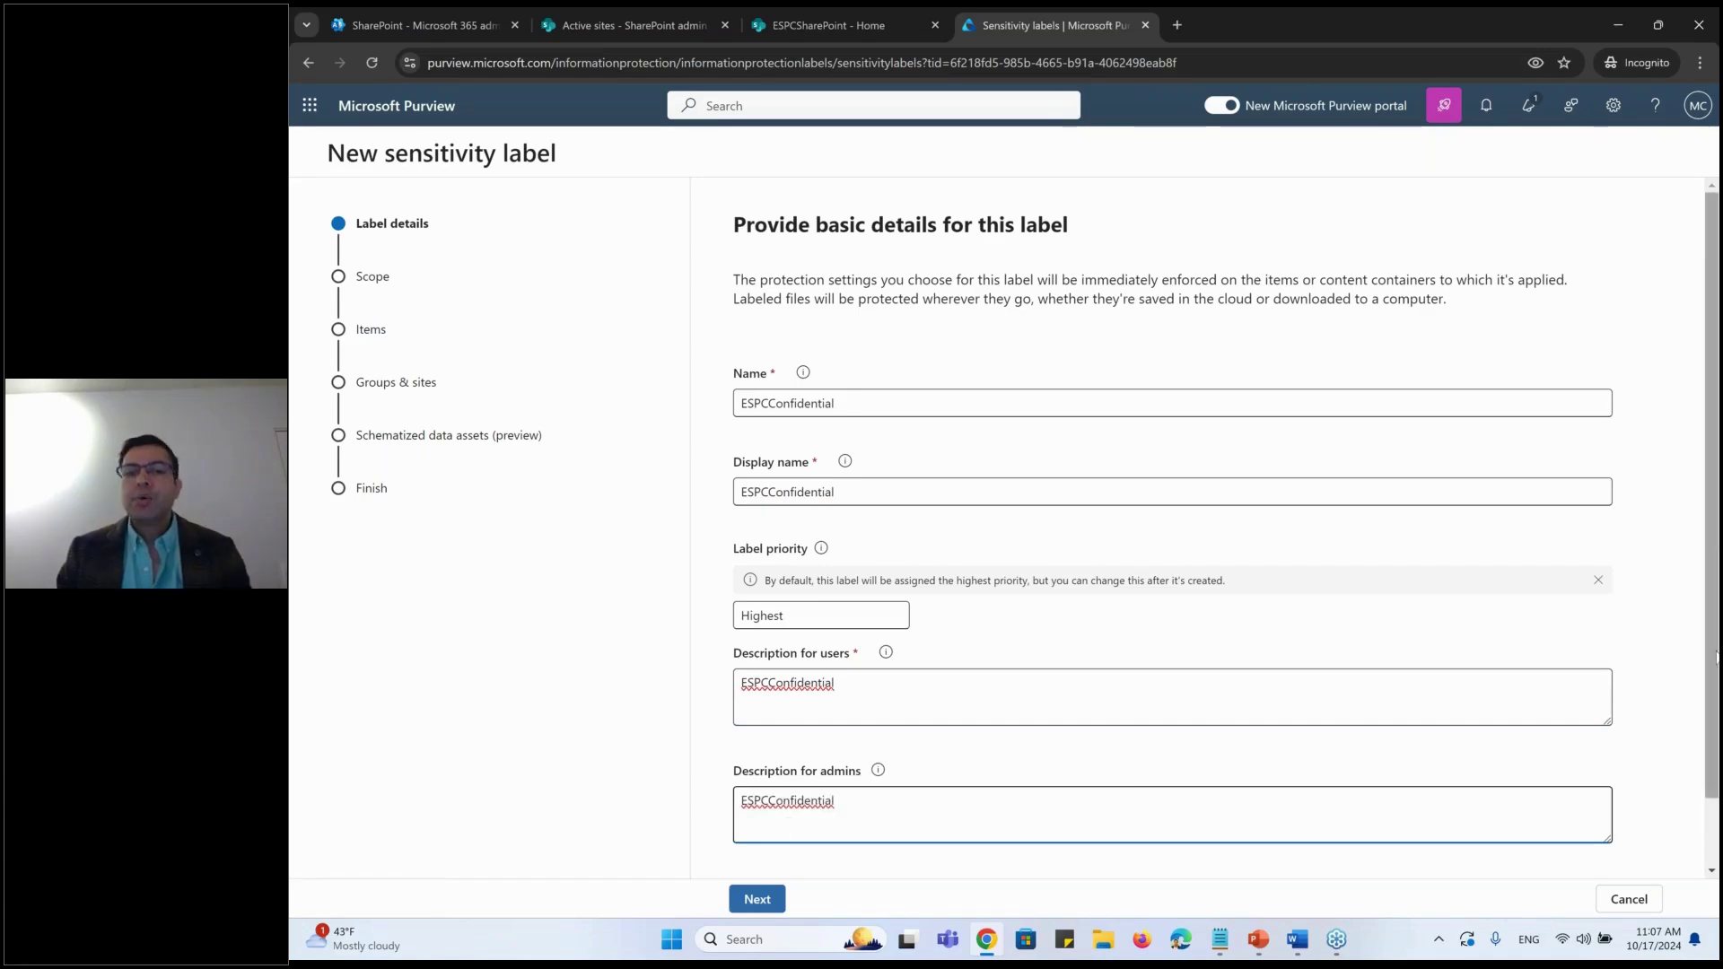
Step: Set the label color to yellow and move on to Scope
{"action": "scroll", "coordinate": [1157, 691], "scroll_direction": "down", "scroll_amount": 1}
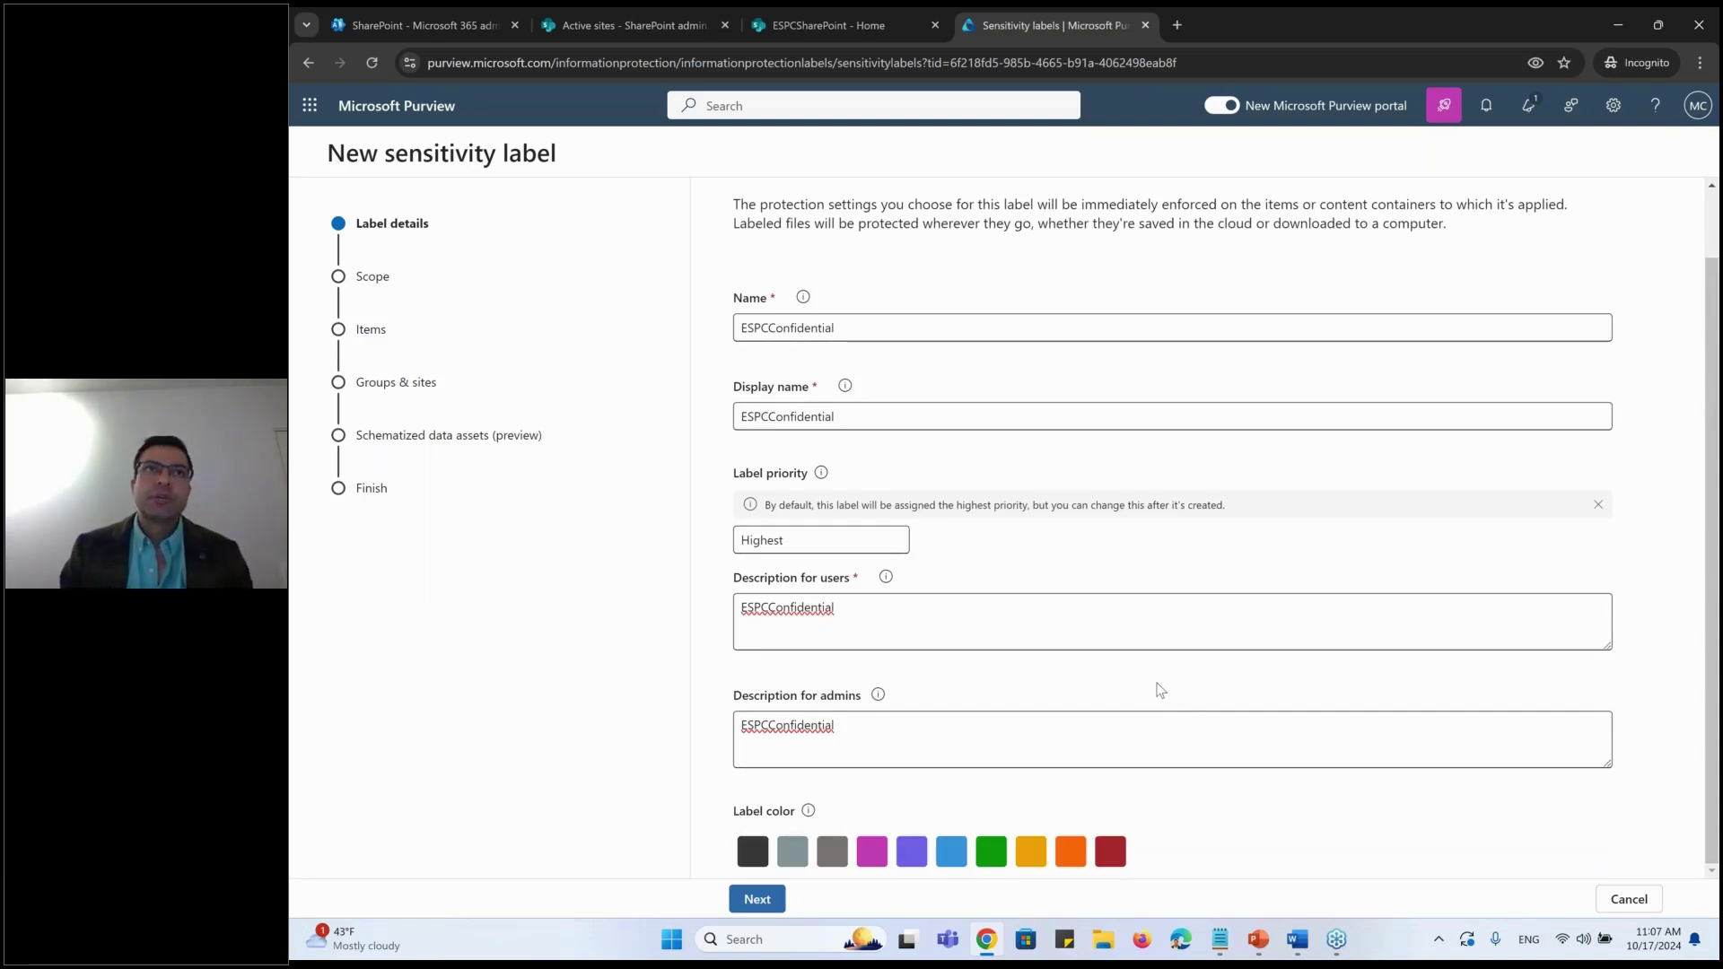
{"action": "left_click", "coordinate": [1031, 851]}
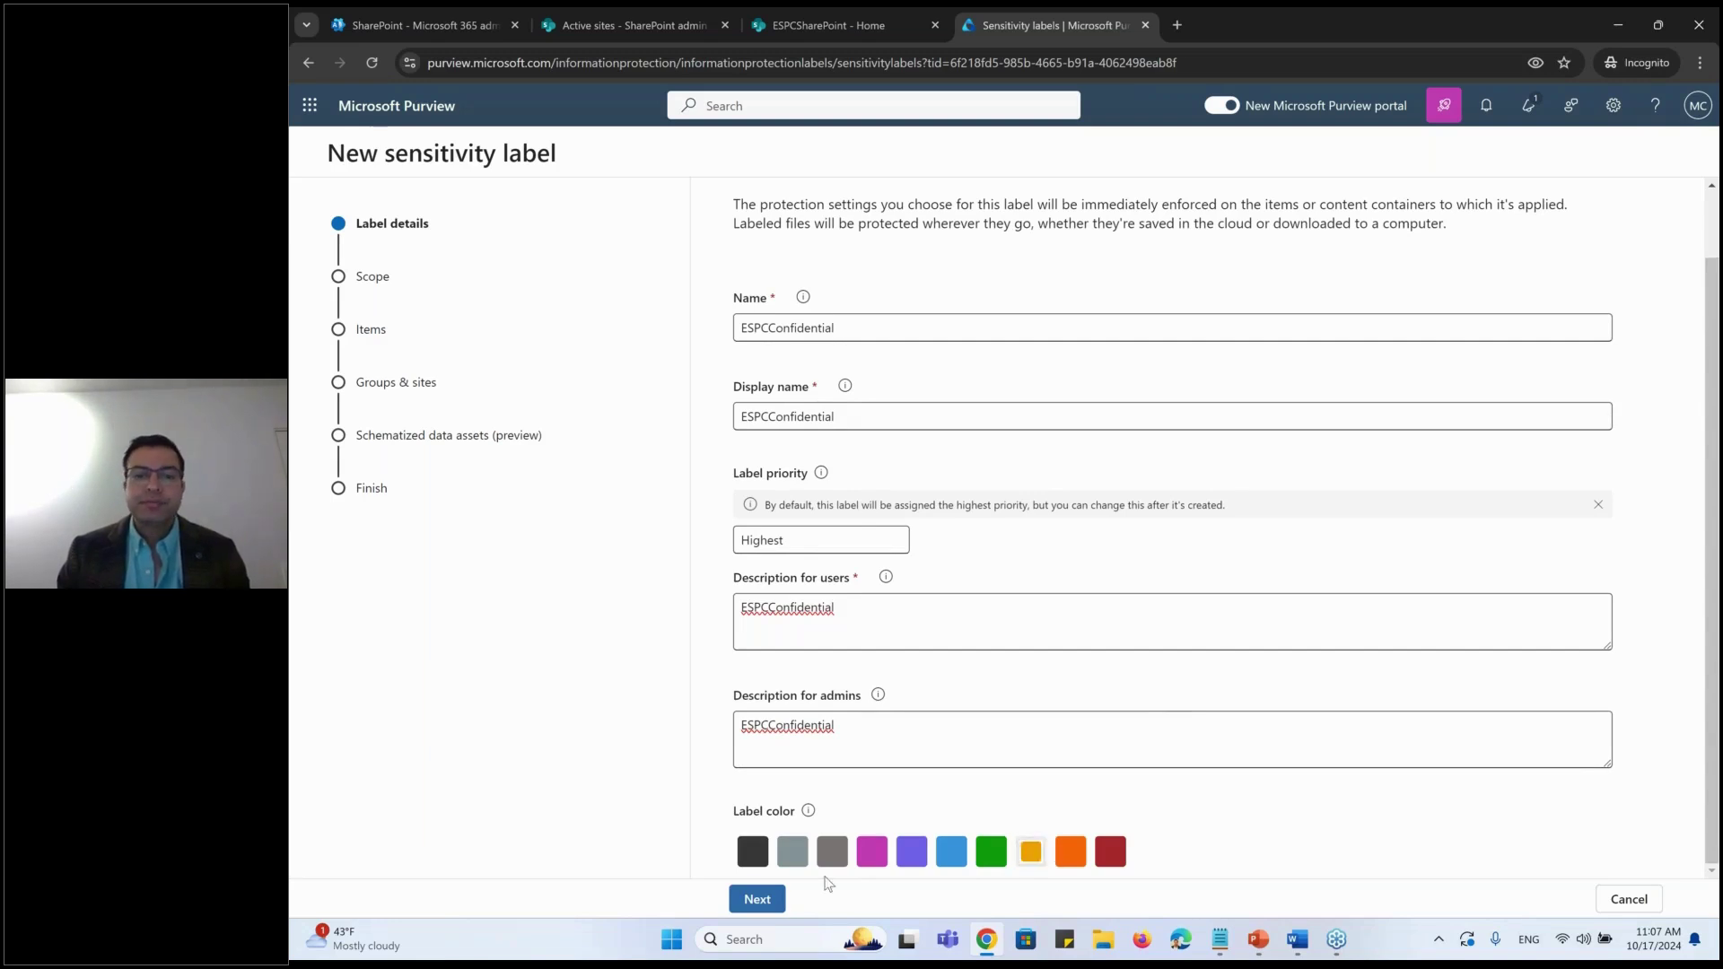
{"action": "left_click", "coordinate": [757, 898]}
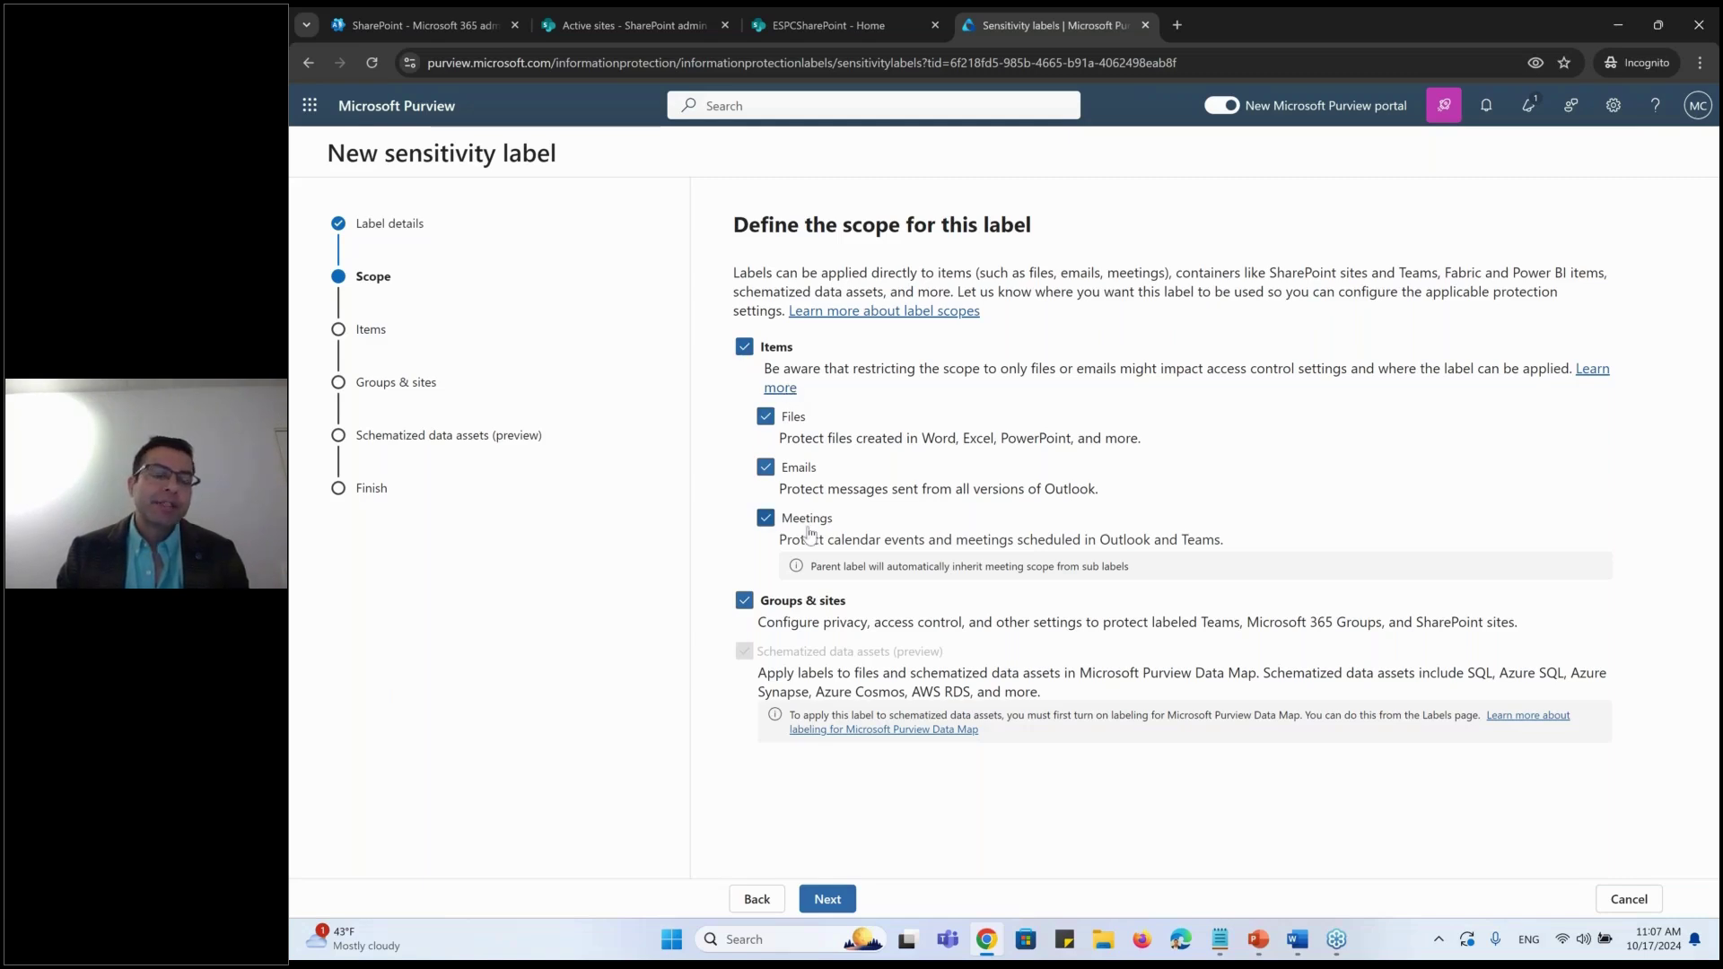
Step: Uncheck Meetings, Emails and Groups & sites so the scope covers Files only
{"action": "left_click", "coordinate": [767, 520]}
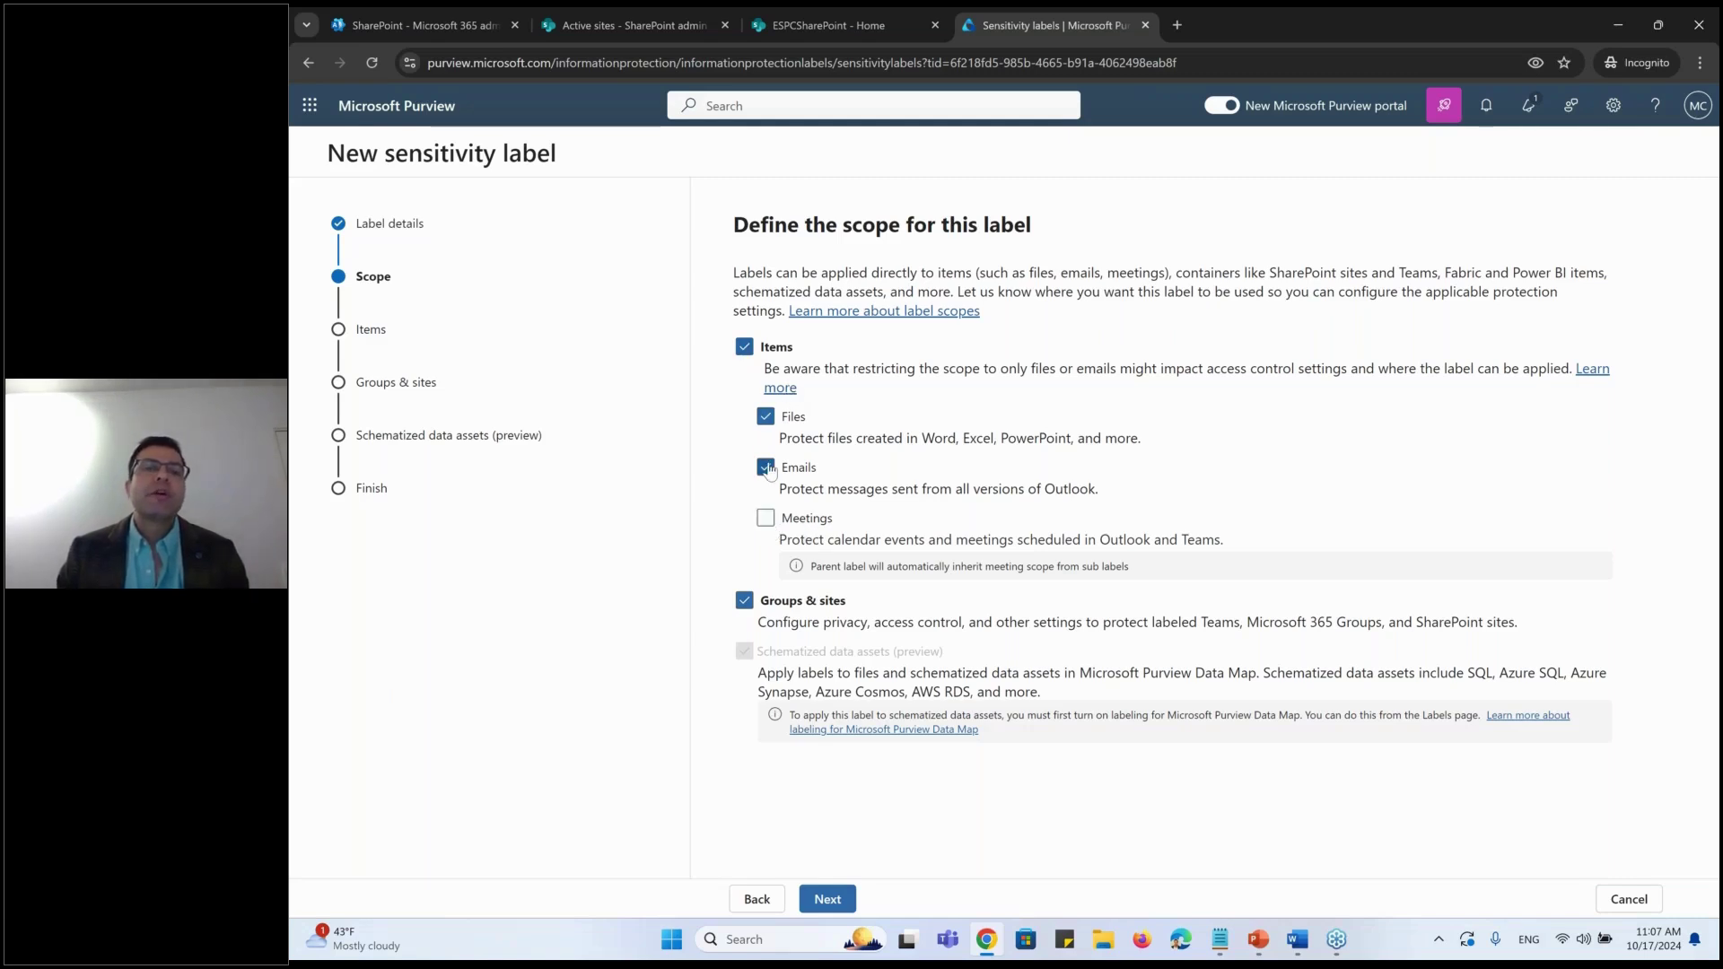
{"action": "left_click", "coordinate": [765, 467]}
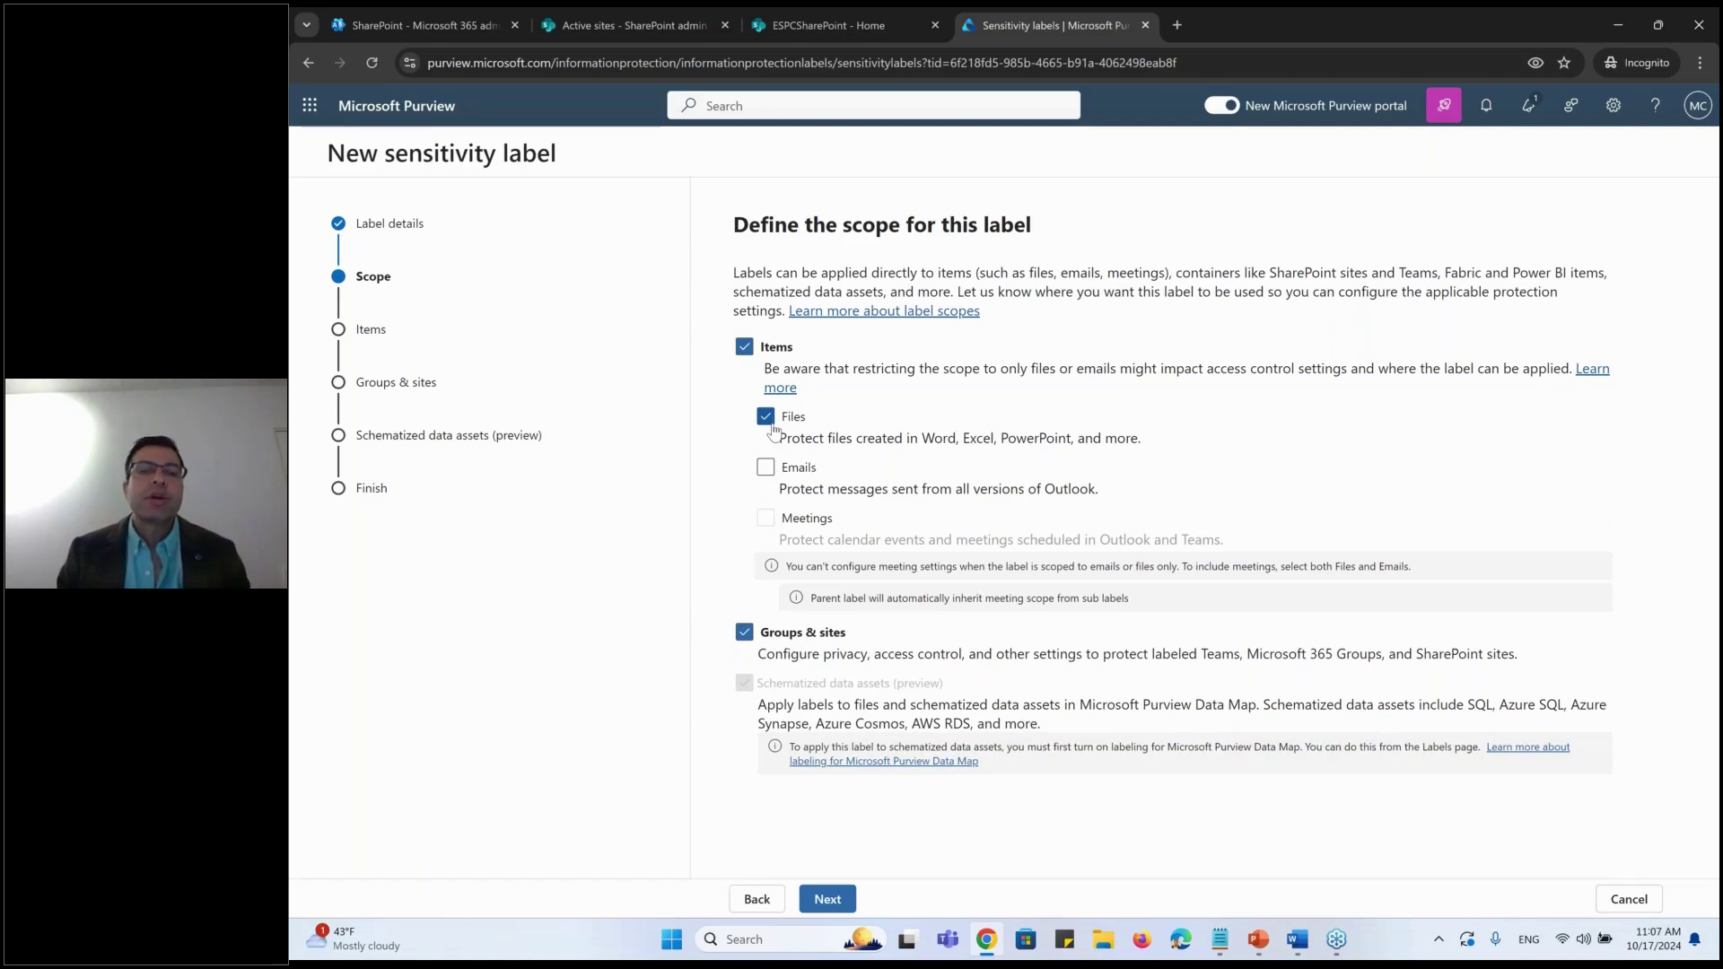
{"action": "left_click", "coordinate": [740, 638]}
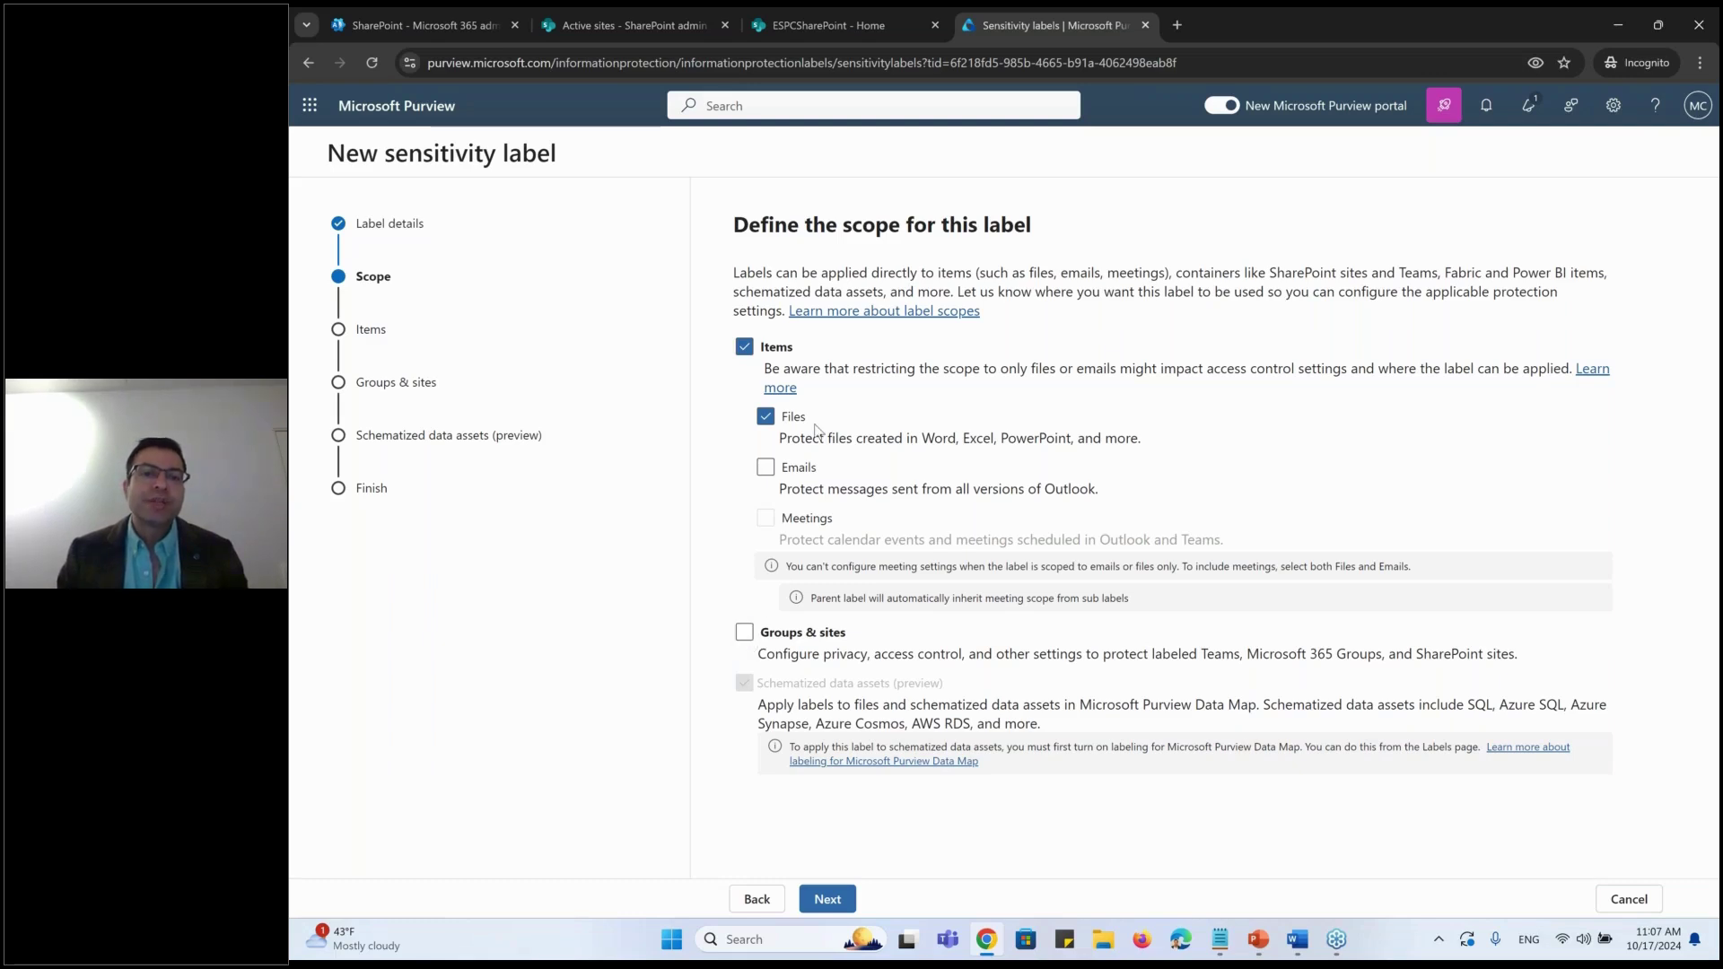
{"action": "left_click", "coordinate": [827, 898]}
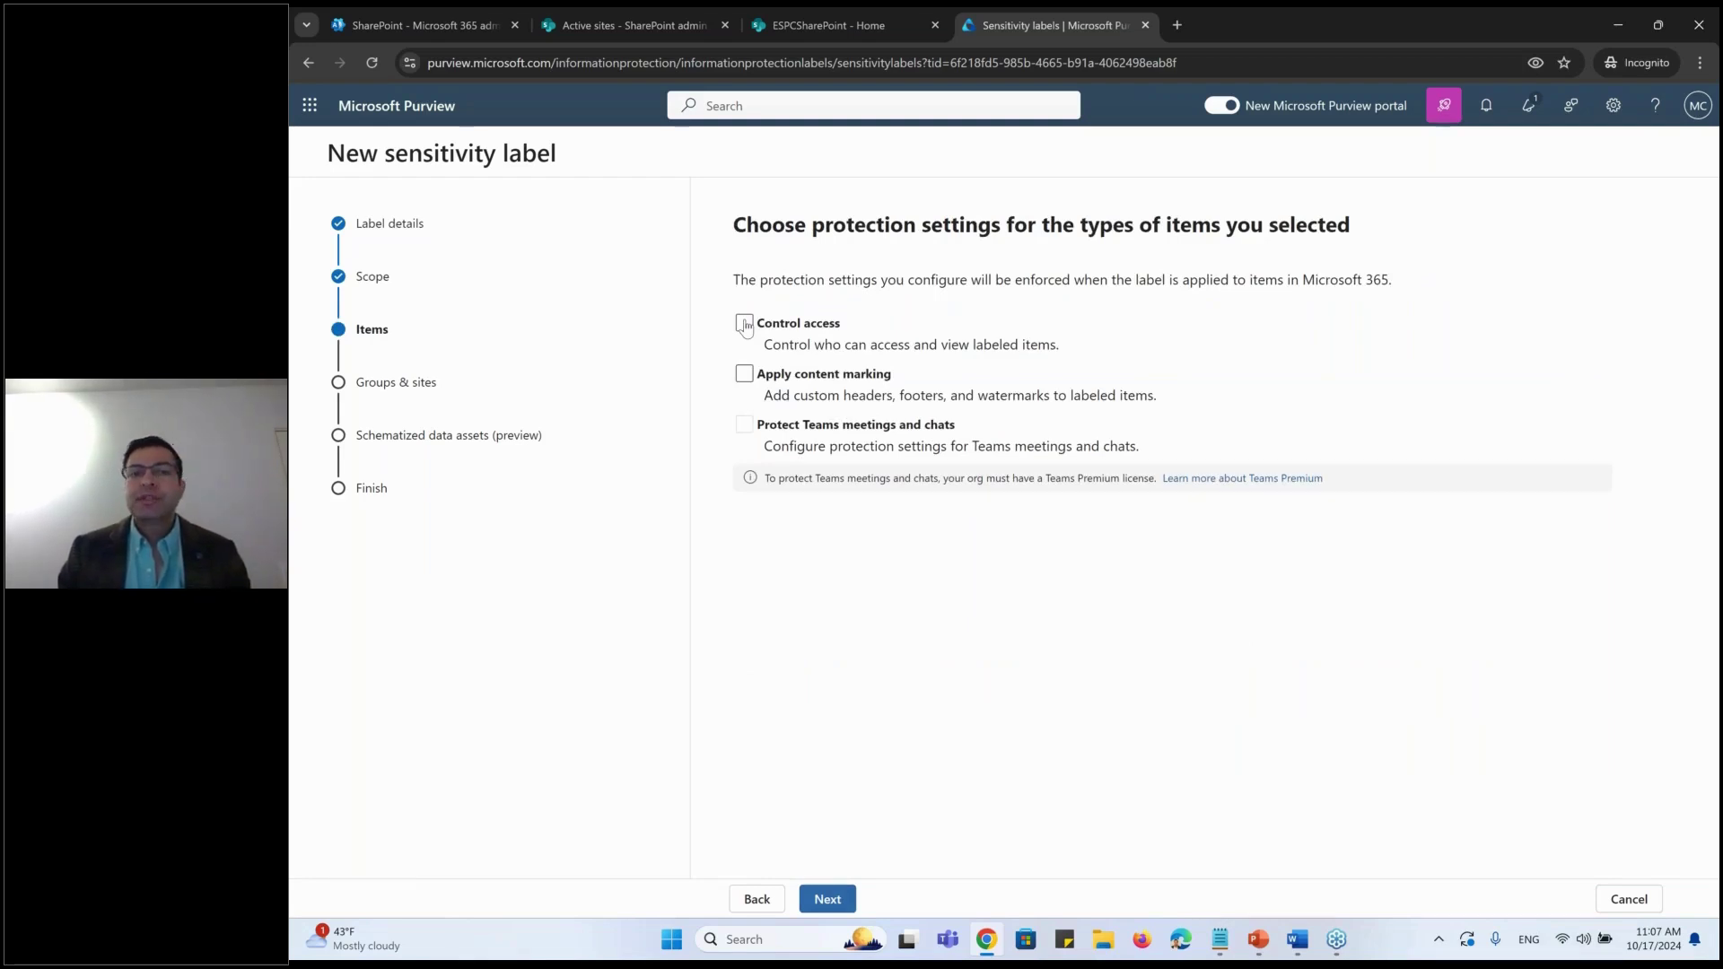
Step: Enable Control access and Apply content marking for labeled items
{"action": "left_click", "coordinate": [744, 324]}
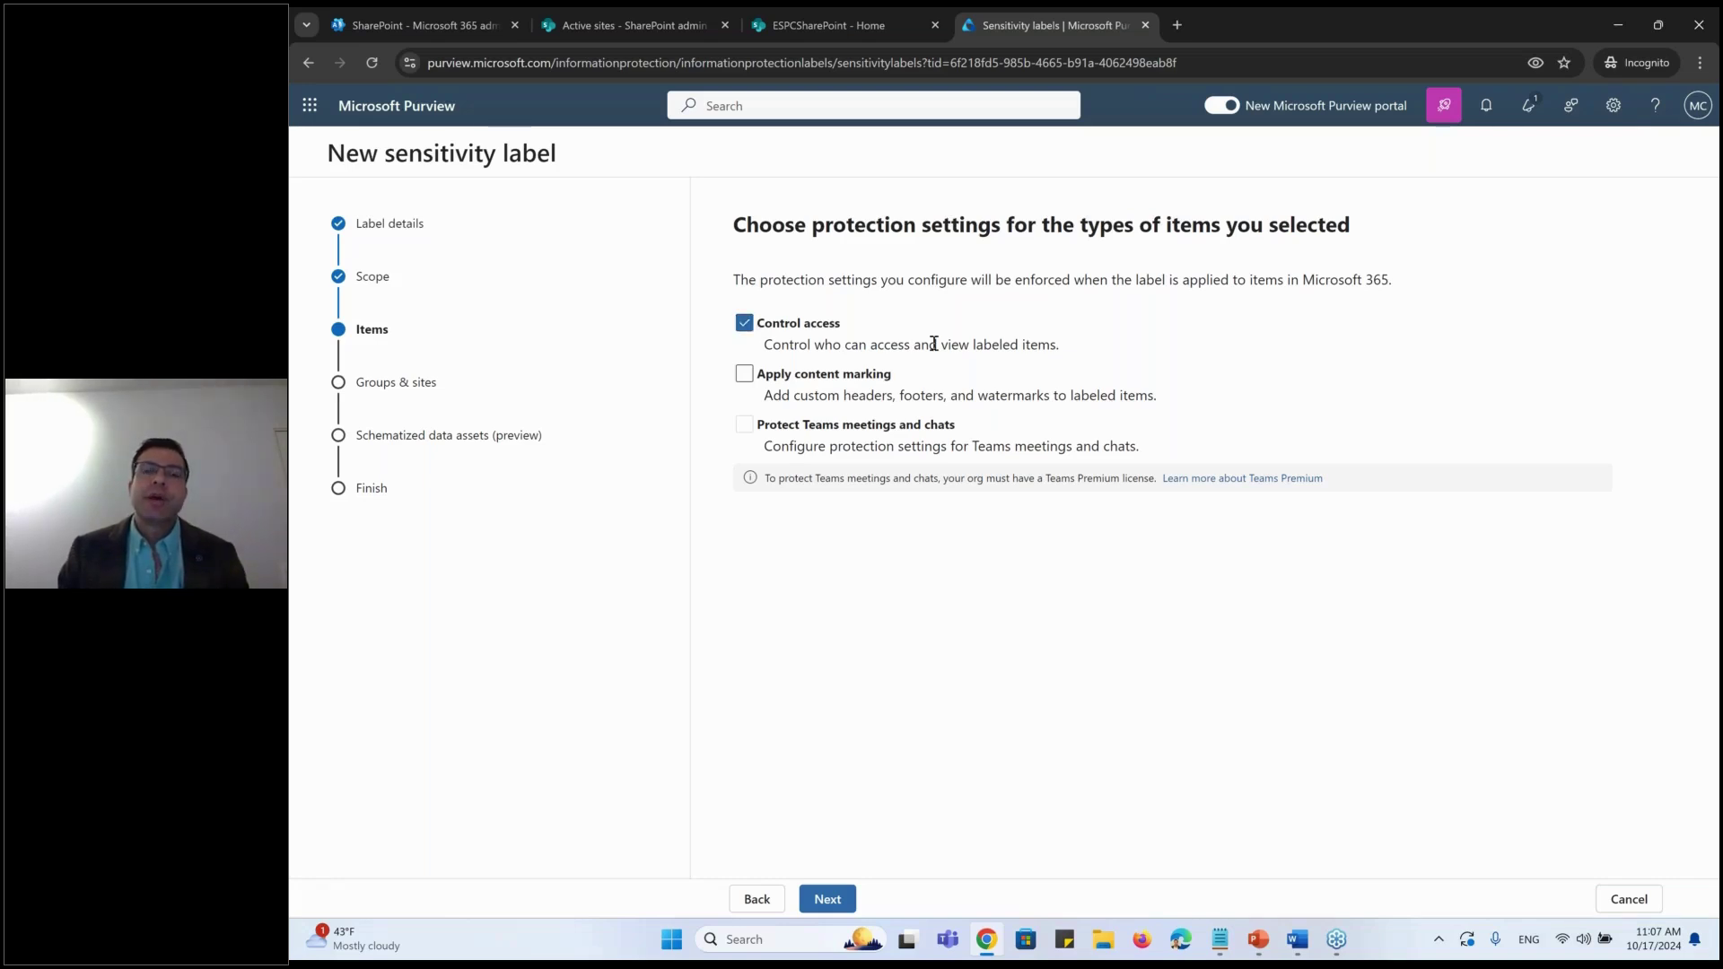
{"action": "left_click", "coordinate": [744, 373]}
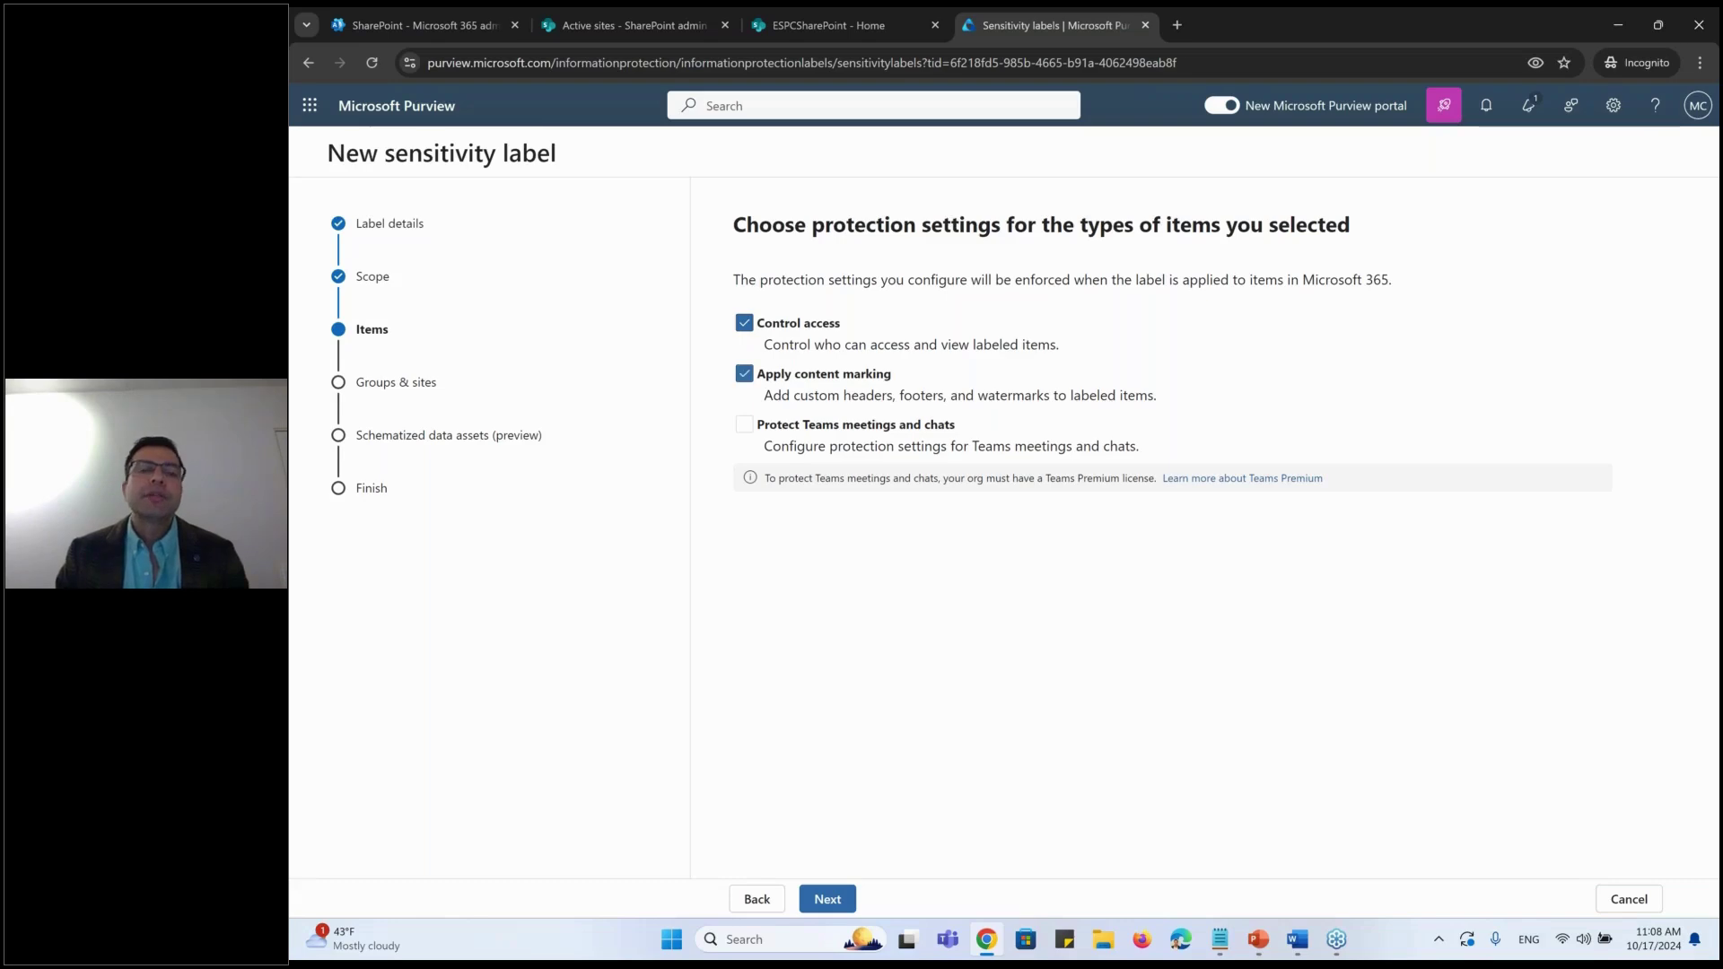
{"action": "left_click", "coordinate": [827, 899]}
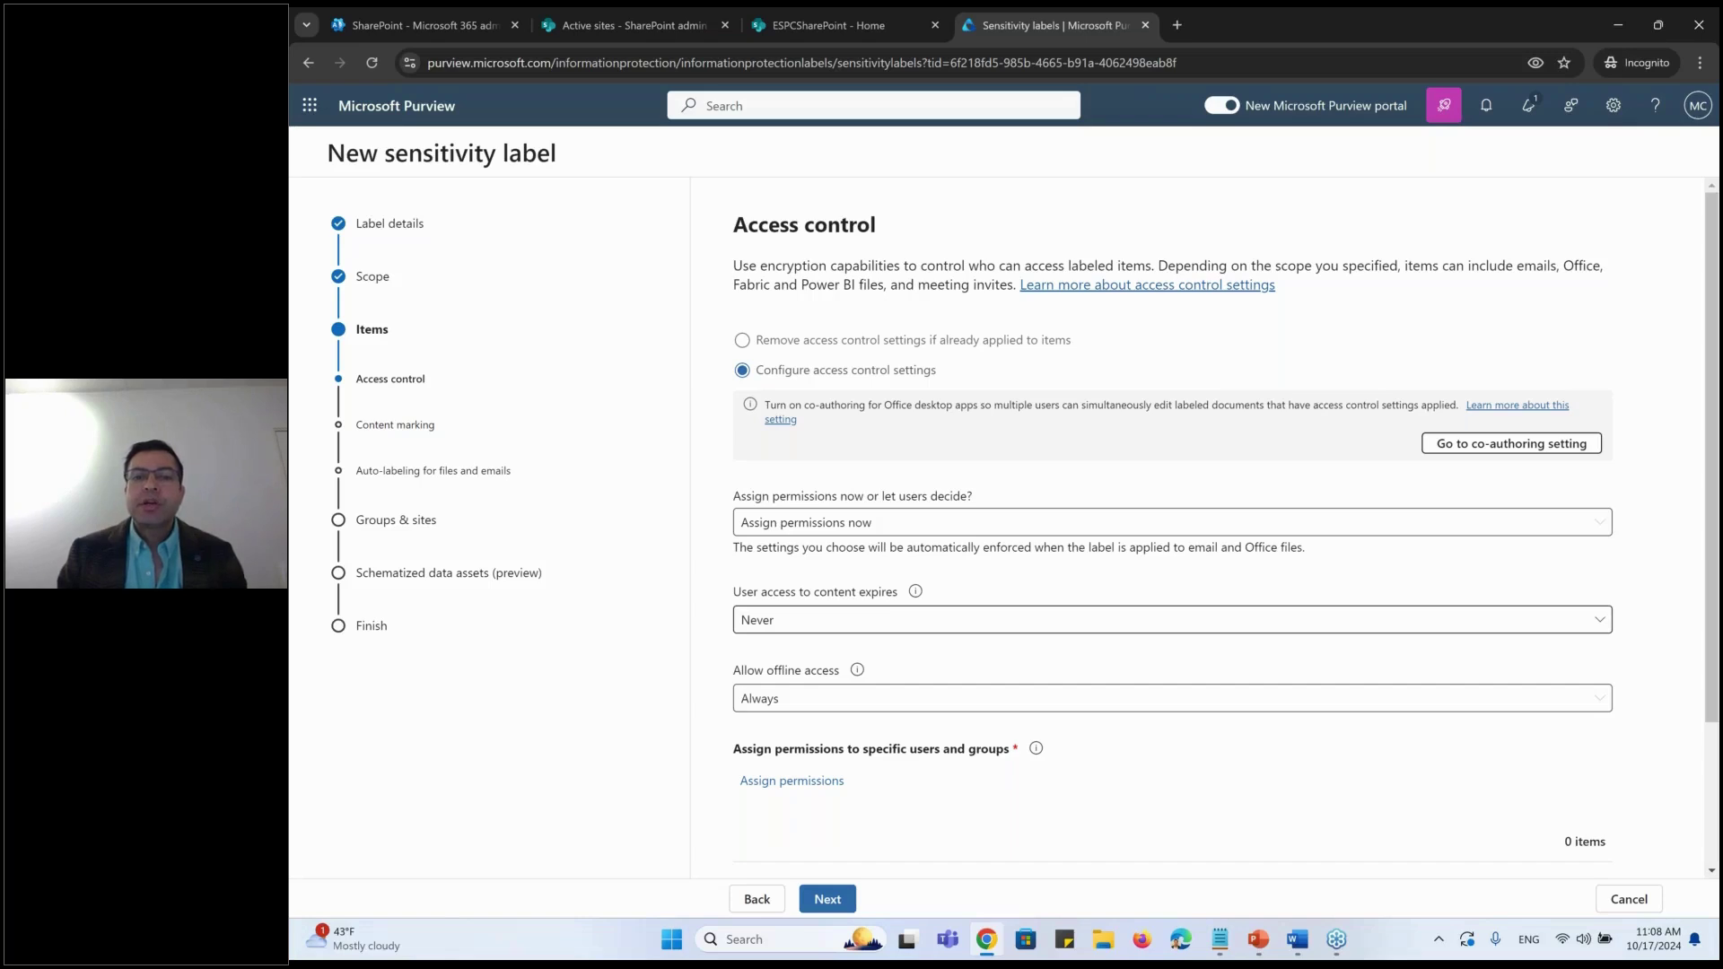
Step: Keep user access to content expiring set to Never
{"action": "left_click", "coordinate": [1167, 619]}
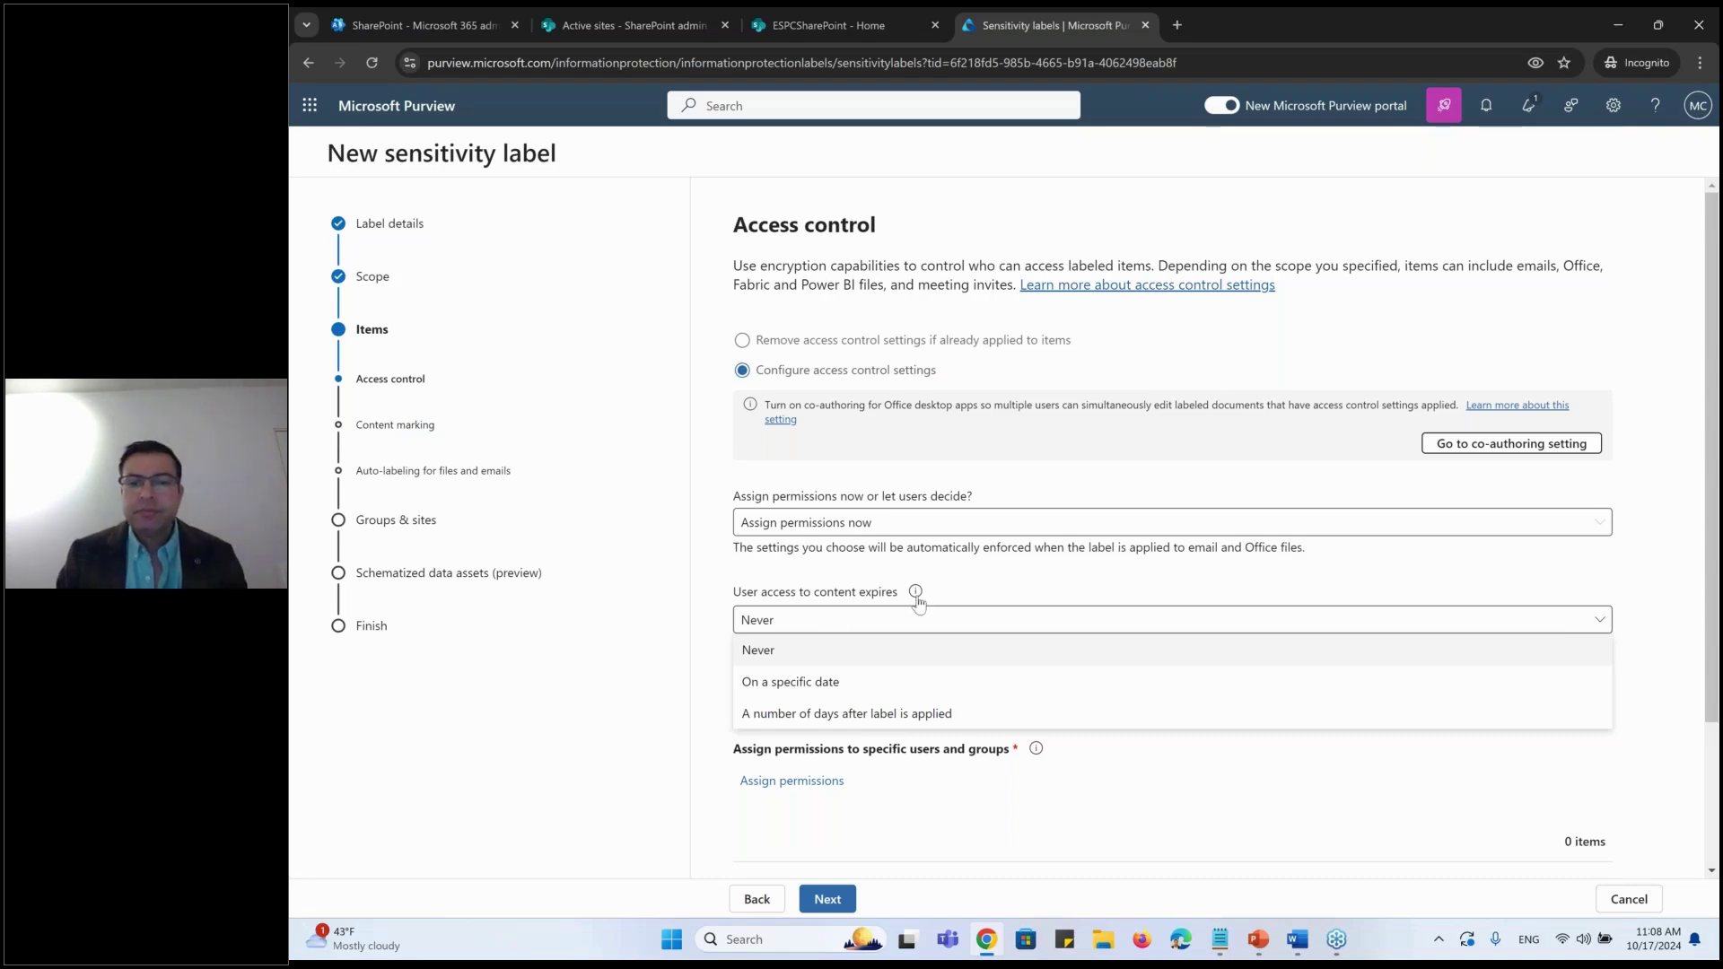
{"action": "left_click", "coordinate": [971, 588]}
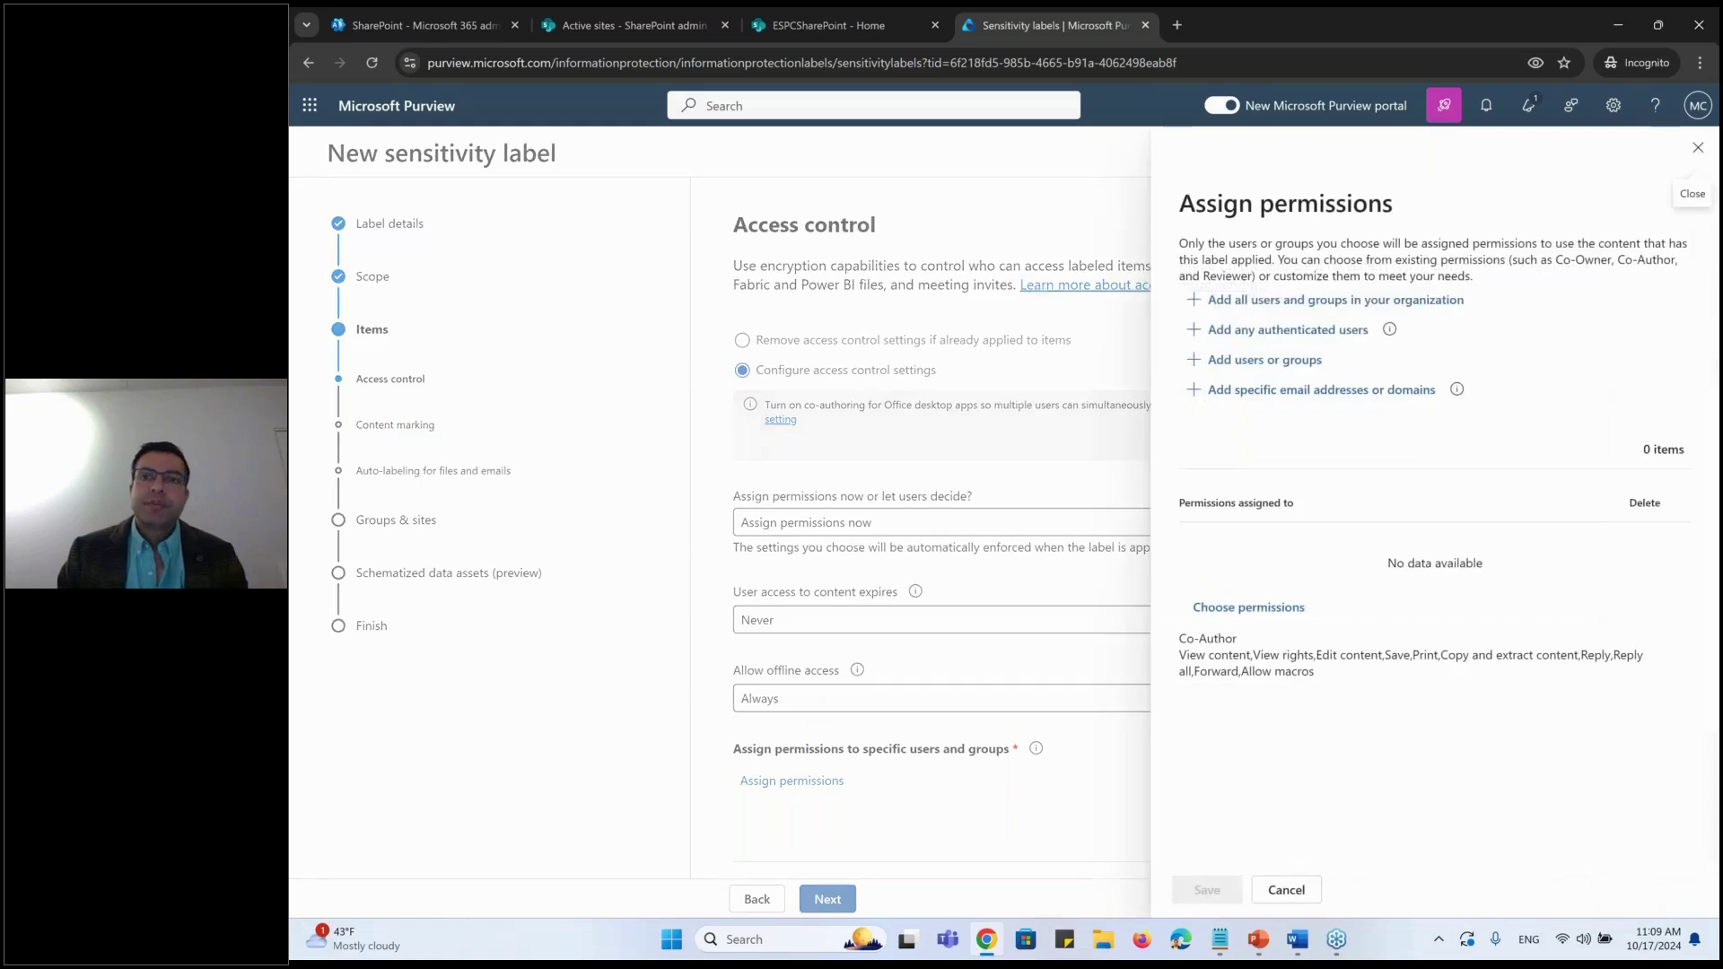
Step: Add all users and groups in the organization to the label's permissions
{"action": "left_click", "coordinate": [1330, 302]}
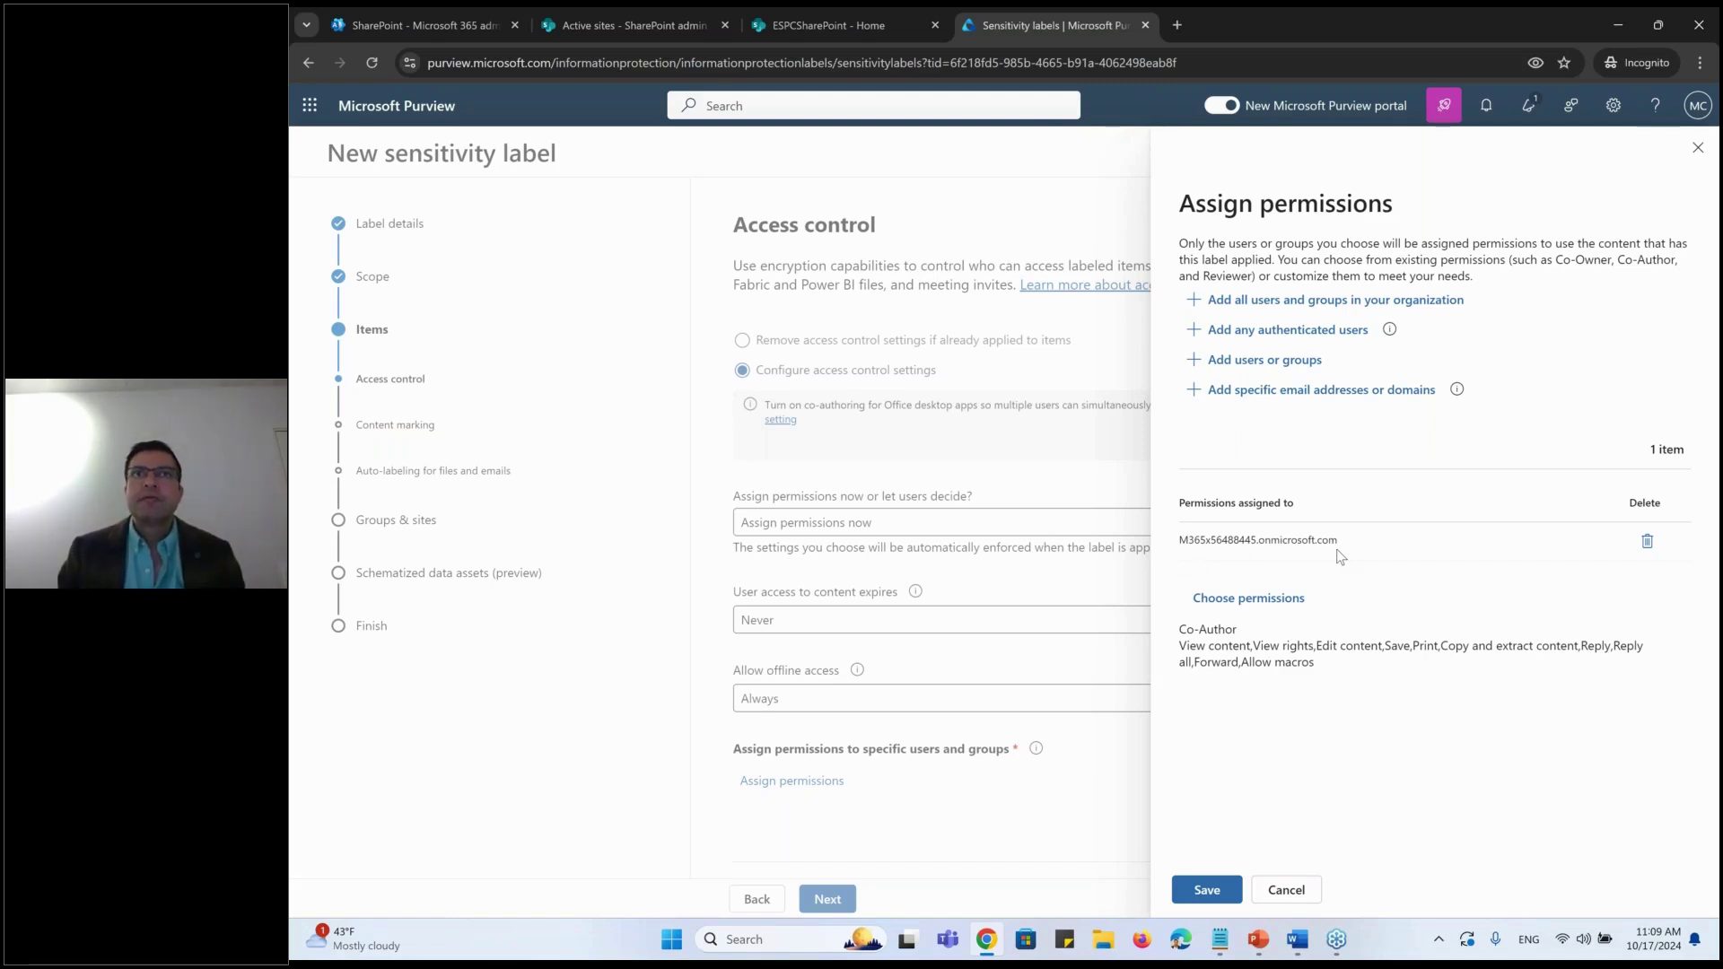
Step: Give the organization entry Co-Author permissions and save the permission assignment
{"action": "left_click", "coordinate": [1266, 601]}
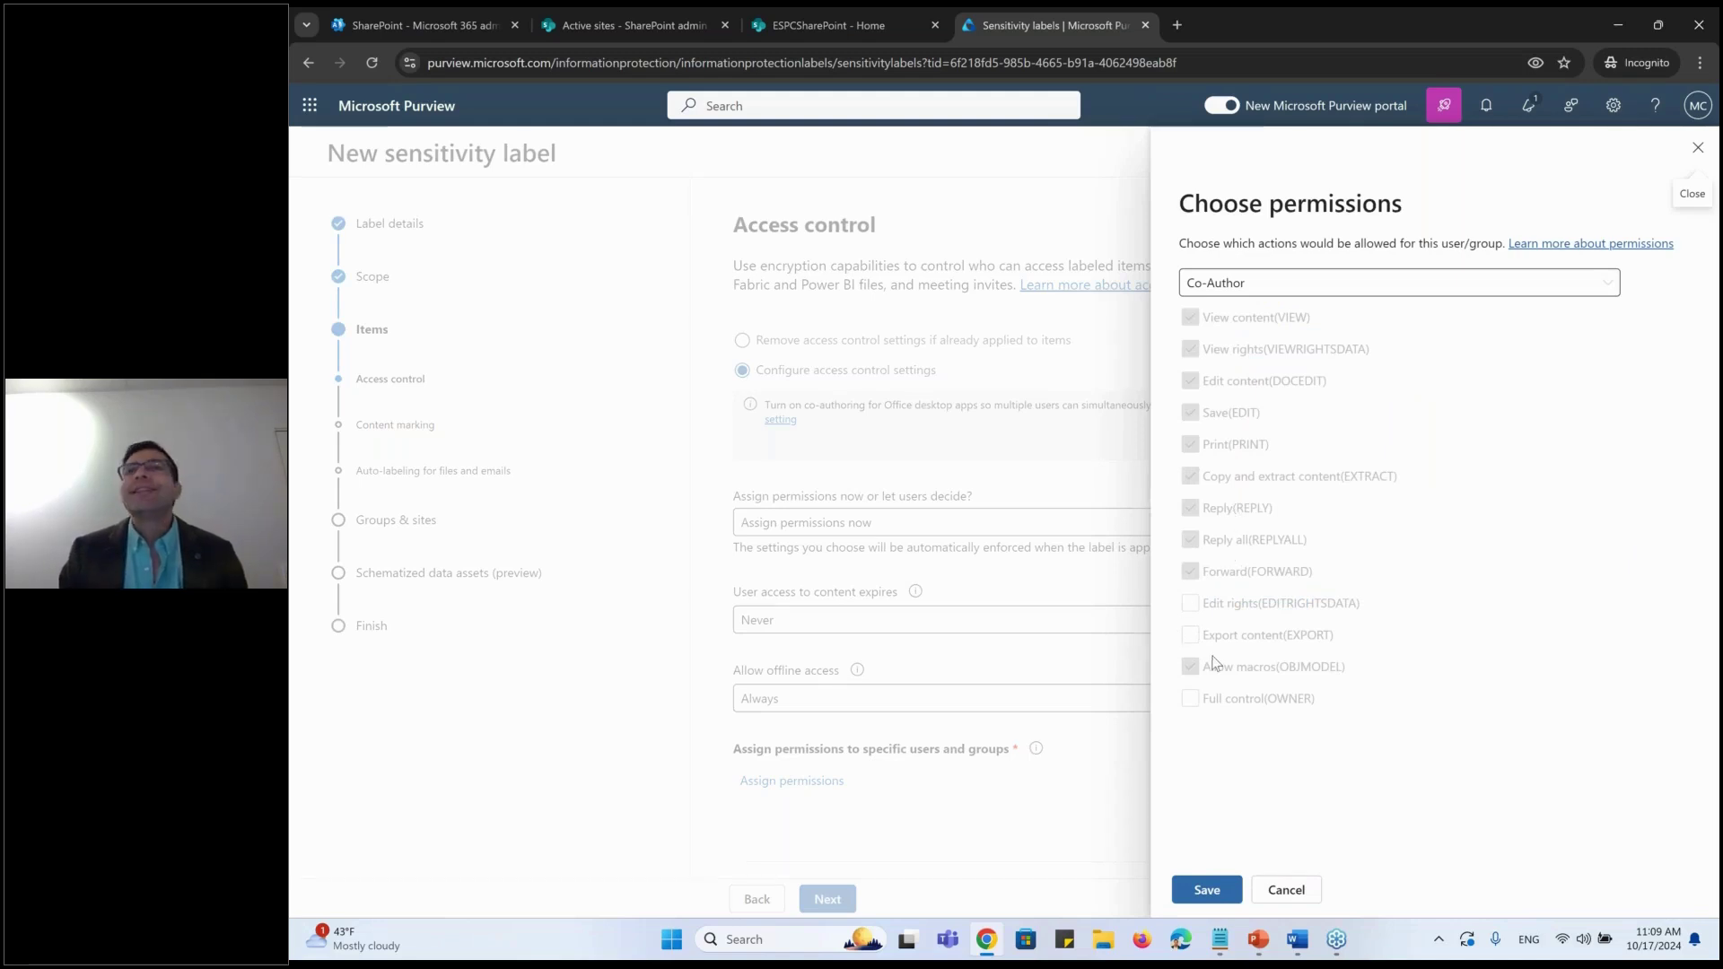
{"action": "left_click", "coordinate": [1248, 285]}
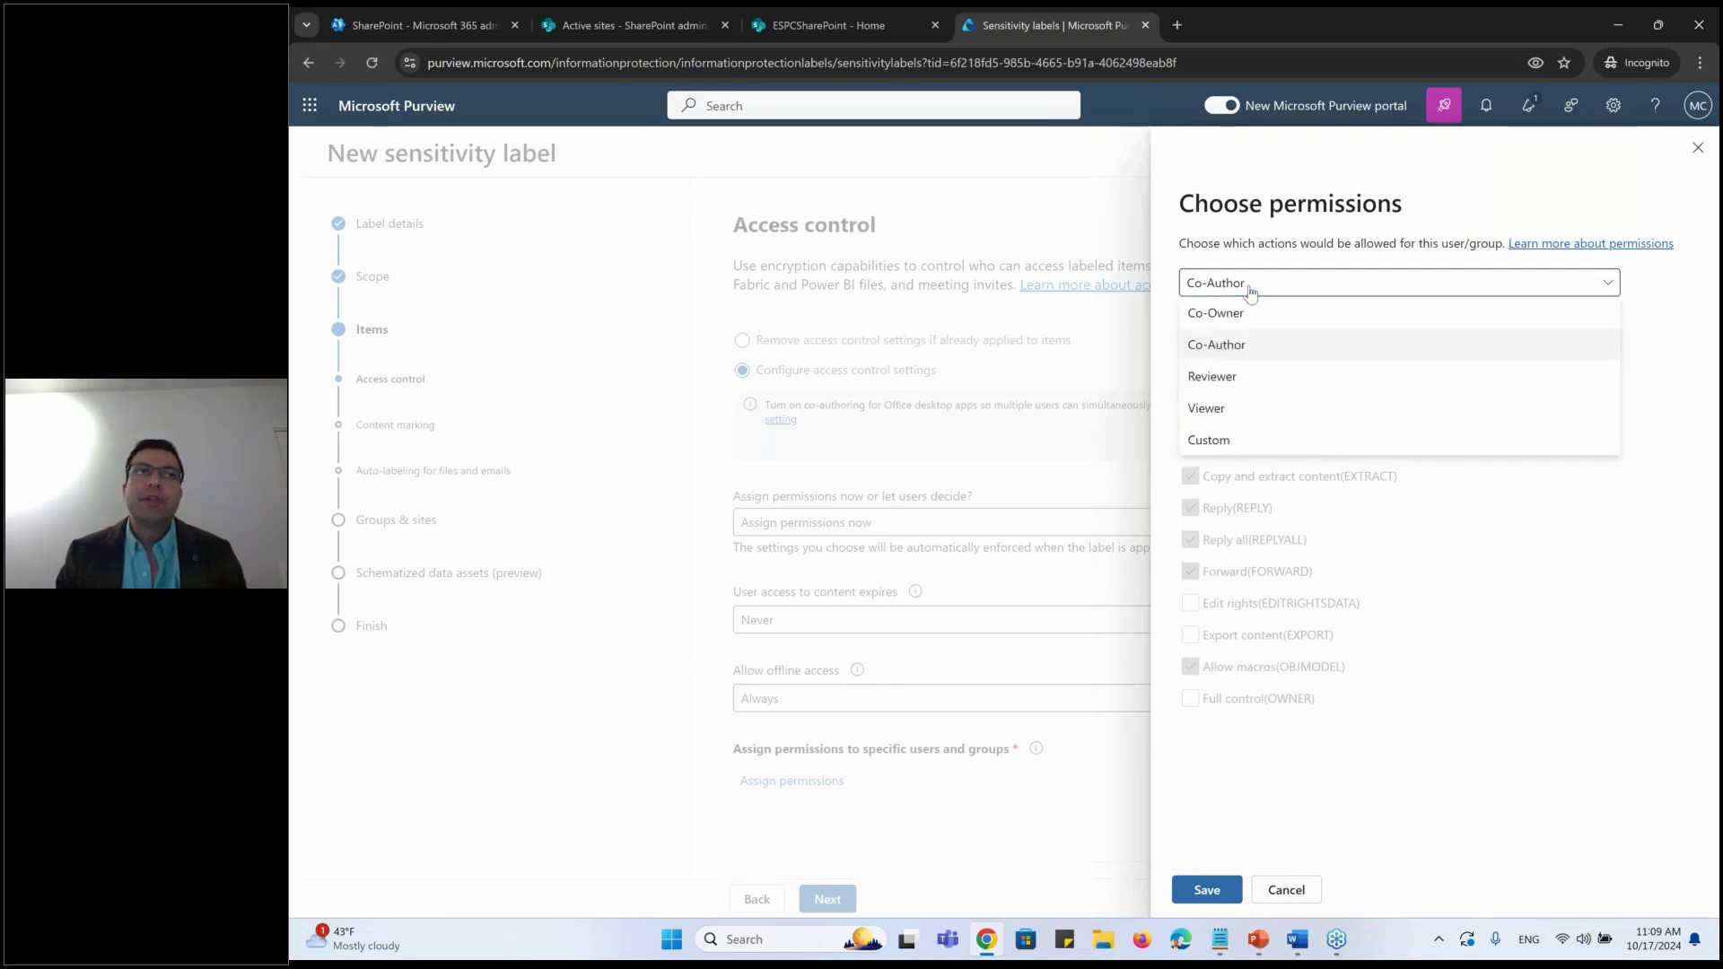
{"action": "left_click", "coordinate": [1247, 314]}
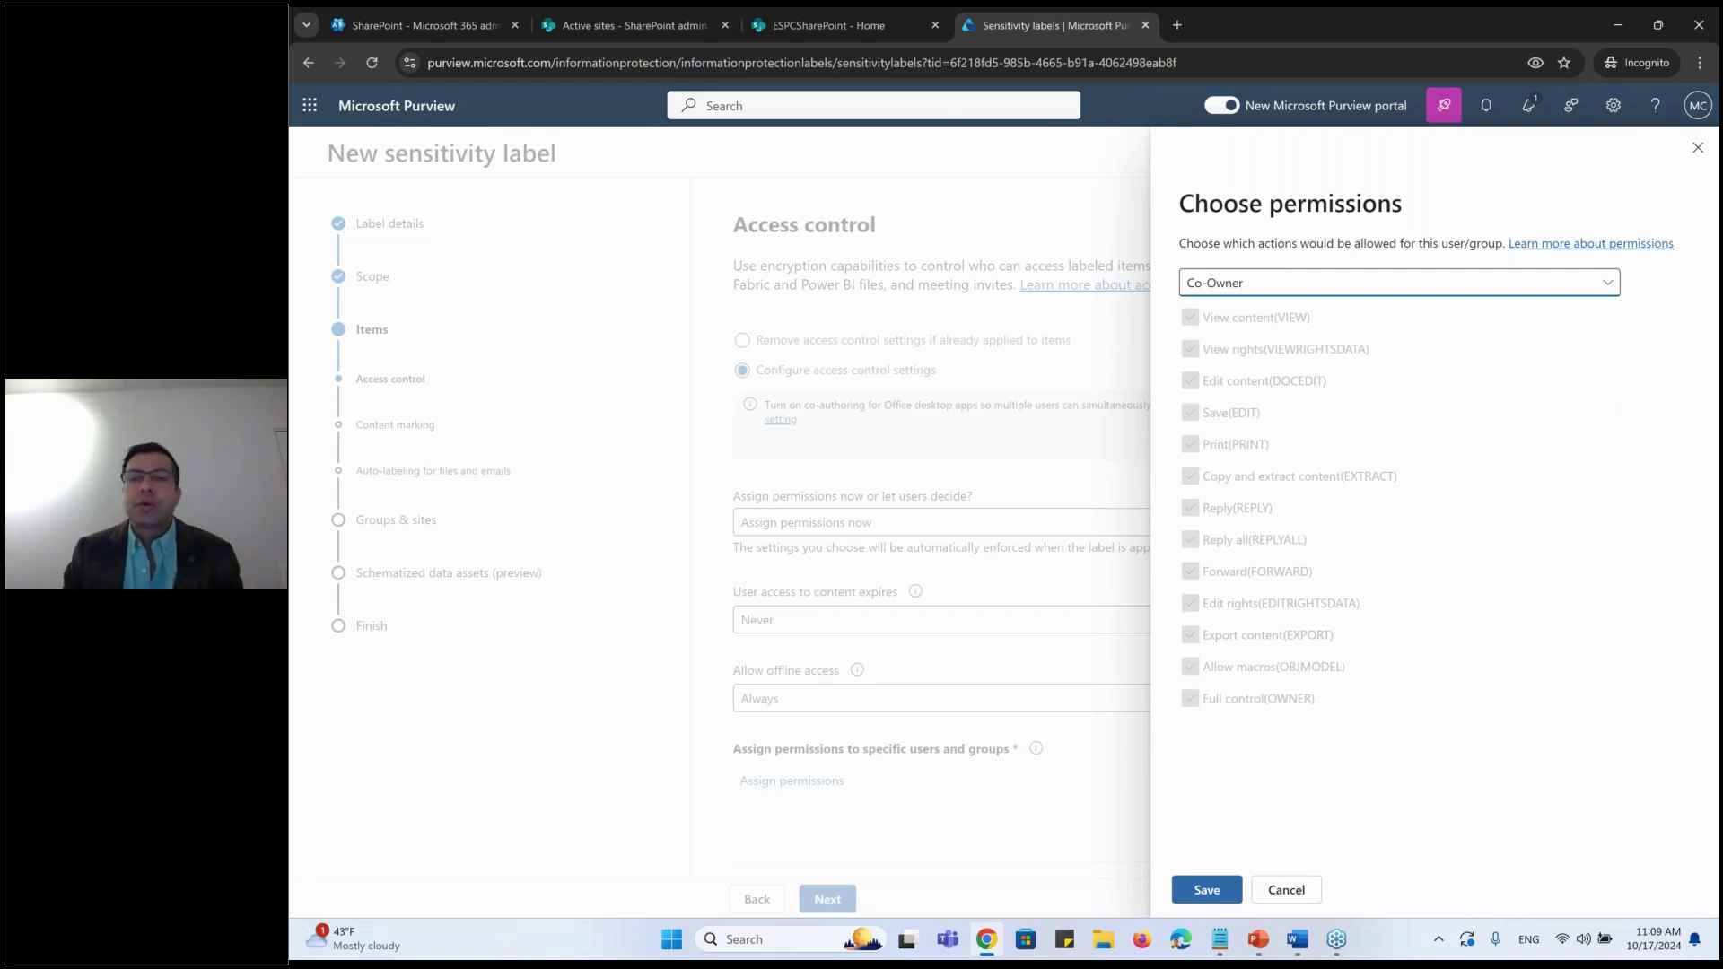
{"action": "left_click", "coordinate": [1222, 282]}
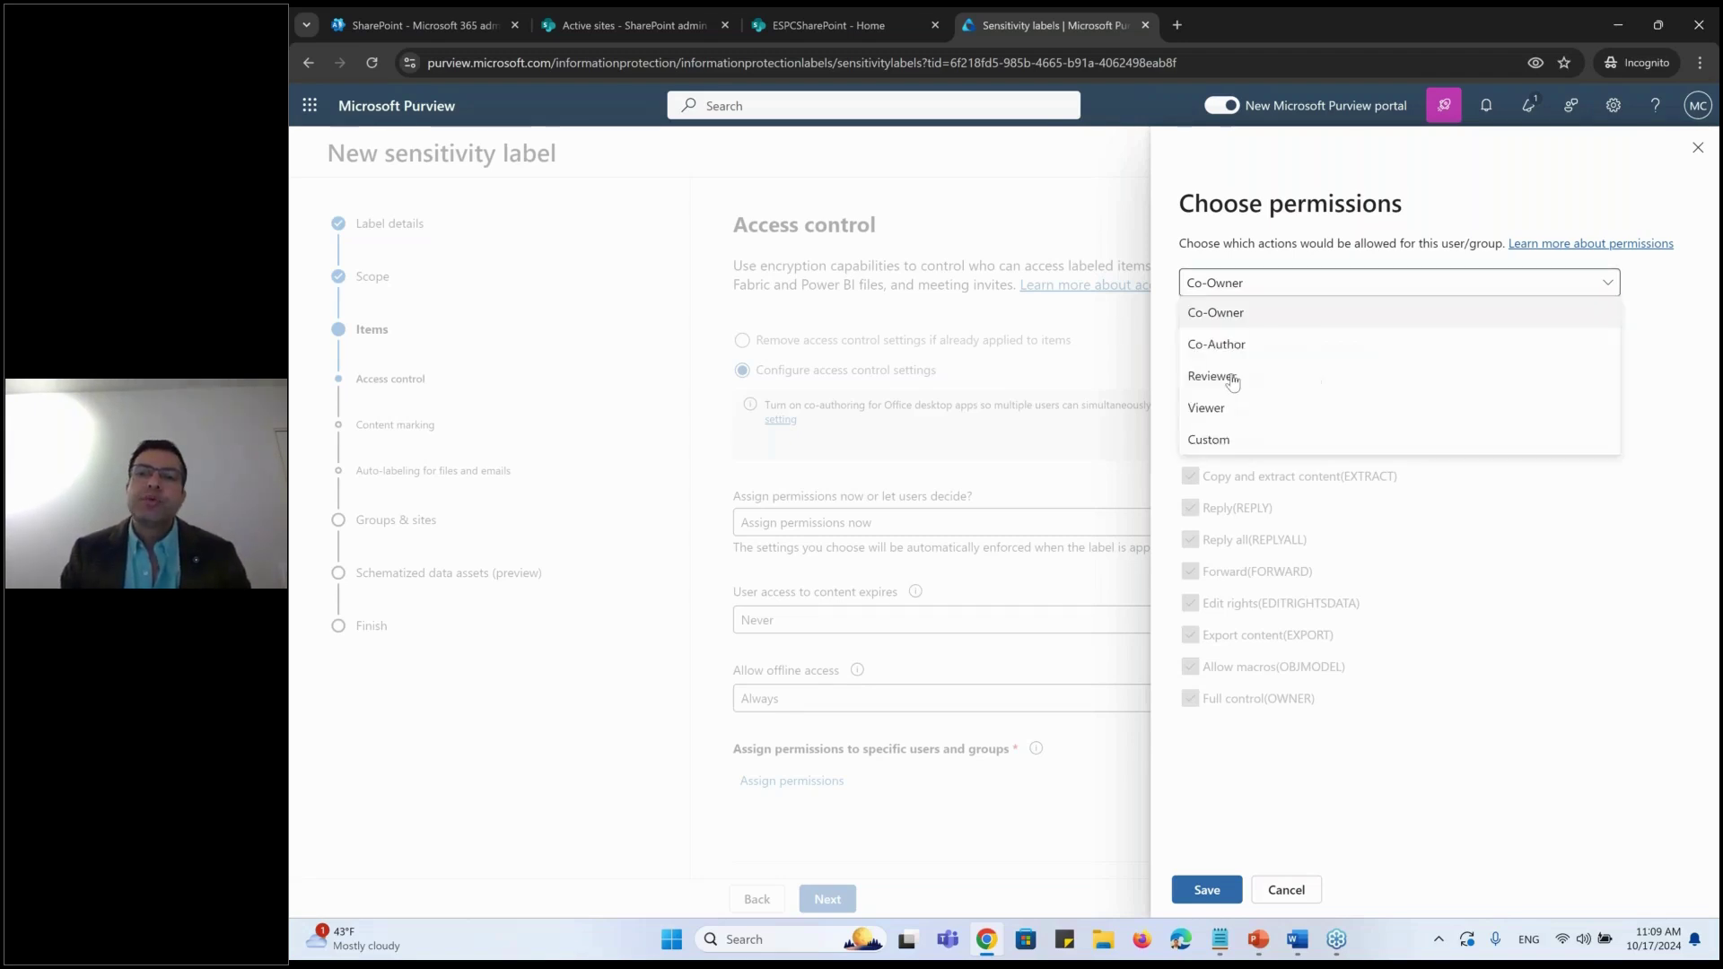
{"action": "left_click", "coordinate": [1222, 438]}
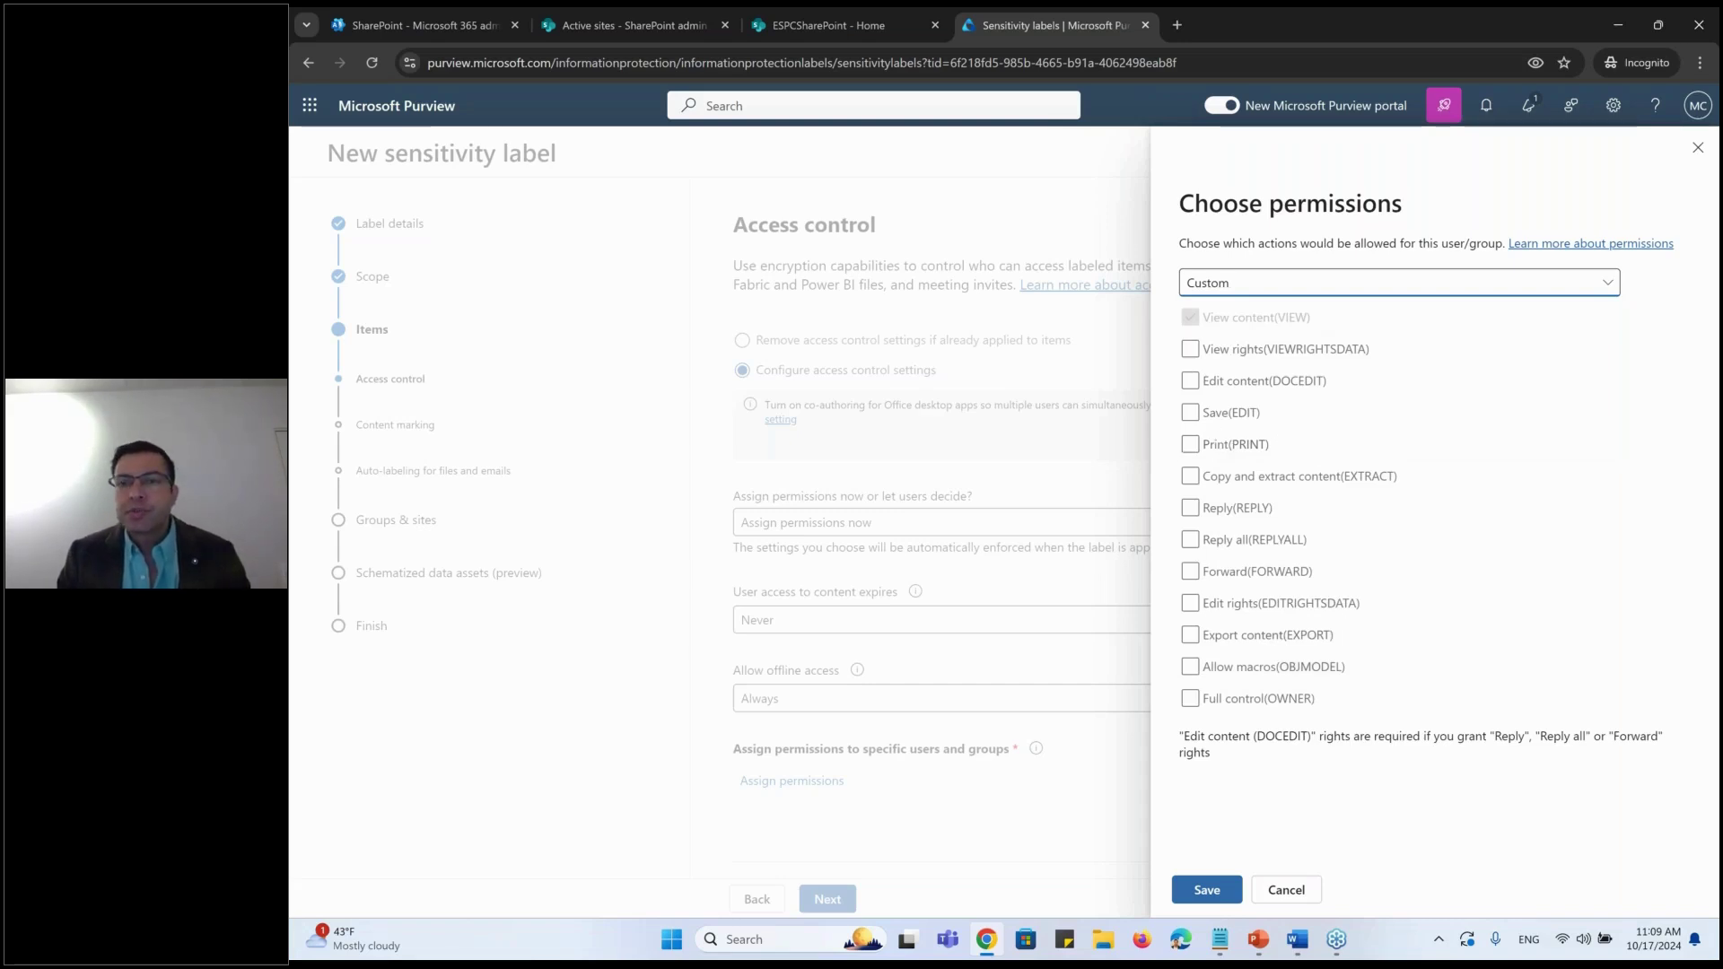
{"action": "left_click", "coordinate": [1334, 285]}
{"action": "left_click", "coordinate": [1275, 306]}
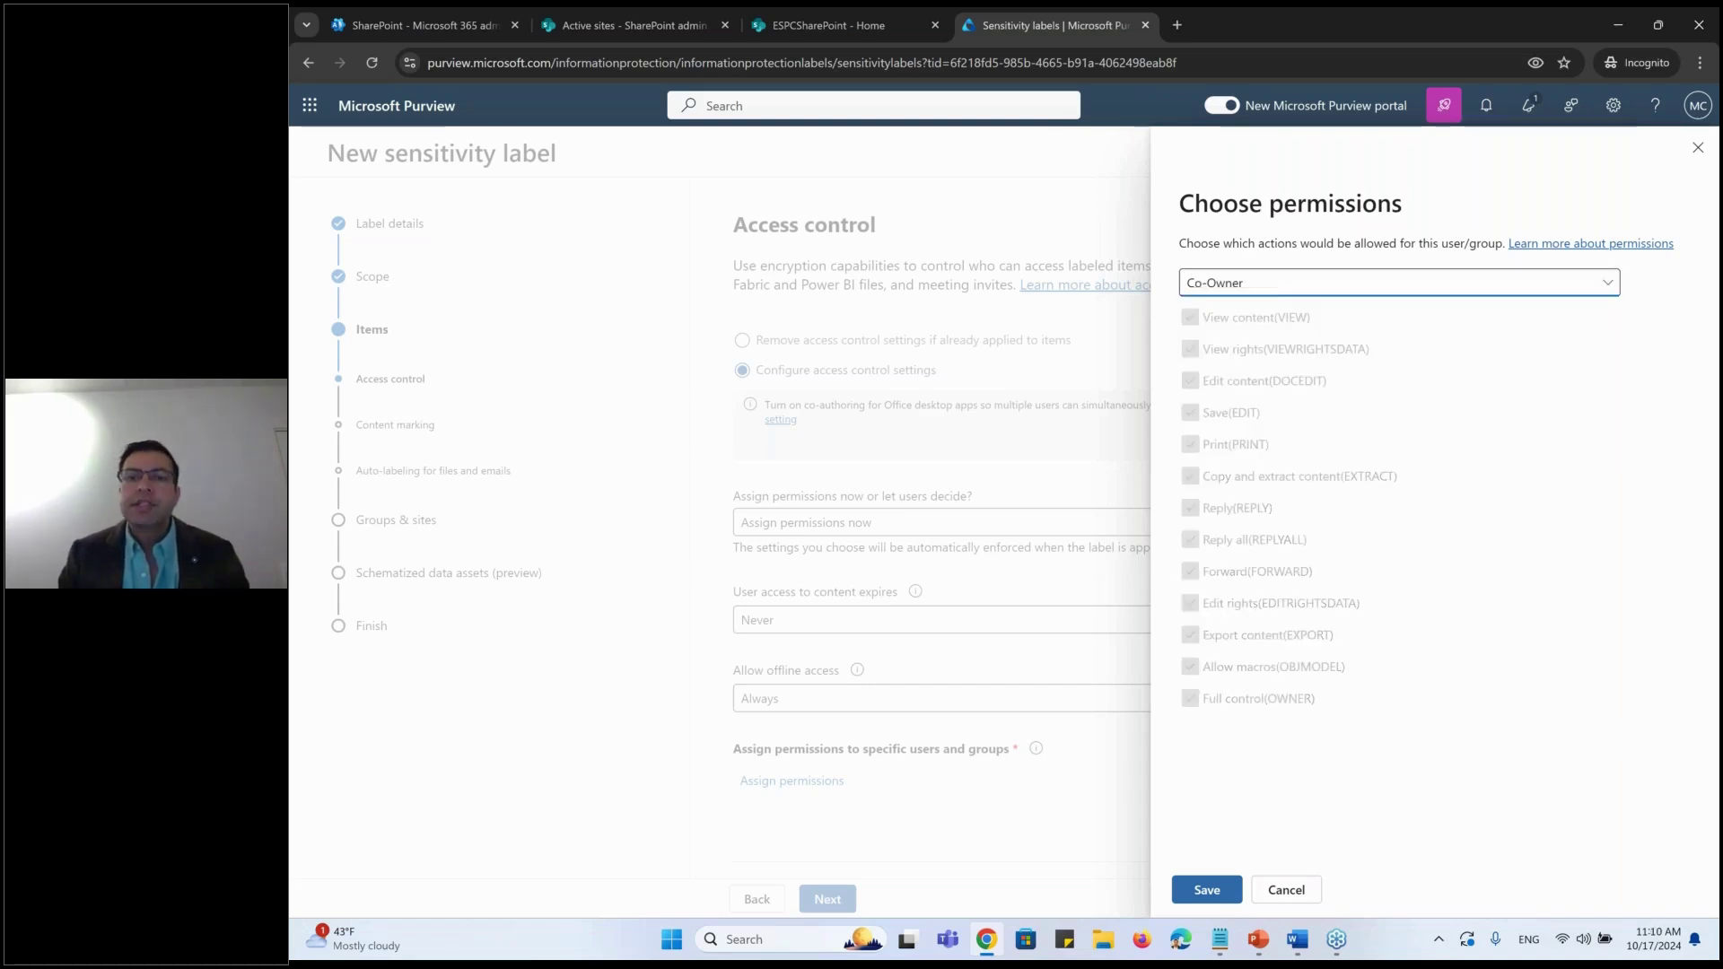
{"action": "left_click", "coordinate": [1275, 283]}
{"action": "left_click", "coordinate": [1257, 339]}
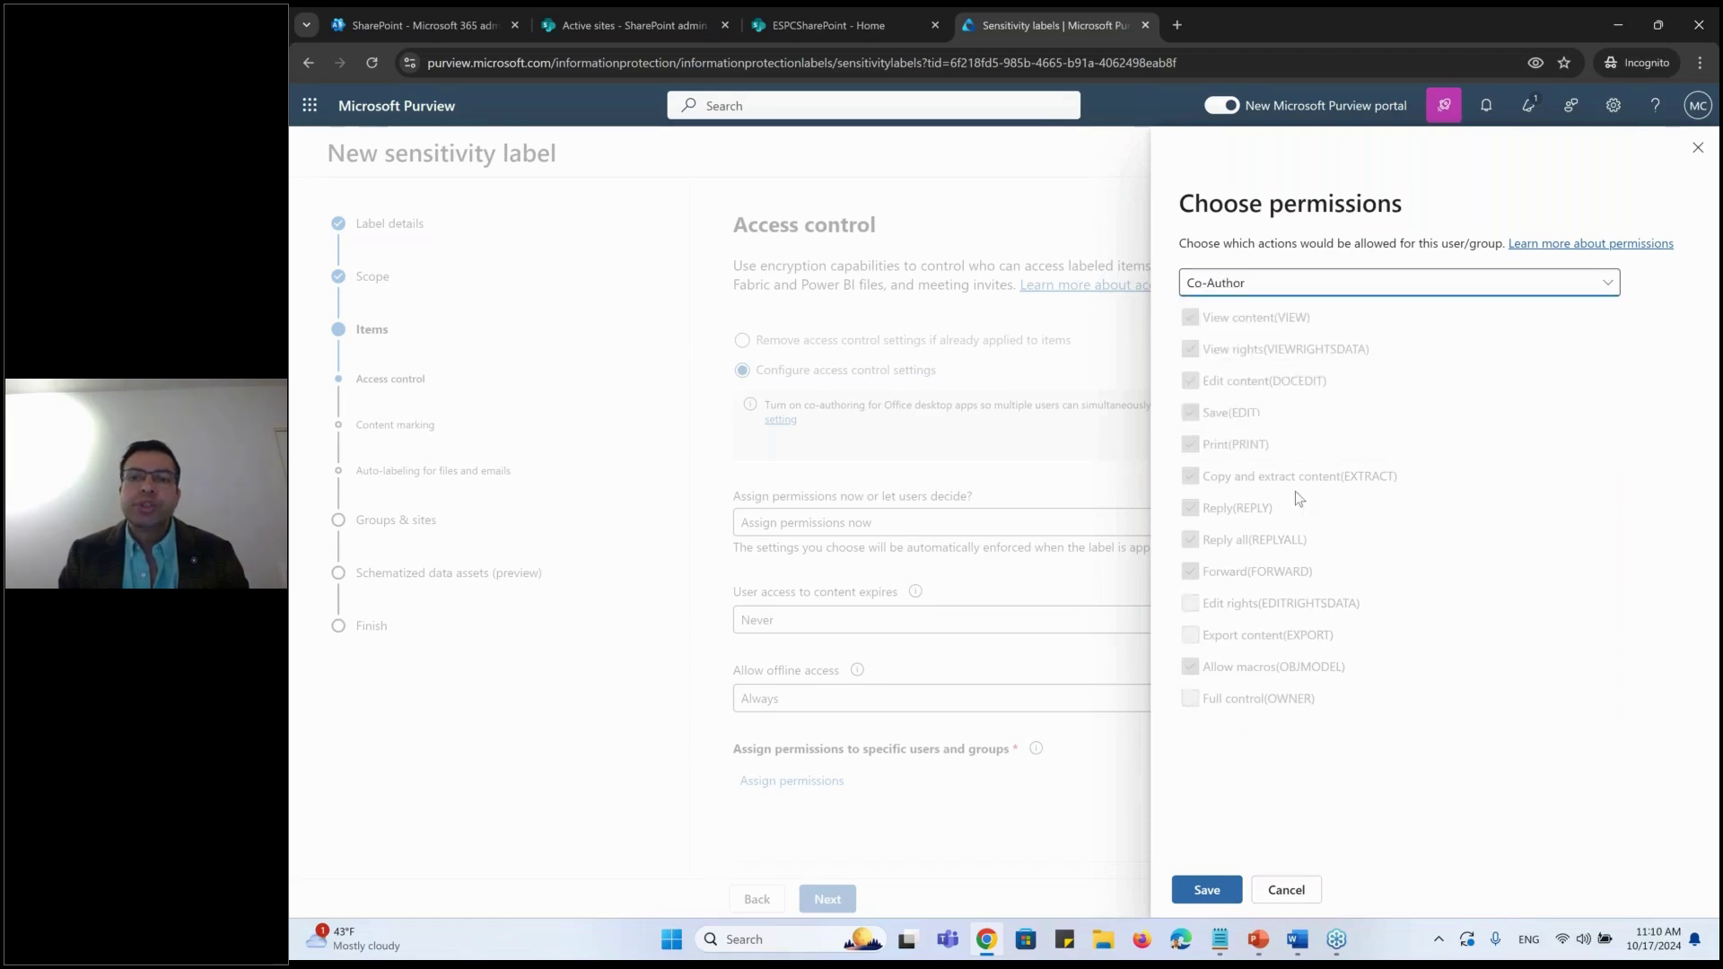
{"action": "left_click", "coordinate": [1207, 886]}
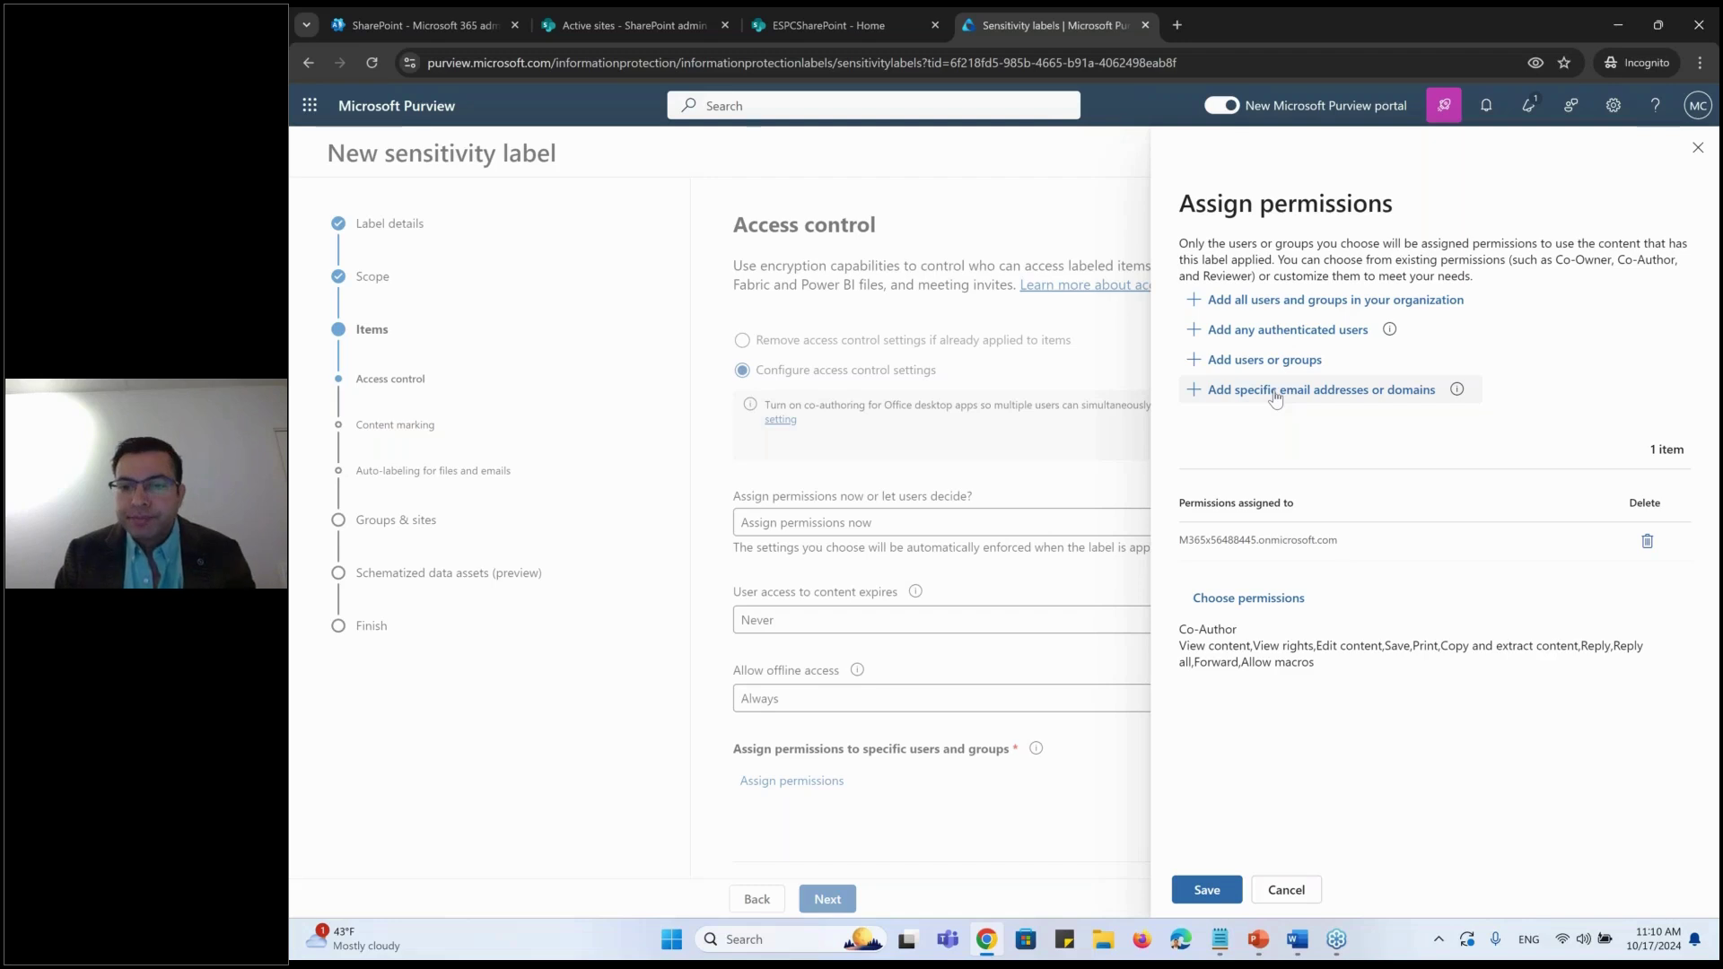
{"action": "left_click", "coordinate": [1206, 889]}
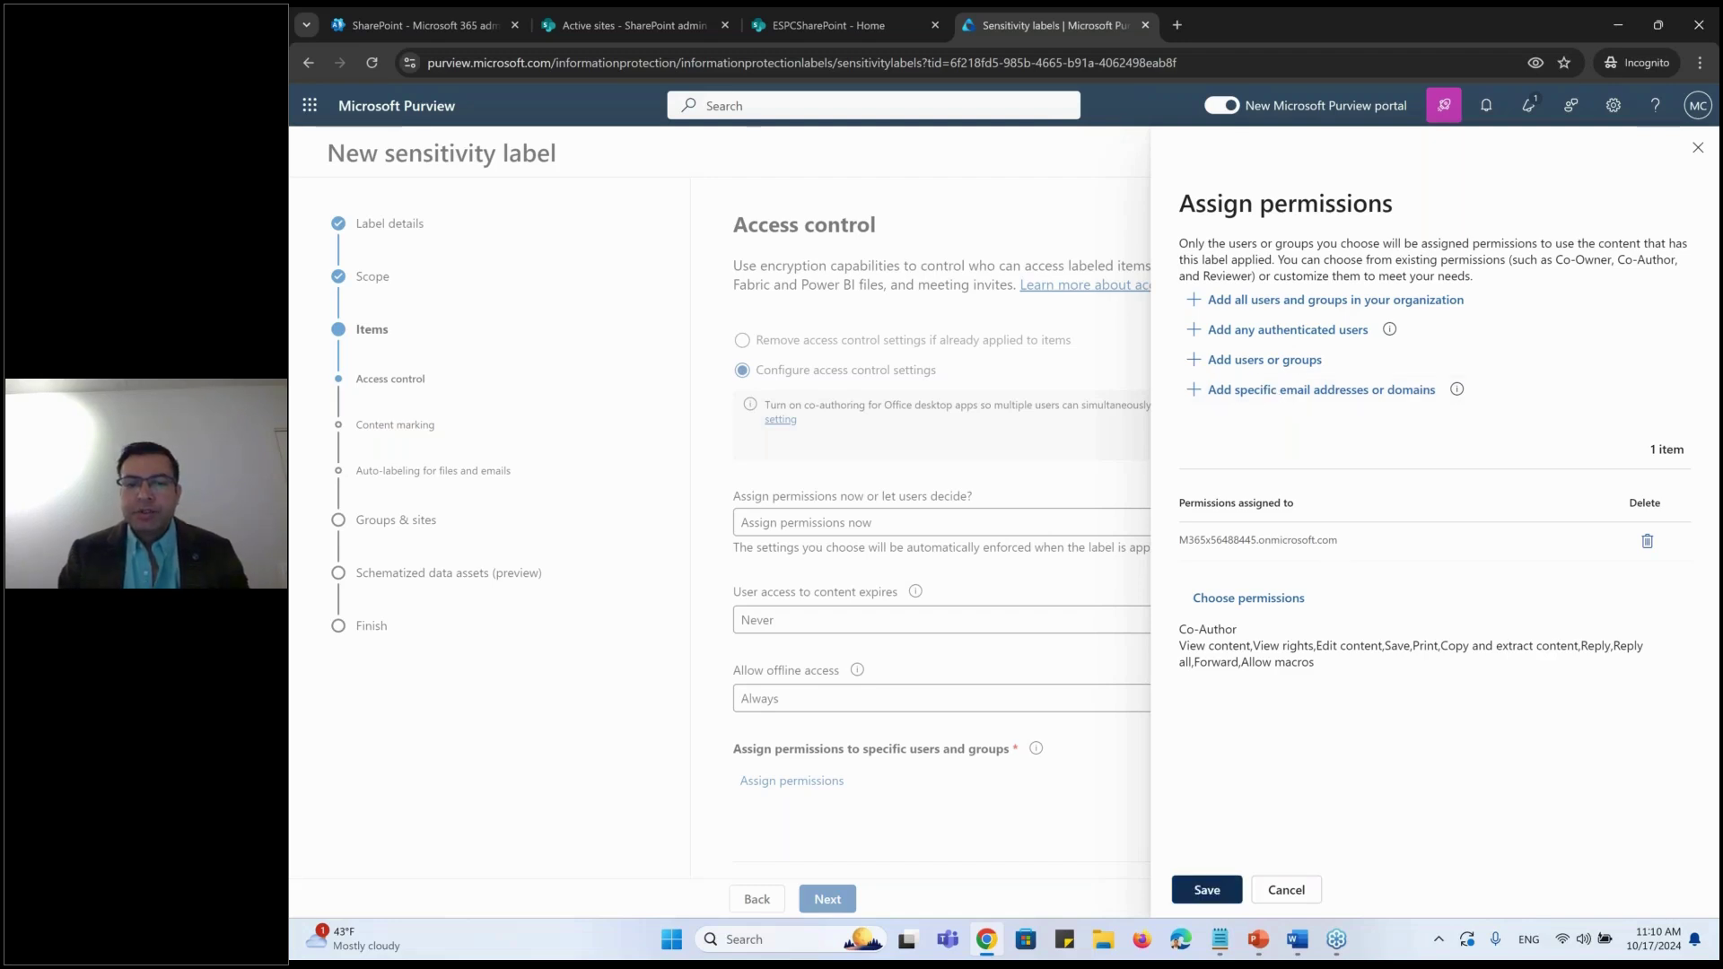
Step: Turn on content marking with a footer reading 'Confidential'
{"action": "scroll", "coordinate": [1166, 628], "scroll_direction": "down", "scroll_amount": 2}
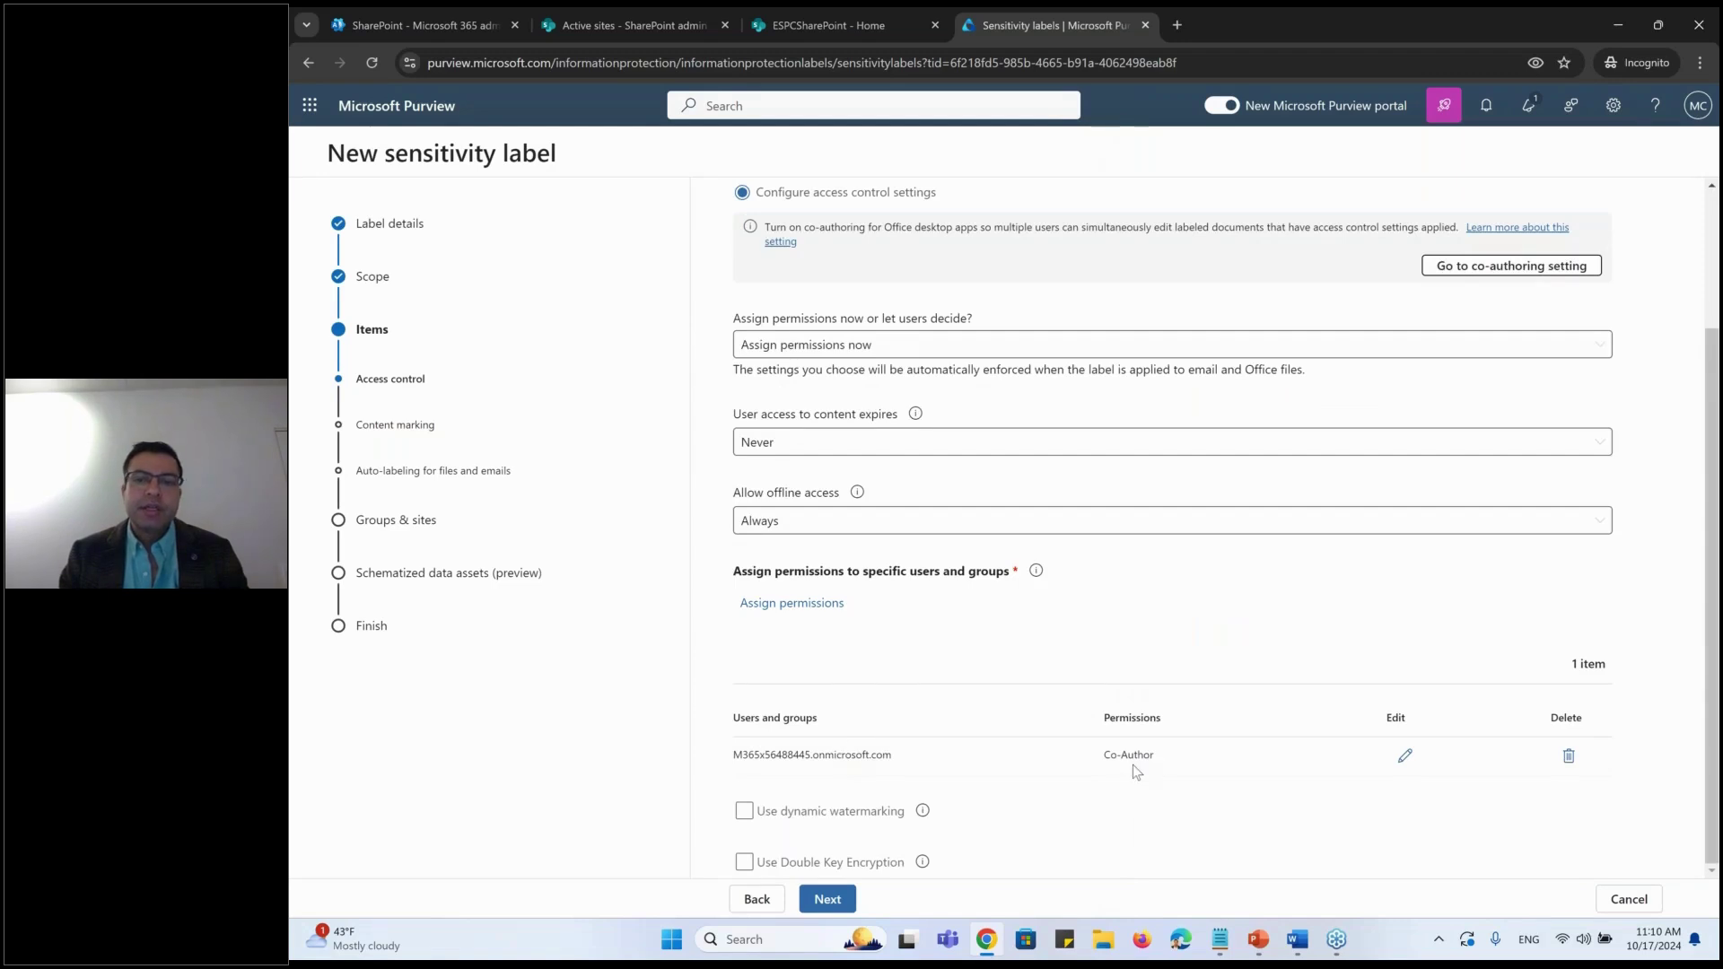
{"action": "left_click", "coordinate": [827, 898]}
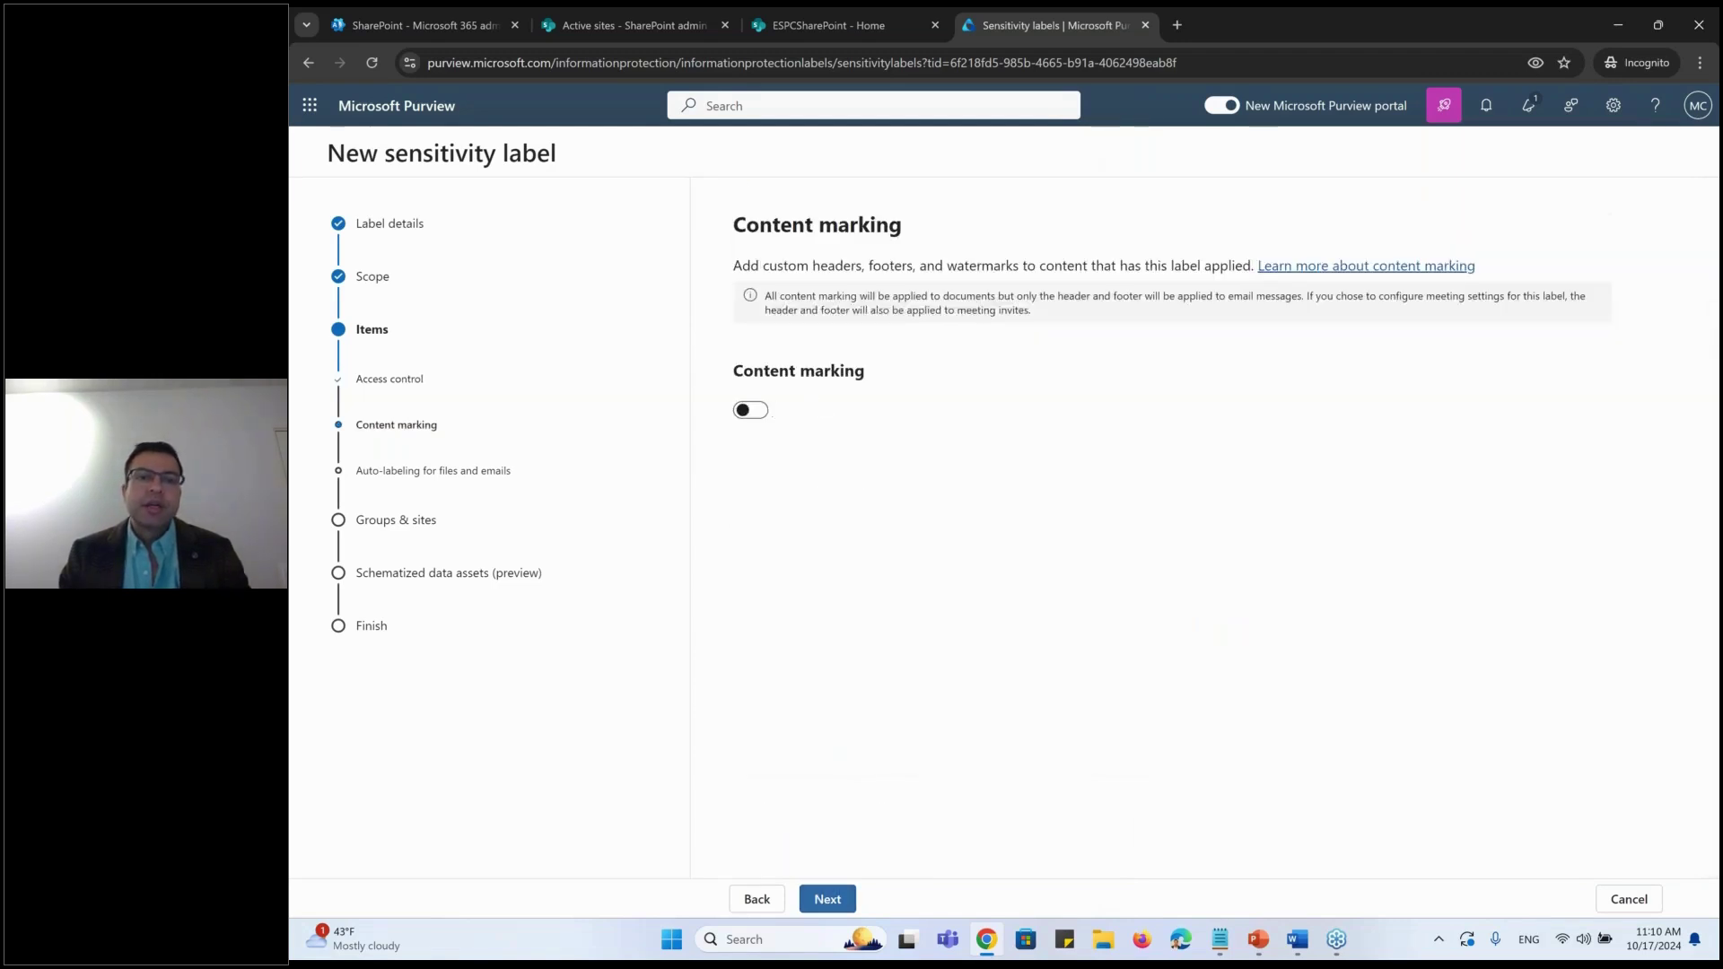
{"action": "left_click", "coordinate": [745, 410]}
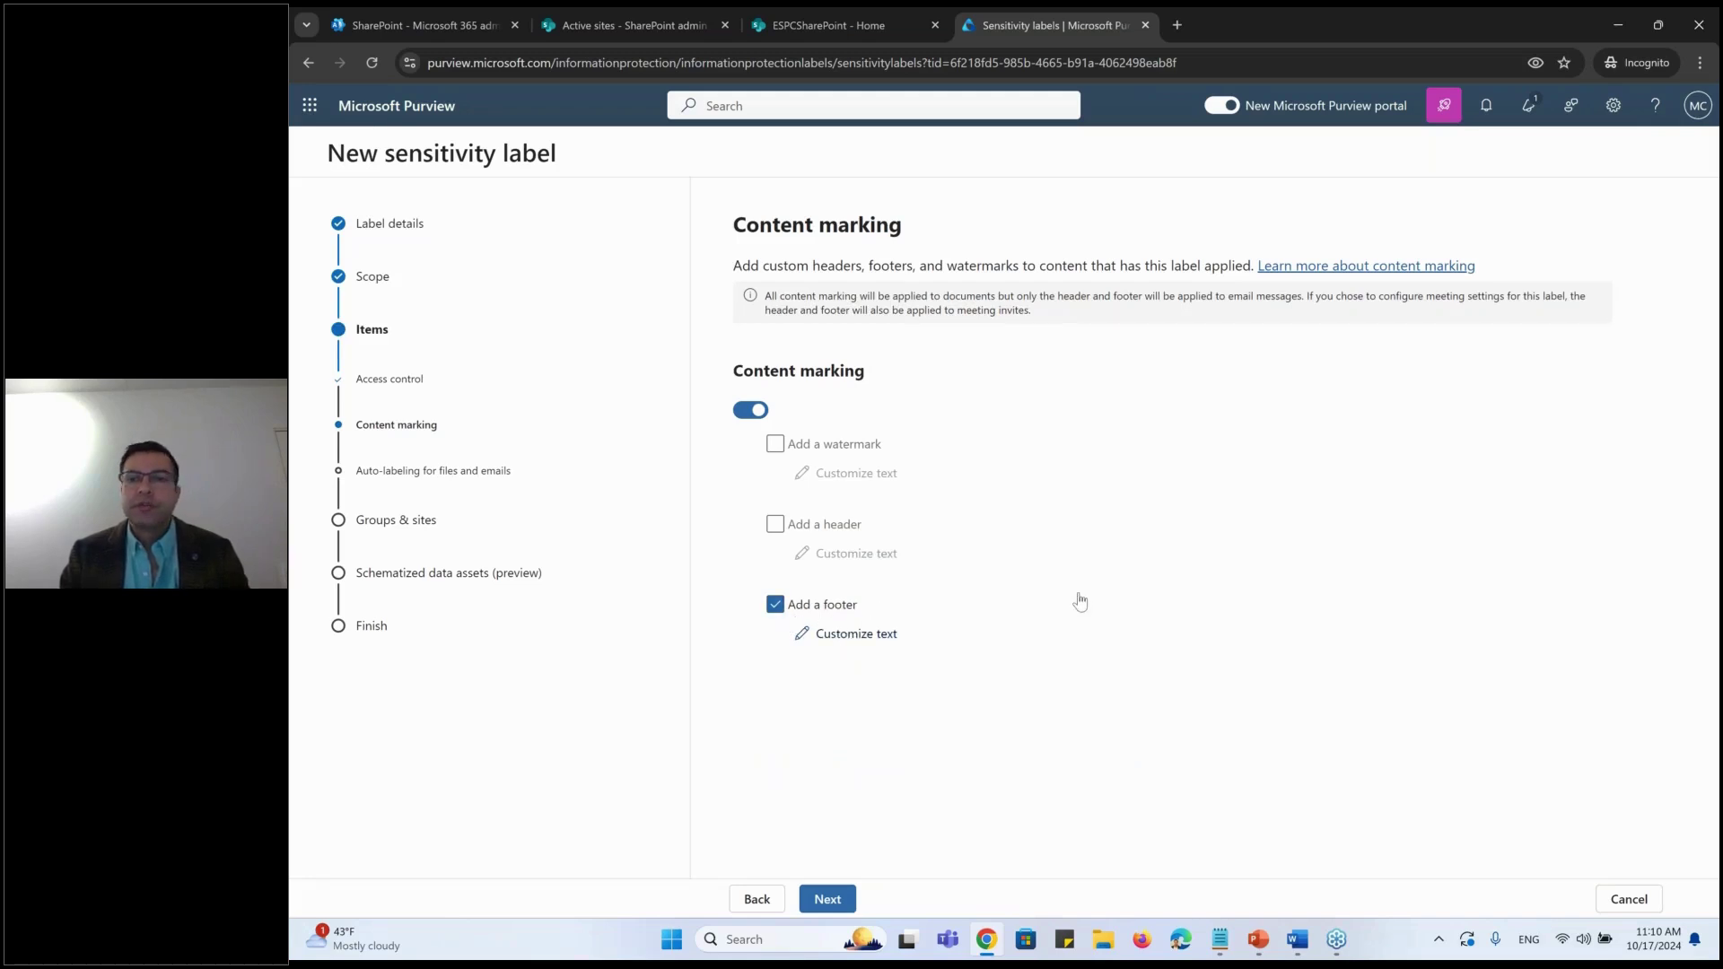
{"action": "type", "text": "Con"}
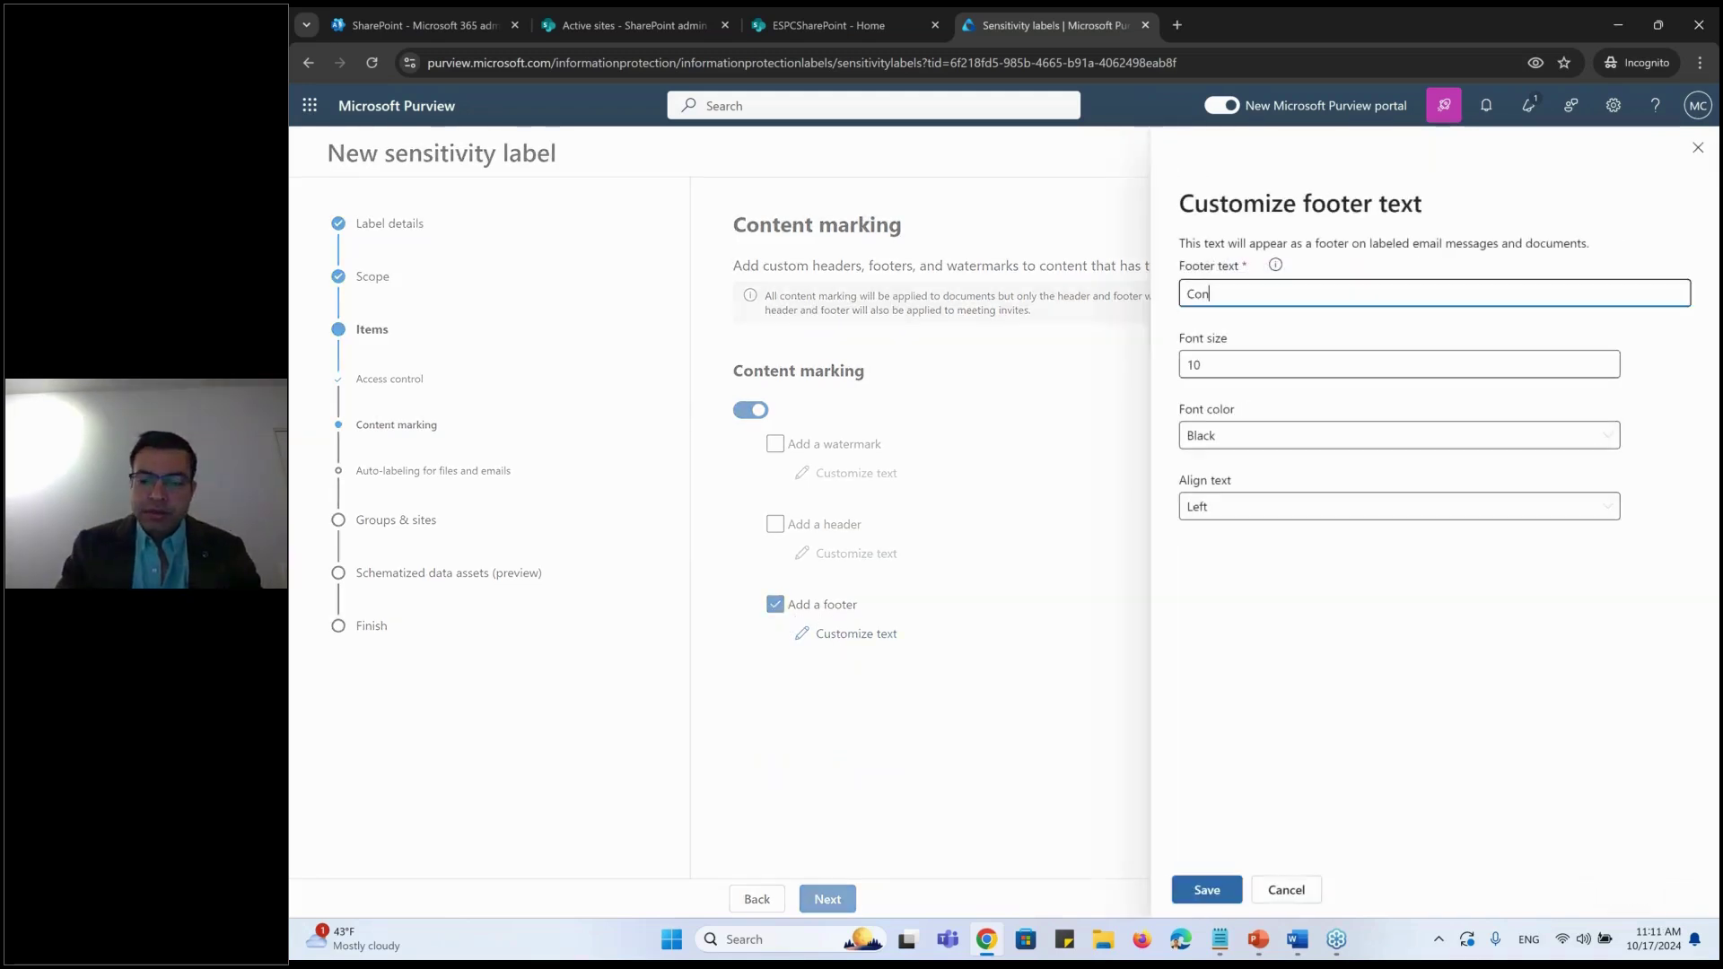
{"action": "type", "text": "fidet"}
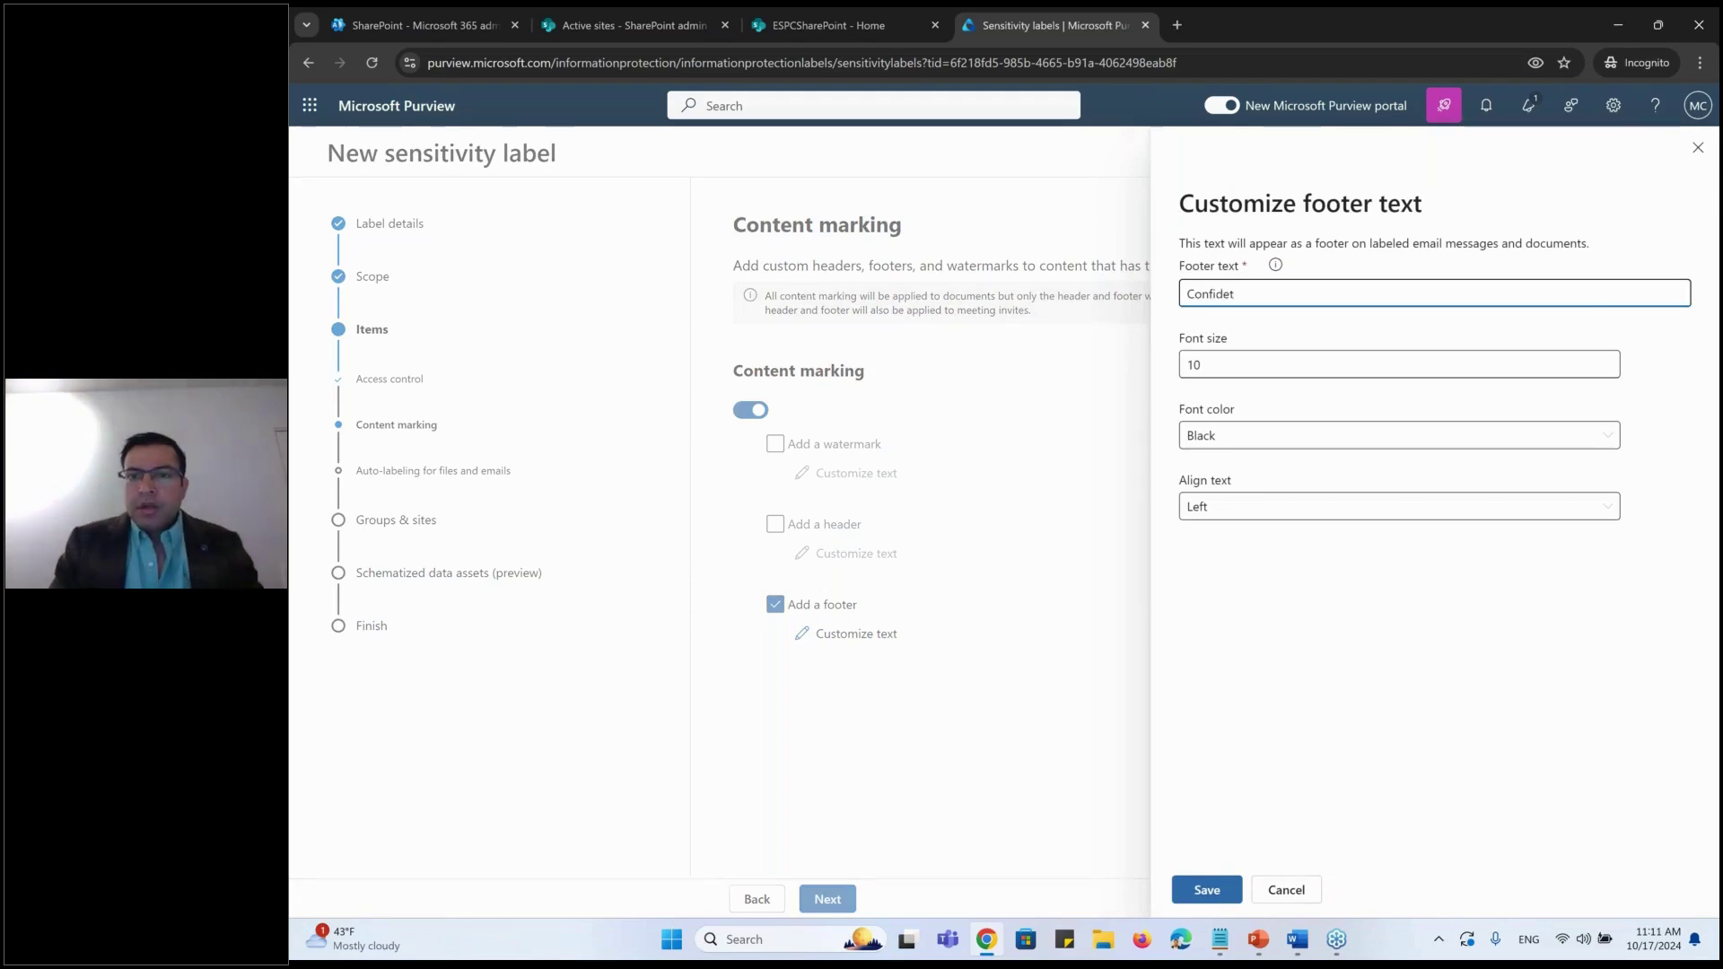
{"action": "key", "text": "BackSpace"}
{"action": "type", "text": "ntial"}
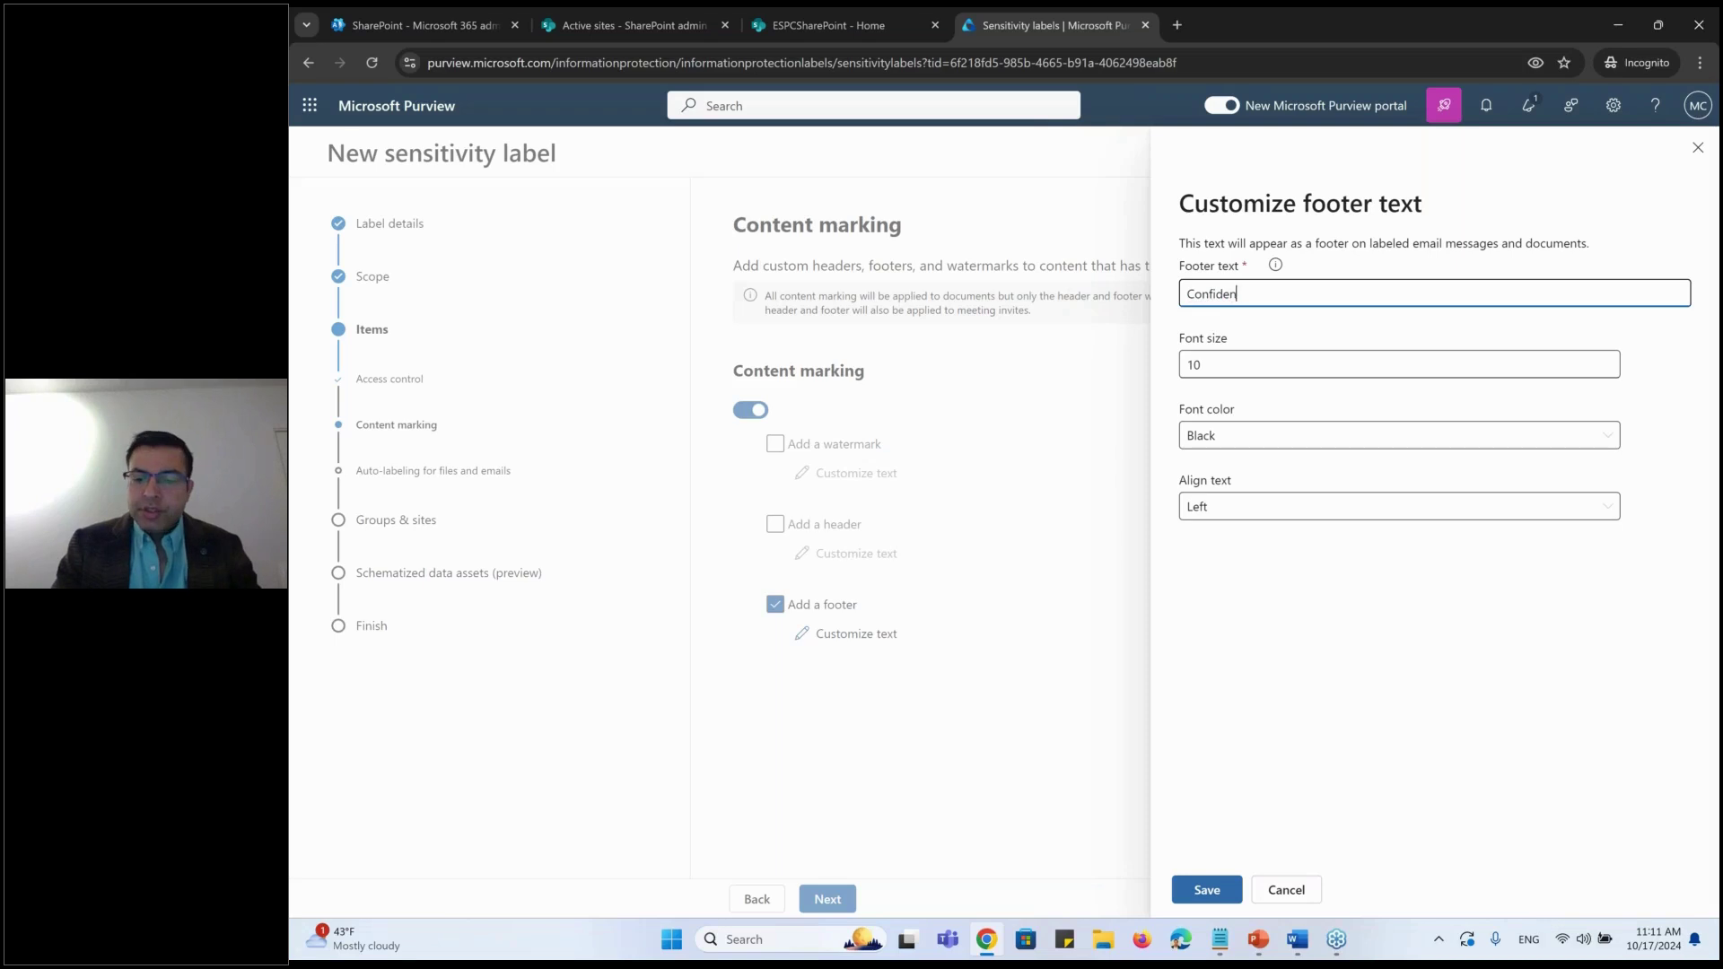
{"action": "left_click", "coordinate": [1208, 890]}
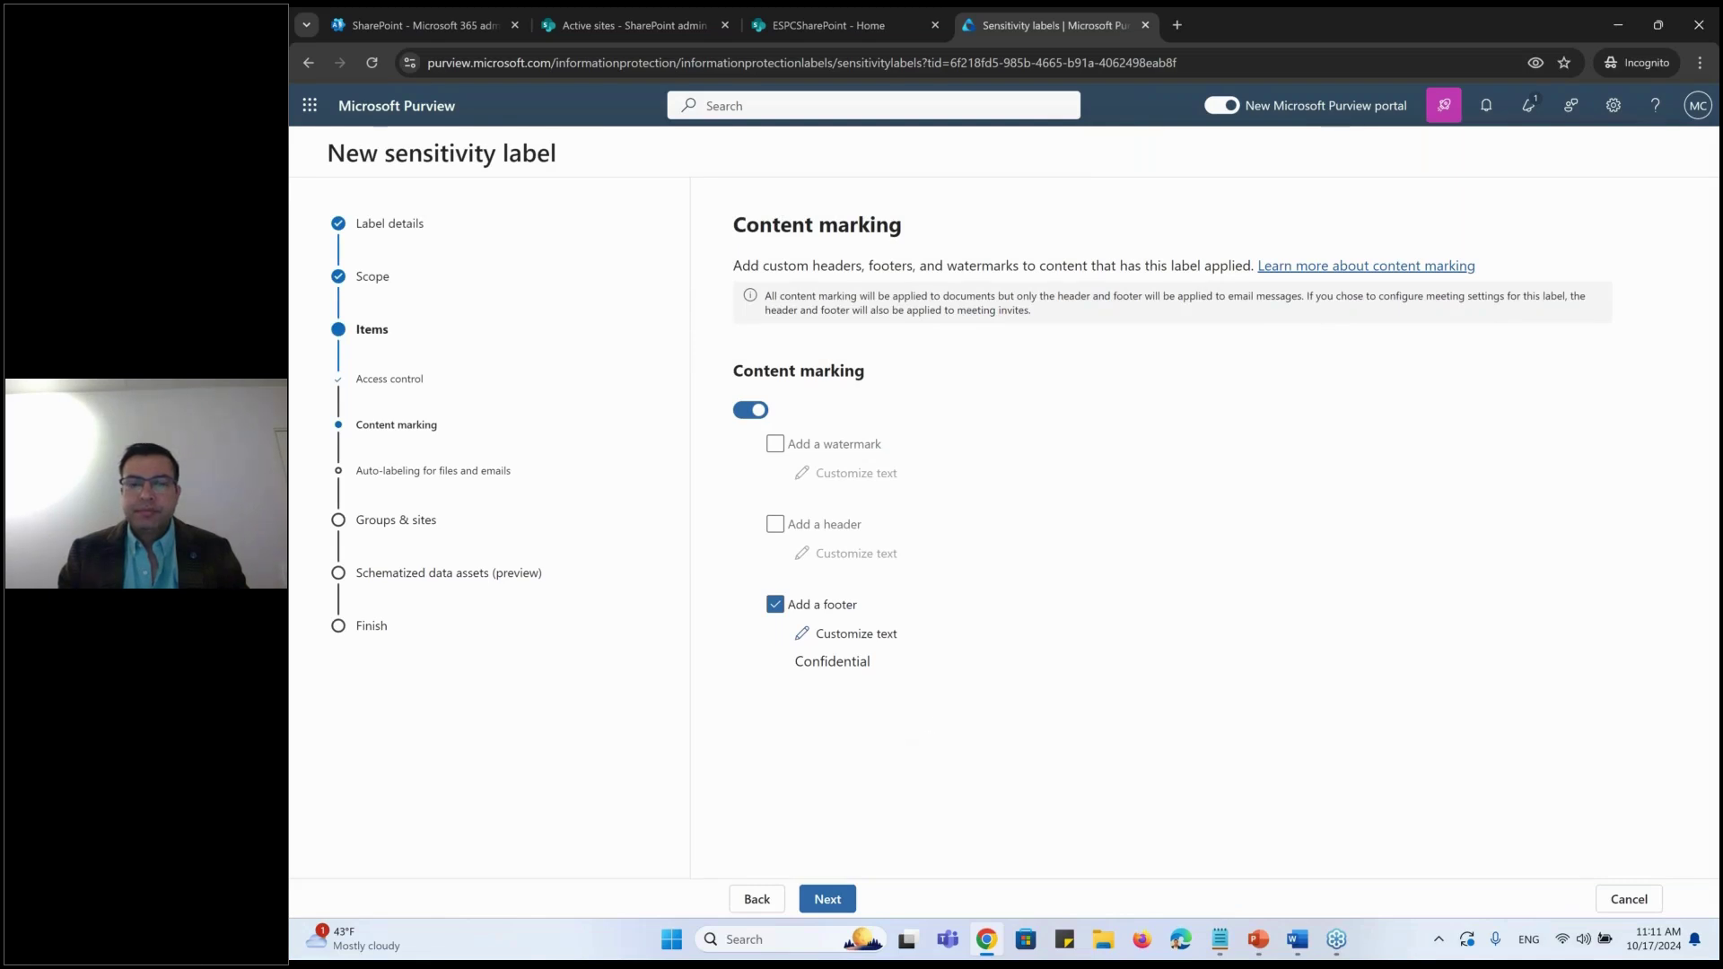
{"action": "left_click", "coordinate": [827, 899]}
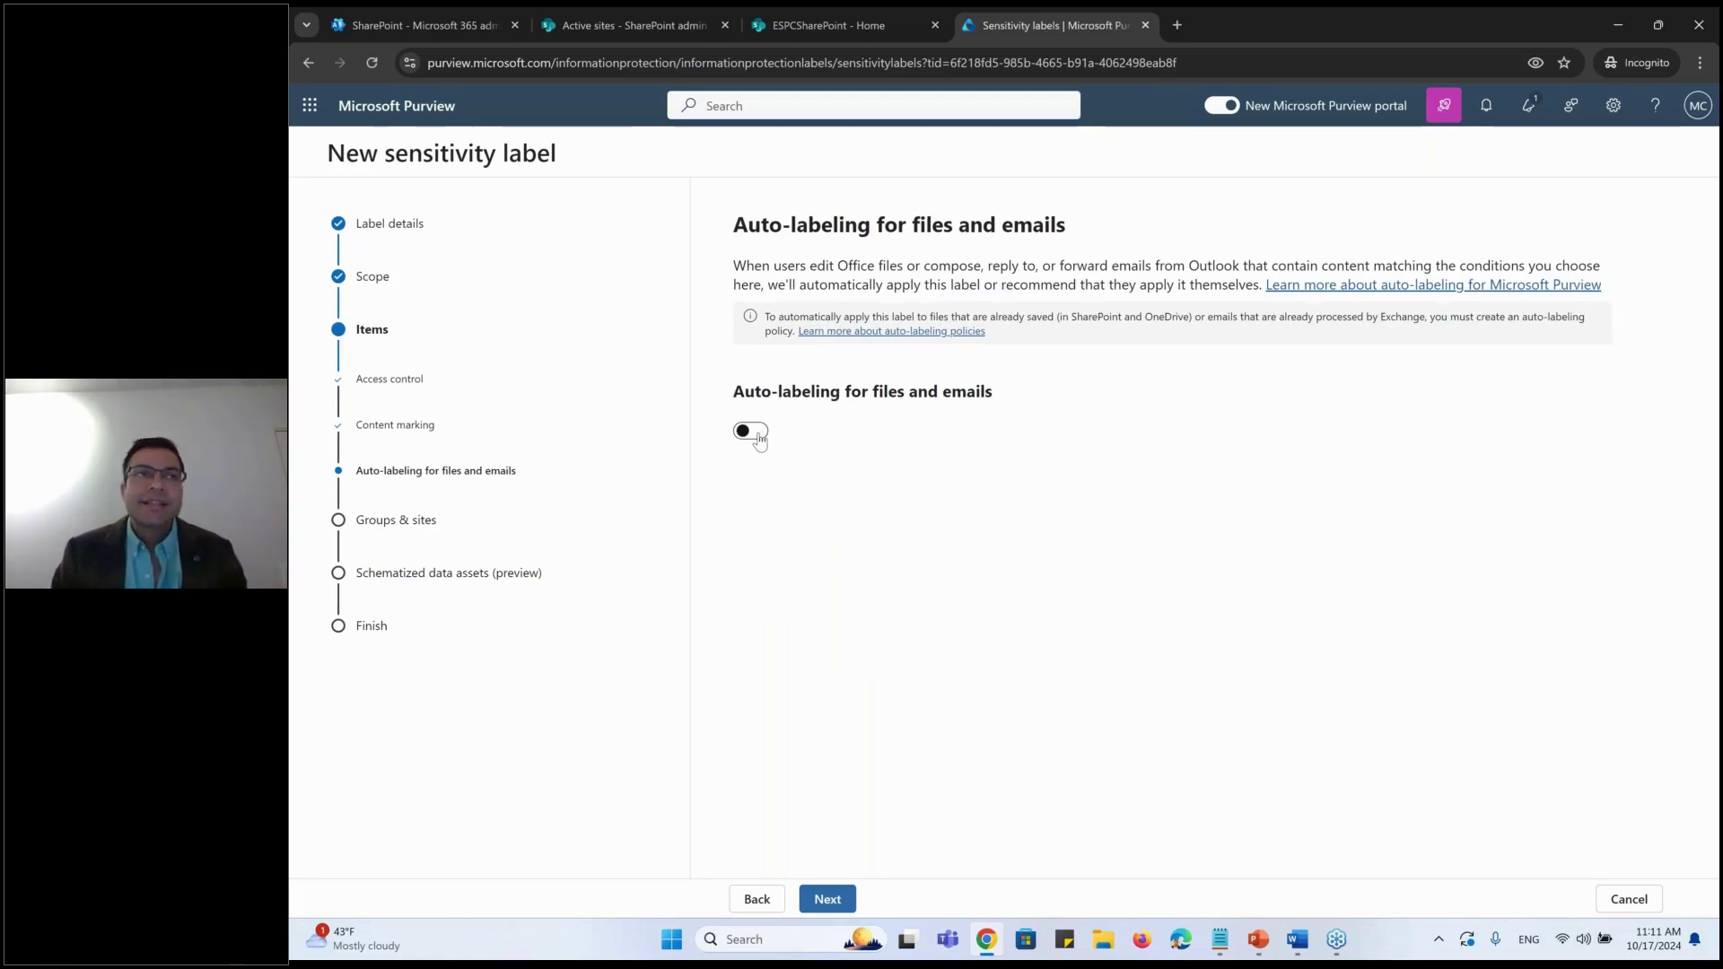
Step: Turn on auto-labeling with a Content contains Credit Card Number condition
{"action": "left_click", "coordinate": [751, 433]}
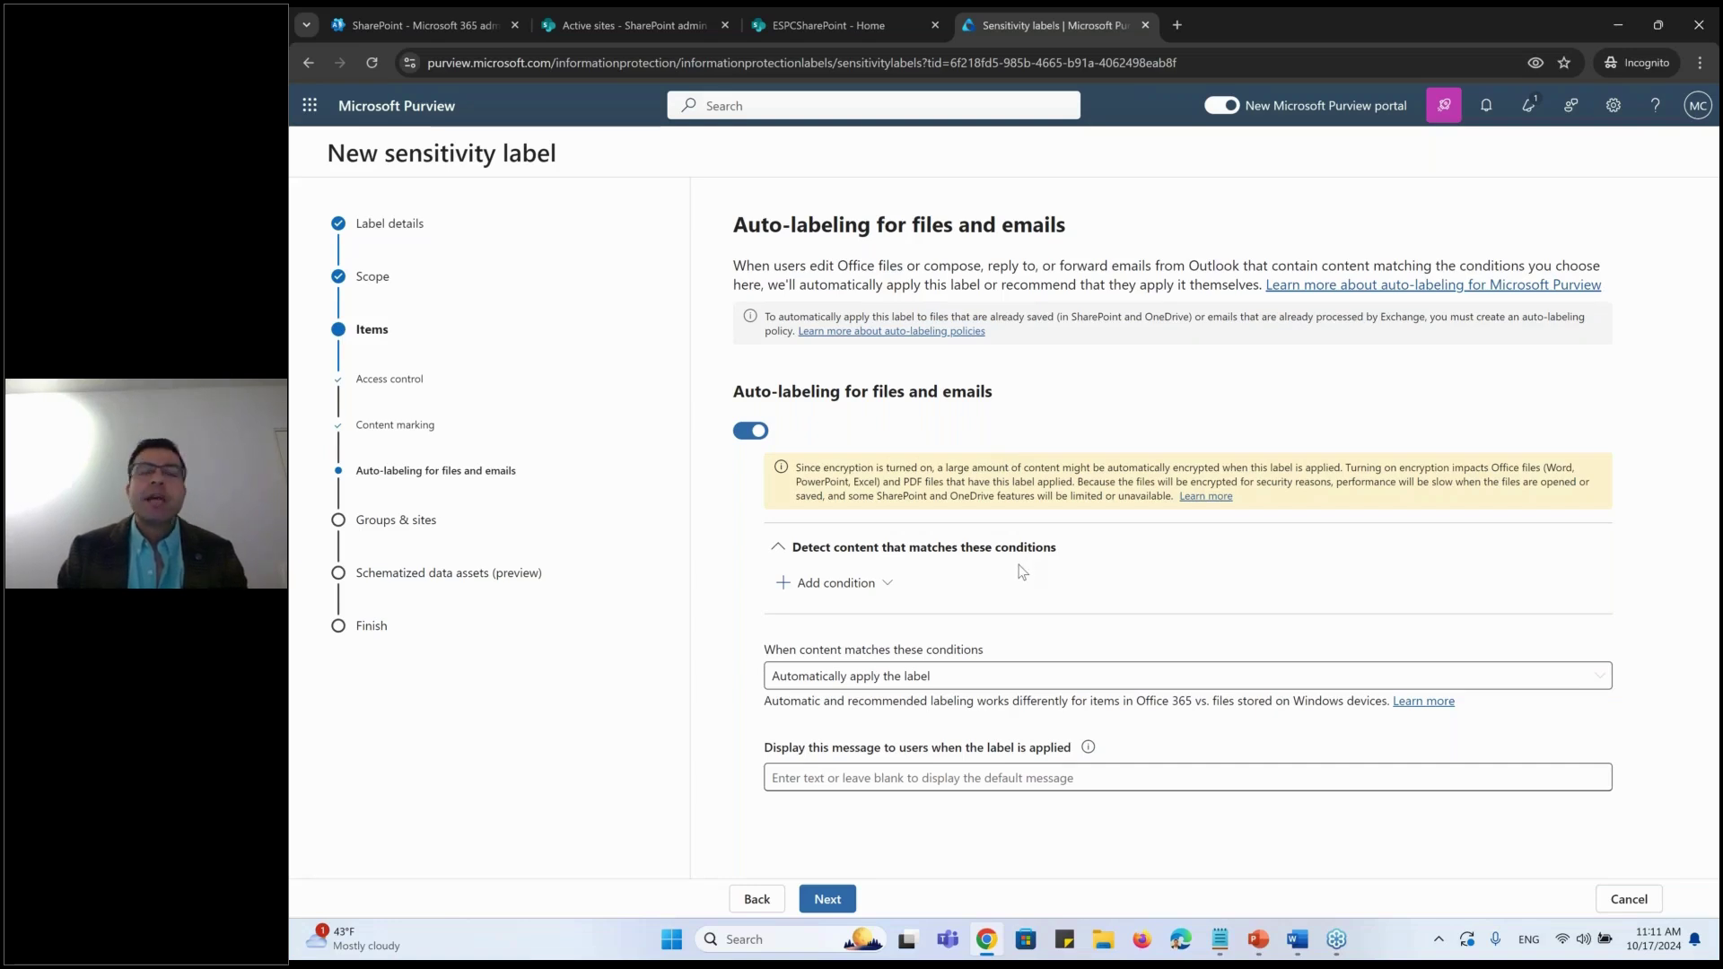
{"action": "left_click", "coordinate": [860, 586]}
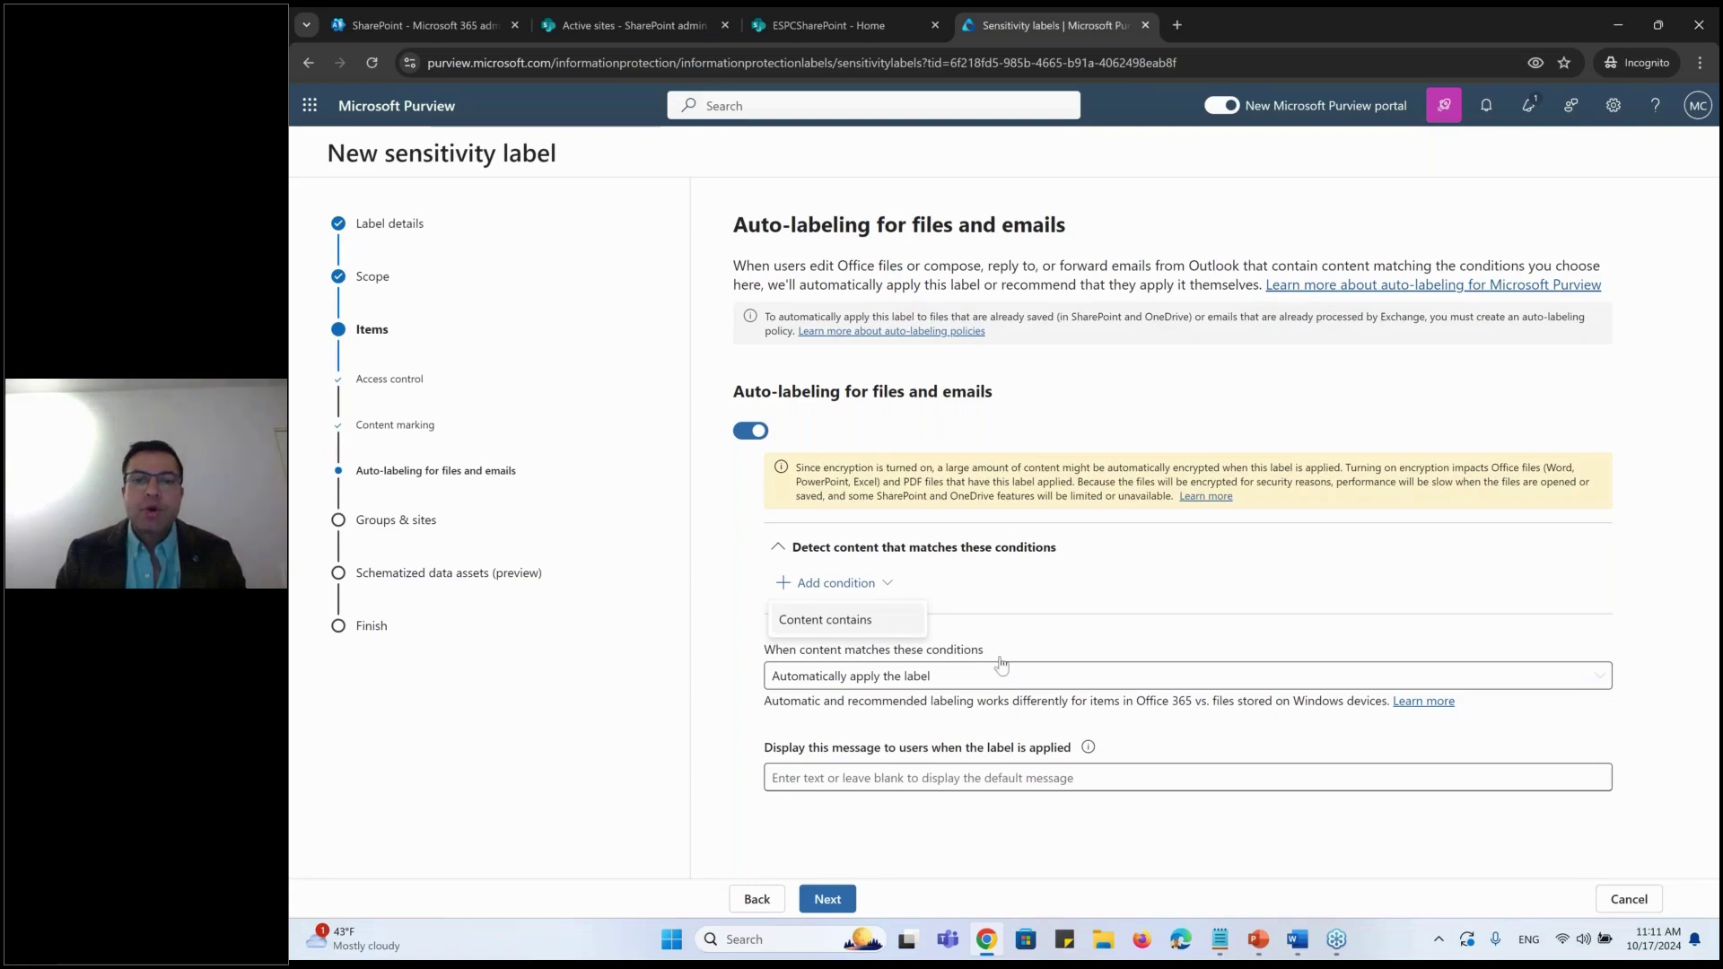
{"action": "left_click", "coordinate": [824, 619]}
{"action": "left_click", "coordinate": [823, 699]}
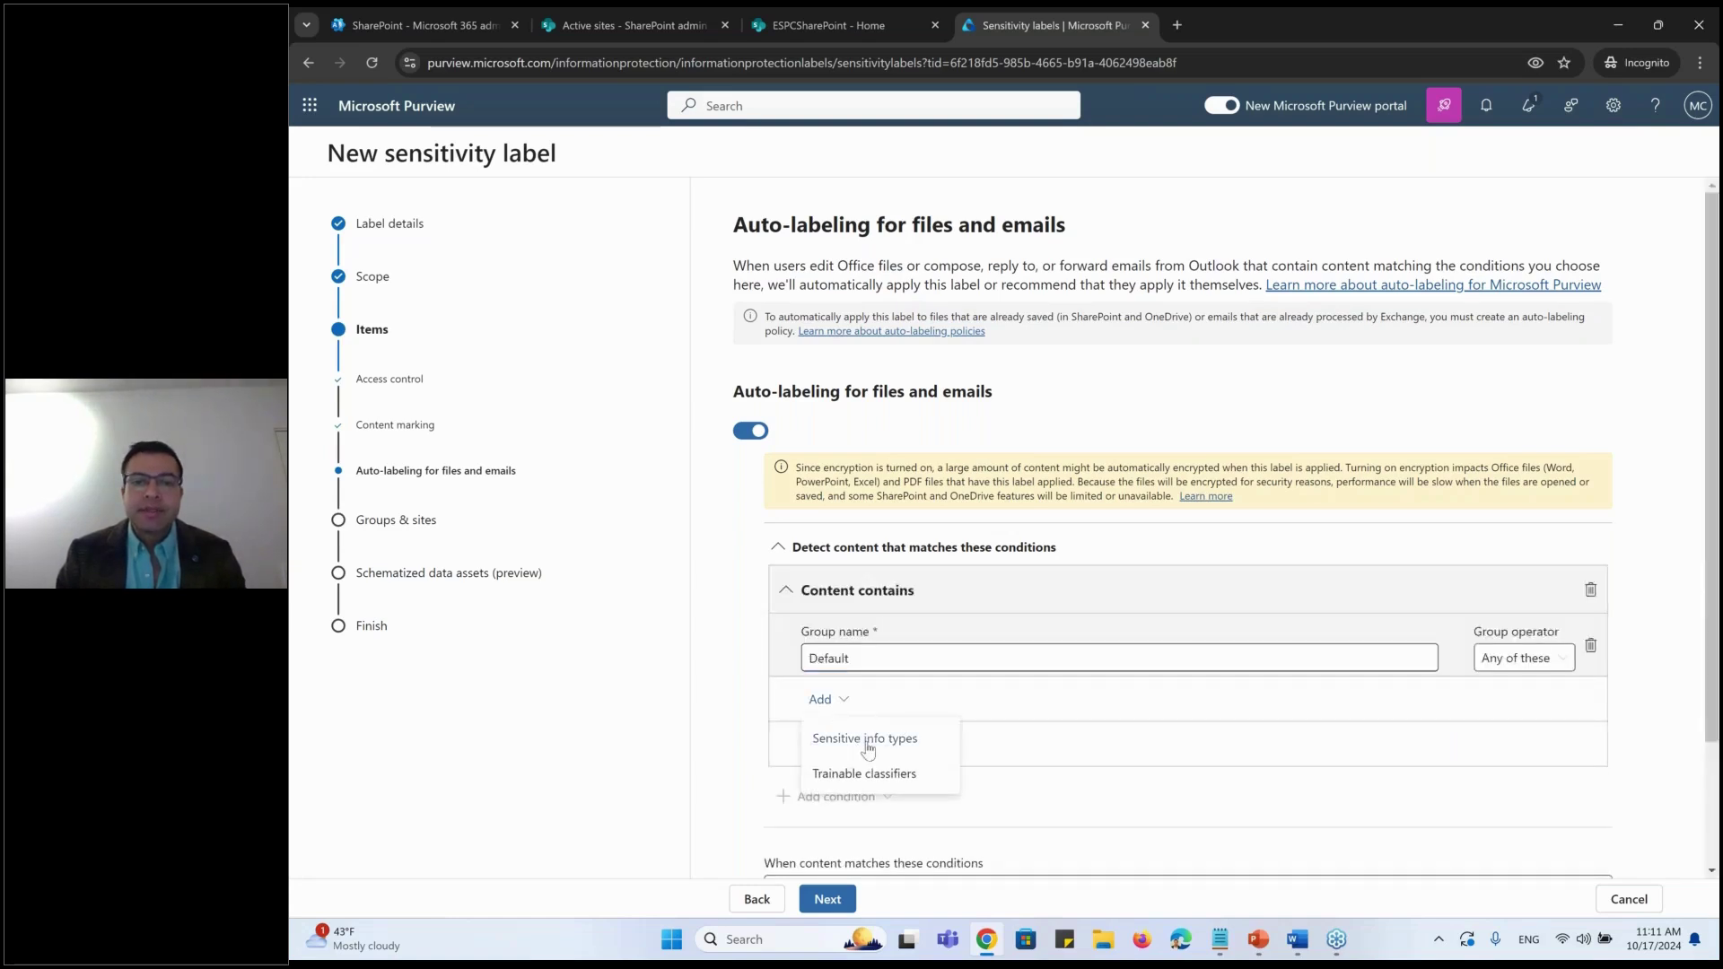
{"action": "left_click", "coordinate": [864, 738]}
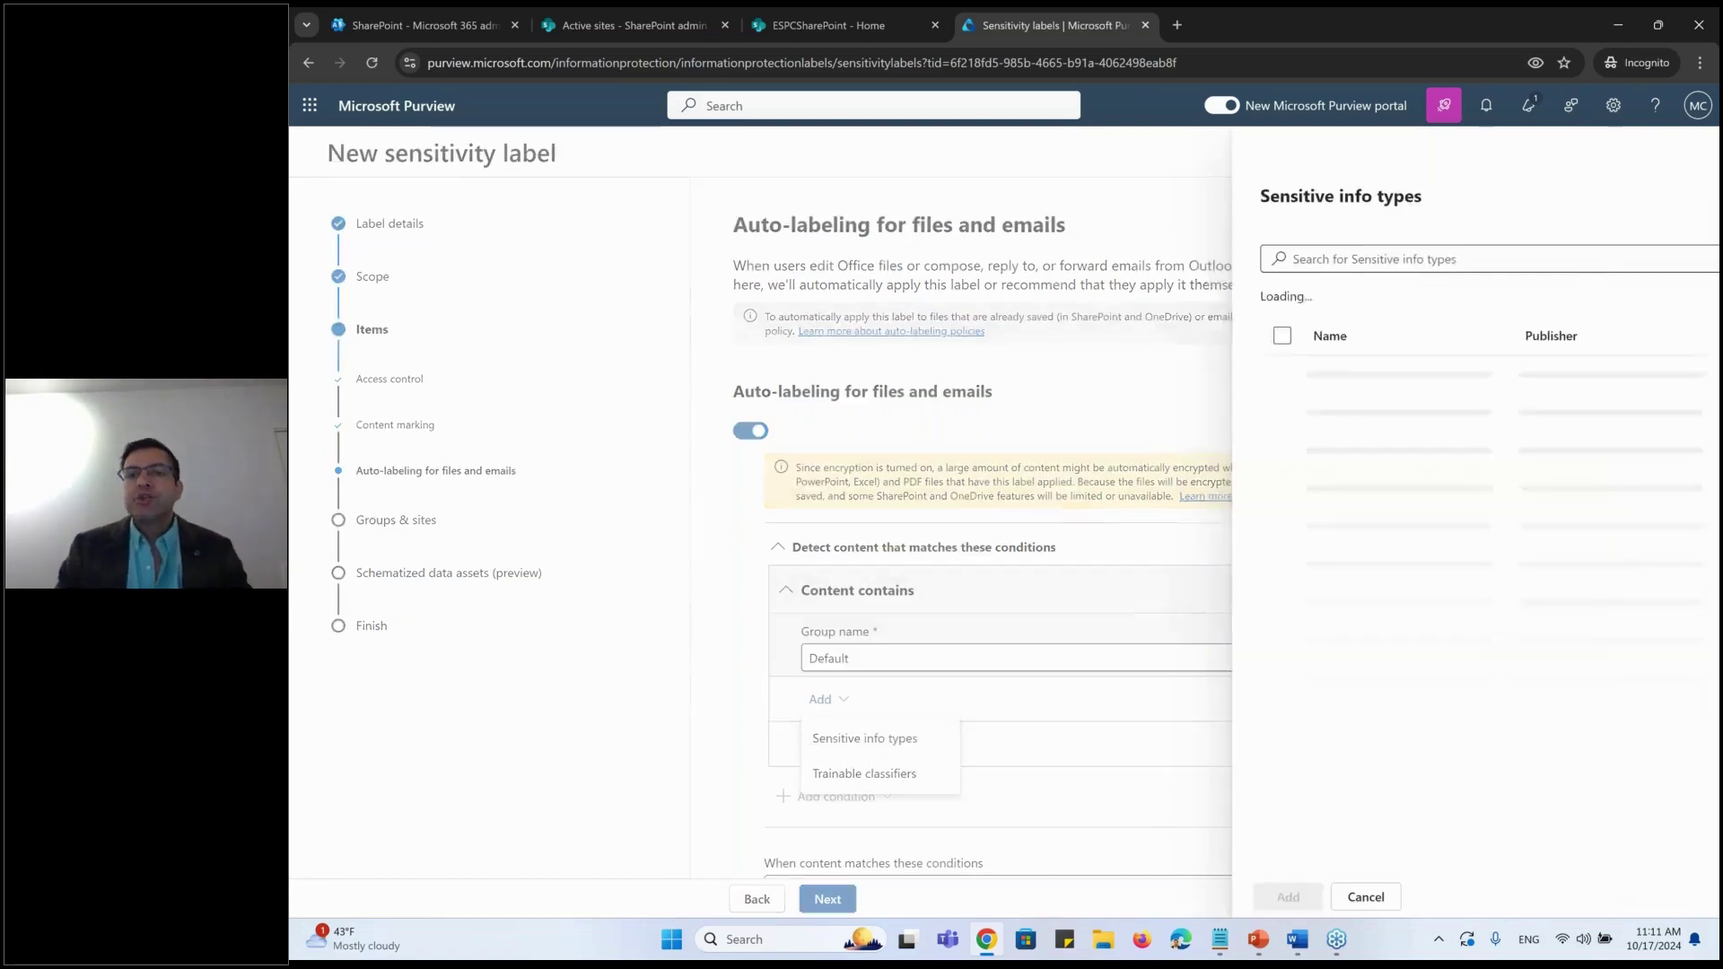
{"action": "type", "text": "credit"}
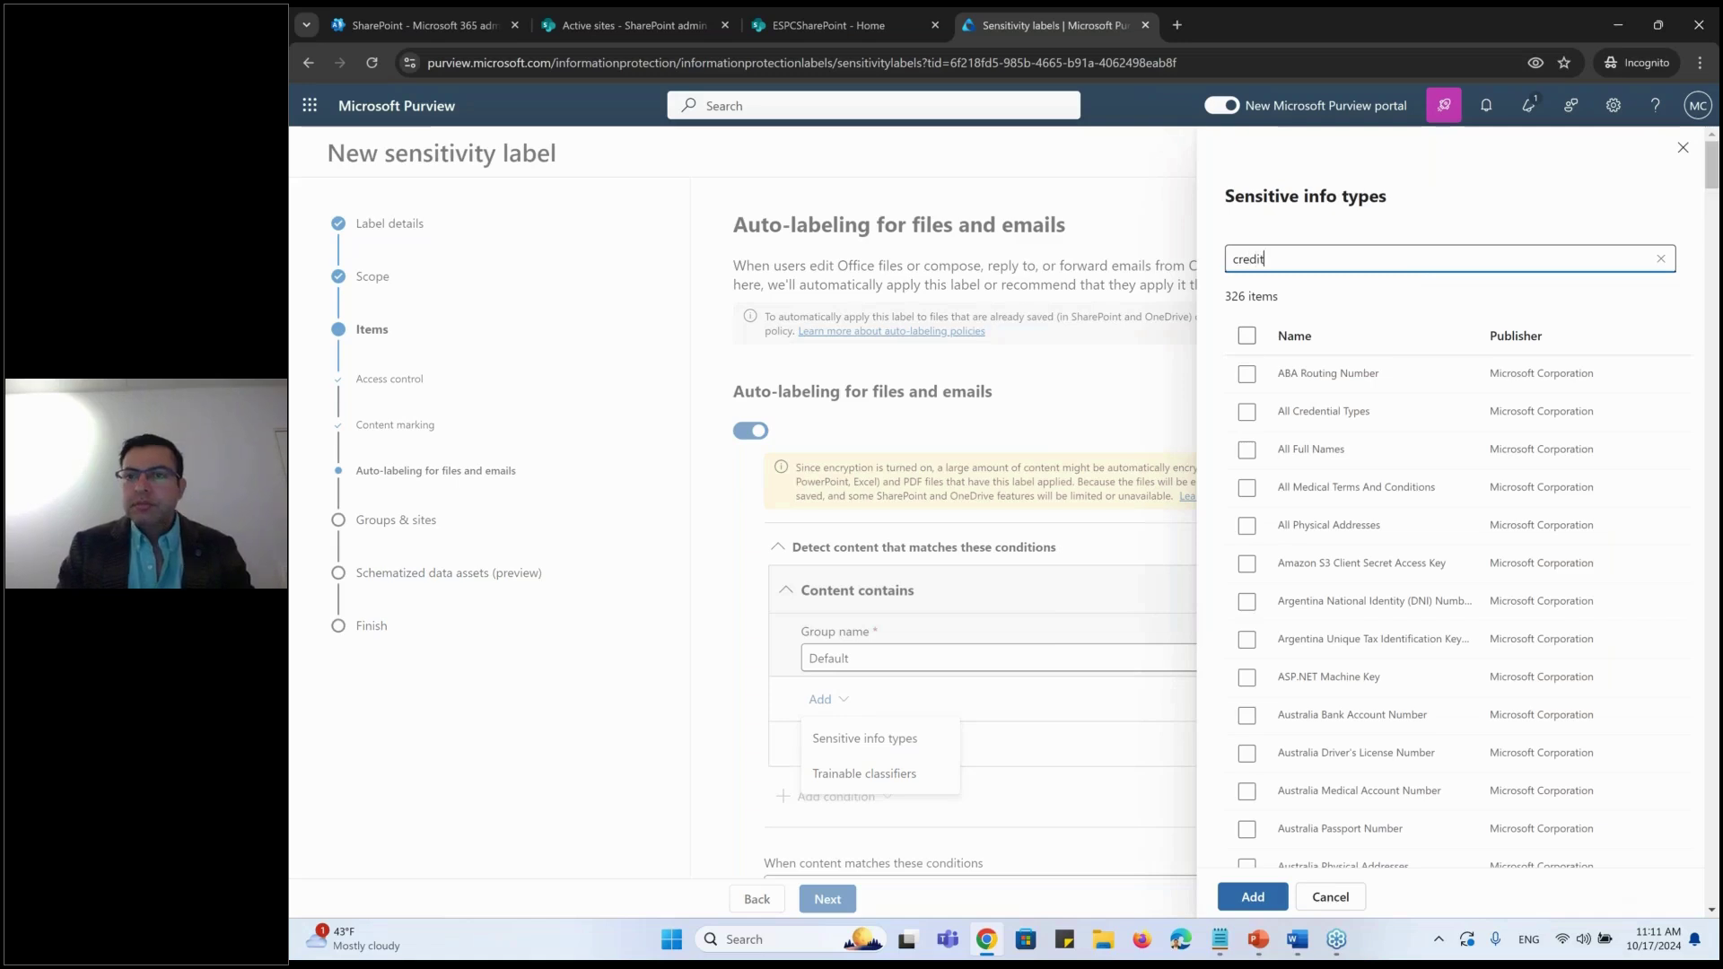
{"action": "left_click", "coordinate": [1247, 373]}
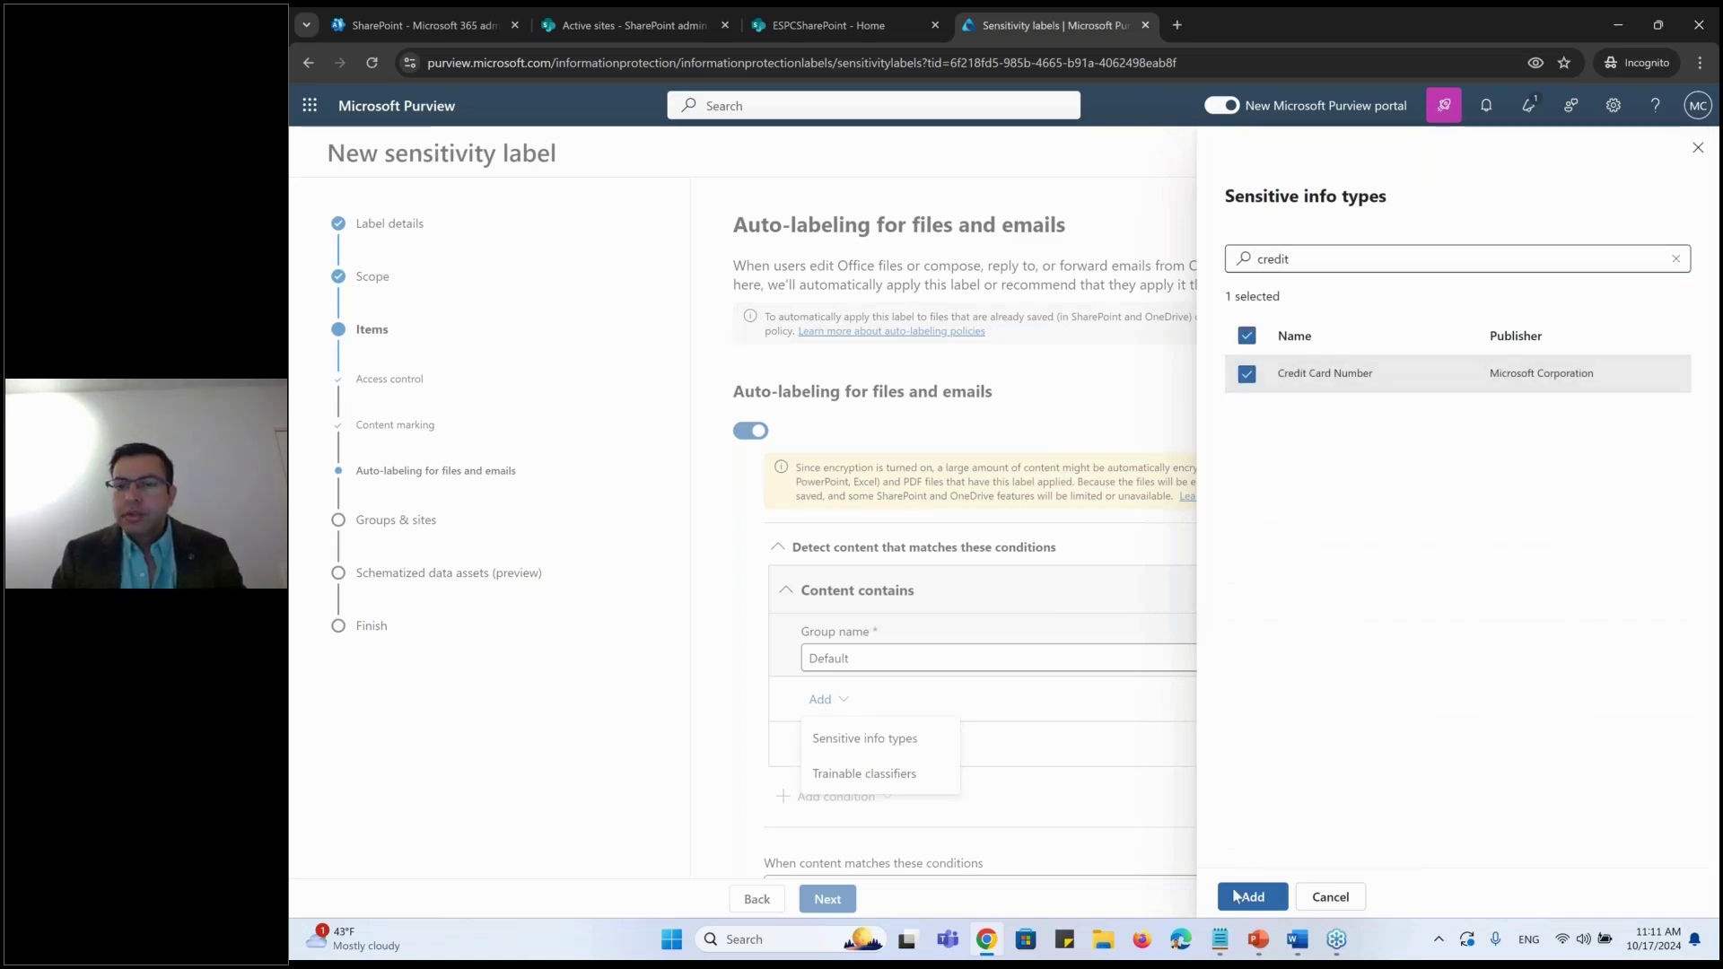
{"action": "left_click", "coordinate": [1252, 896]}
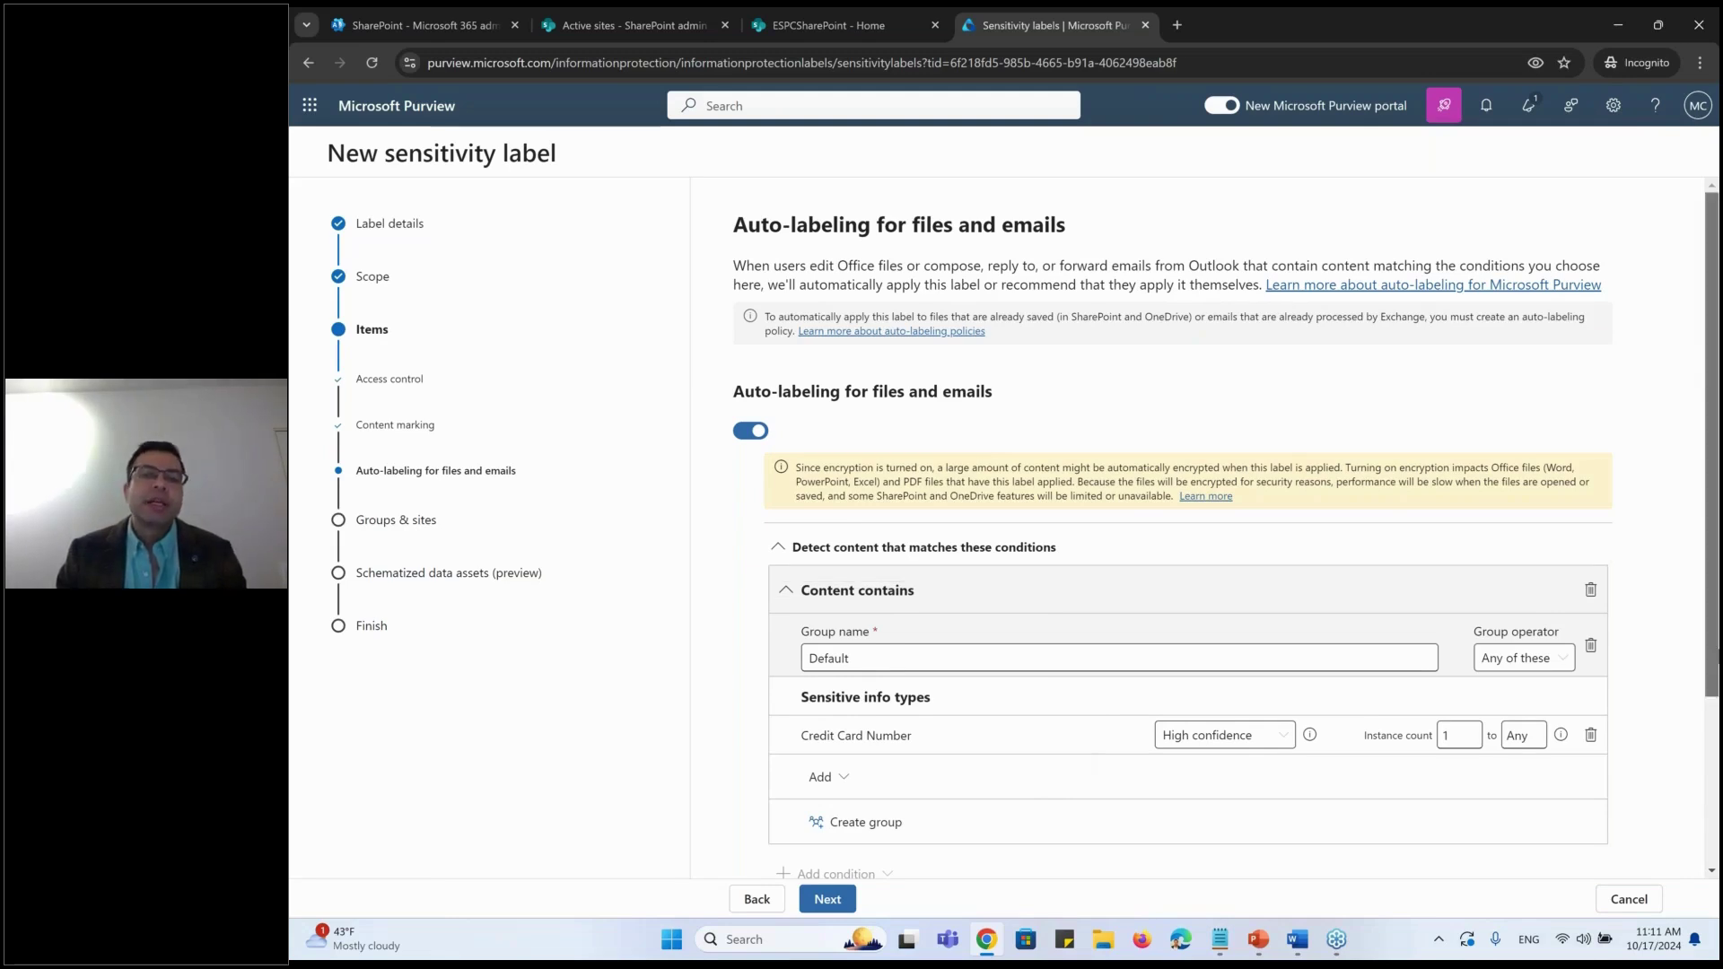
Step: Set the match action to Recommend, then switch auto-labeling back off and continue
{"action": "scroll", "coordinate": [924, 666], "scroll_direction": "down", "scroll_amount": 3}
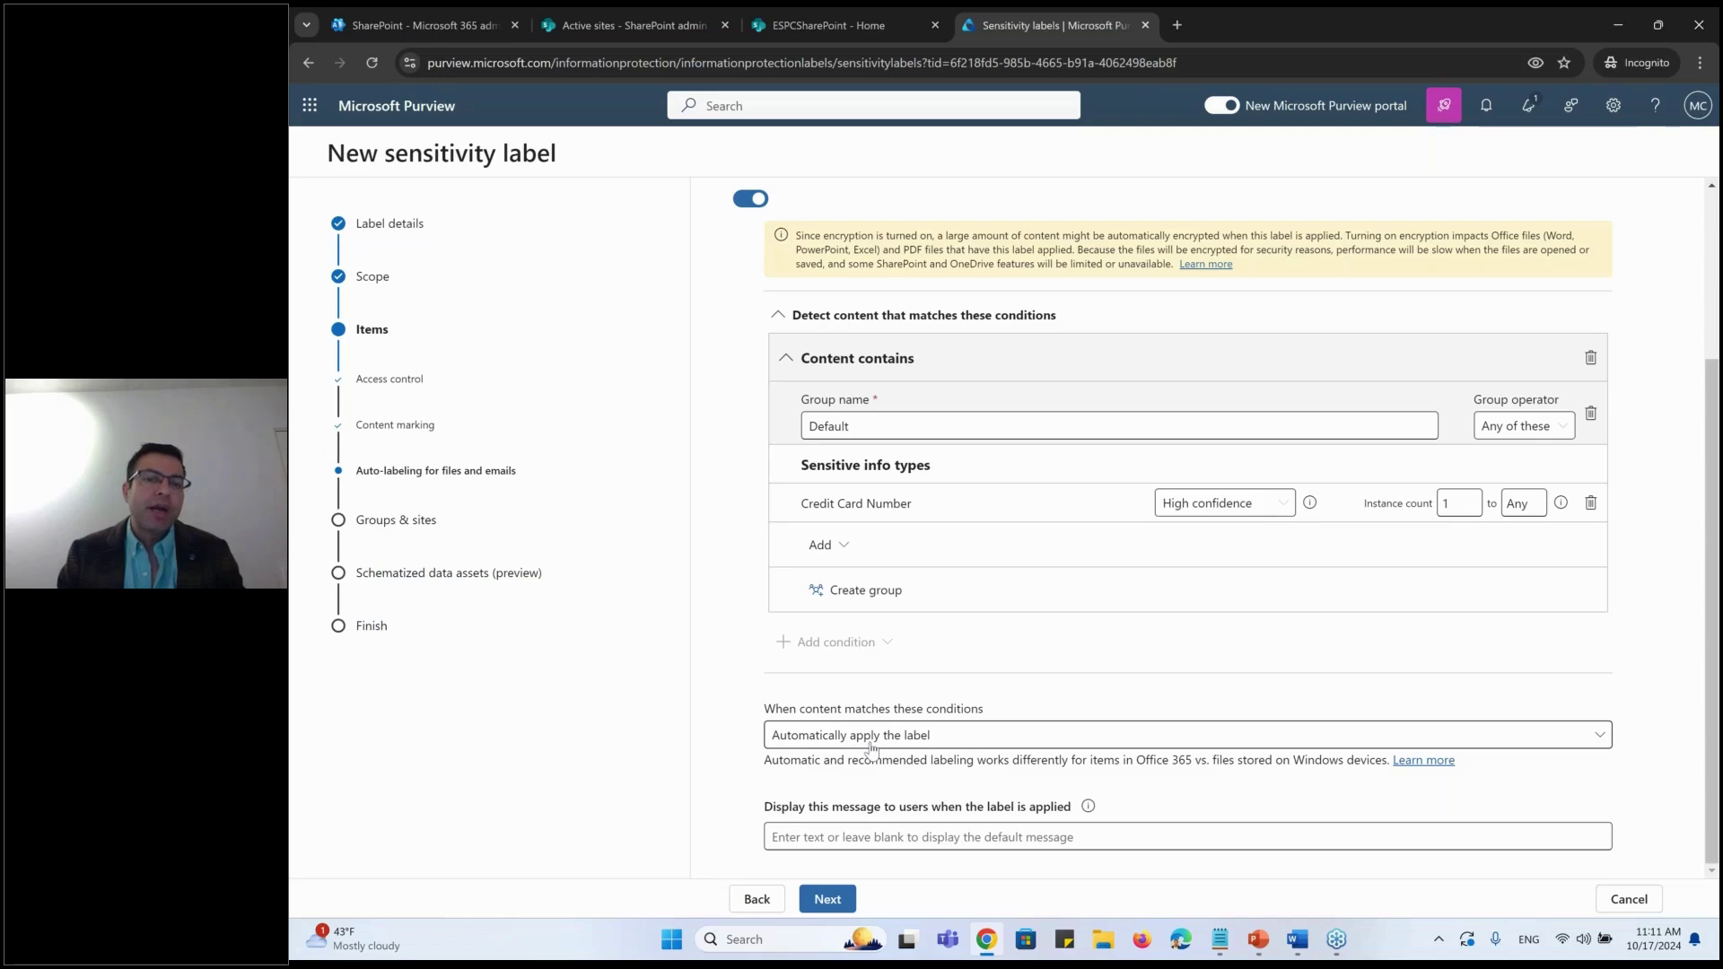
{"action": "left_click", "coordinate": [899, 837]}
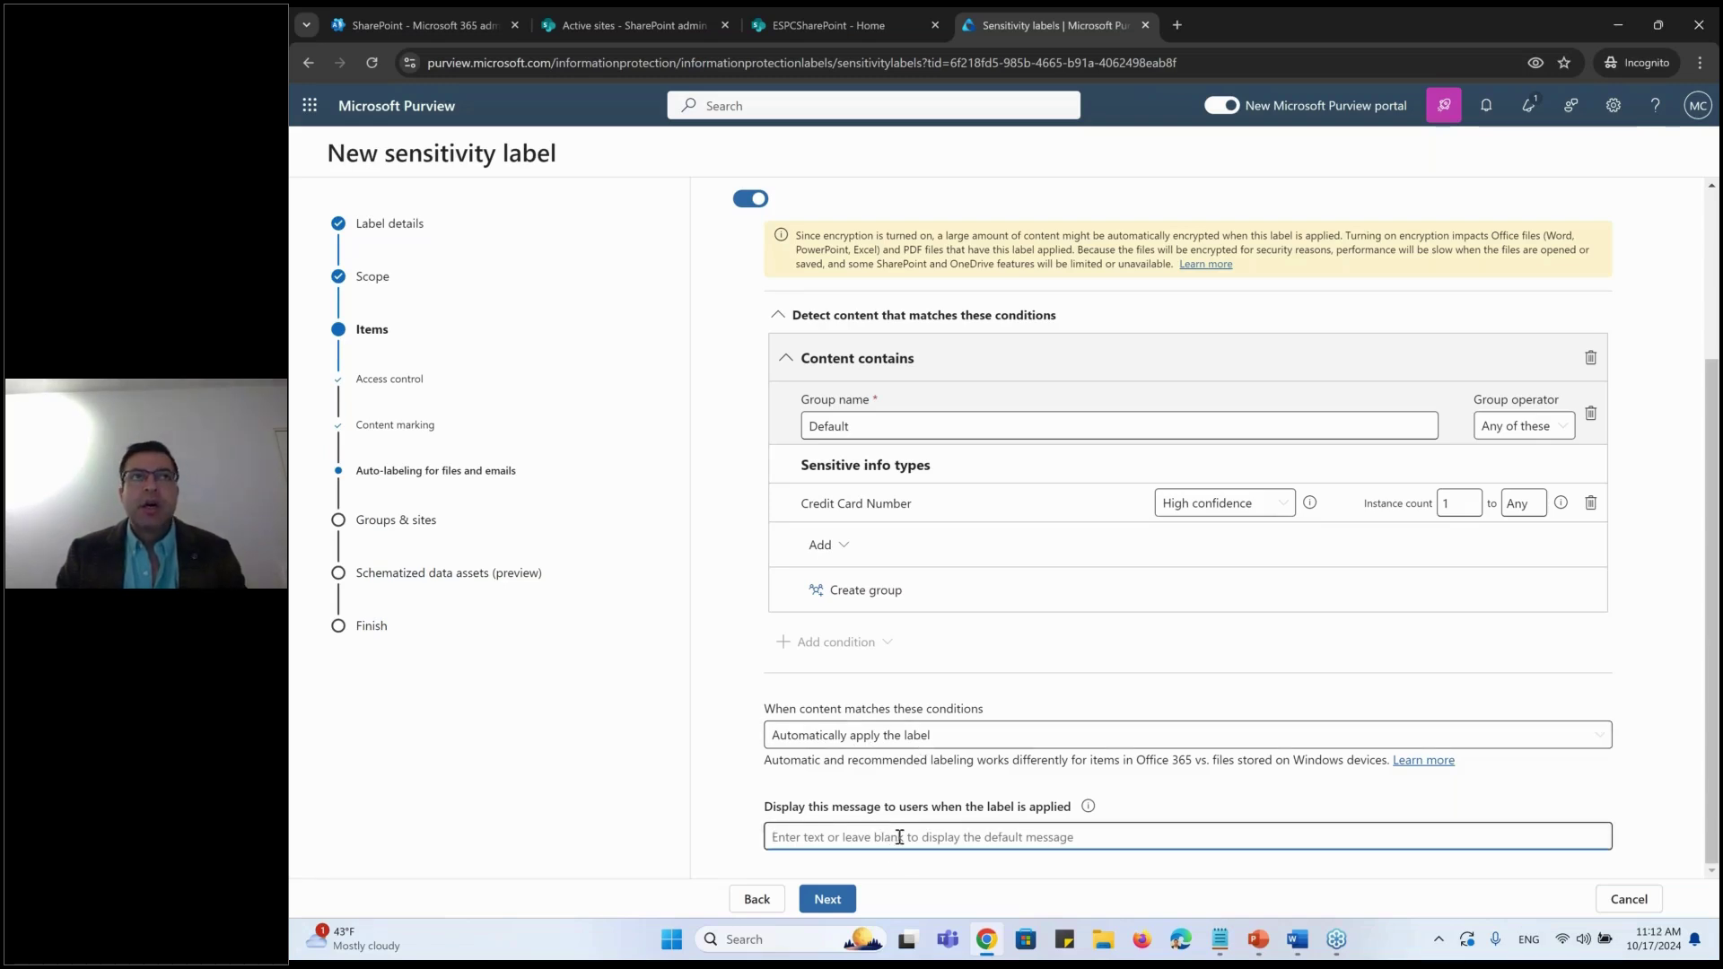
{"action": "left_click", "coordinate": [944, 736]}
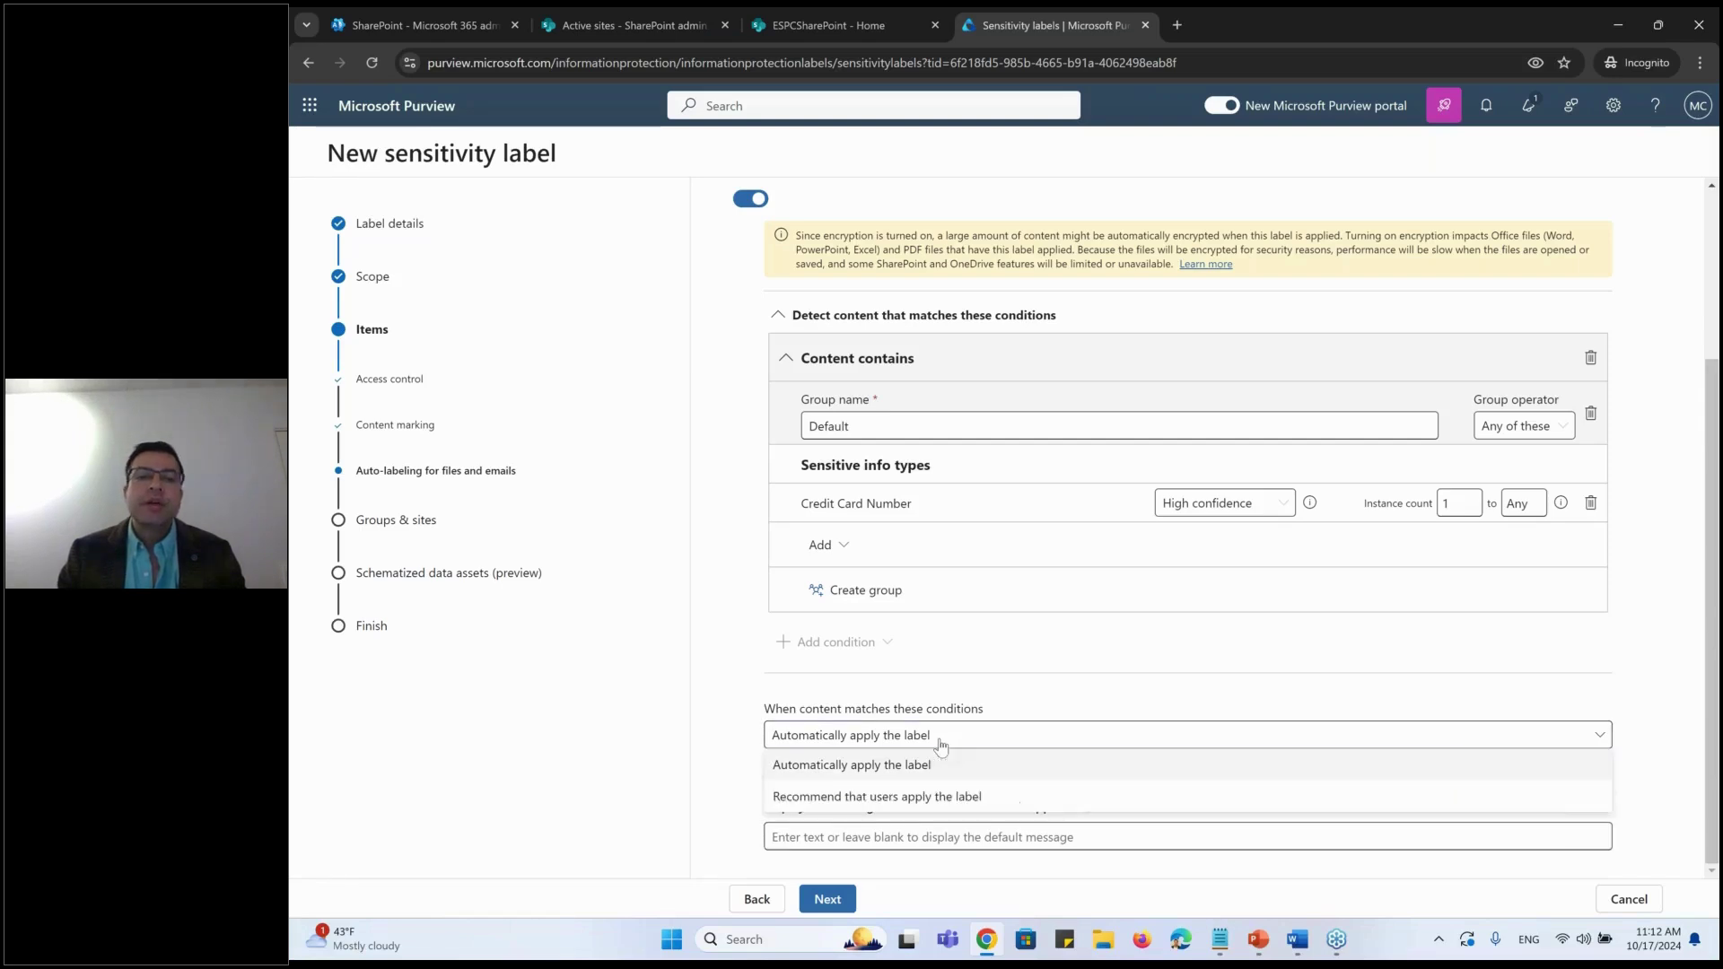
{"action": "left_click", "coordinate": [845, 801]}
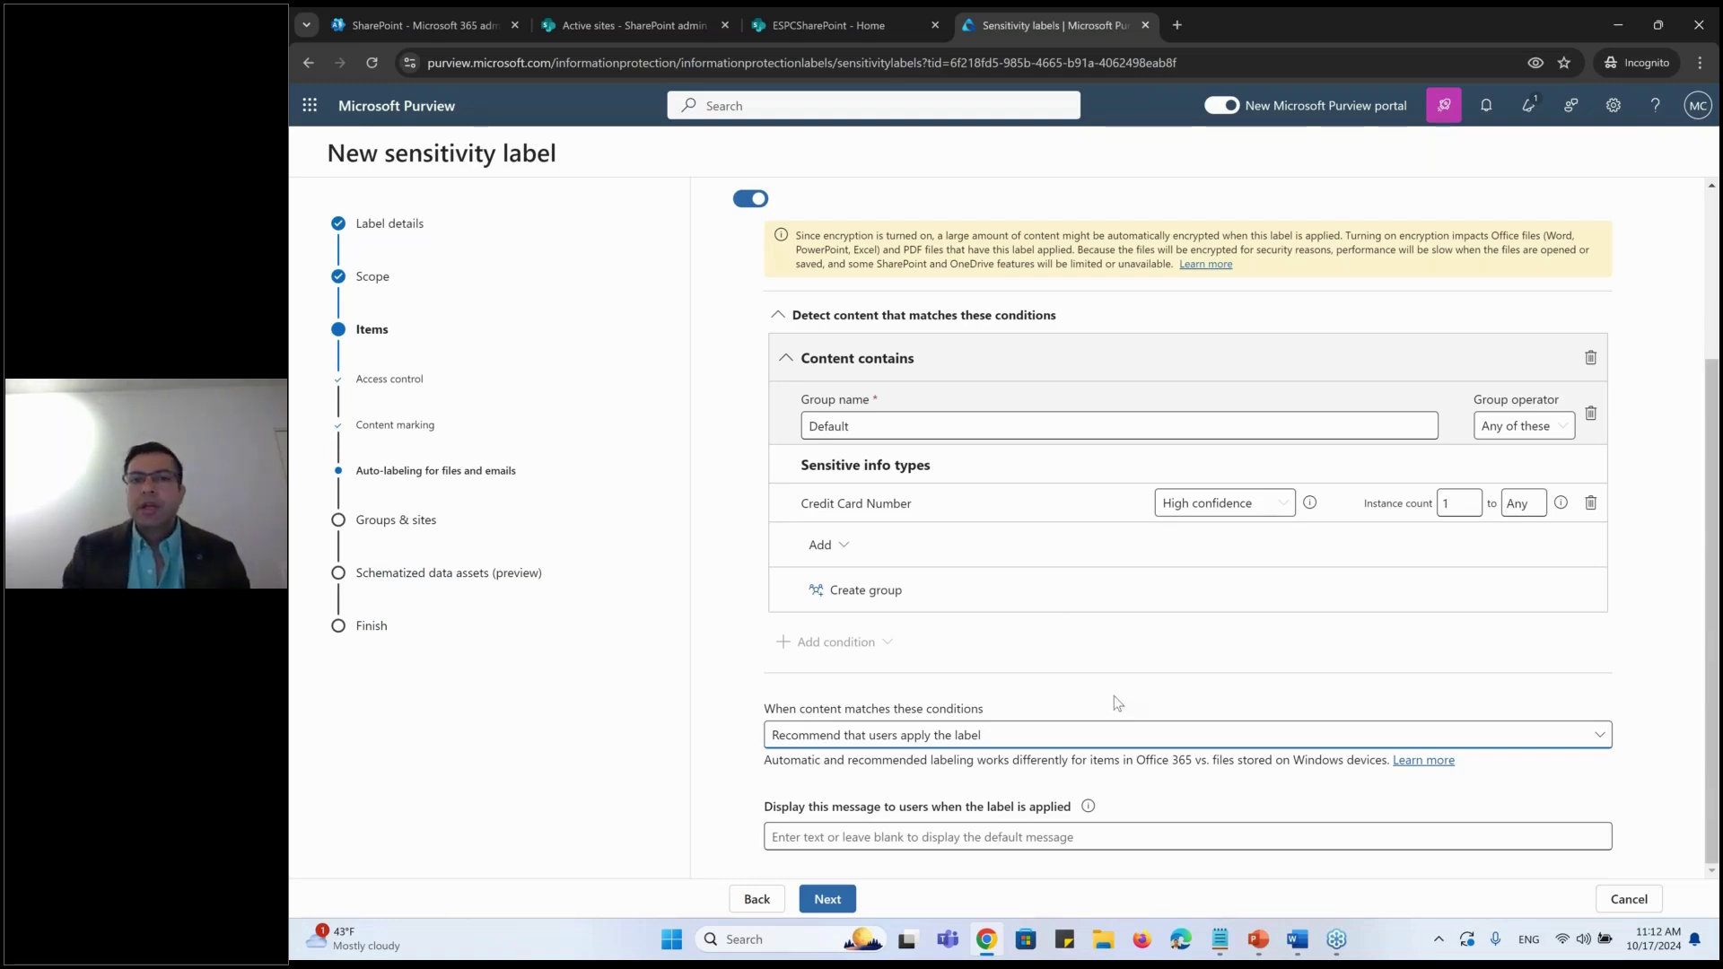
{"action": "left_click", "coordinate": [750, 198]}
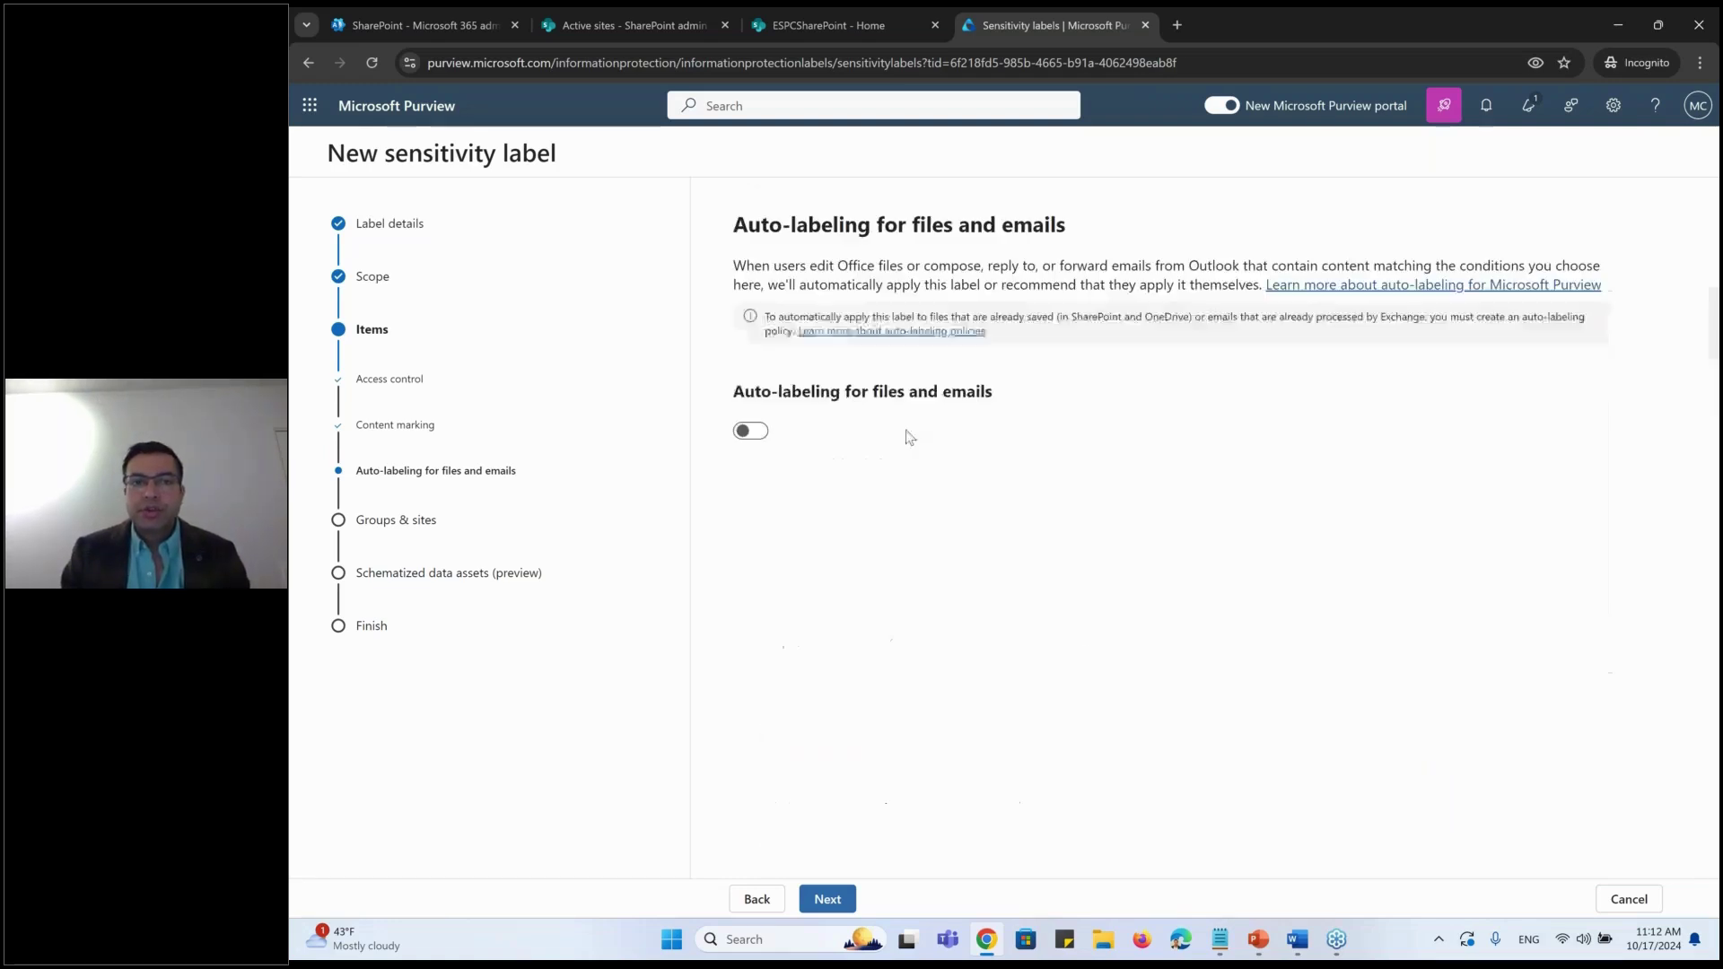
{"action": "left_click", "coordinate": [828, 899]}
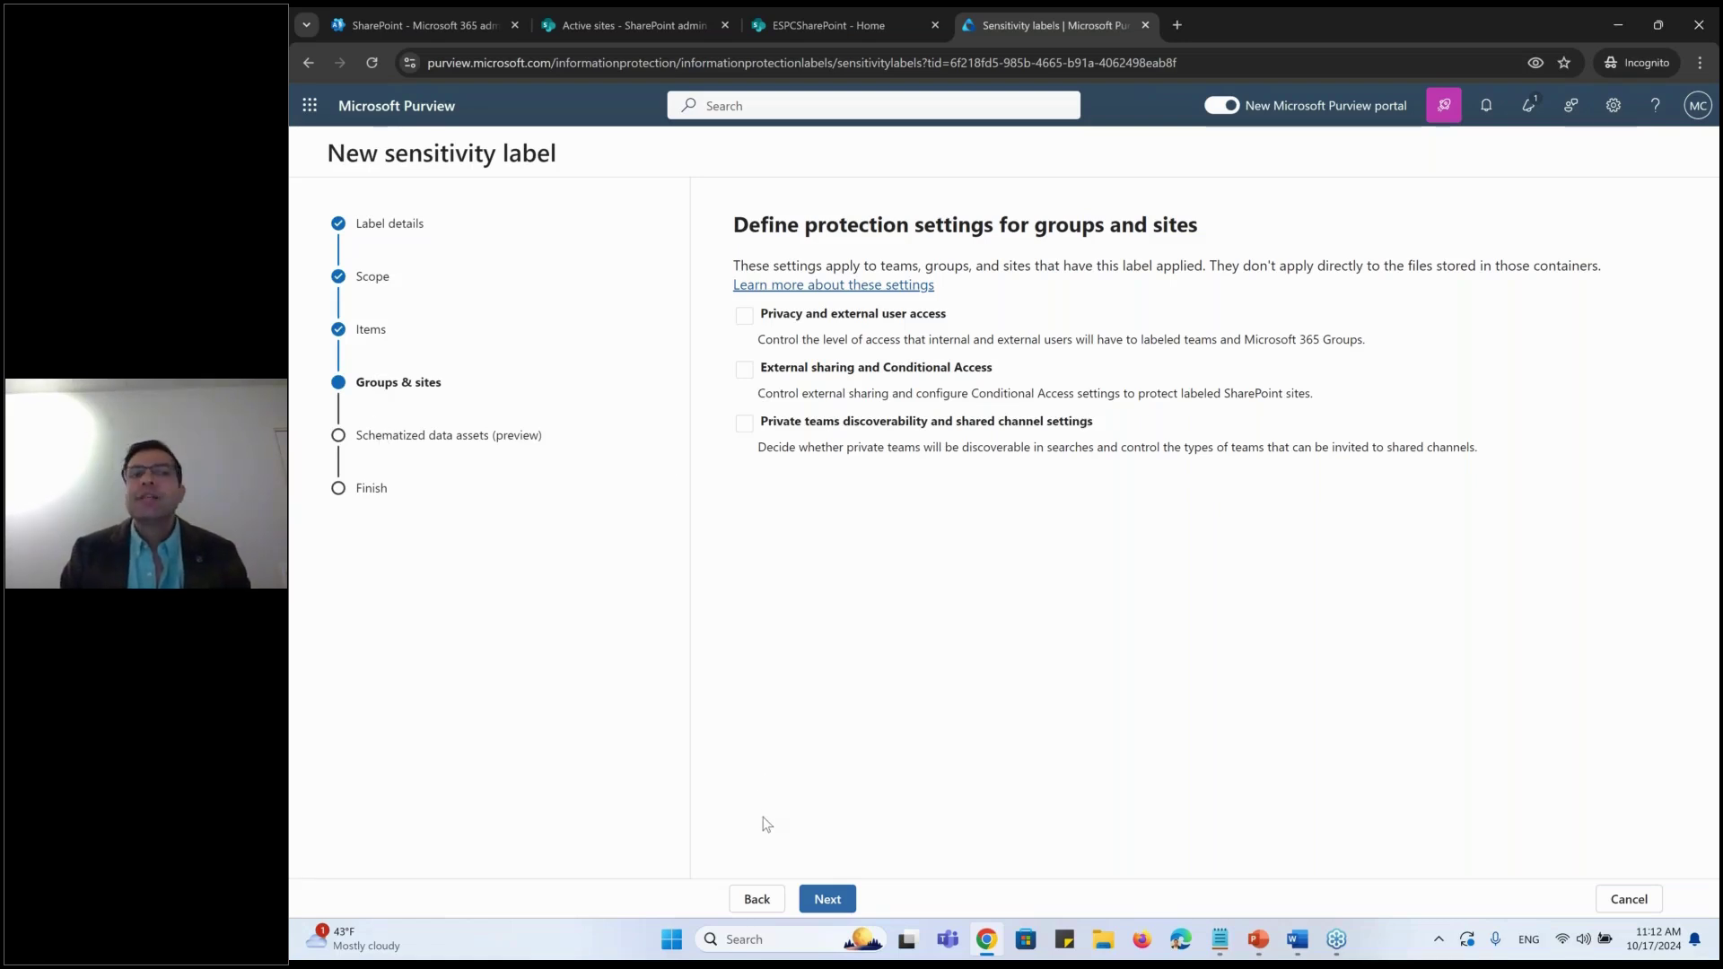
Step: Step back to Scope, then forward through the item settings to Groups & sites
{"action": "left_click", "coordinate": [750, 907]}
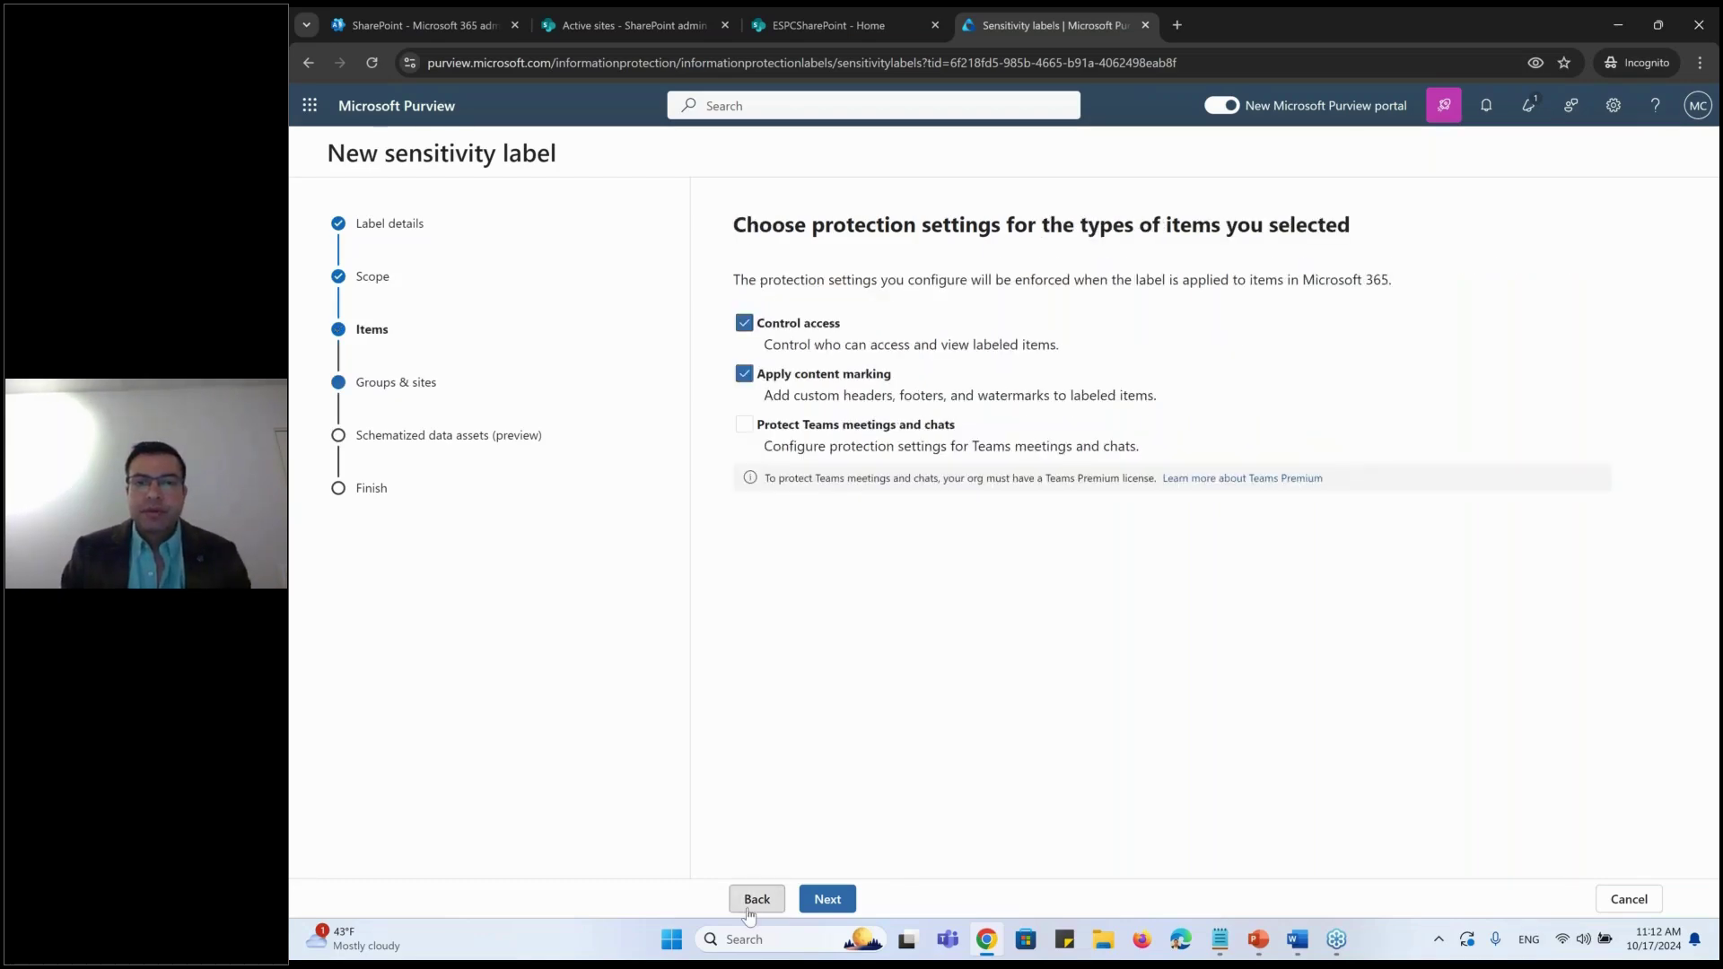
{"action": "left_click", "coordinate": [751, 908]}
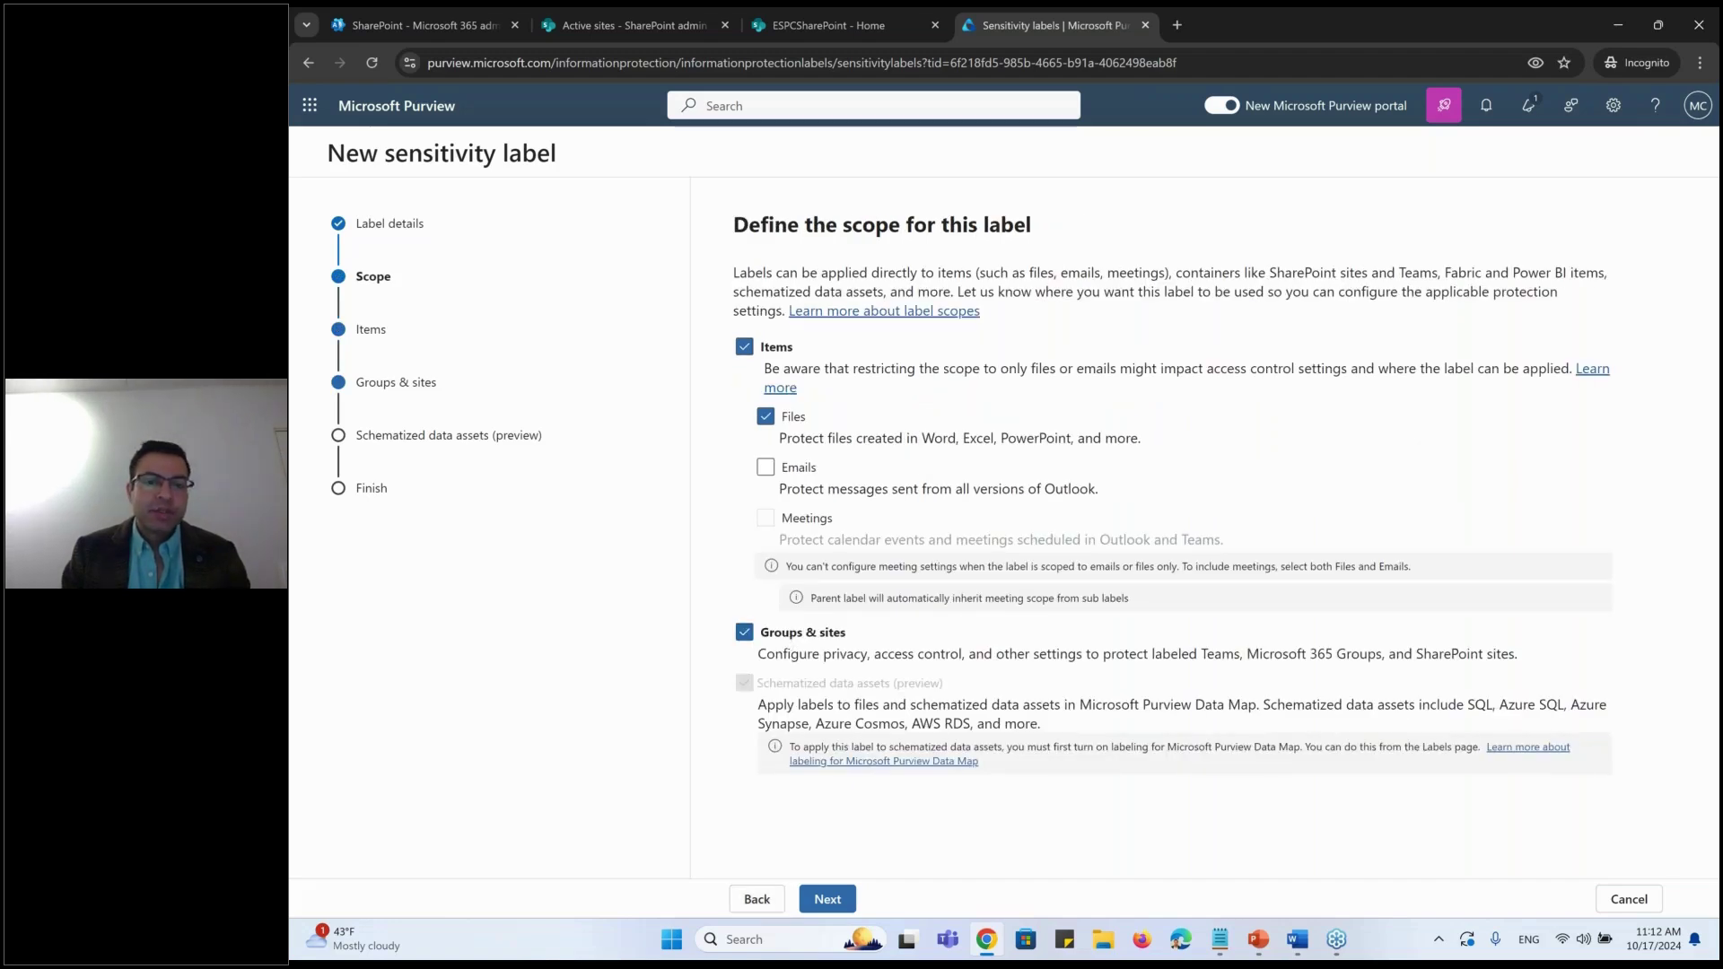
{"action": "left_click", "coordinate": [827, 899]}
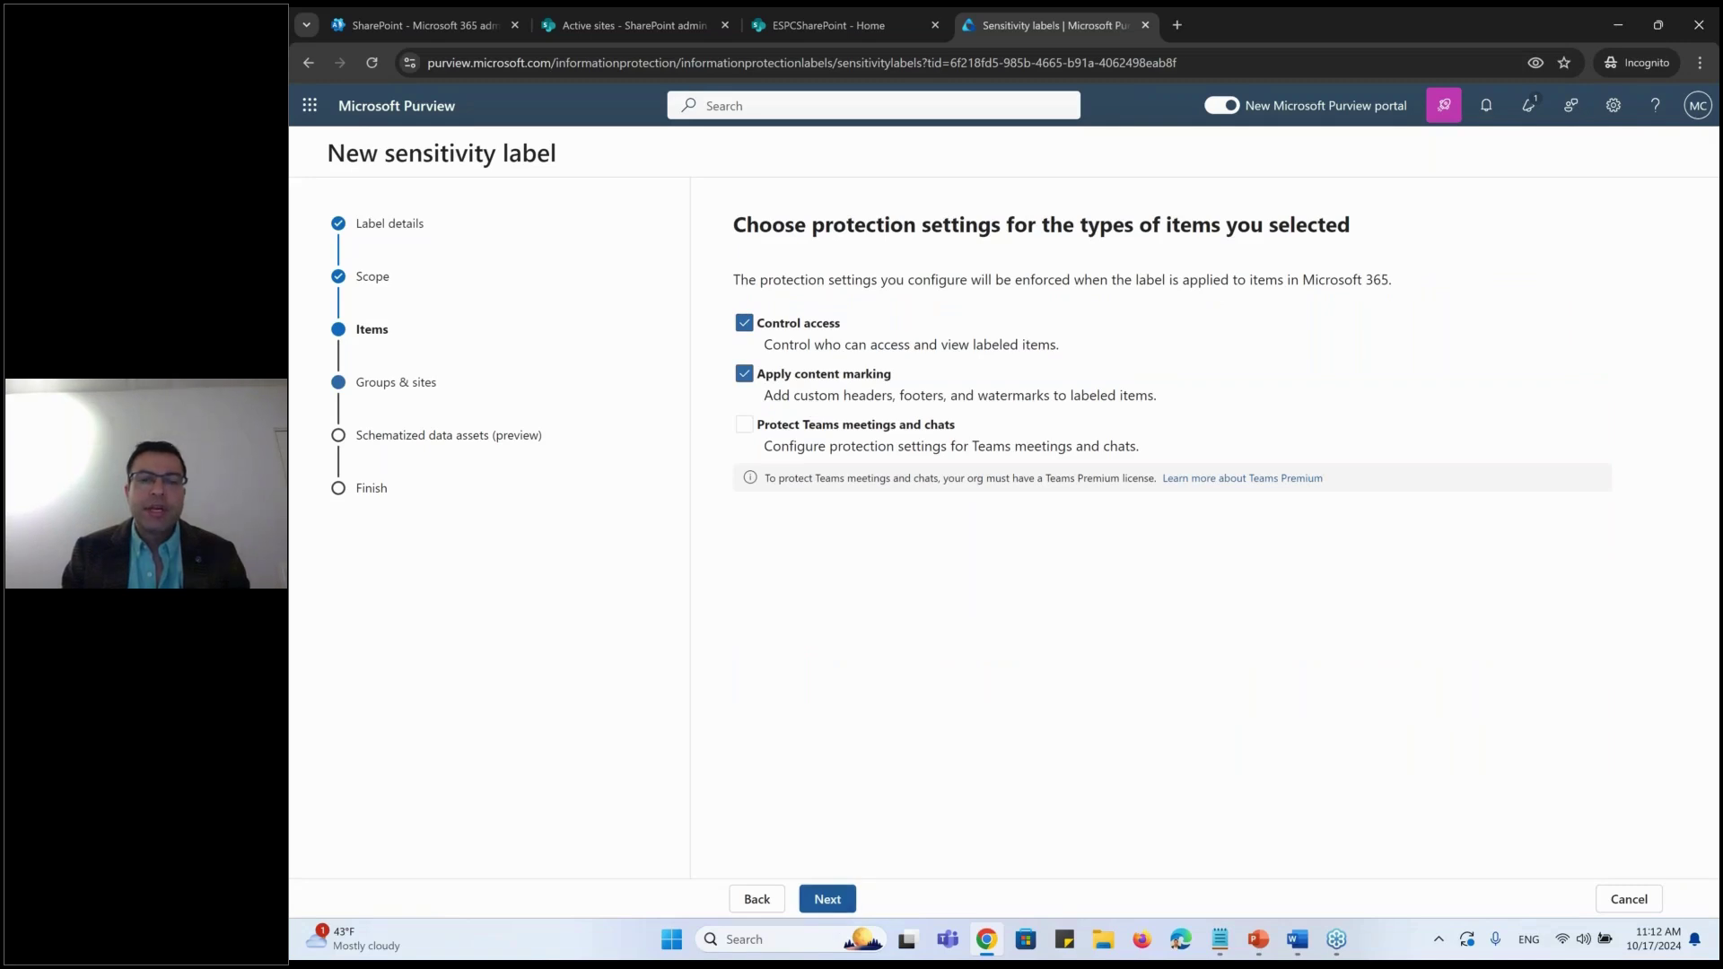
{"action": "left_click", "coordinate": [829, 898]}
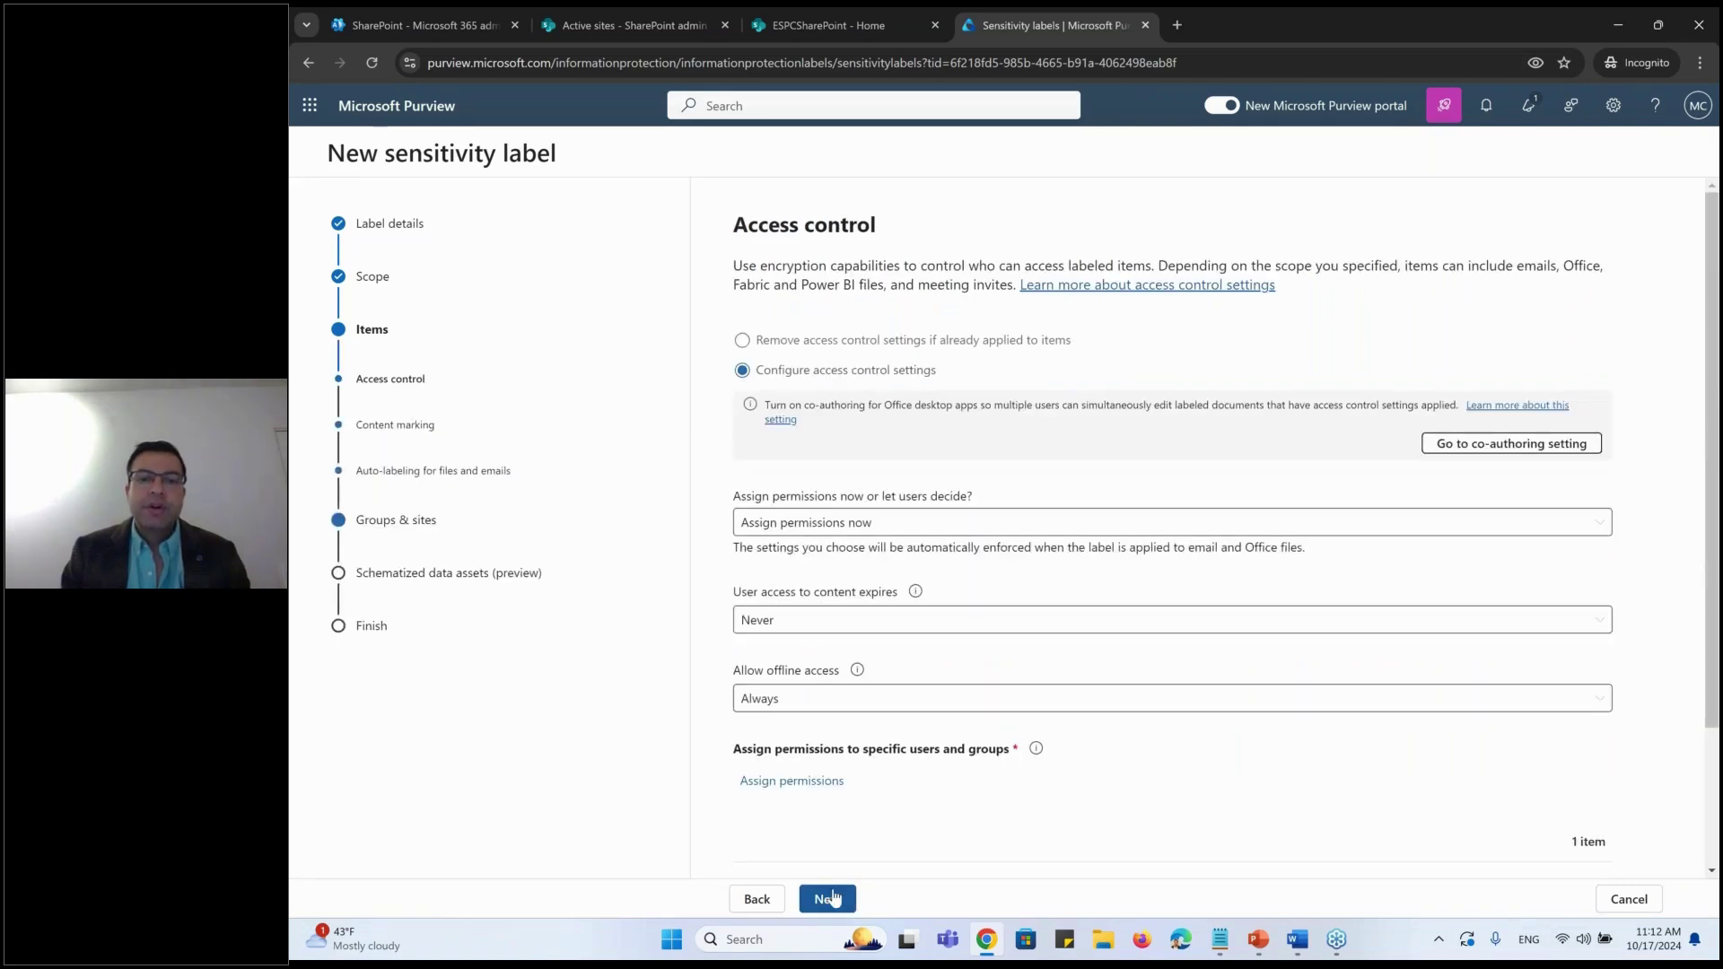
{"action": "left_click", "coordinate": [831, 898]}
{"action": "left_click", "coordinate": [831, 898]}
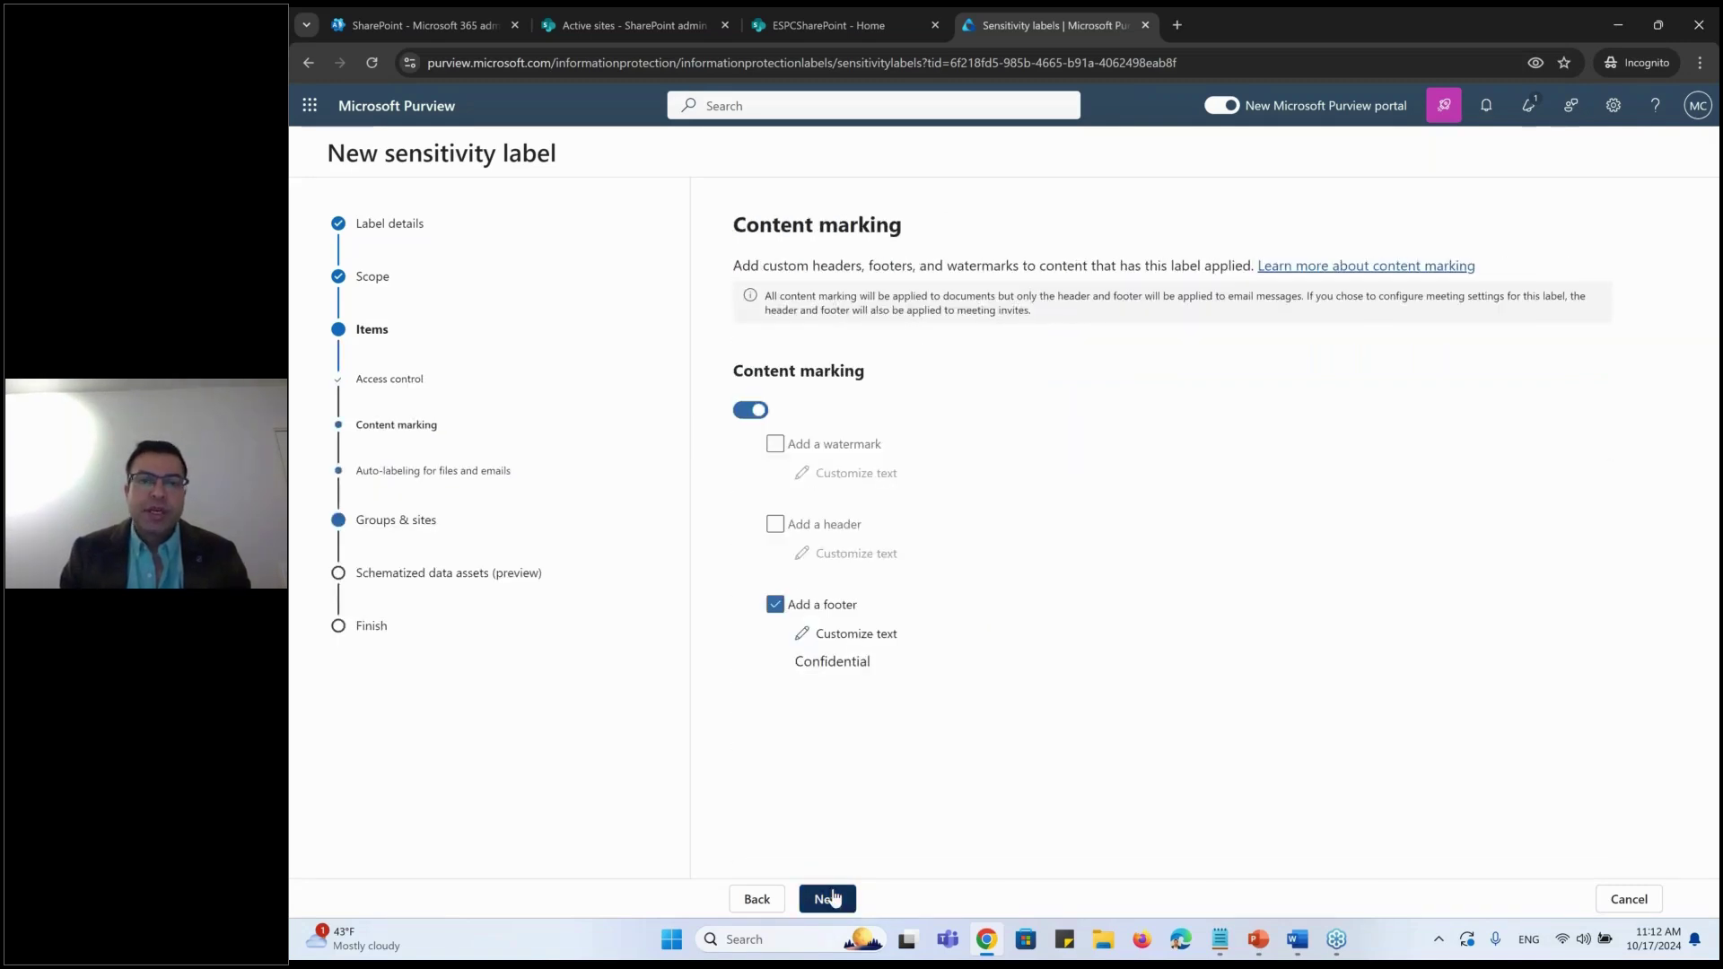
{"action": "left_click", "coordinate": [831, 898]}
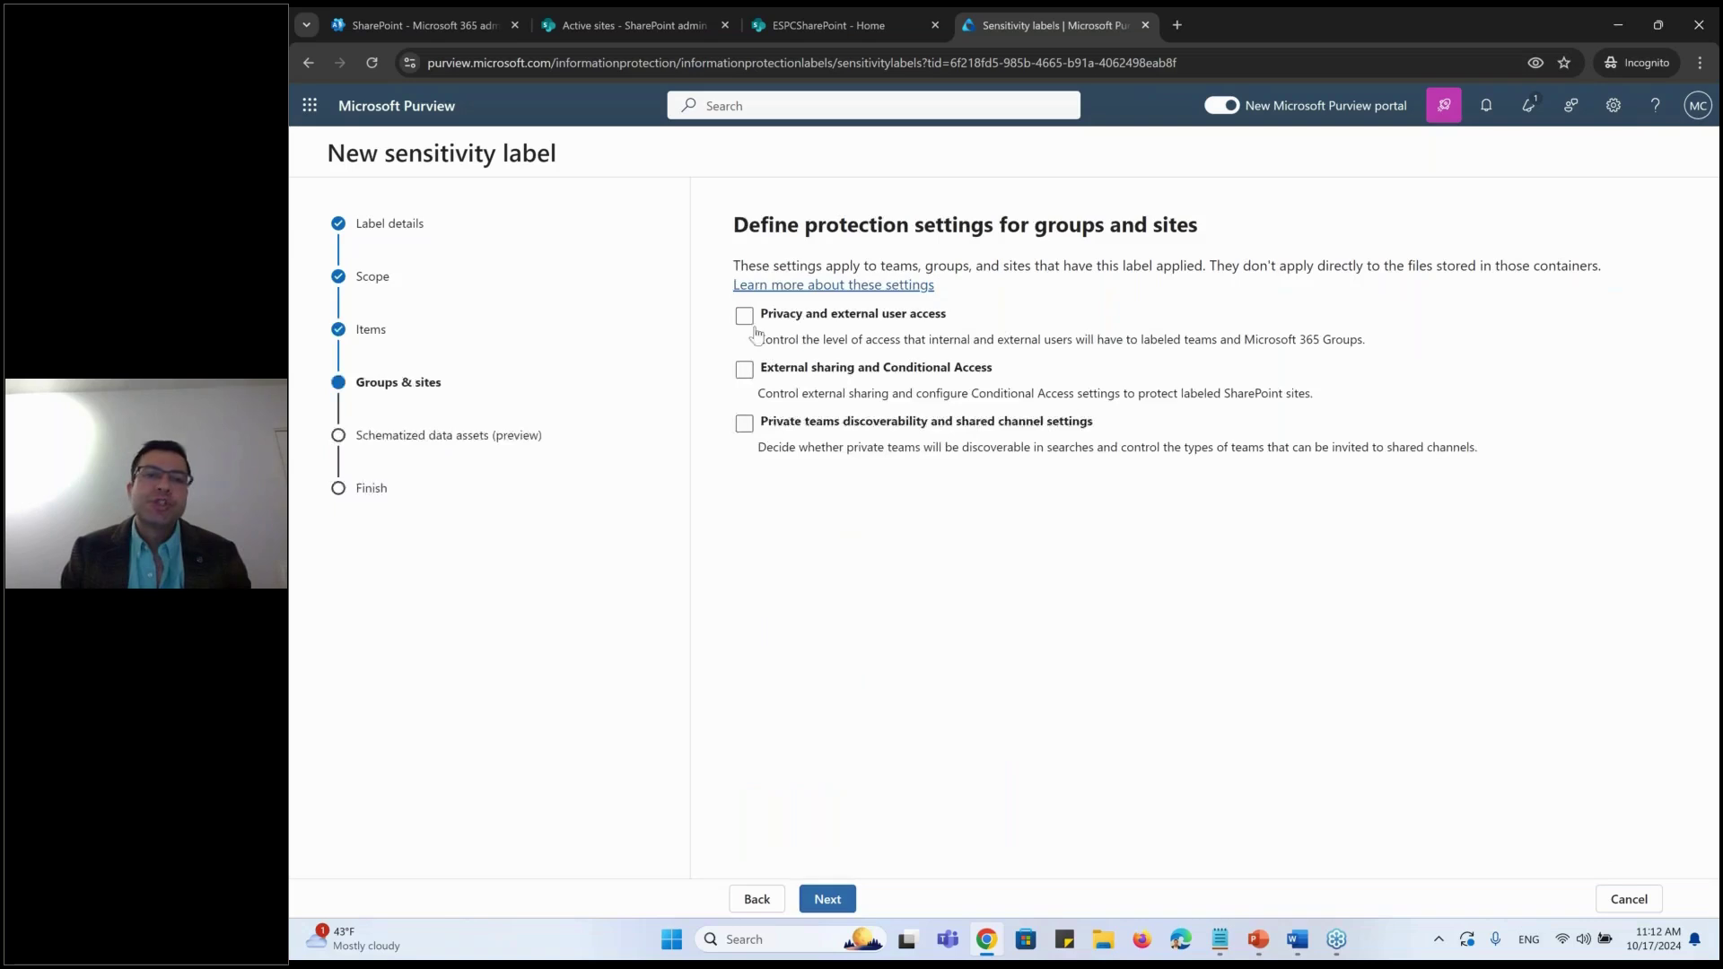
Step: Enable privacy/external user access and external sharing/Conditional Access settings
{"action": "left_click", "coordinate": [745, 319]}
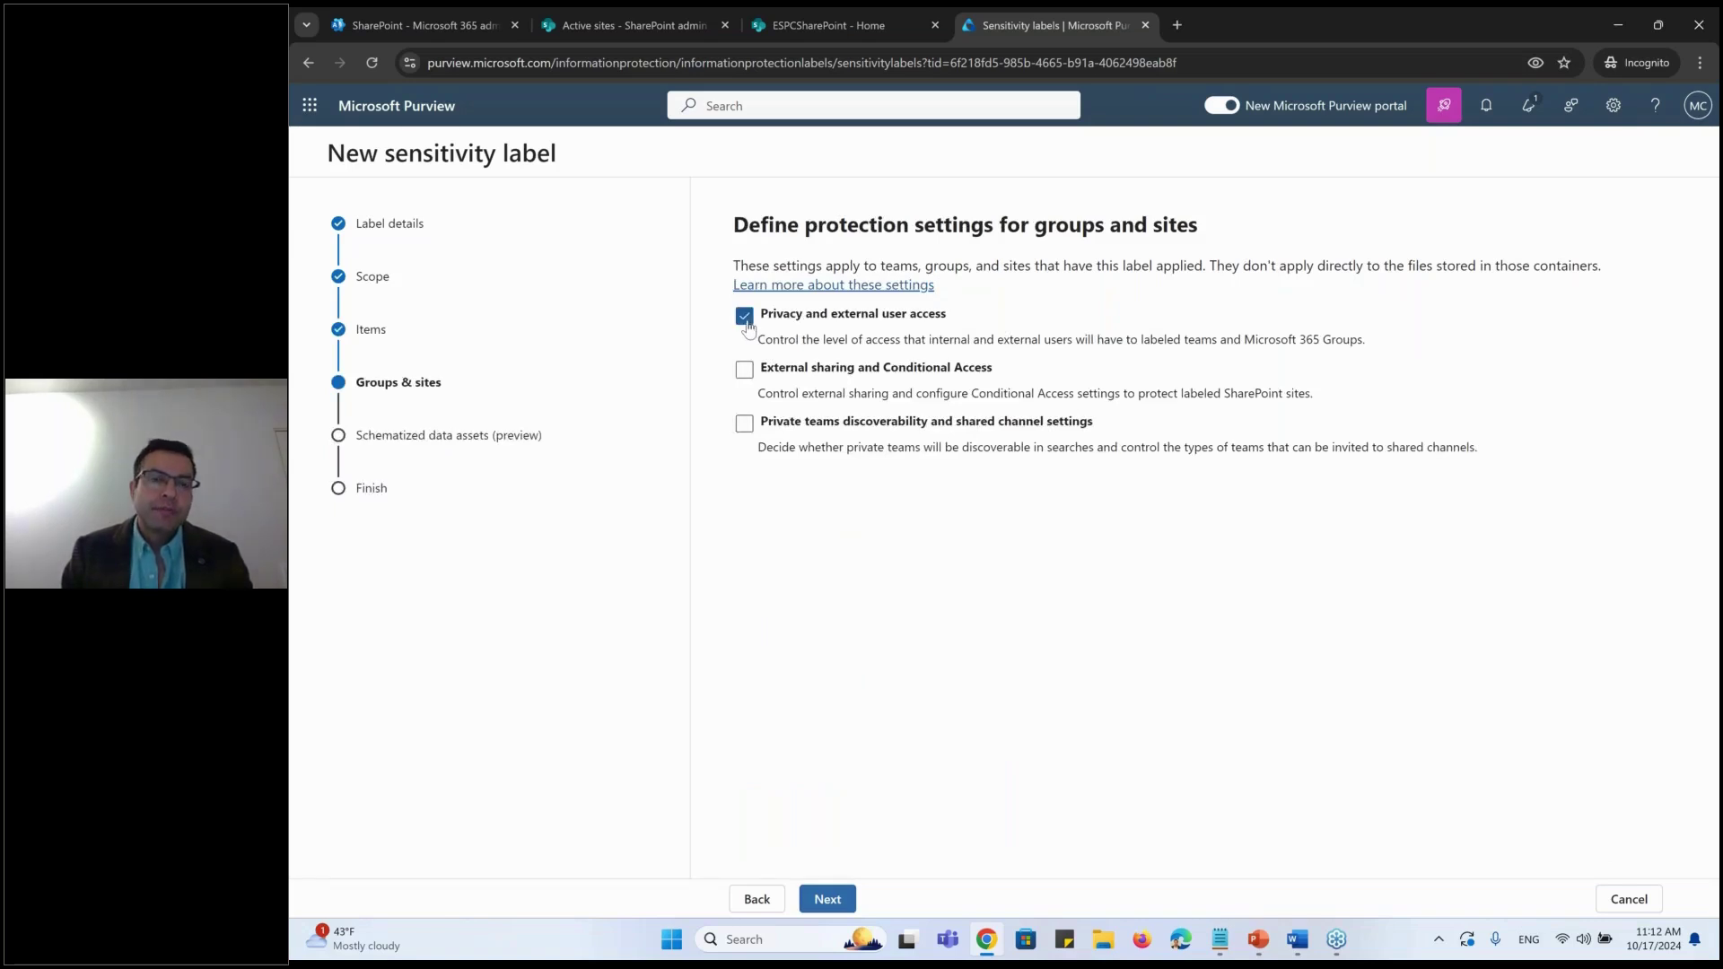
{"action": "left_click", "coordinate": [744, 370]}
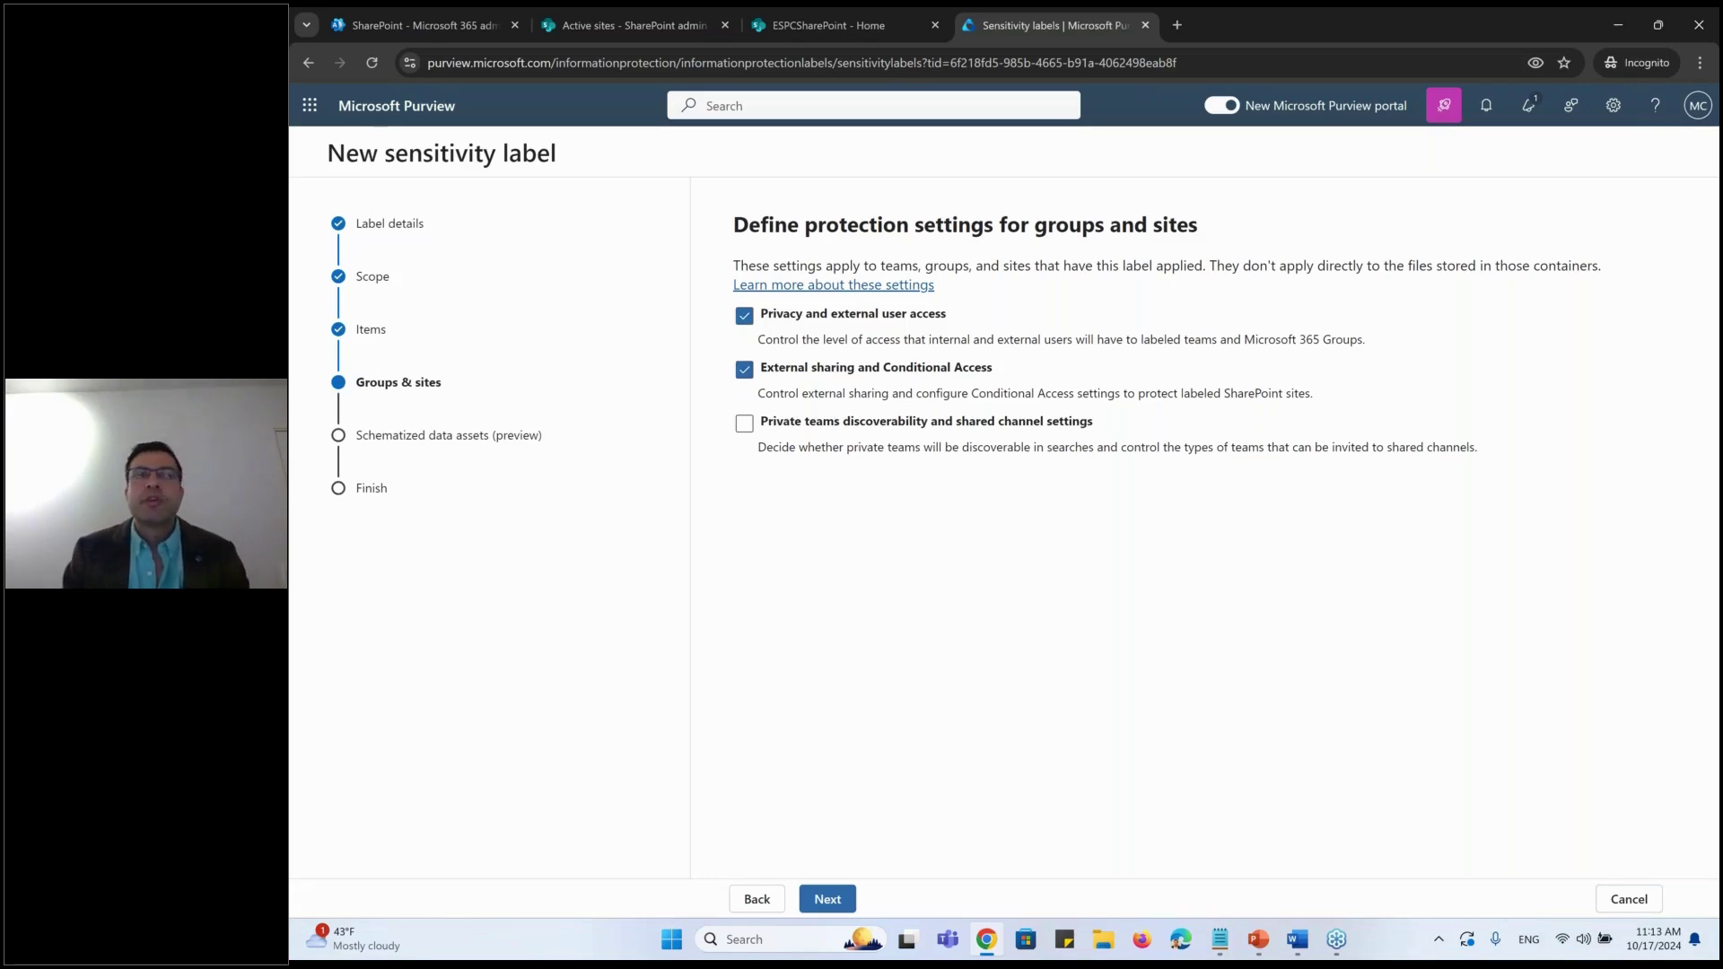
{"action": "left_click", "coordinate": [827, 898]}
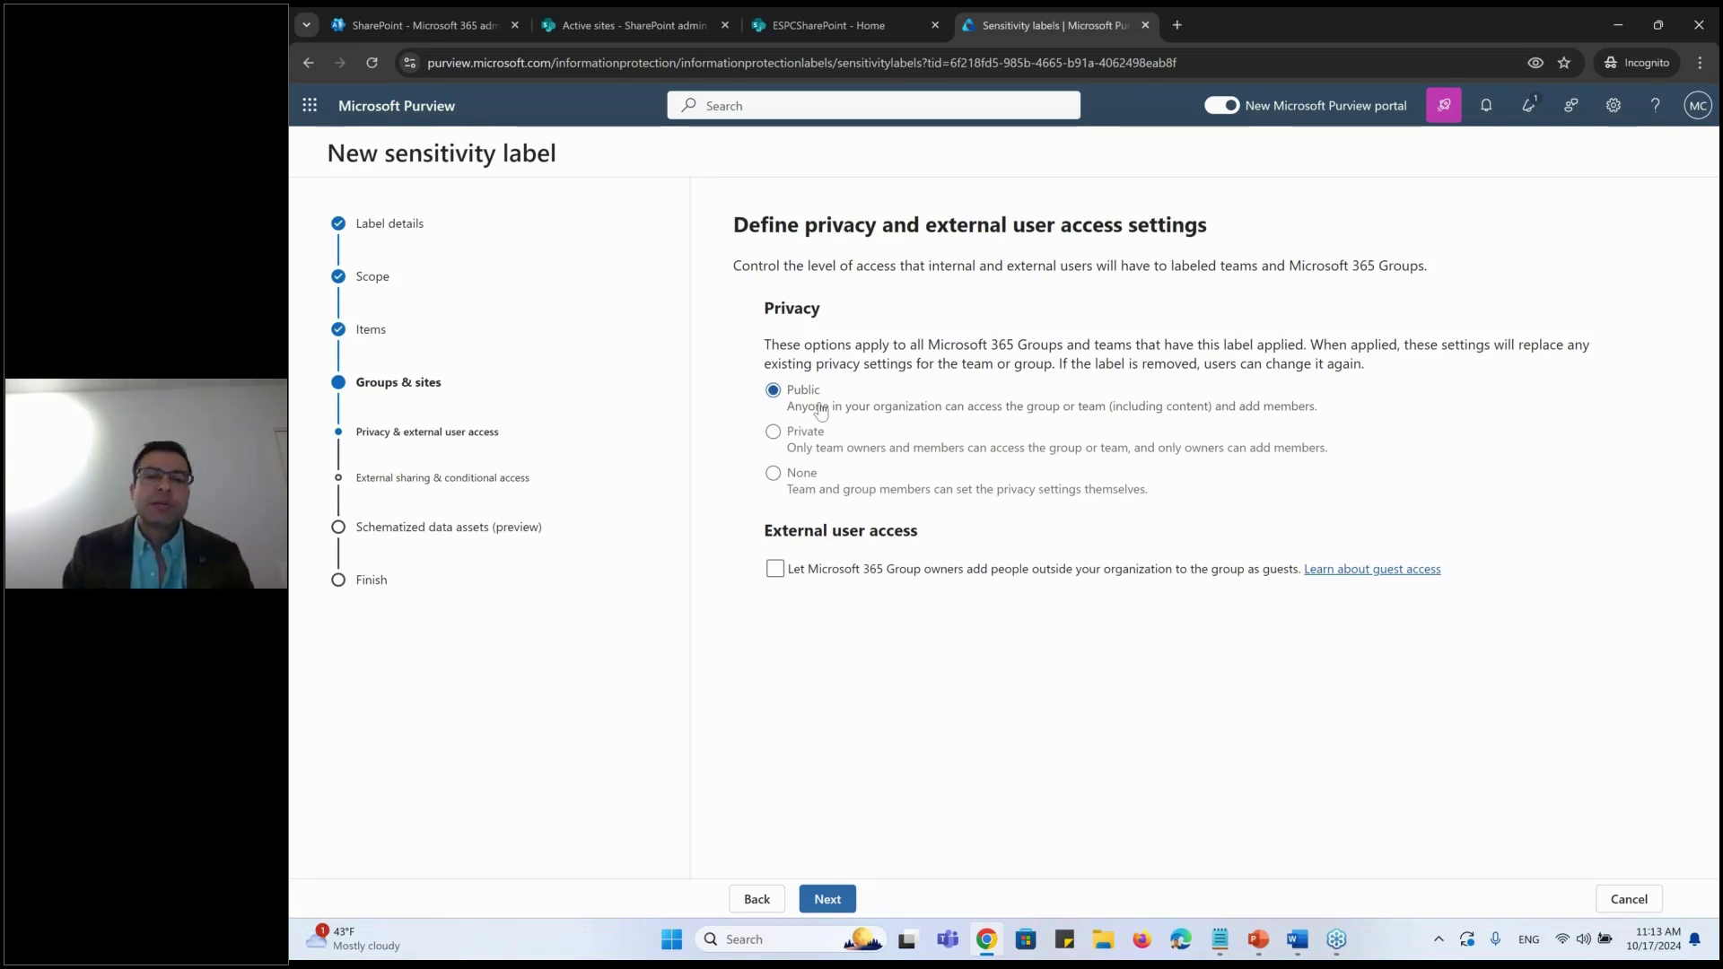
Step: Make labeled groups private, let owners add guests, and control external sharing from labeled SharePoint sites
{"action": "left_click", "coordinate": [772, 432]}
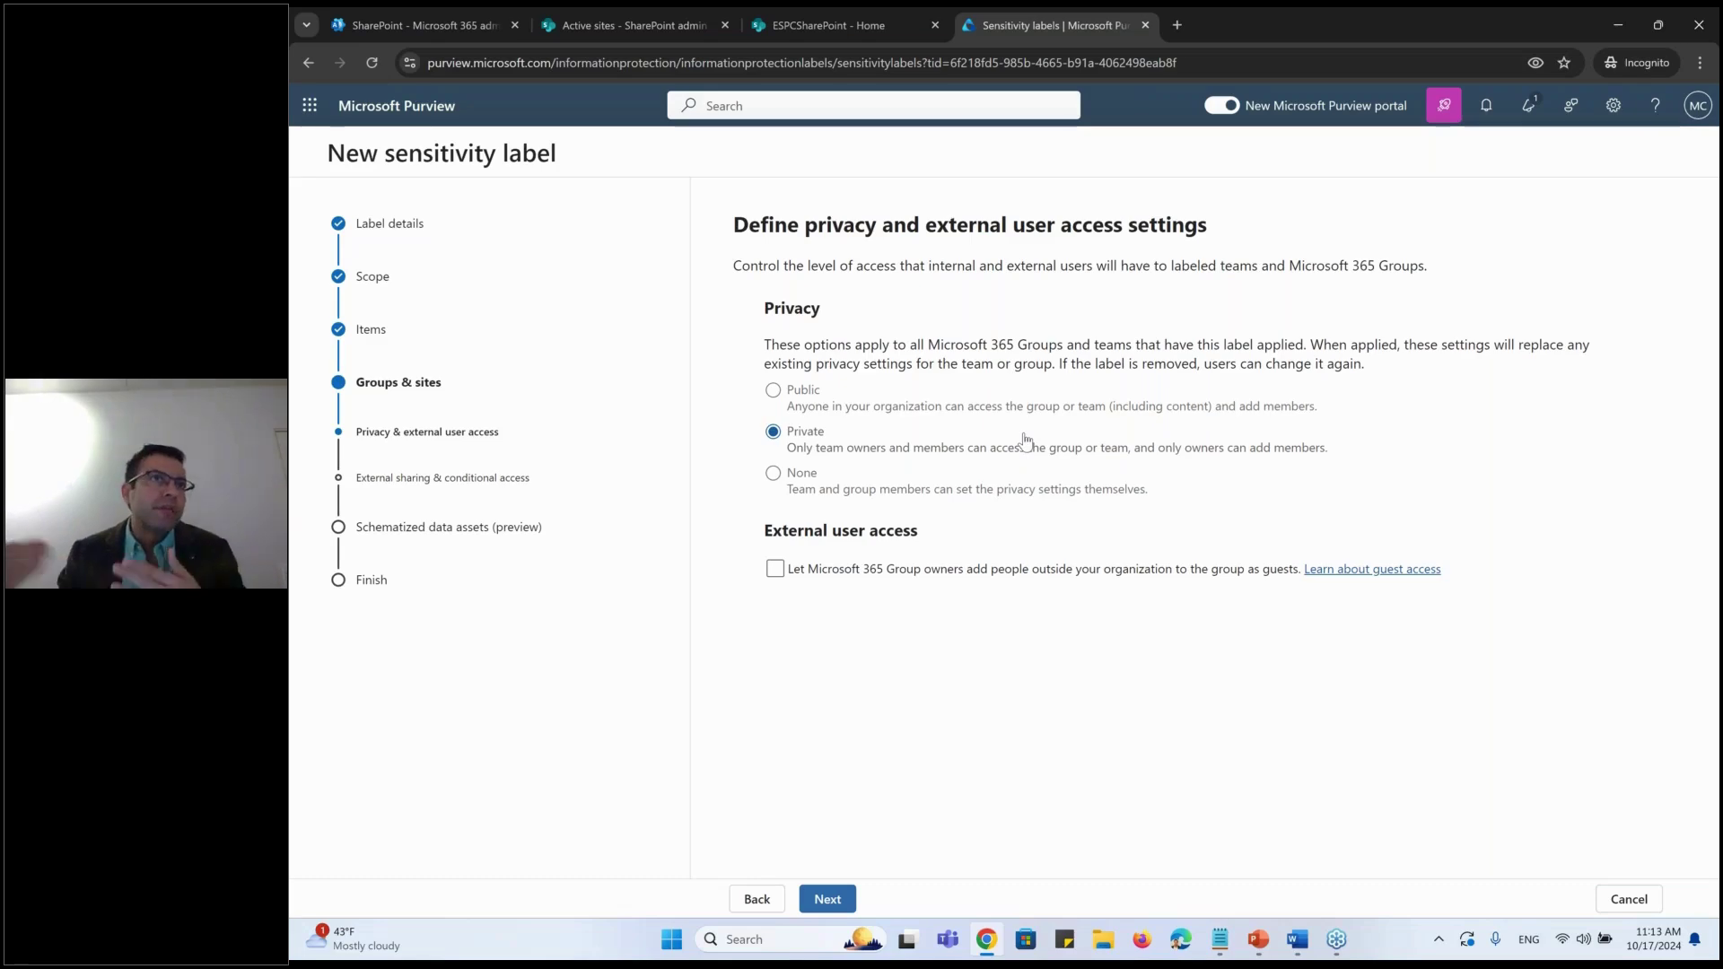
{"action": "left_click", "coordinate": [775, 571]}
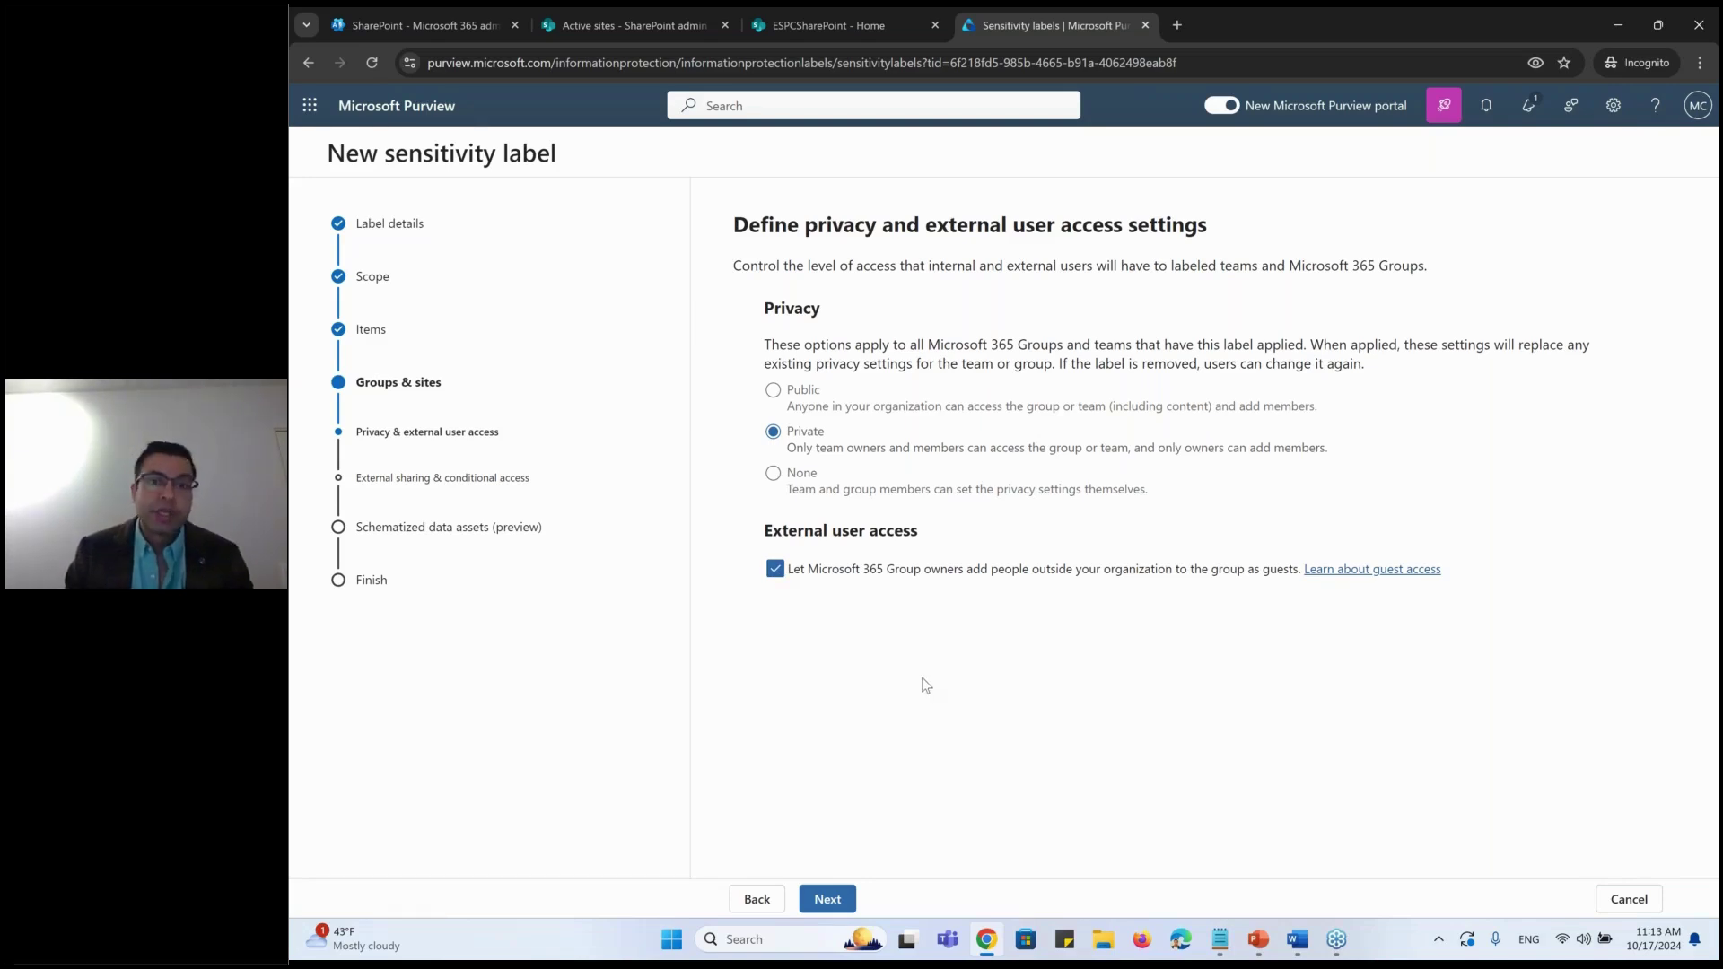
{"action": "left_click", "coordinate": [827, 898]}
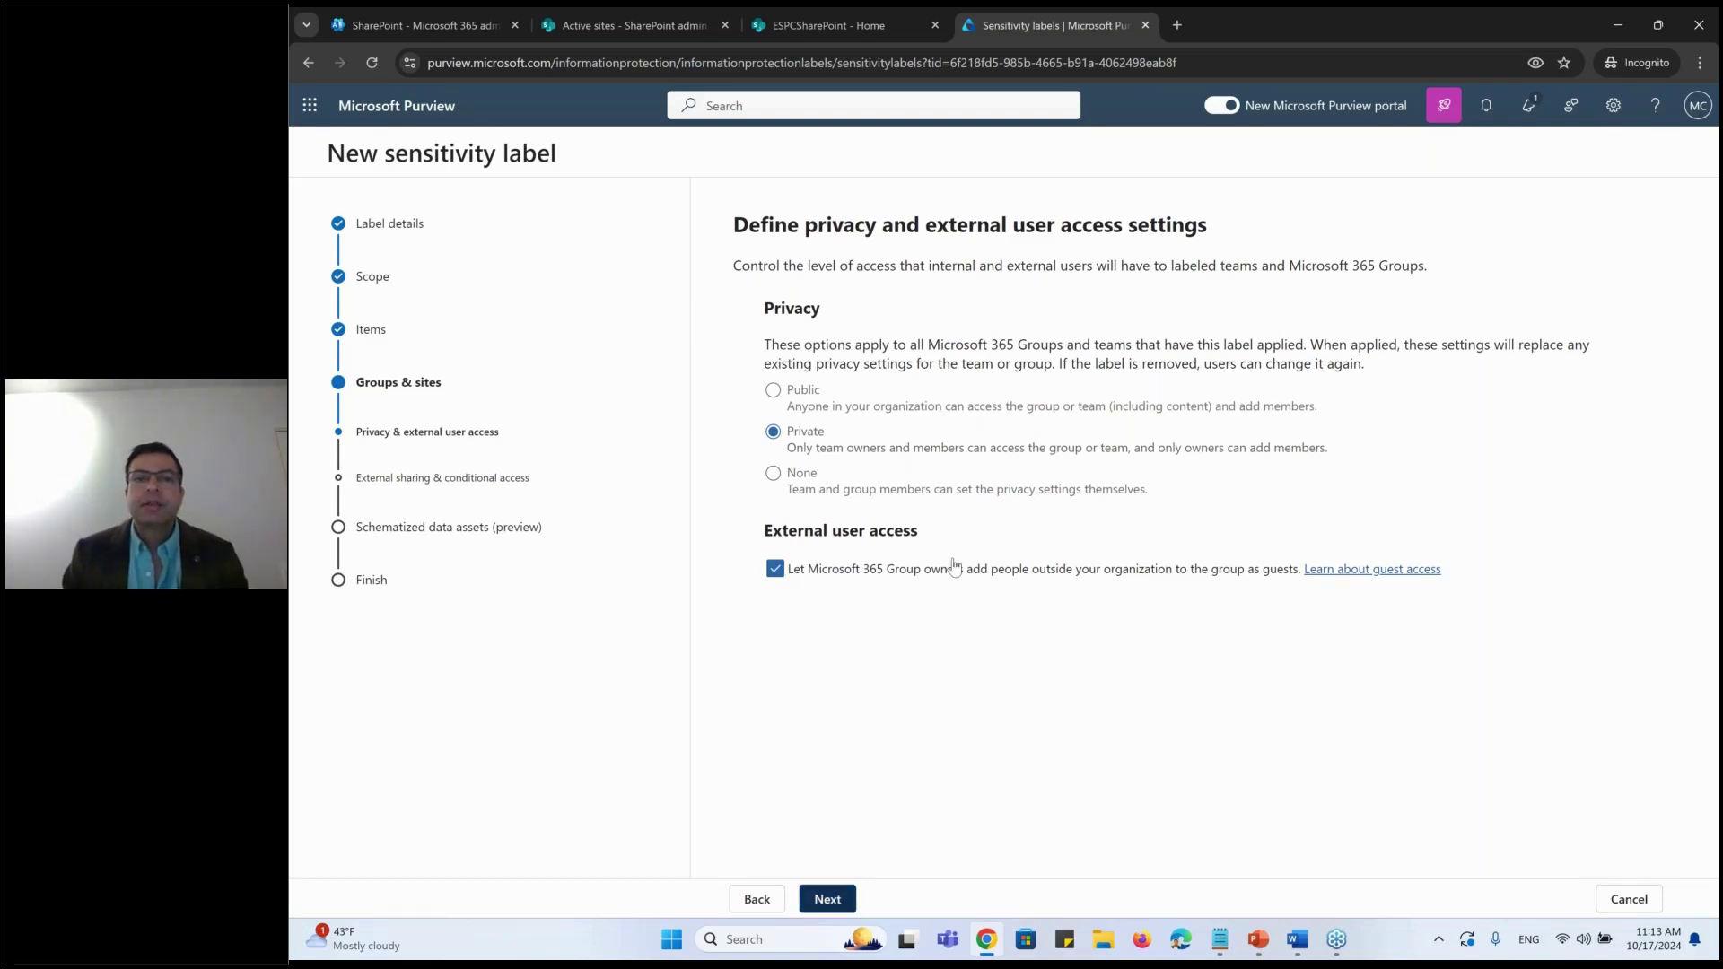
{"action": "left_click", "coordinate": [744, 341]}
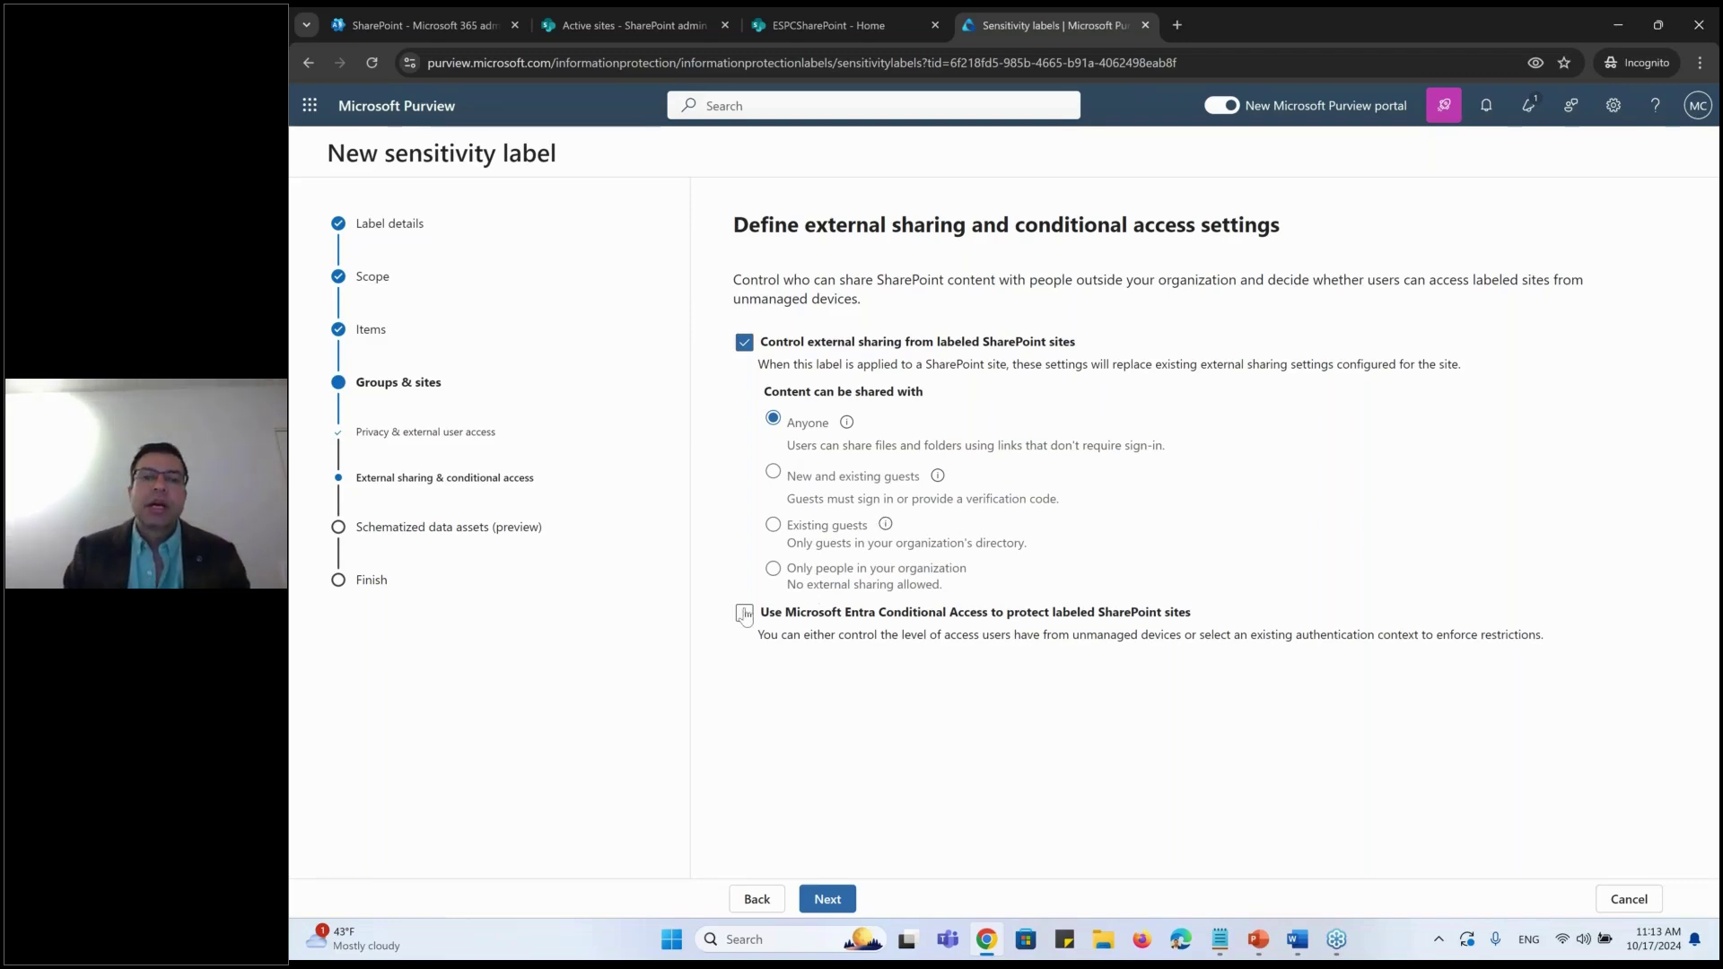
Step: Protect labeled SharePoint sites with Microsoft Entra Conditional Access
{"action": "left_click", "coordinate": [861, 612]}
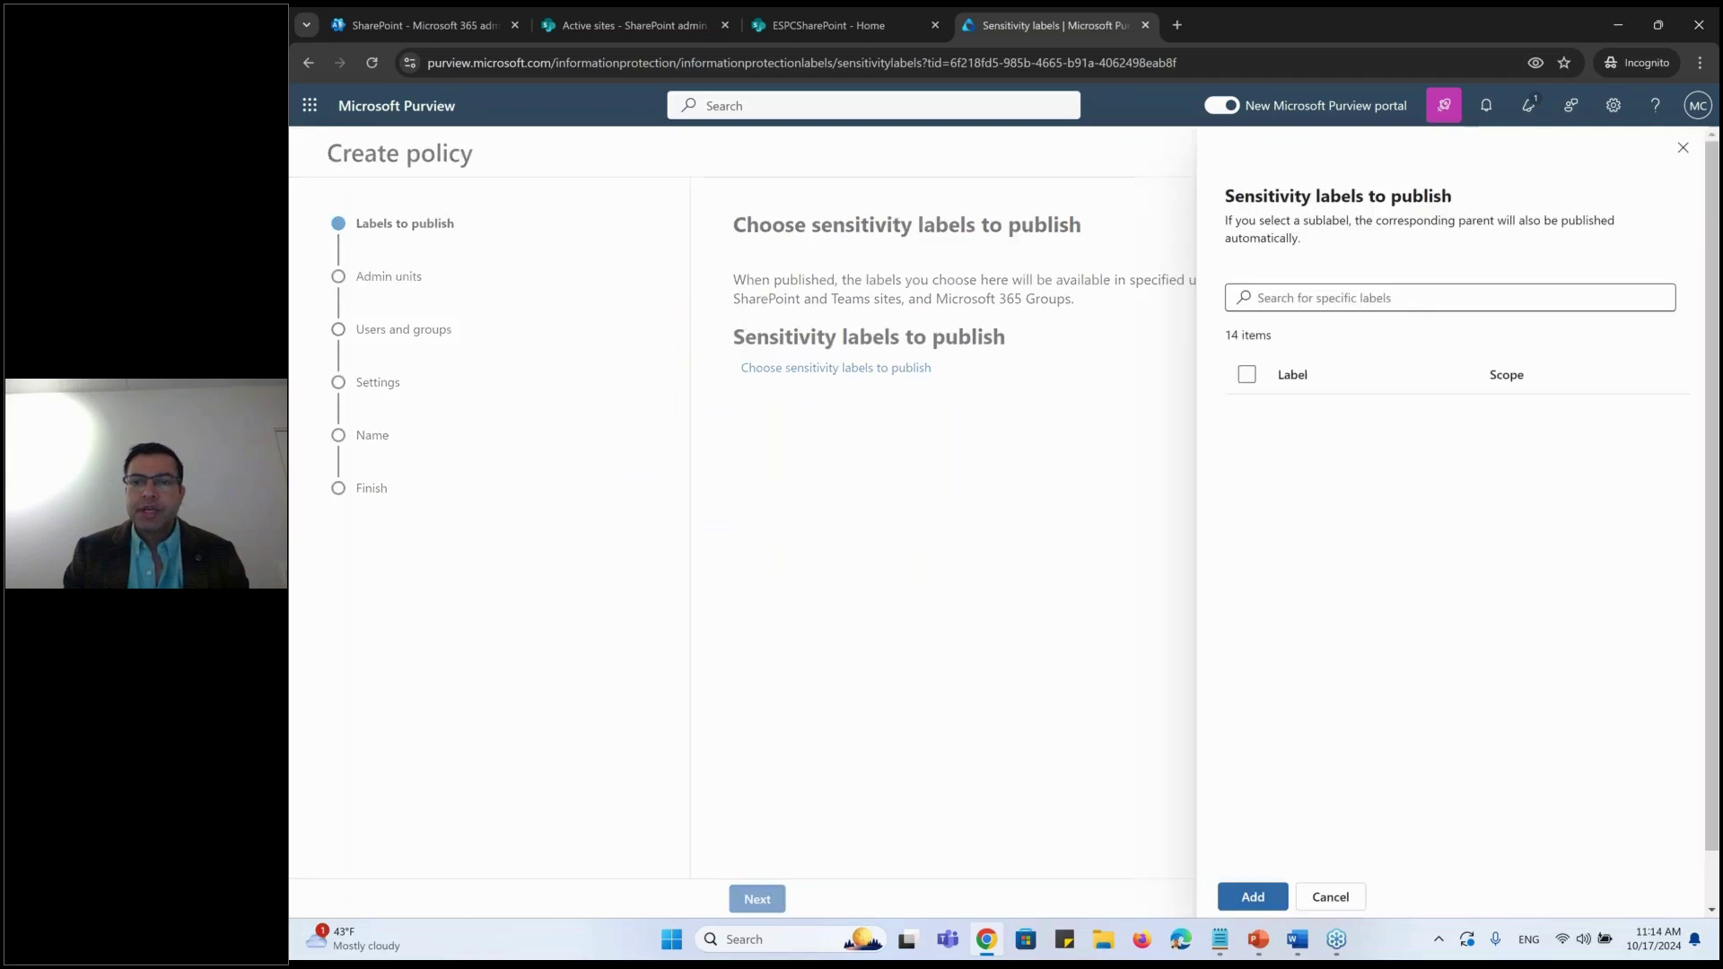
Step: Add the Personal, Public and General labels to the policy and continue past admin units and users and groups
{"action": "left_click", "coordinate": [1246, 412]}
{"action": "left_click", "coordinate": [1246, 449]}
{"action": "left_click", "coordinate": [1247, 488]}
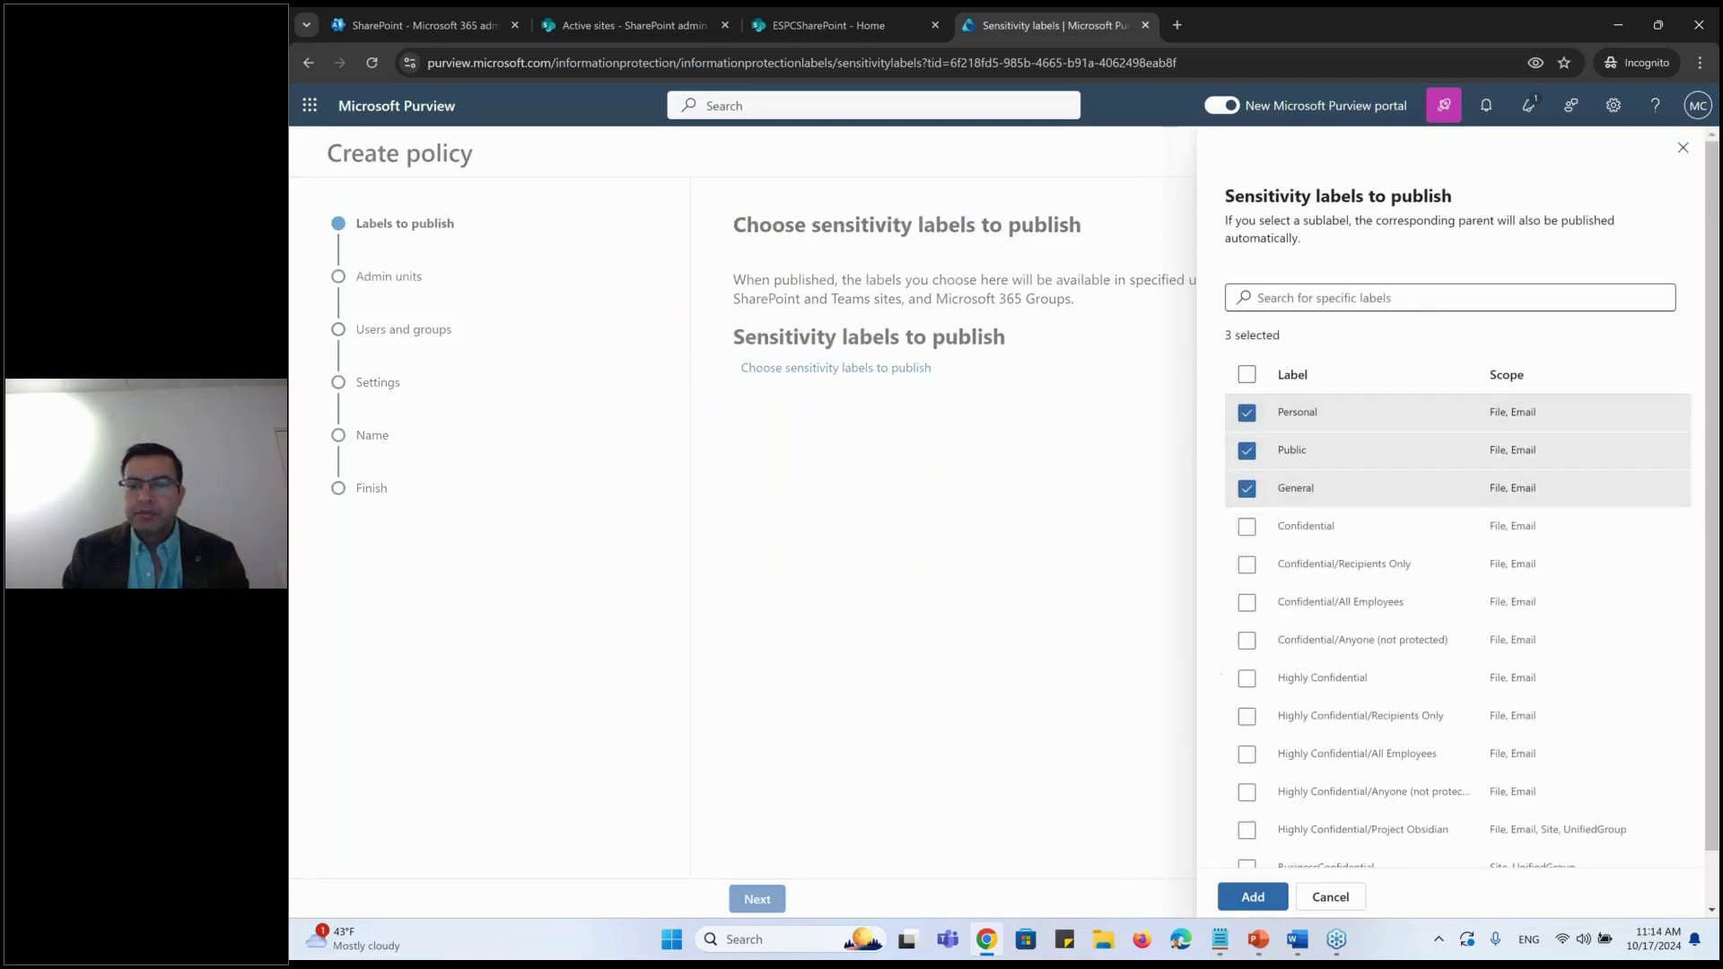
{"action": "left_click", "coordinate": [1253, 896]}
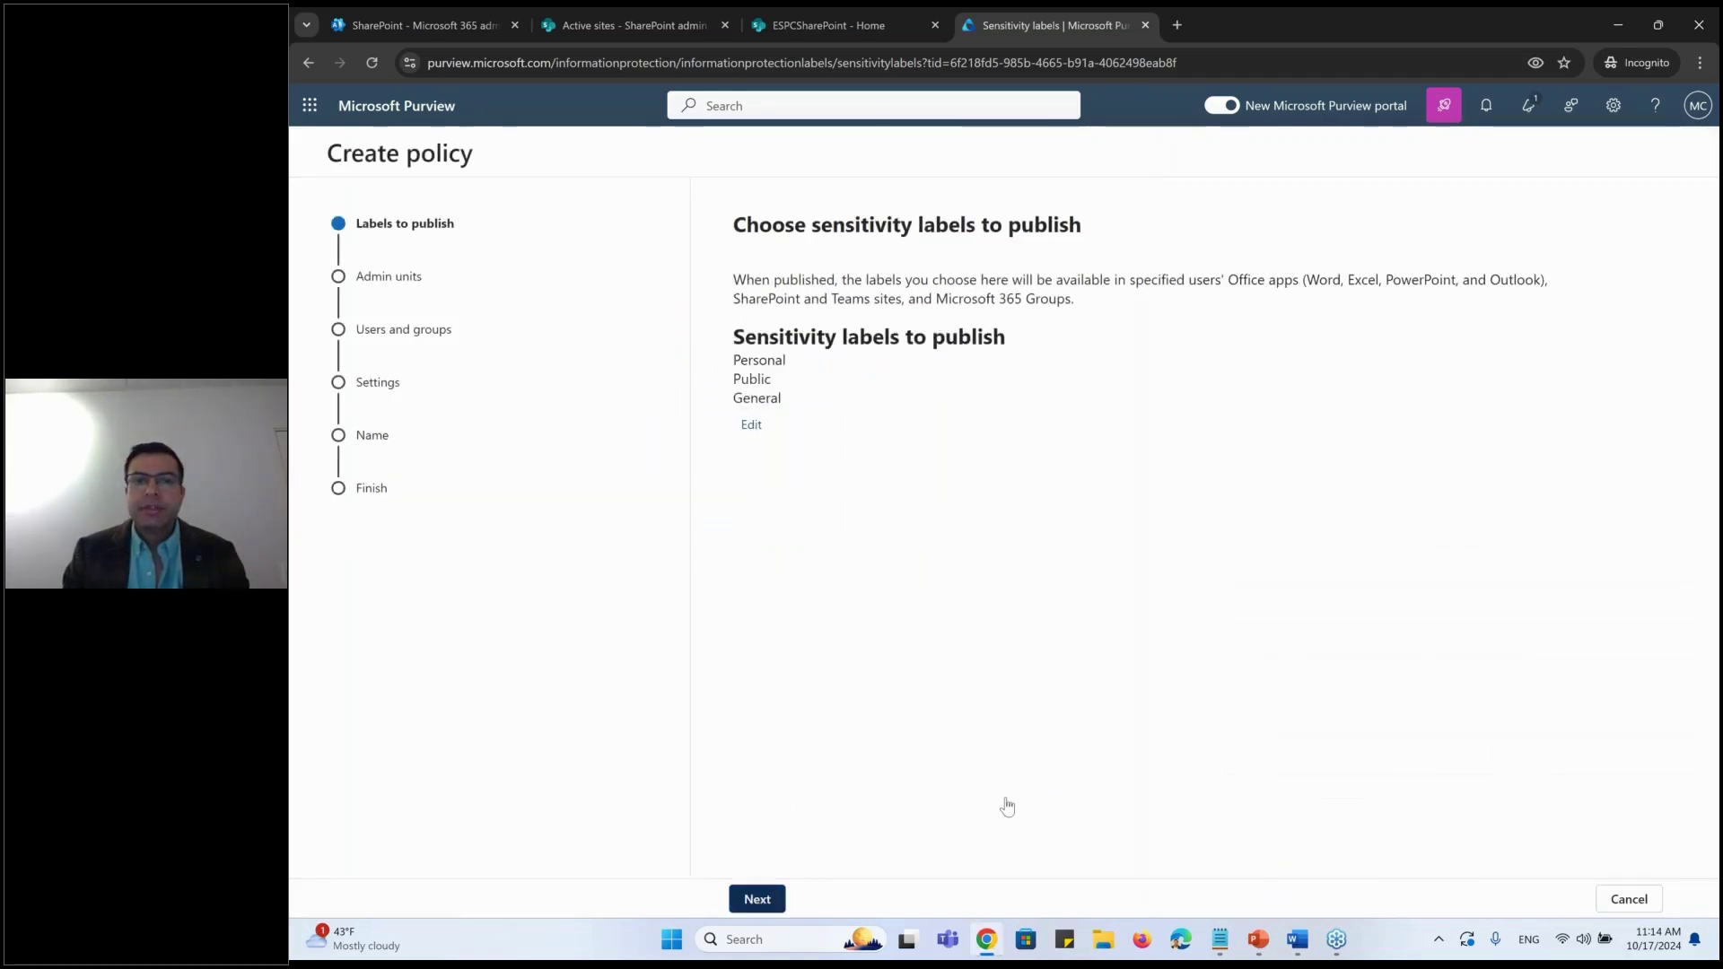
{"action": "left_click", "coordinate": [756, 898]}
{"action": "left_click", "coordinate": [832, 901]}
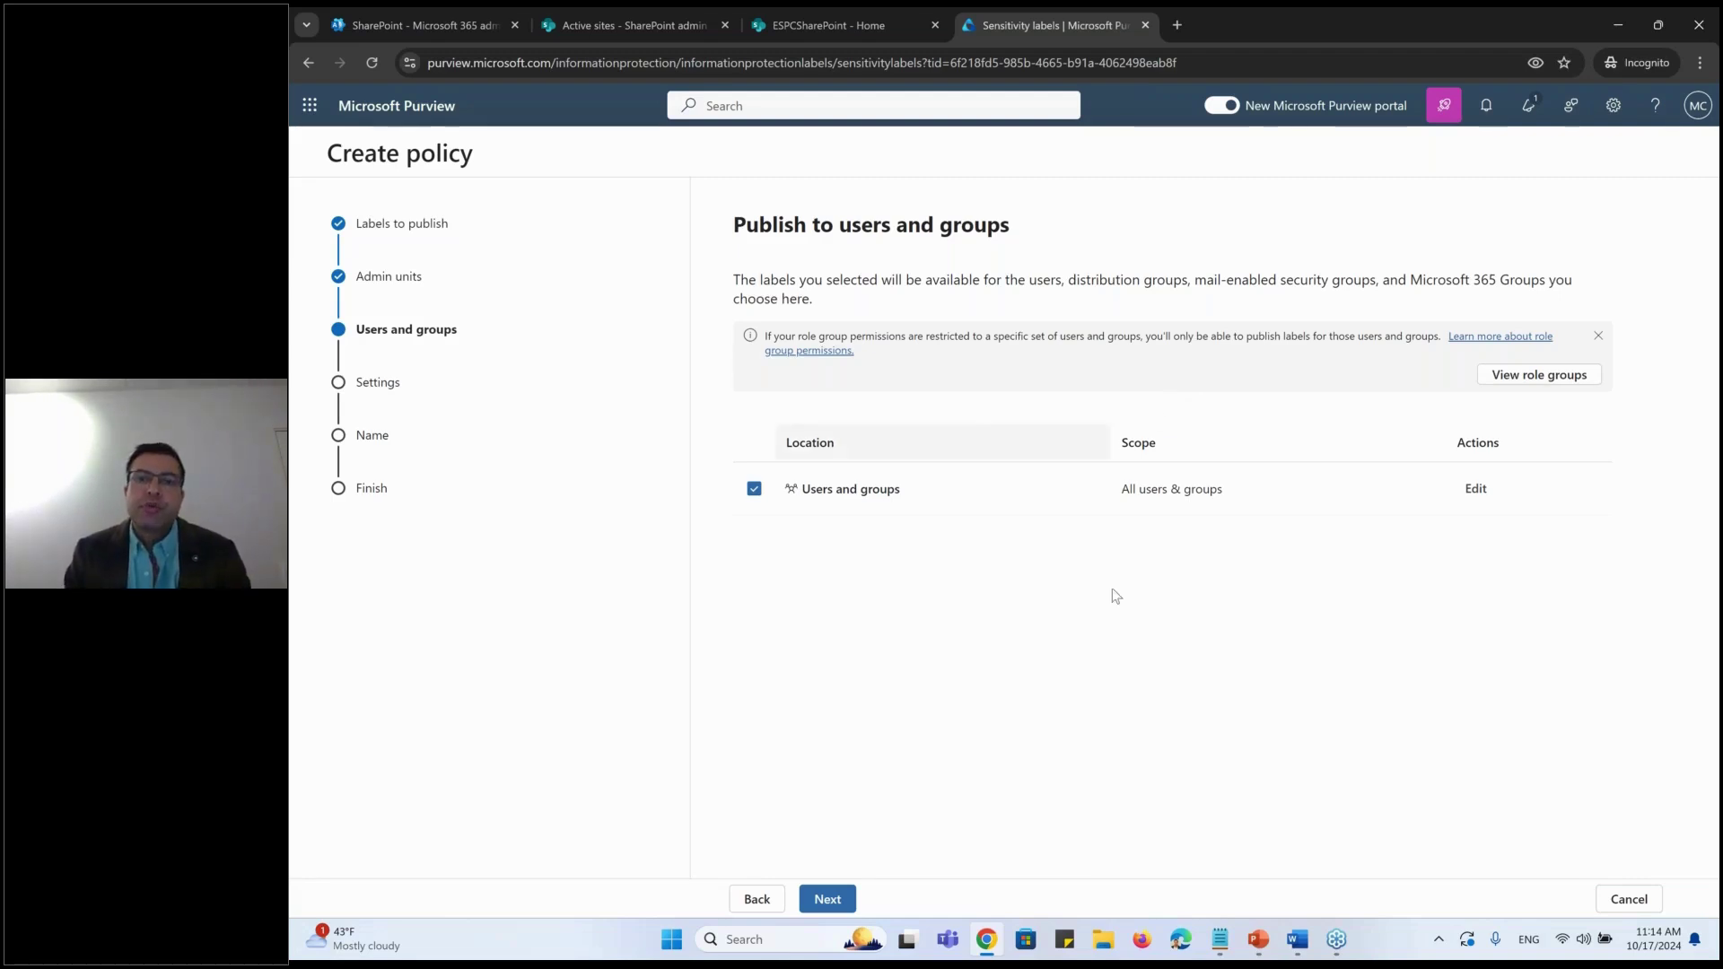
{"action": "left_click", "coordinate": [836, 899]}
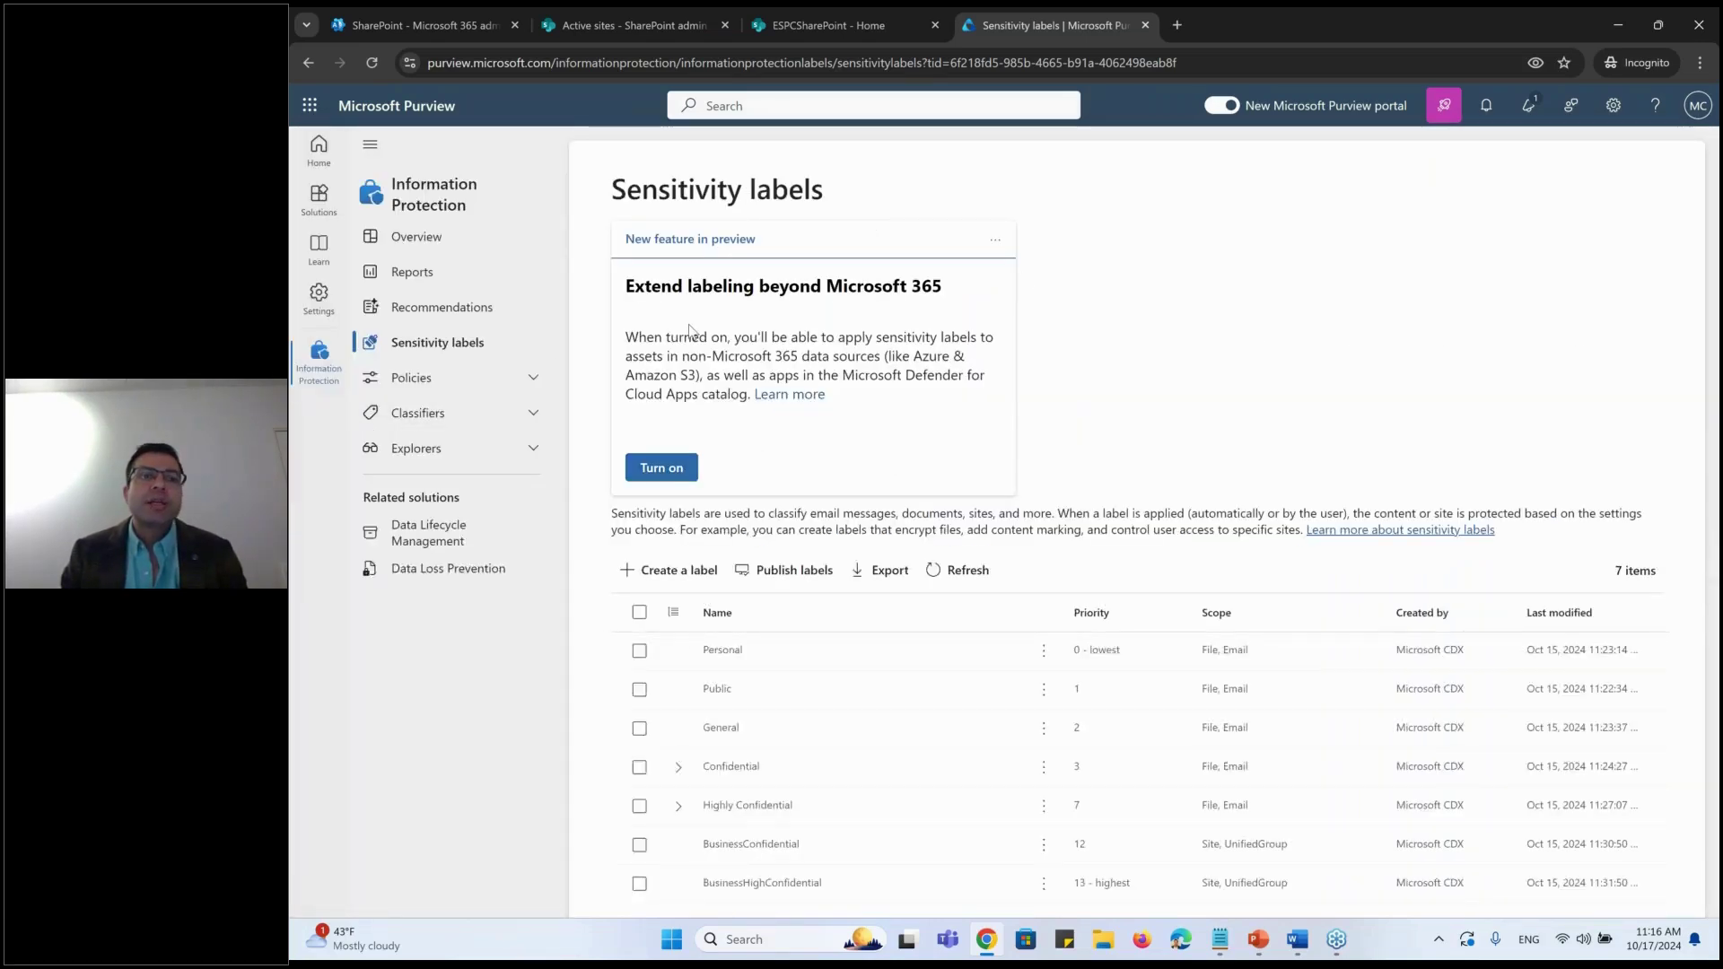
Step: Go to Policies > Auto-labeling policies and create a new auto-labeling policy
{"action": "left_click", "coordinate": [534, 380]}
{"action": "left_click", "coordinate": [451, 437]}
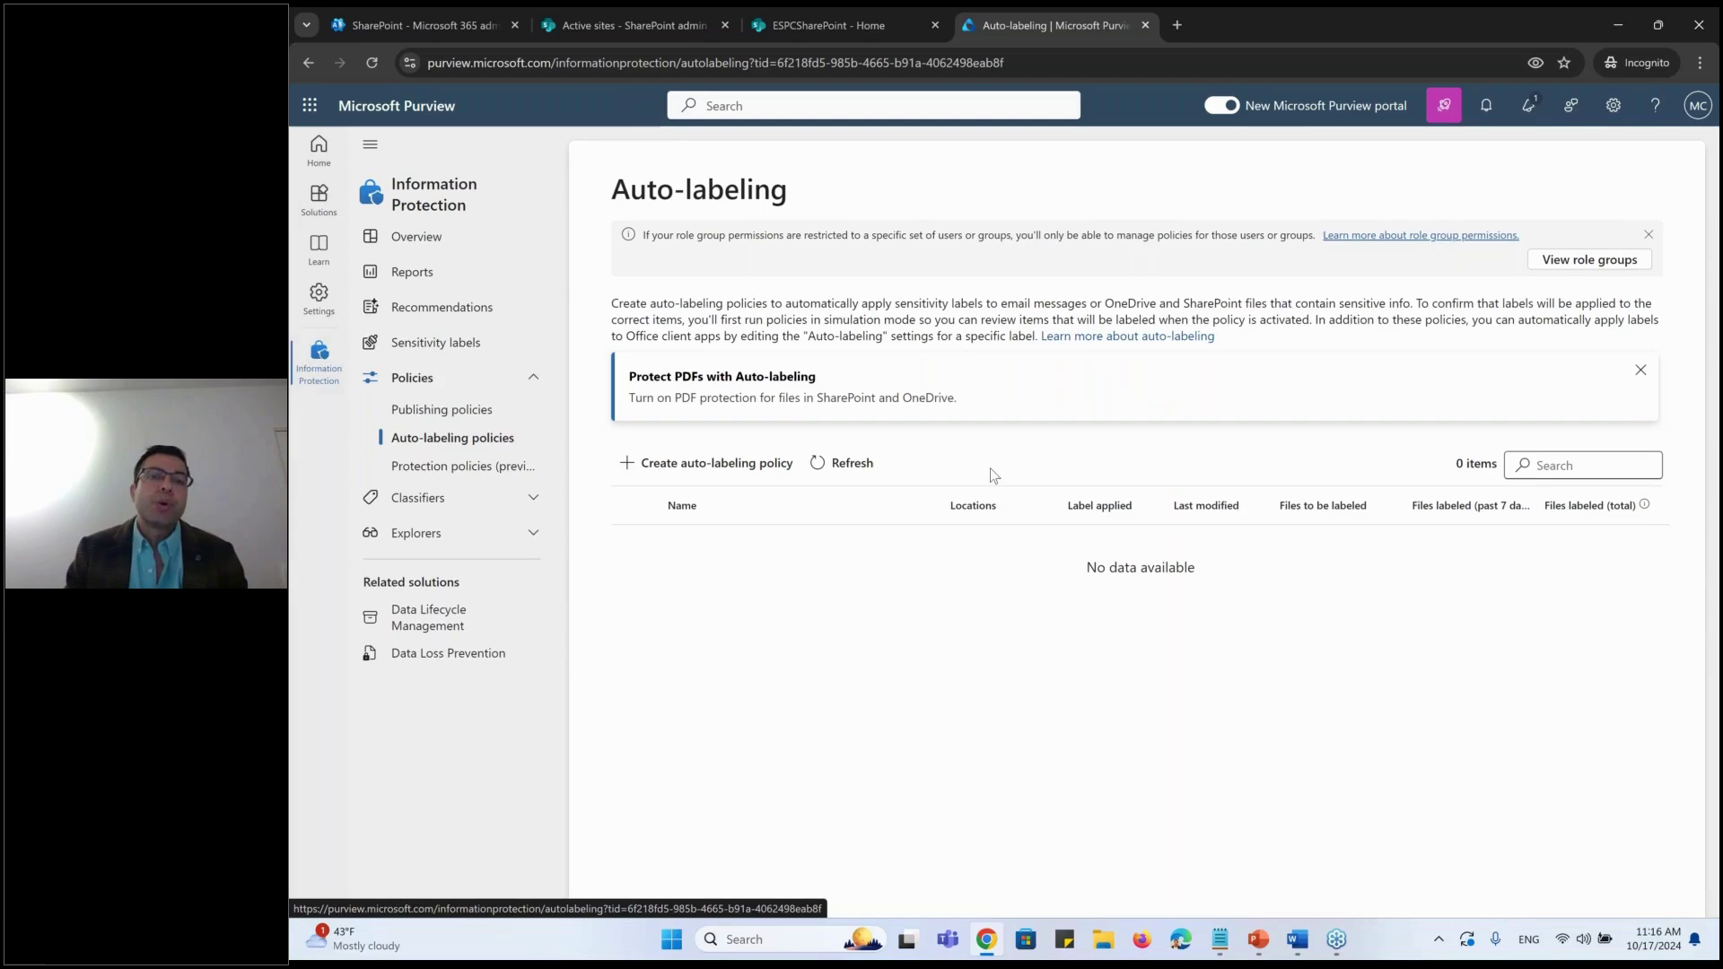
{"action": "left_click", "coordinate": [707, 469]}
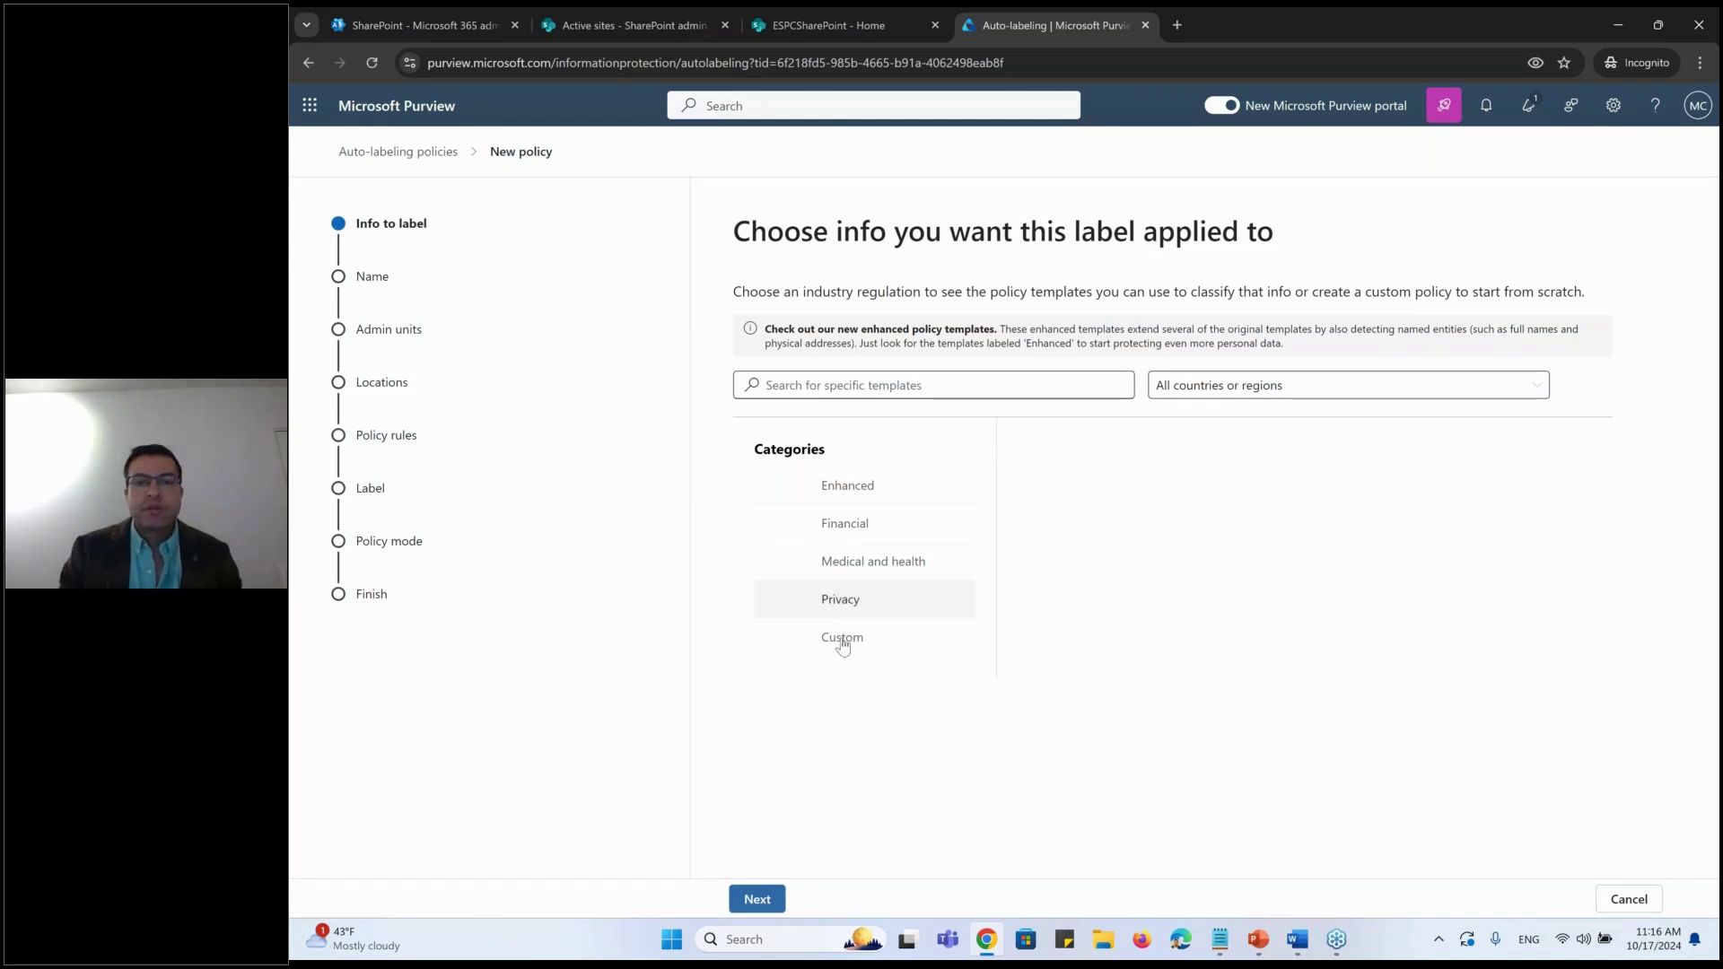
Step: Base the policy on the Custom policy template, keeping the name Custom policy
{"action": "left_click", "coordinate": [842, 639]}
{"action": "left_click", "coordinate": [1091, 484]}
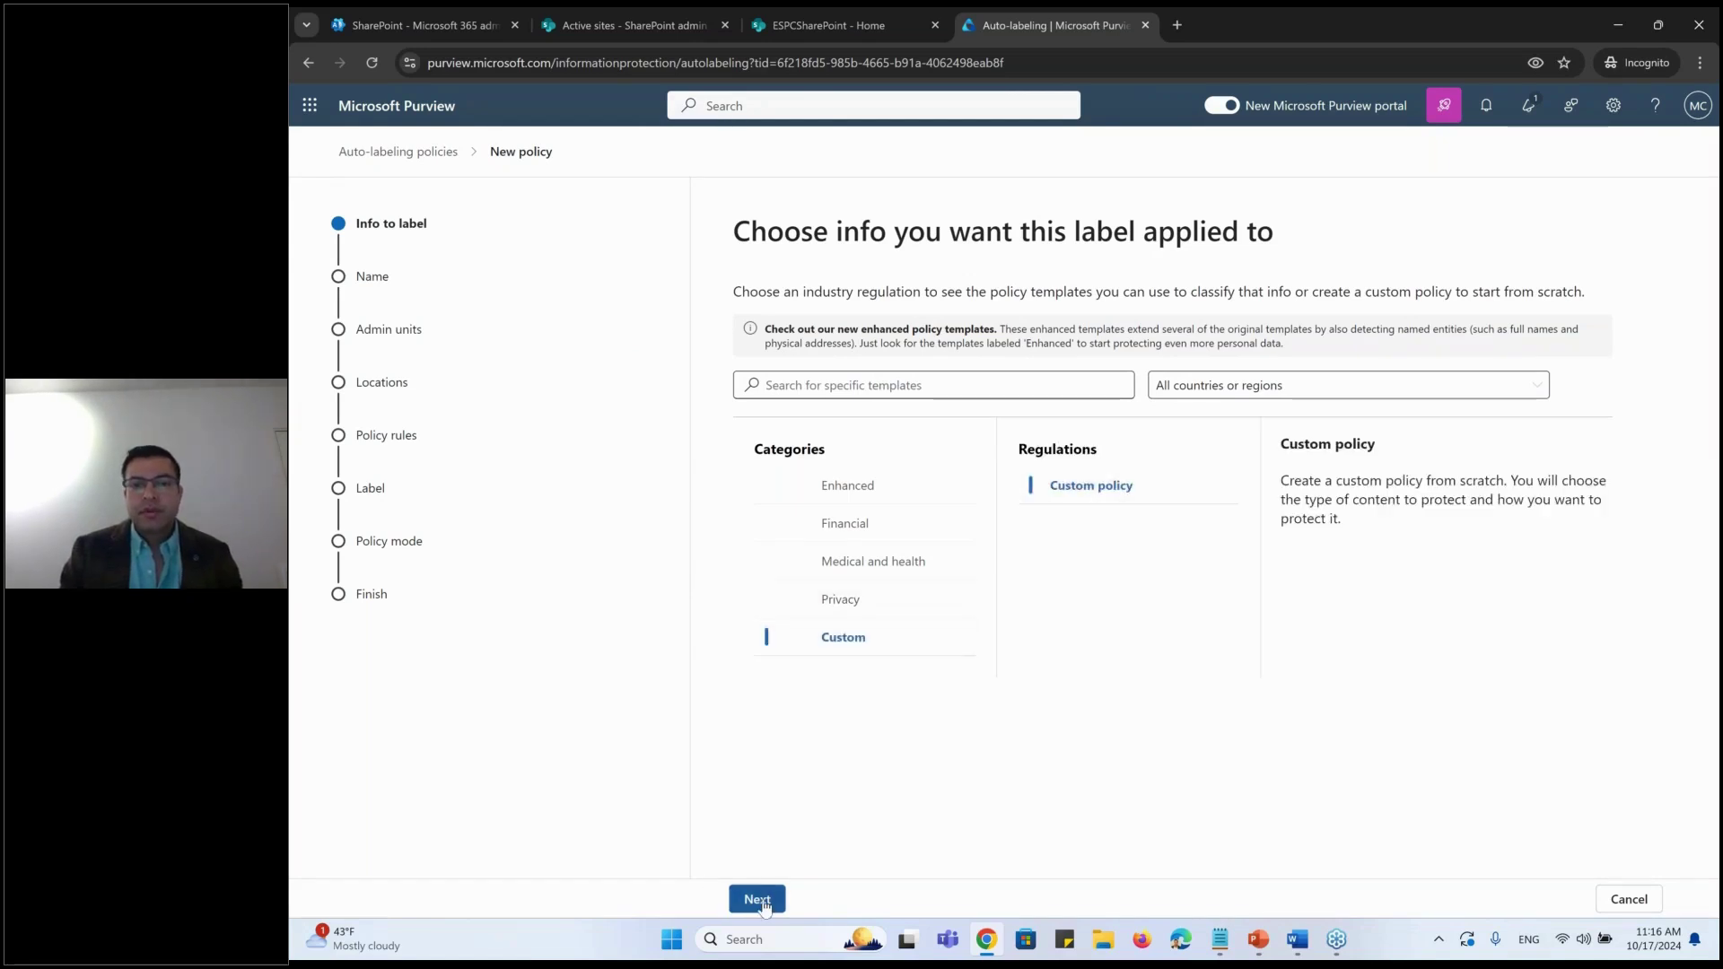
{"action": "left_click", "coordinate": [765, 905]}
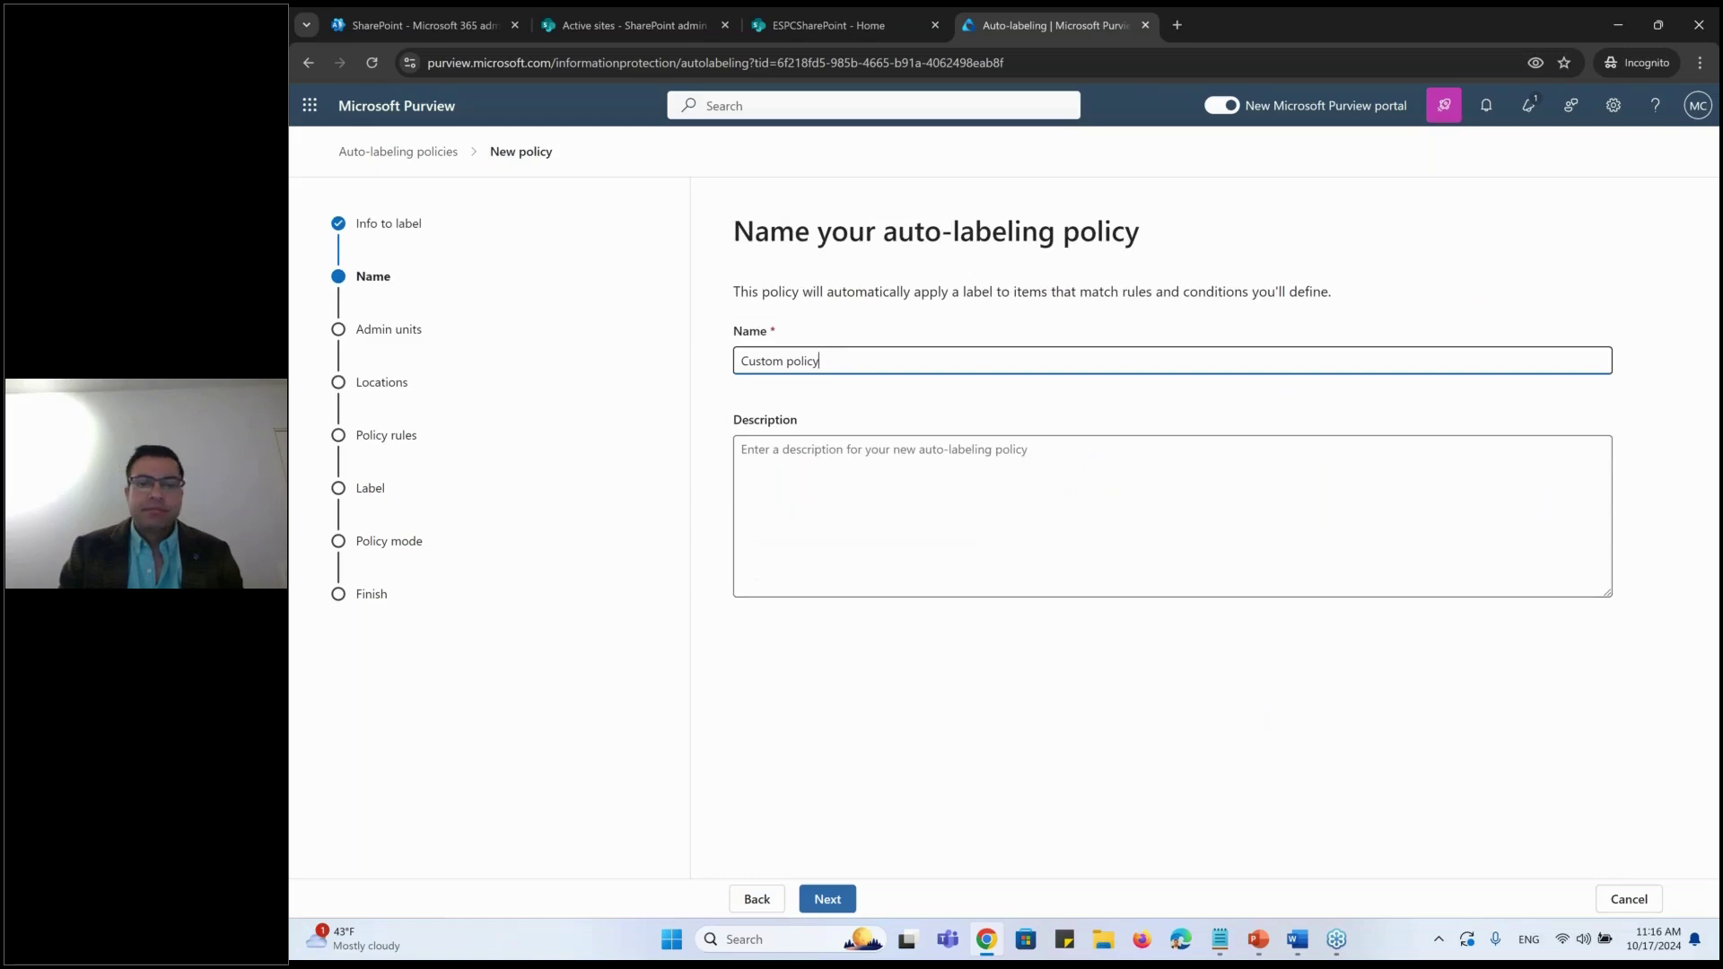
{"action": "left_click", "coordinate": [829, 899]}
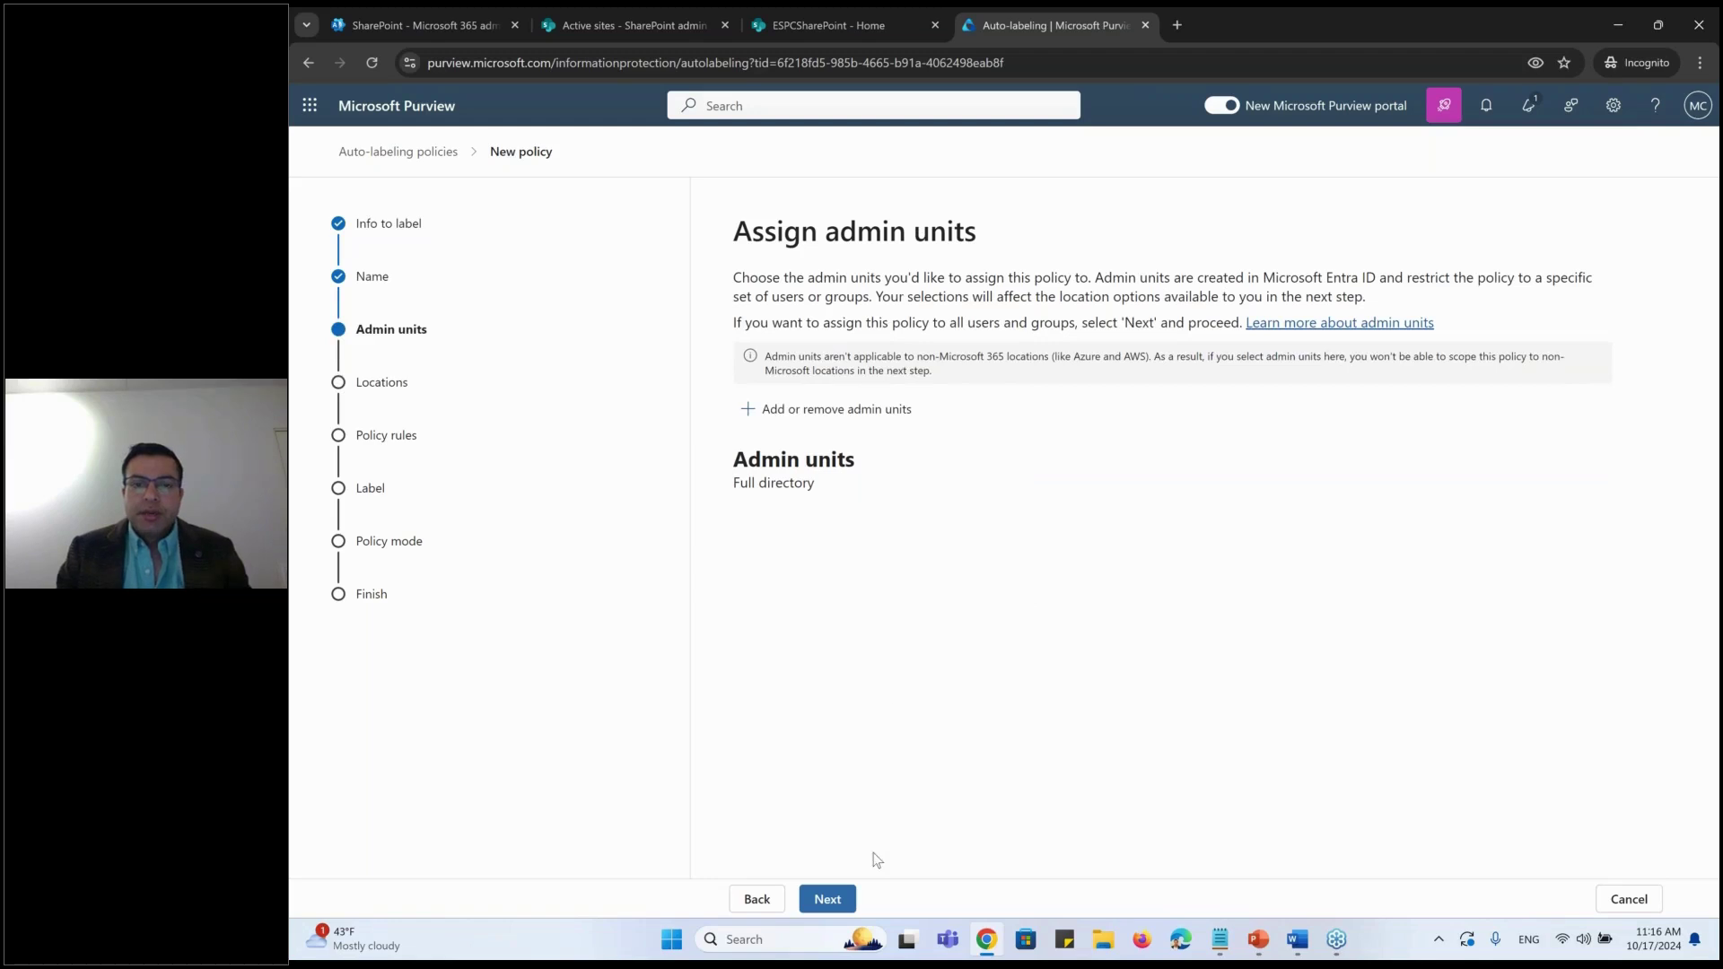
Step: Limit the policy to SharePoint sites, excluding Exchange email and OneDrive, with common rules
{"action": "left_click", "coordinate": [826, 899]}
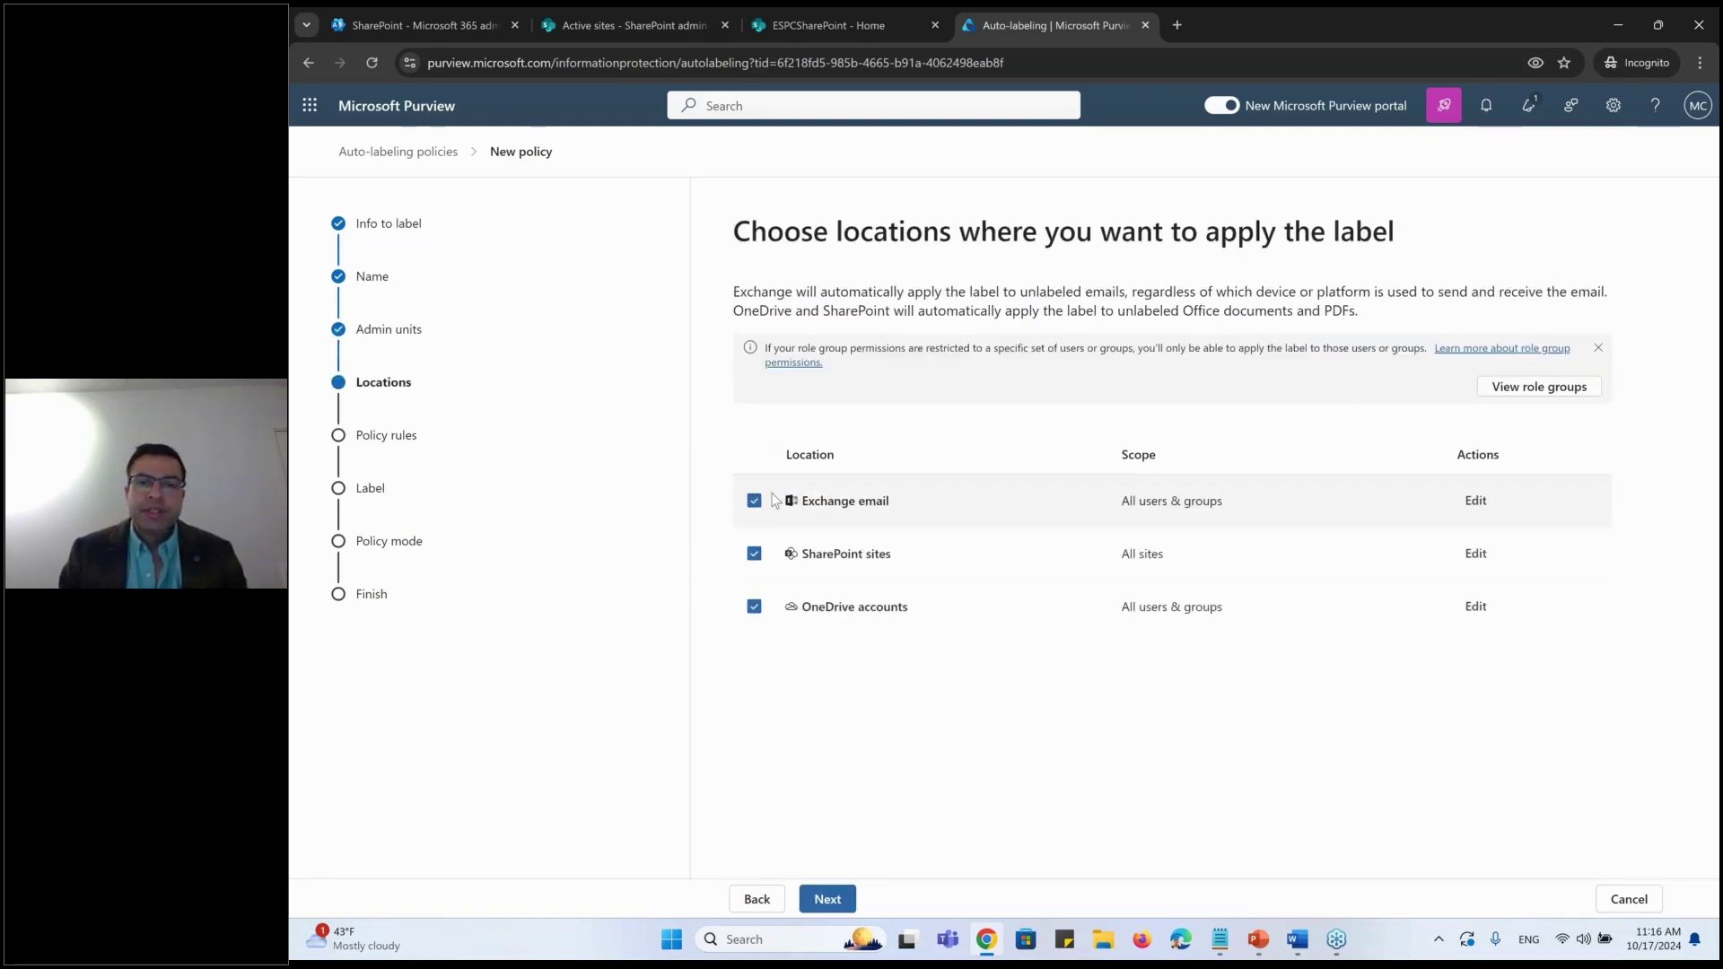
{"action": "left_click", "coordinate": [753, 501]}
{"action": "left_click", "coordinate": [753, 607]}
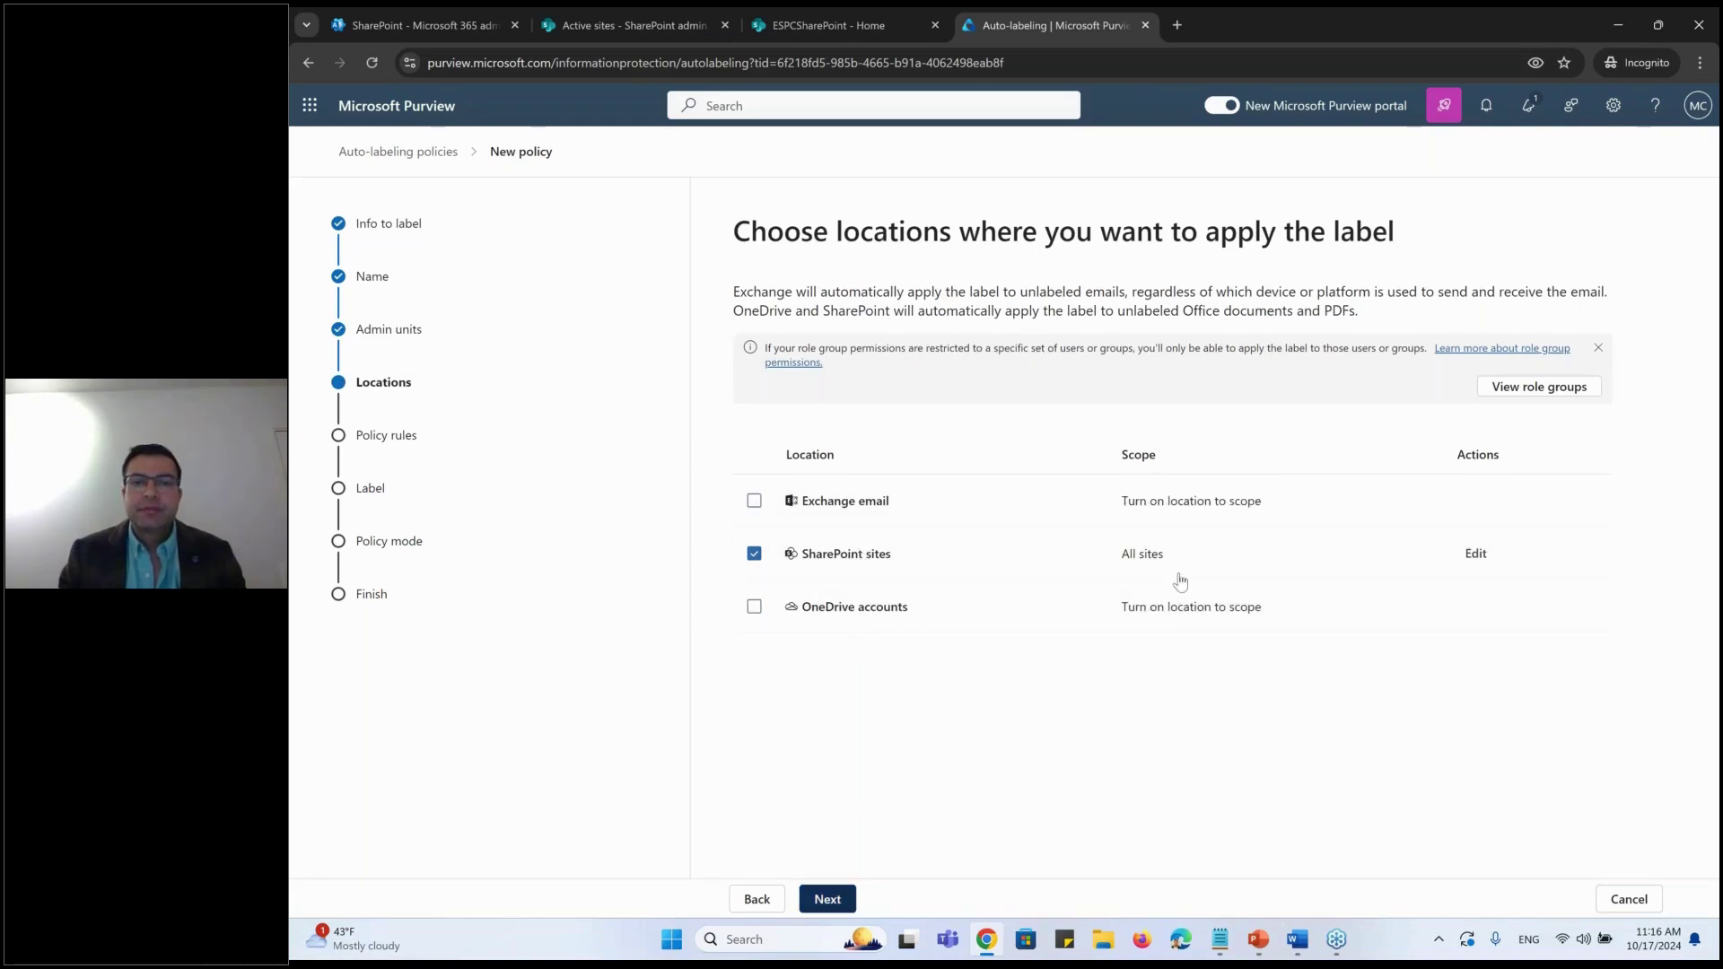
{"action": "left_click", "coordinate": [828, 899]}
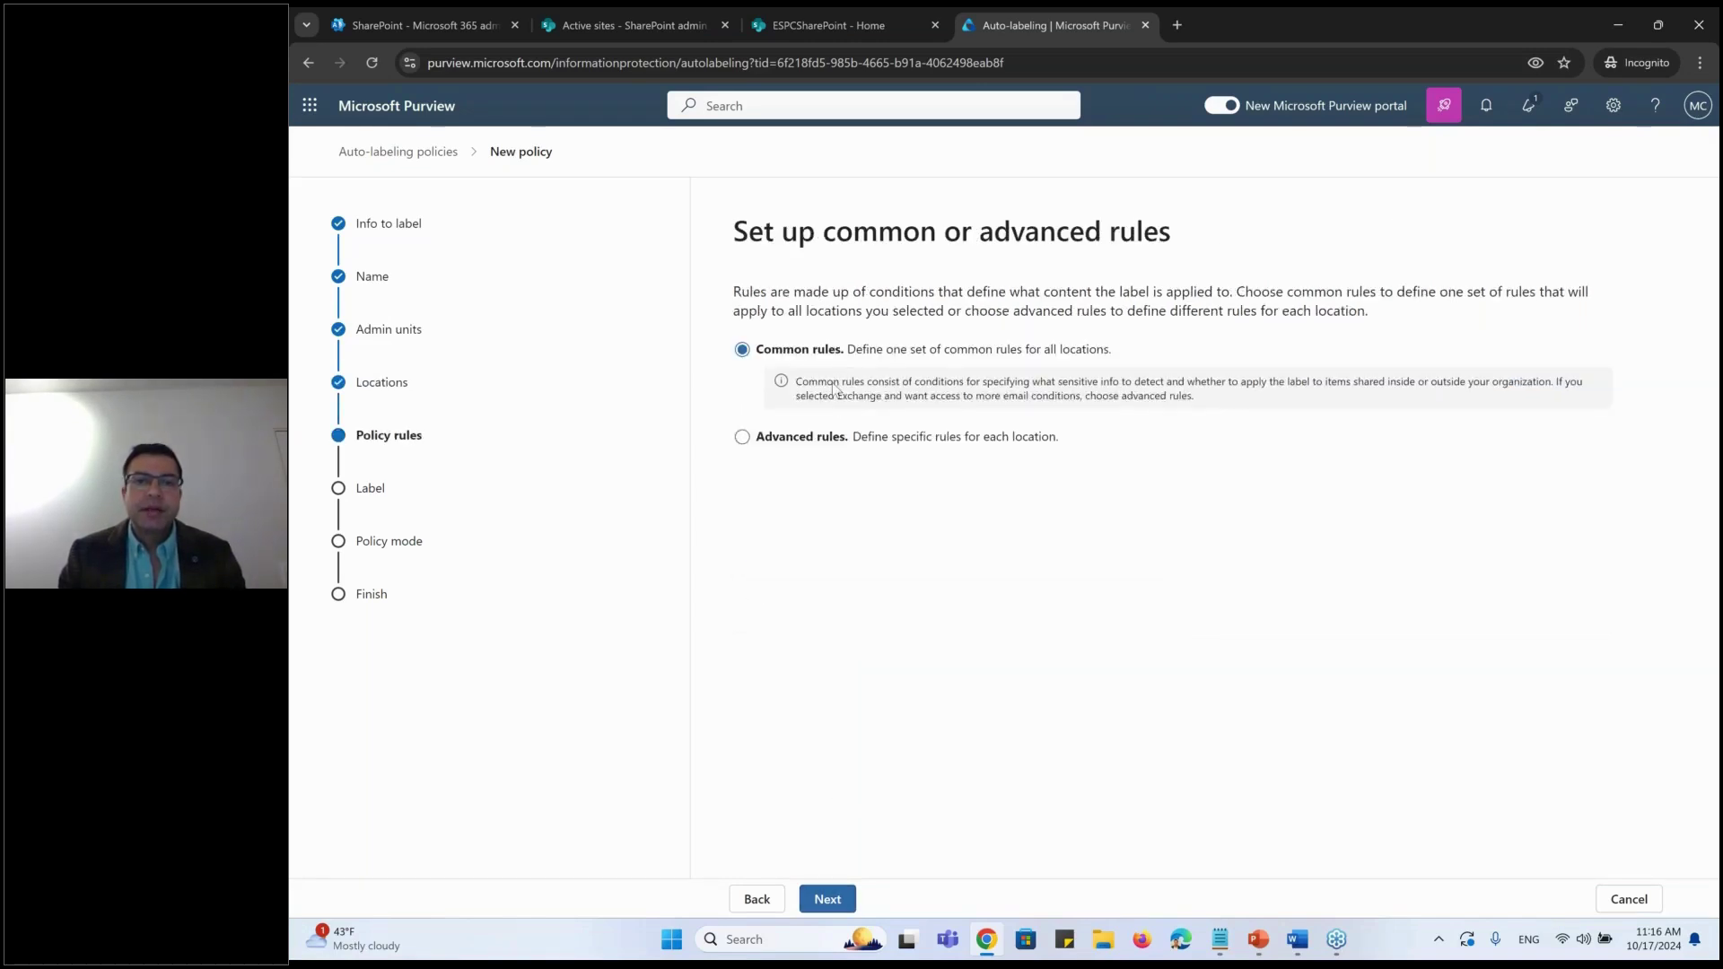
{"action": "left_click", "coordinate": [828, 899]}
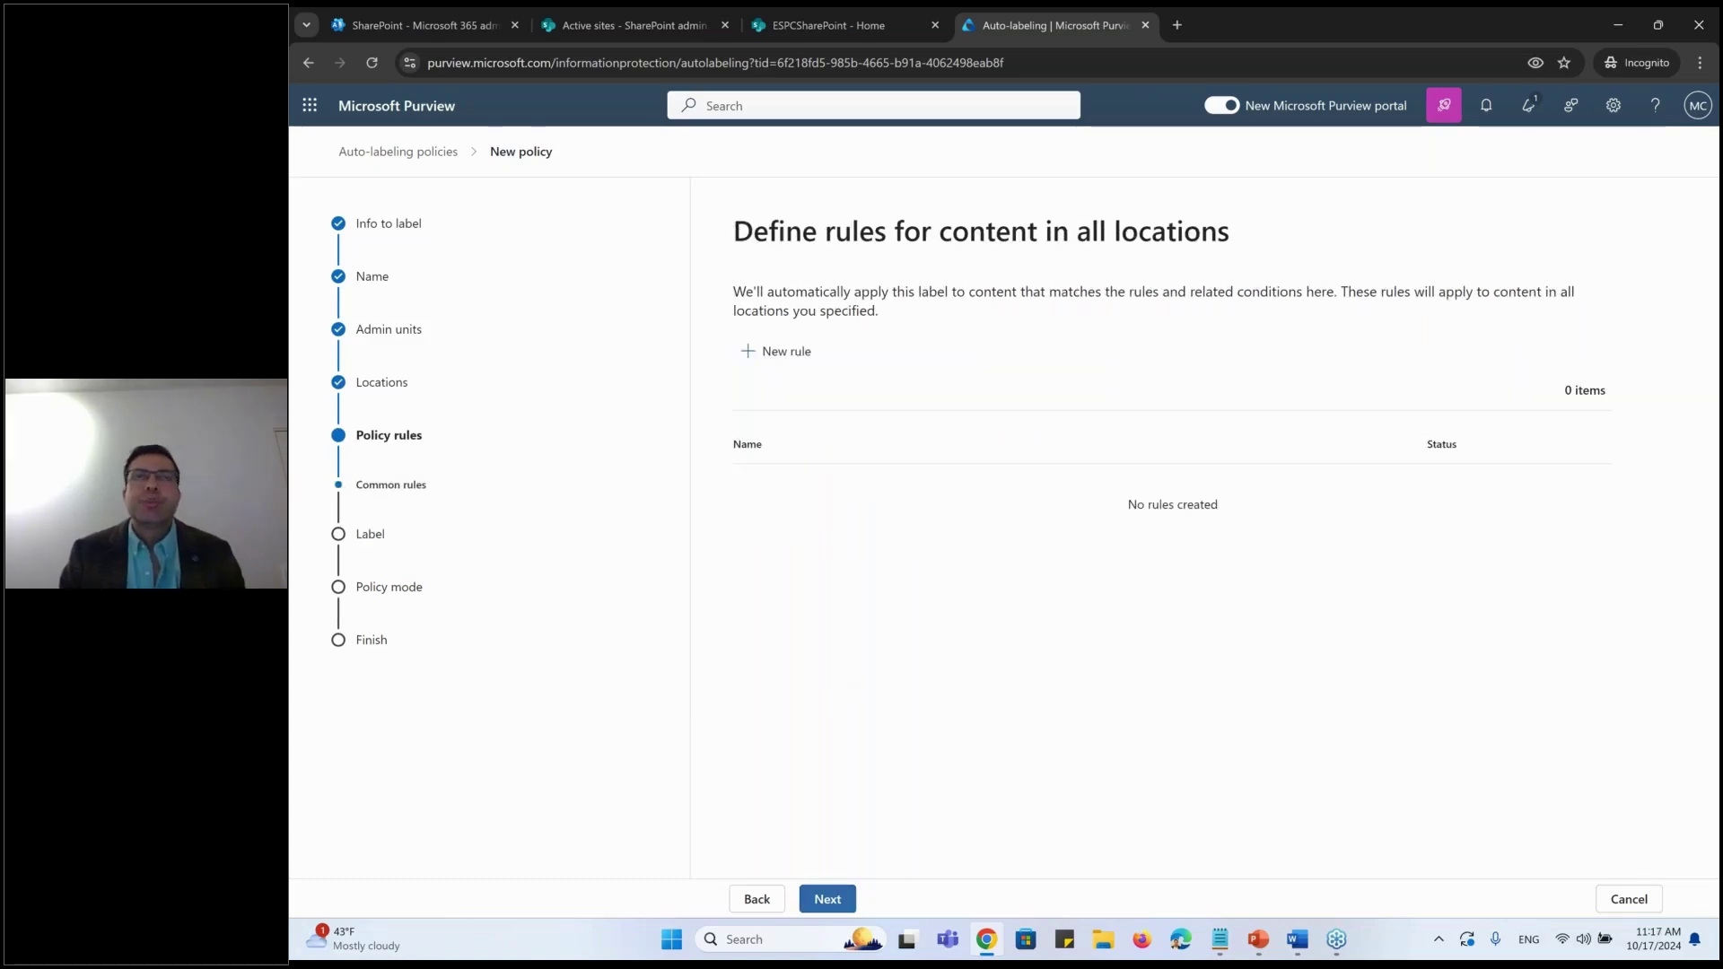
Step: Create a rule named SharePoint with condition Content contains Credit Card Number, and save it
{"action": "left_click", "coordinate": [775, 351]}
{"action": "type", "text": "S"}
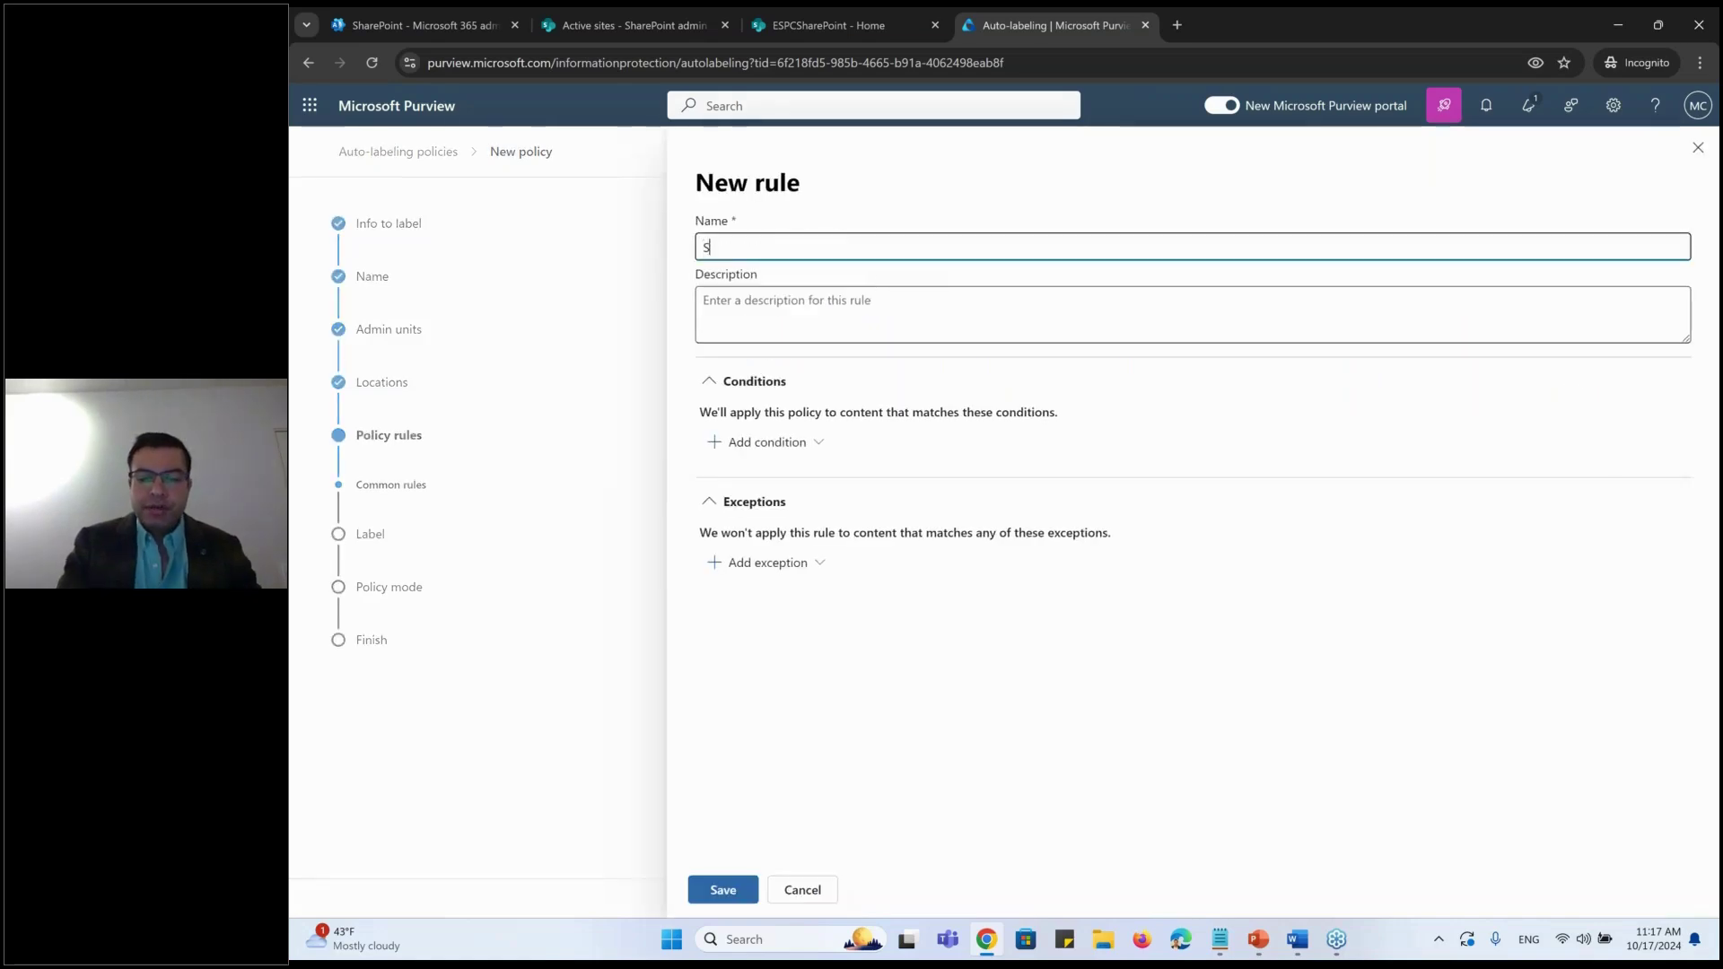
{"action": "type", "text": "harePoint"}
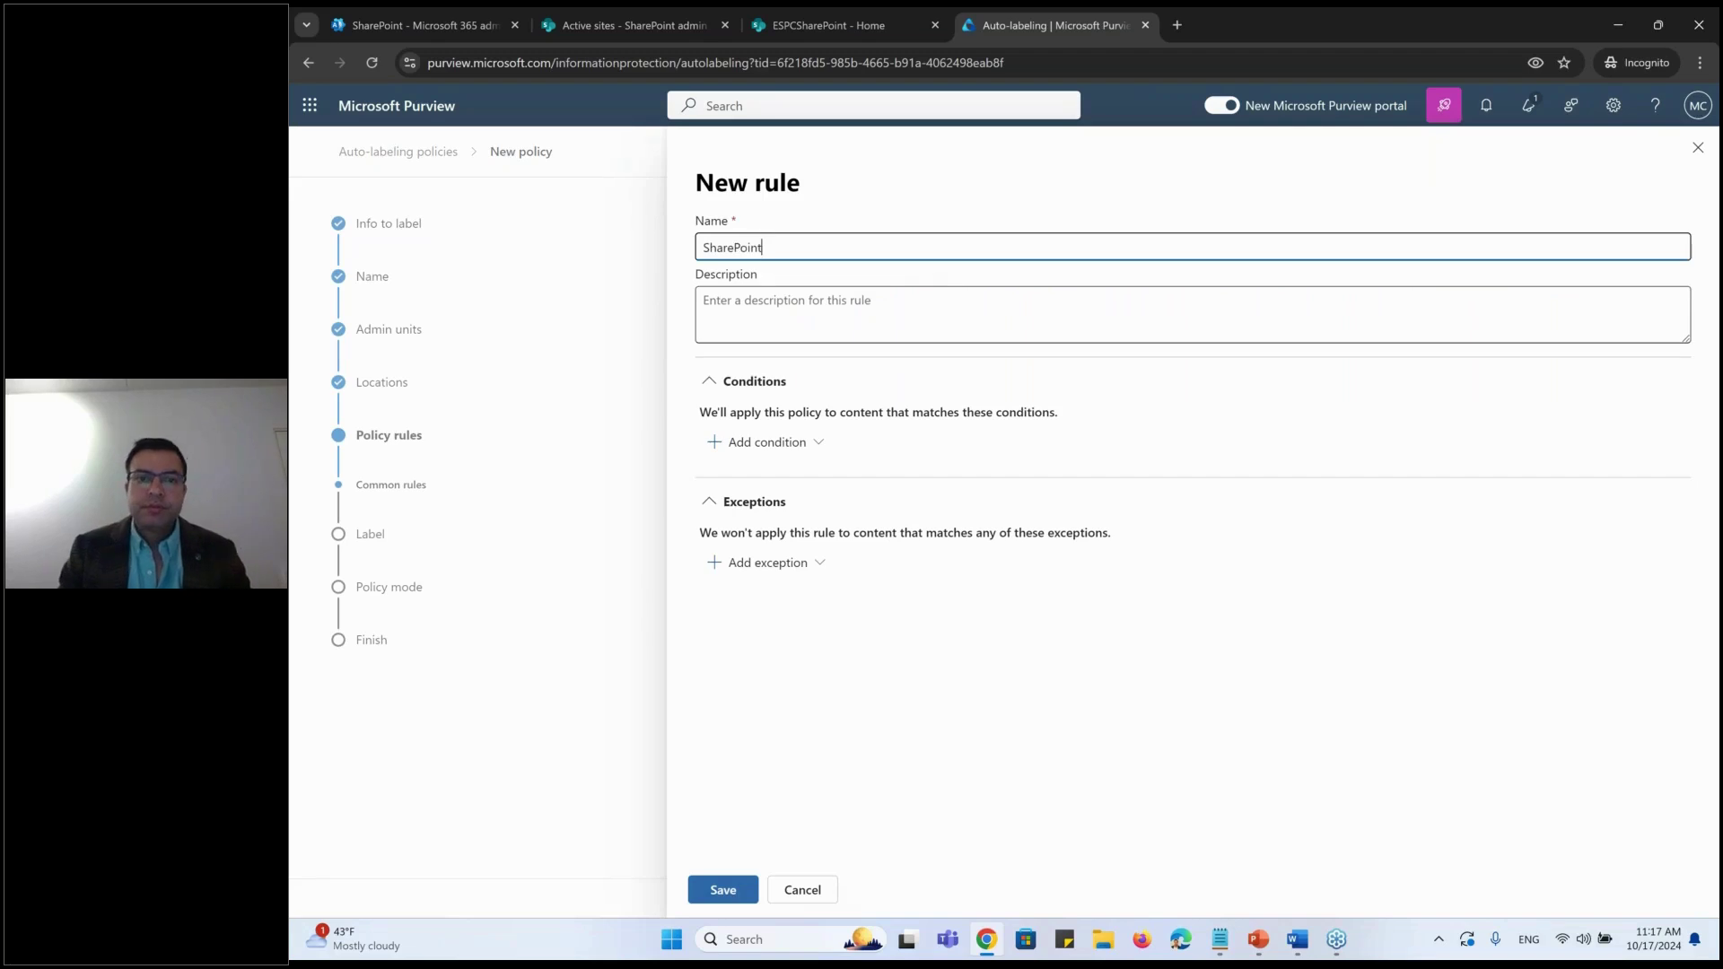
{"action": "left_click", "coordinate": [788, 443]}
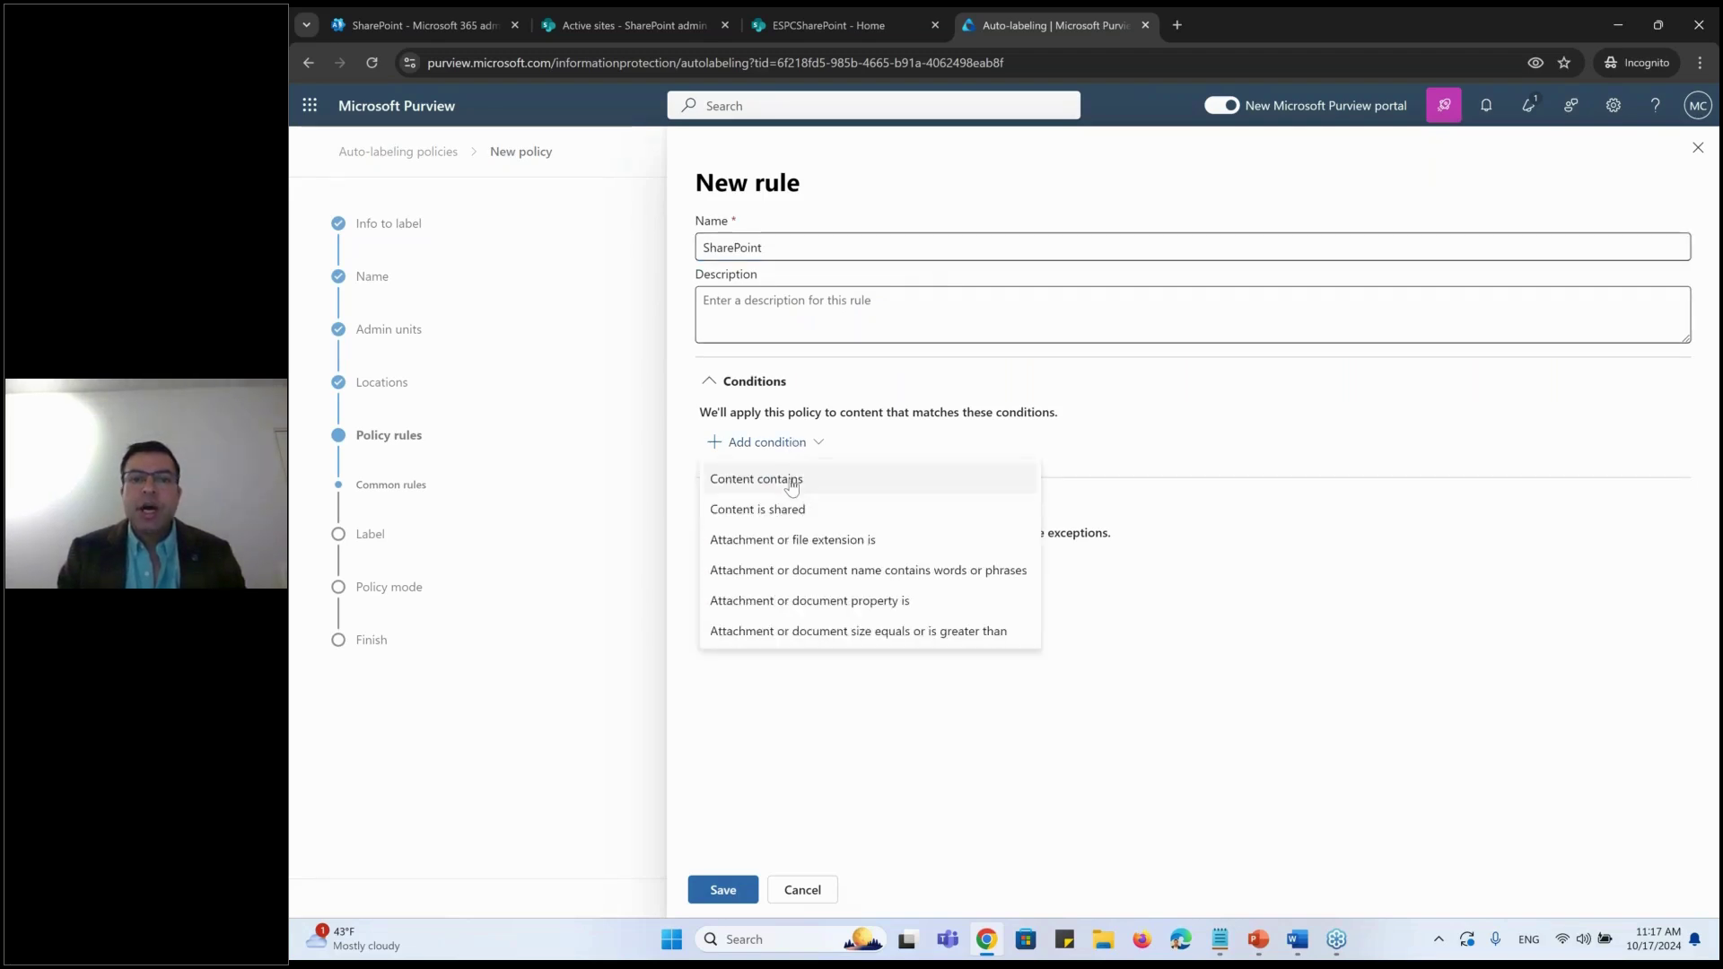
{"action": "left_click", "coordinate": [821, 477]}
{"action": "left_click", "coordinate": [755, 558]}
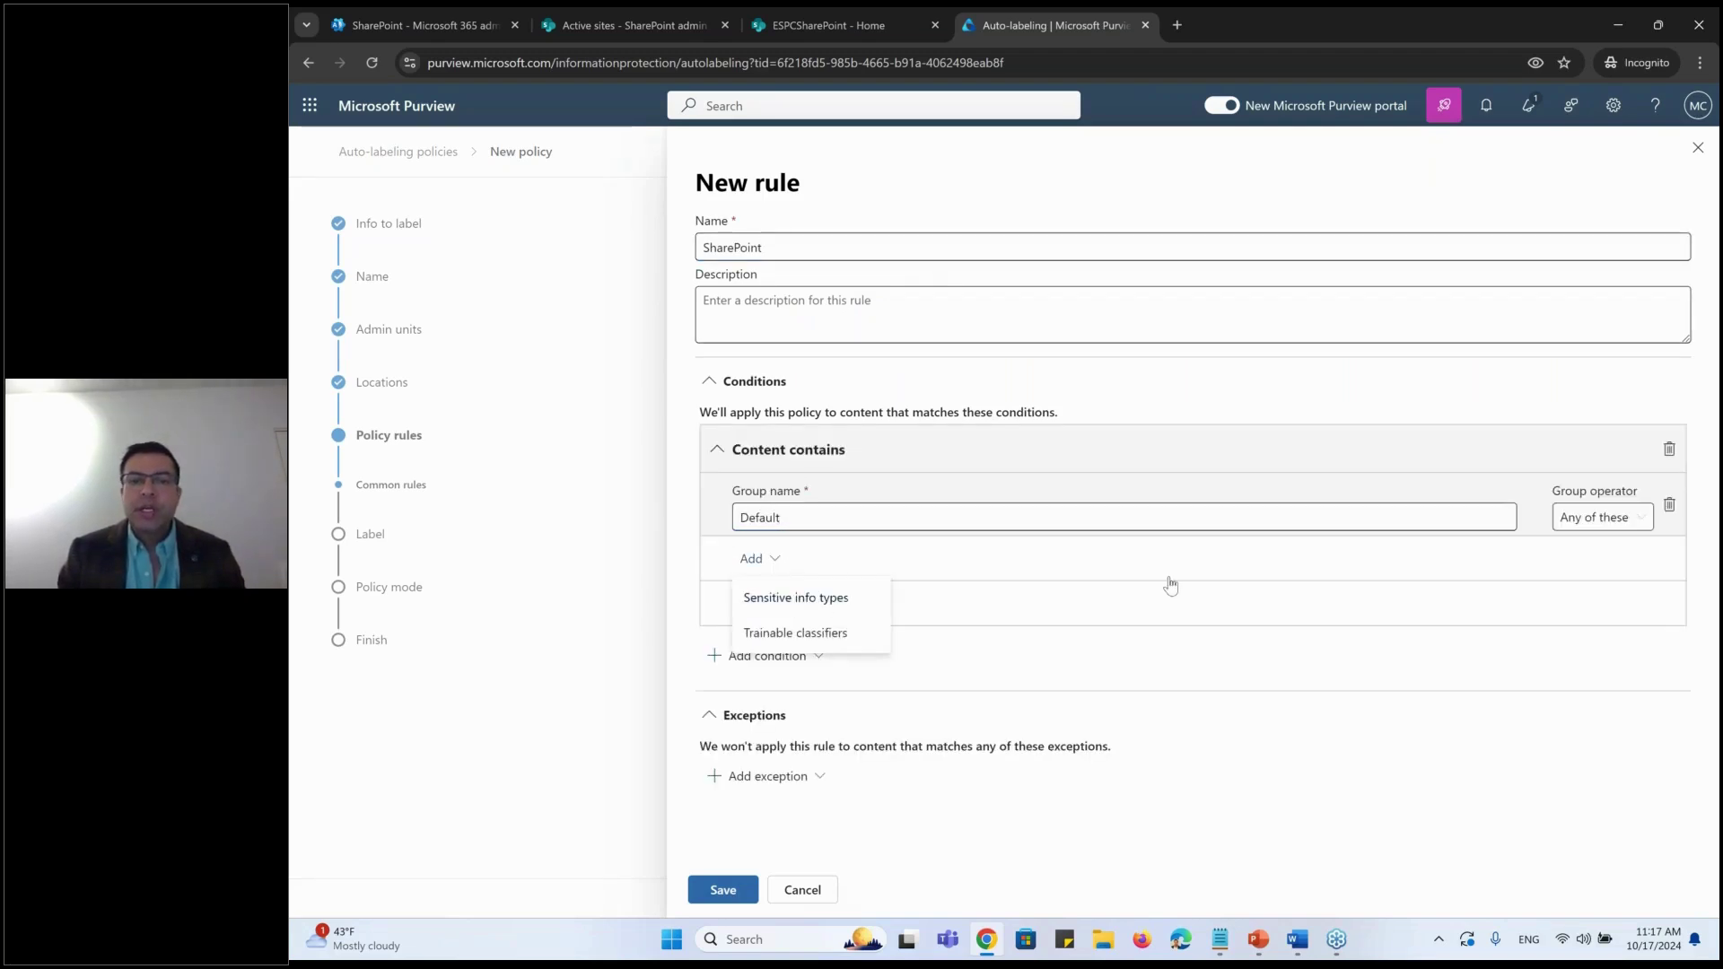
{"action": "left_click", "coordinate": [795, 597]}
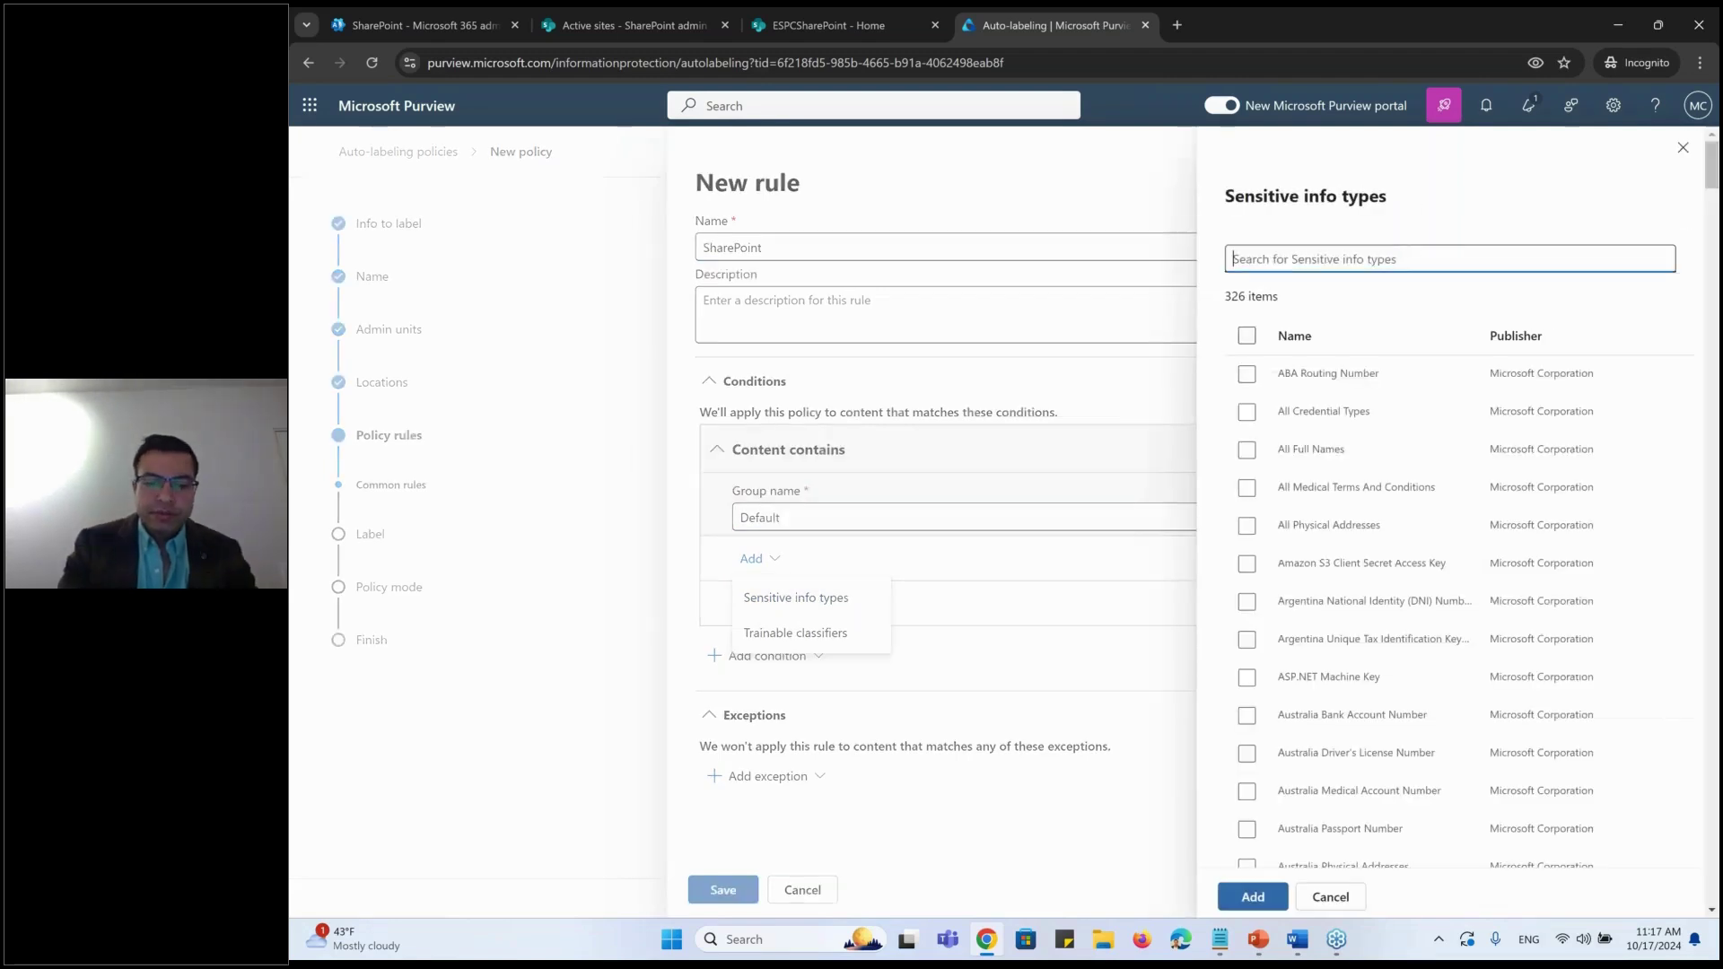
{"action": "type", "text": "cred"}
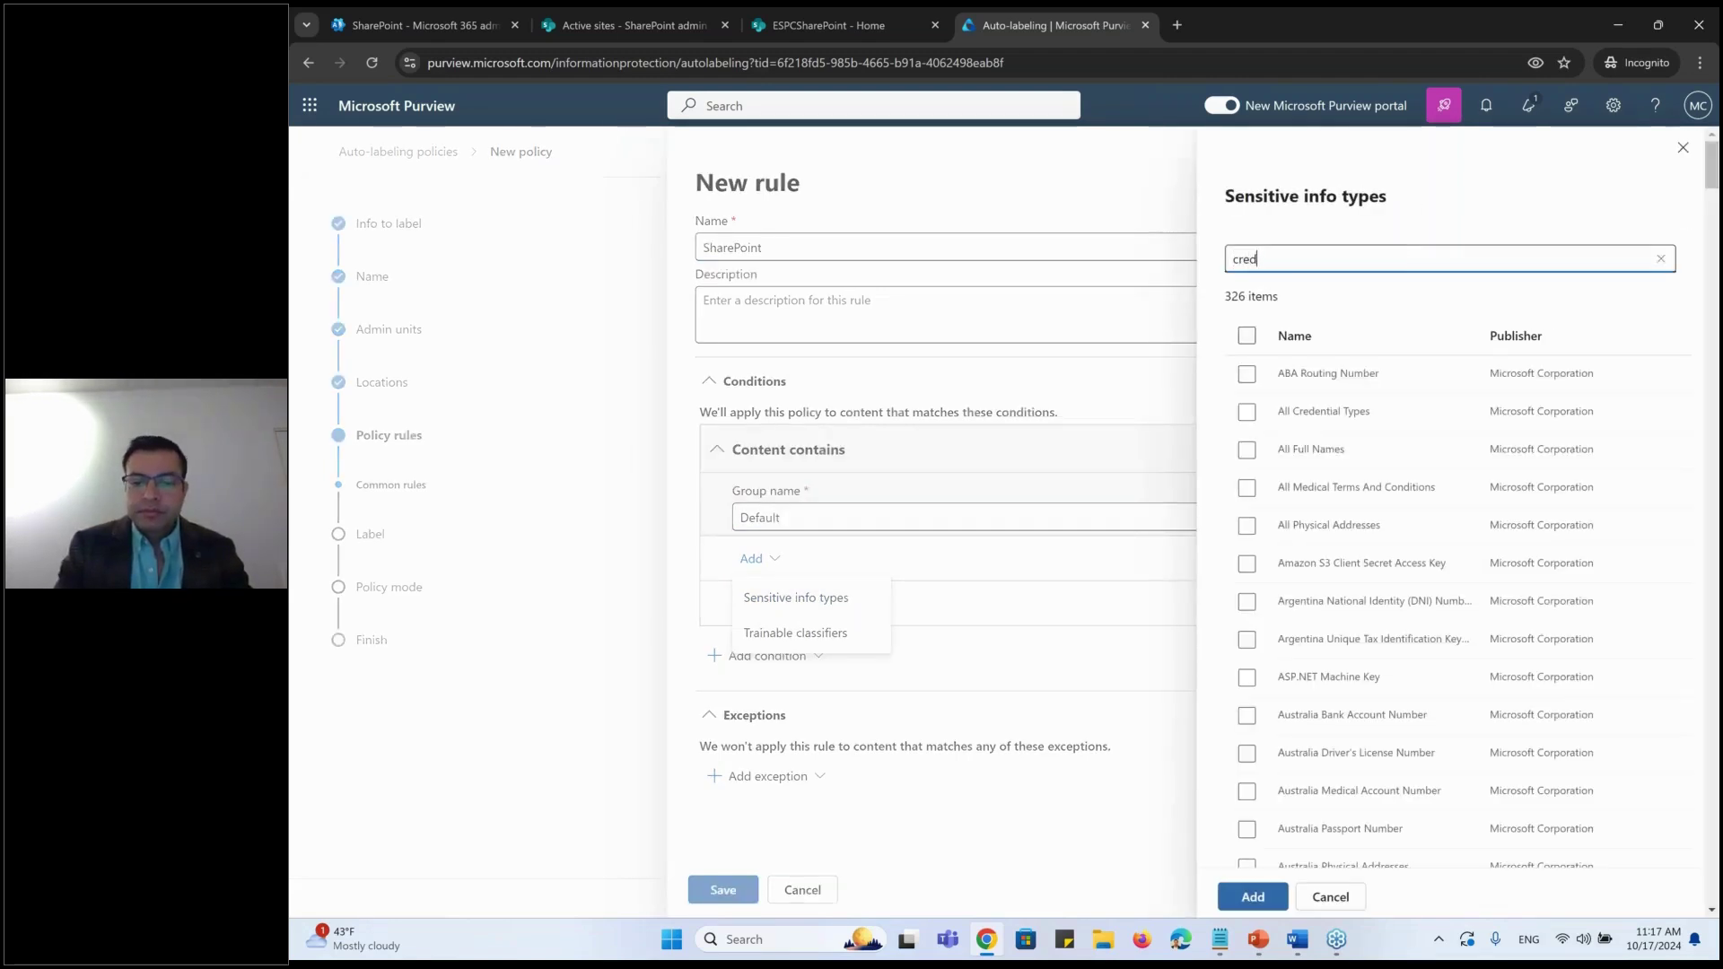
{"action": "type", "text": "it"}
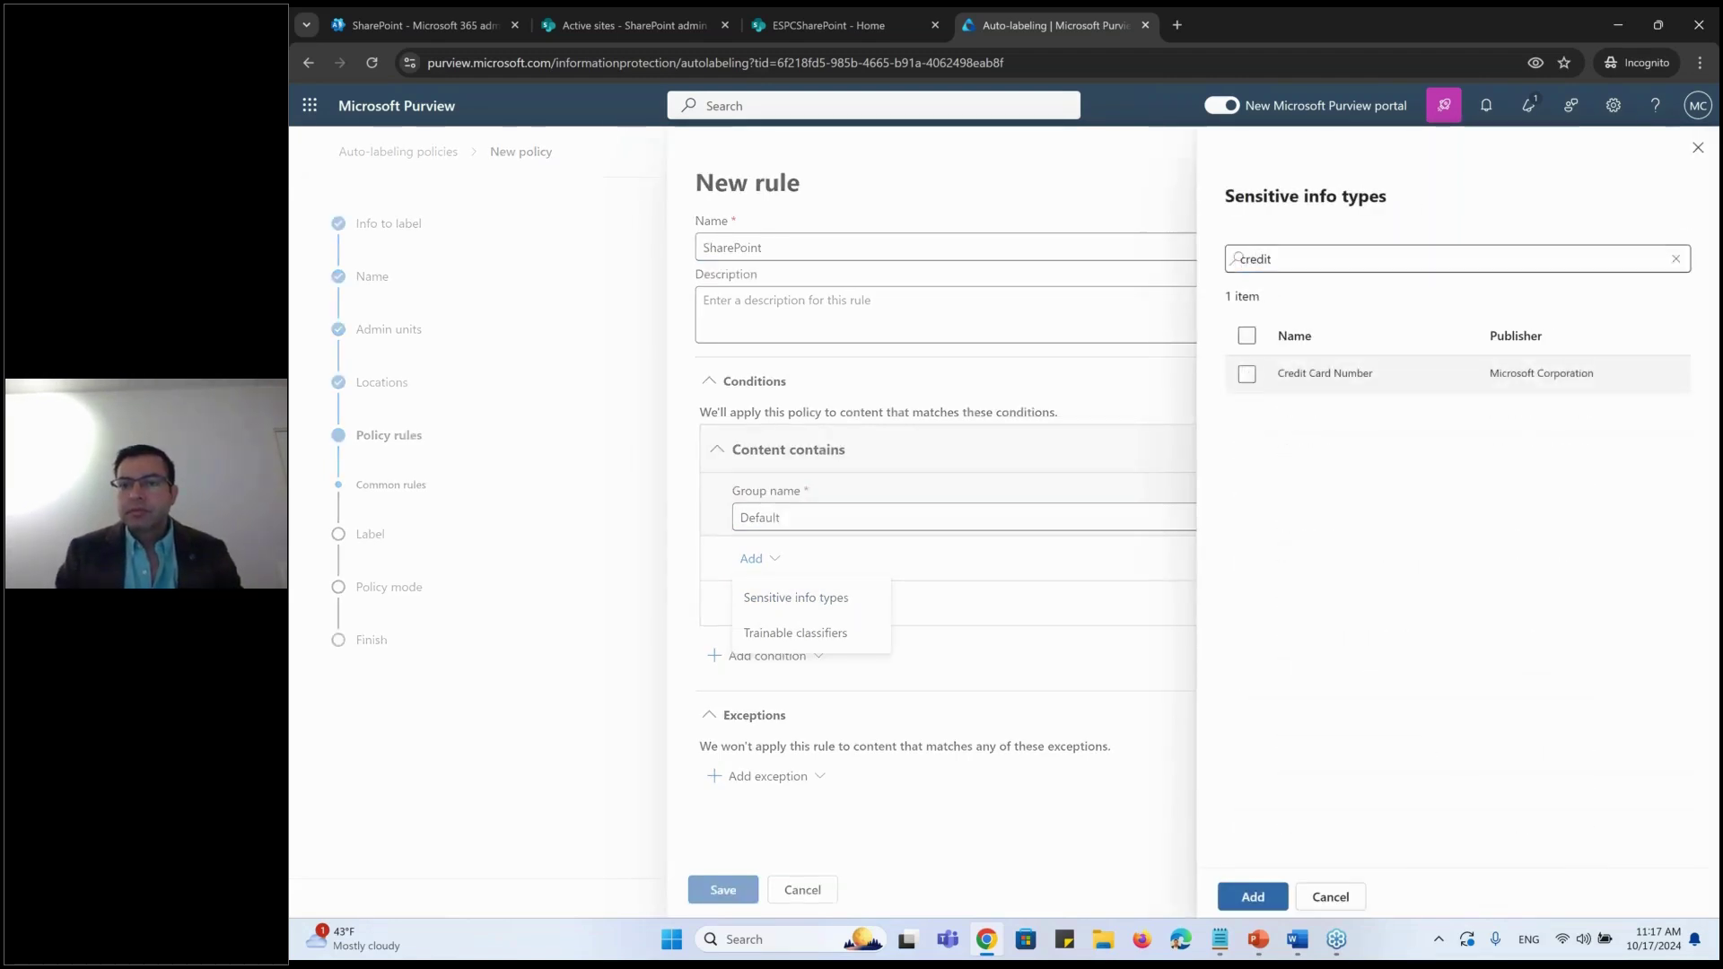
{"action": "left_click", "coordinate": [1246, 373]}
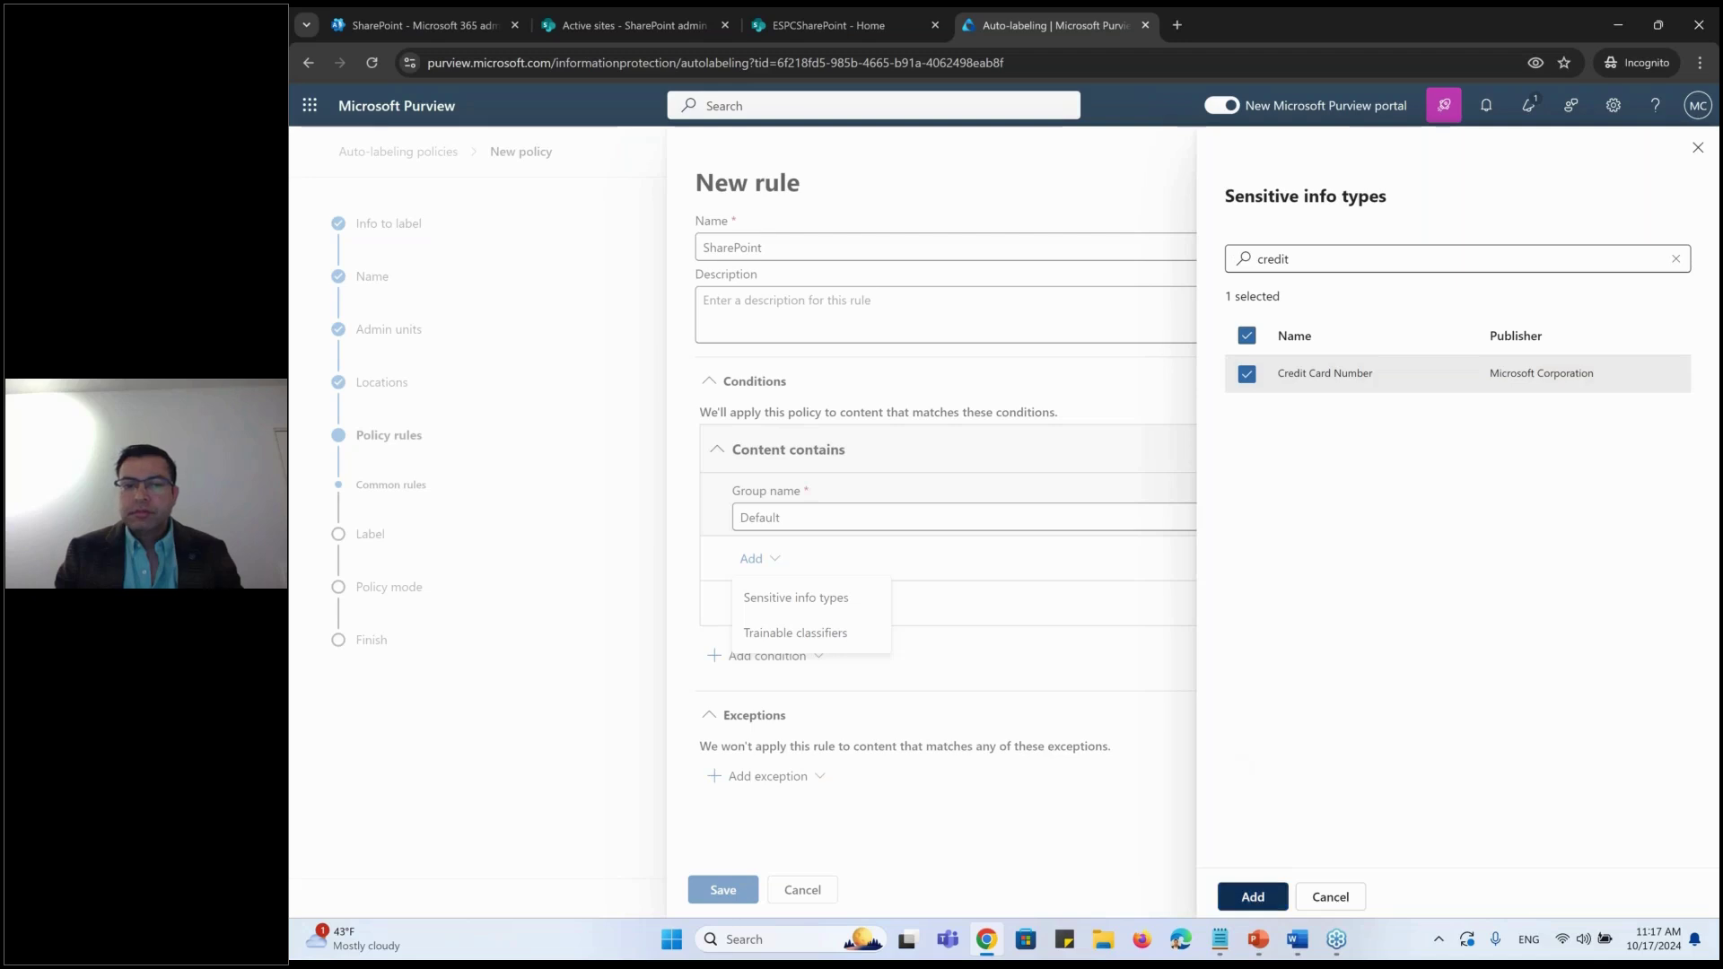
{"action": "left_click", "coordinate": [1253, 896]}
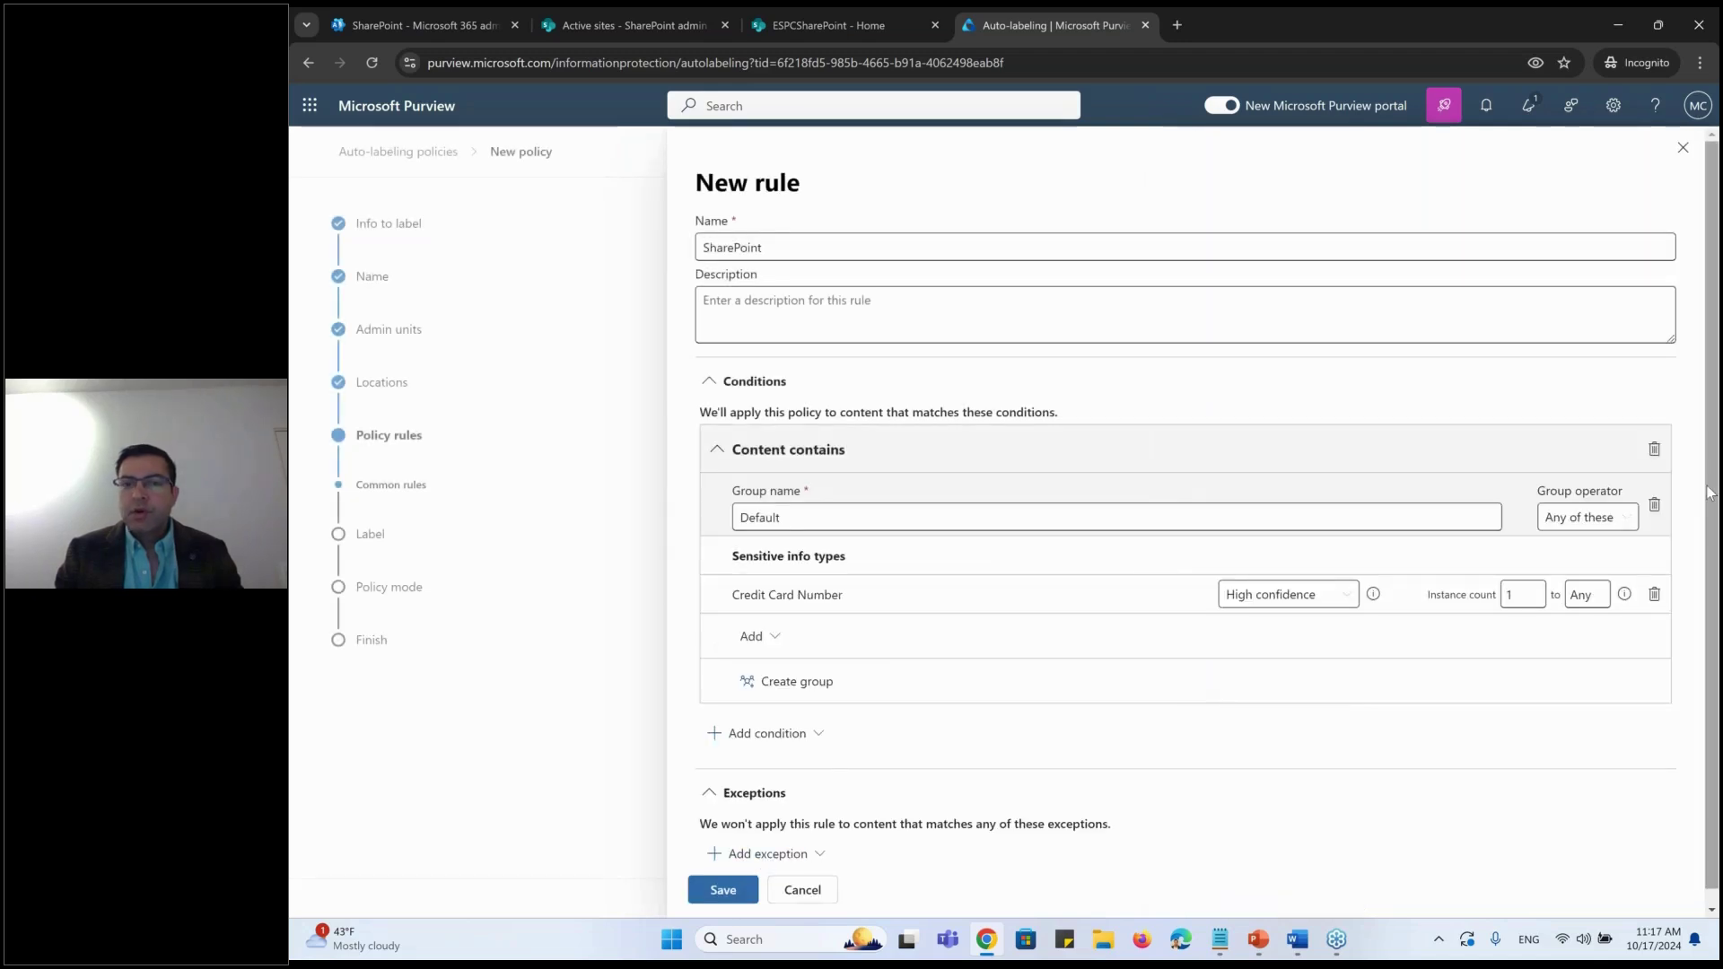
{"action": "scroll", "coordinate": [1709, 493], "scroll_direction": "down", "scroll_amount": 1}
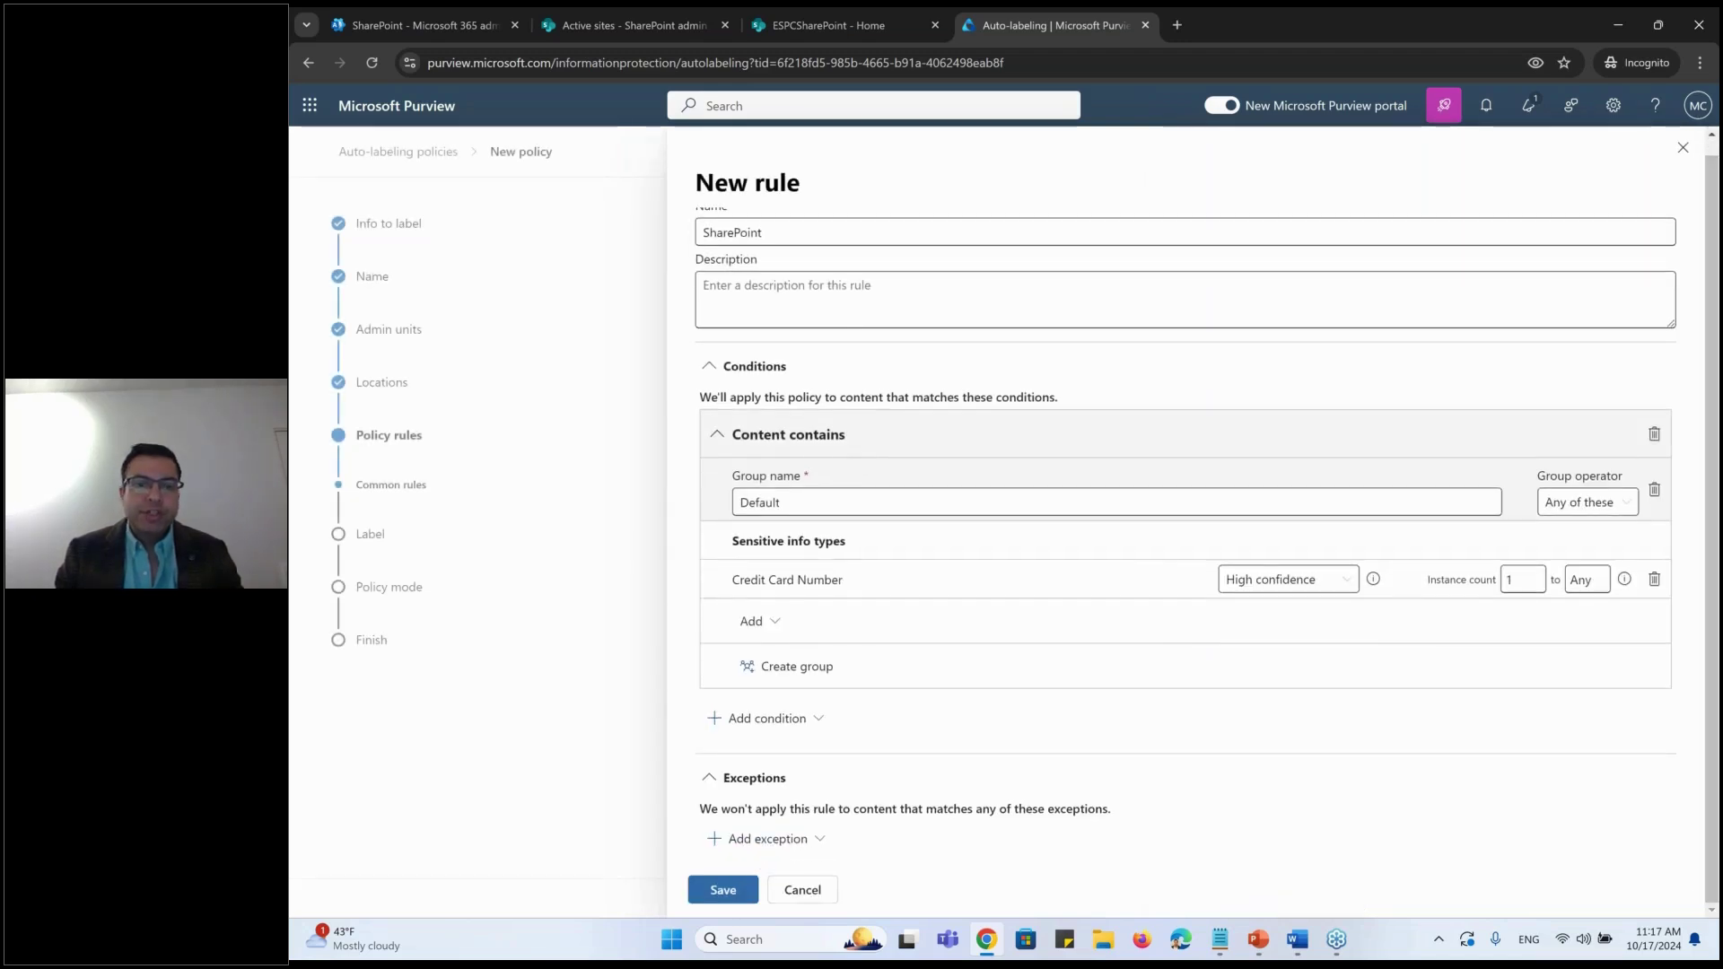
{"action": "left_click", "coordinate": [723, 901]}
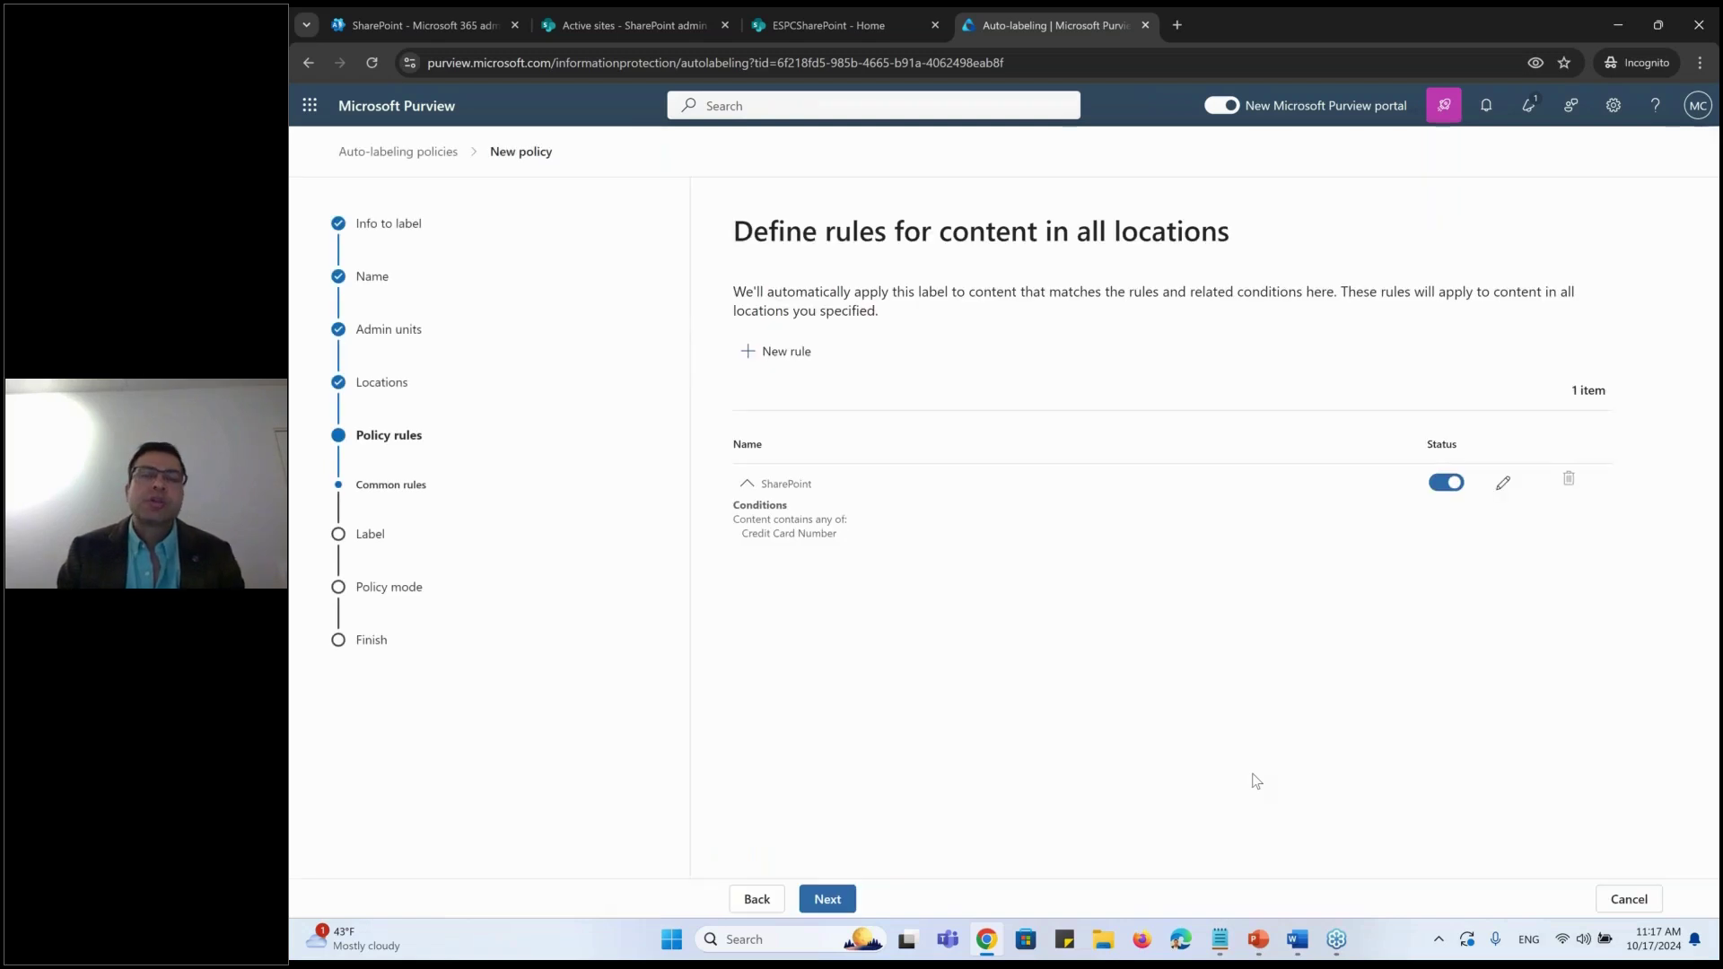
{"action": "left_click", "coordinate": [828, 899]}
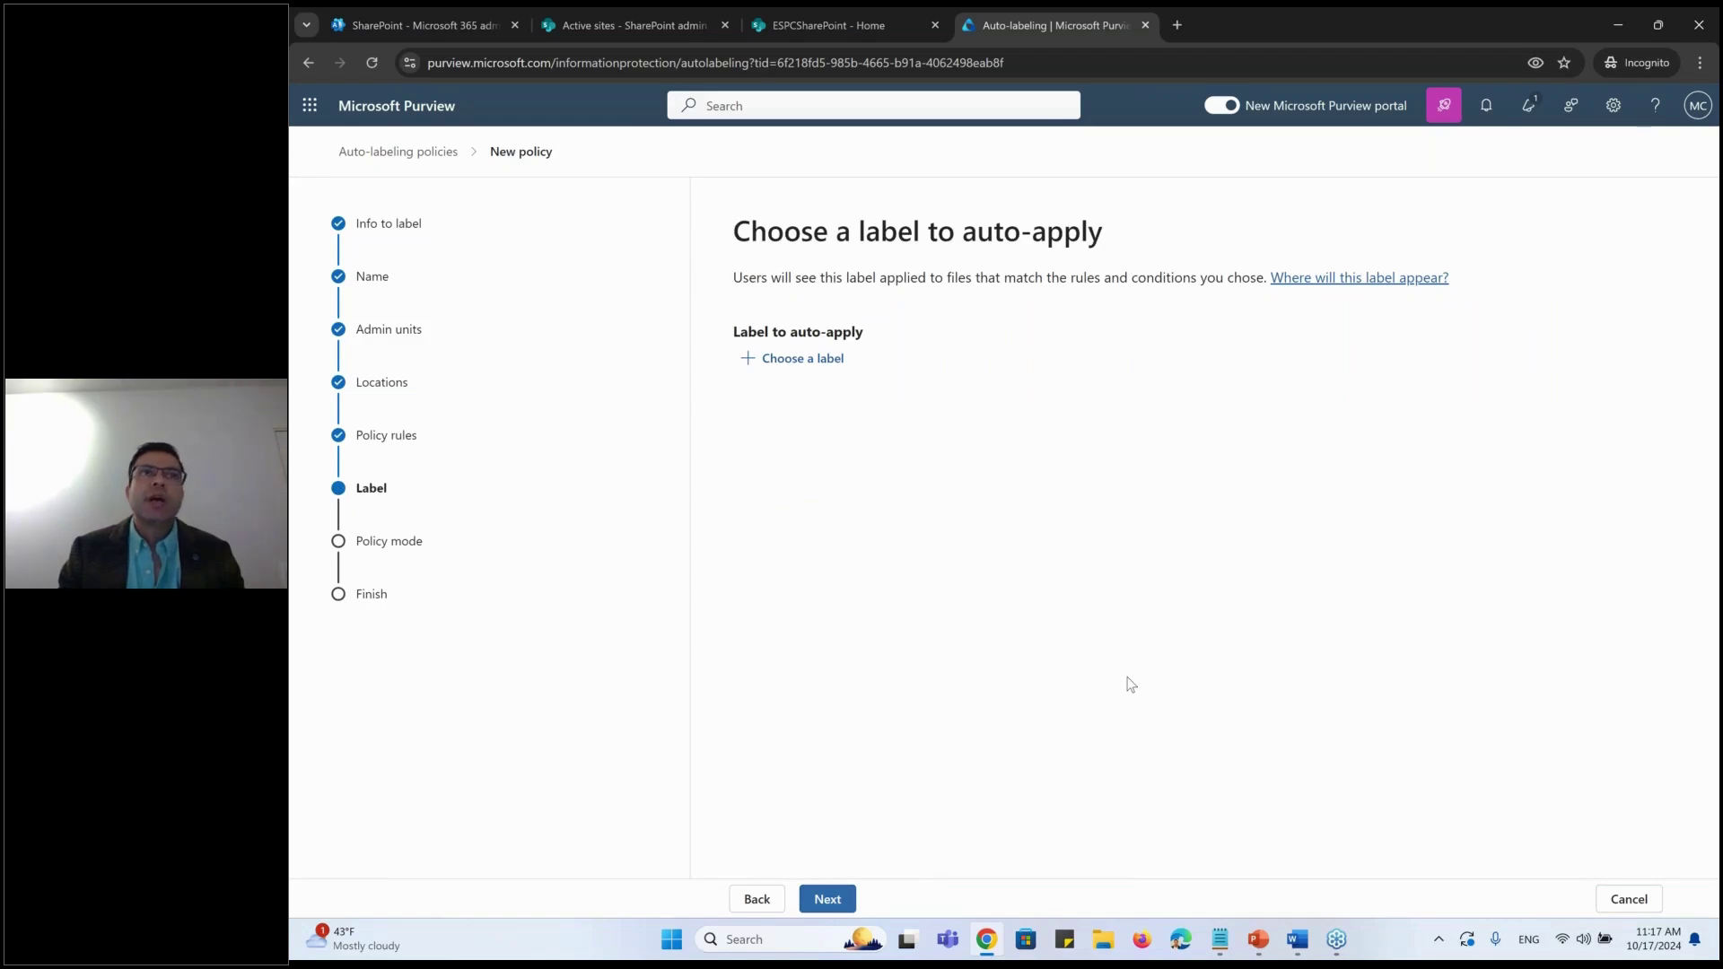
Step: Try Confidential/Recipients Only, then after the validation error choose Highly Confidential/All Employees instead
{"action": "left_click", "coordinate": [833, 368]}
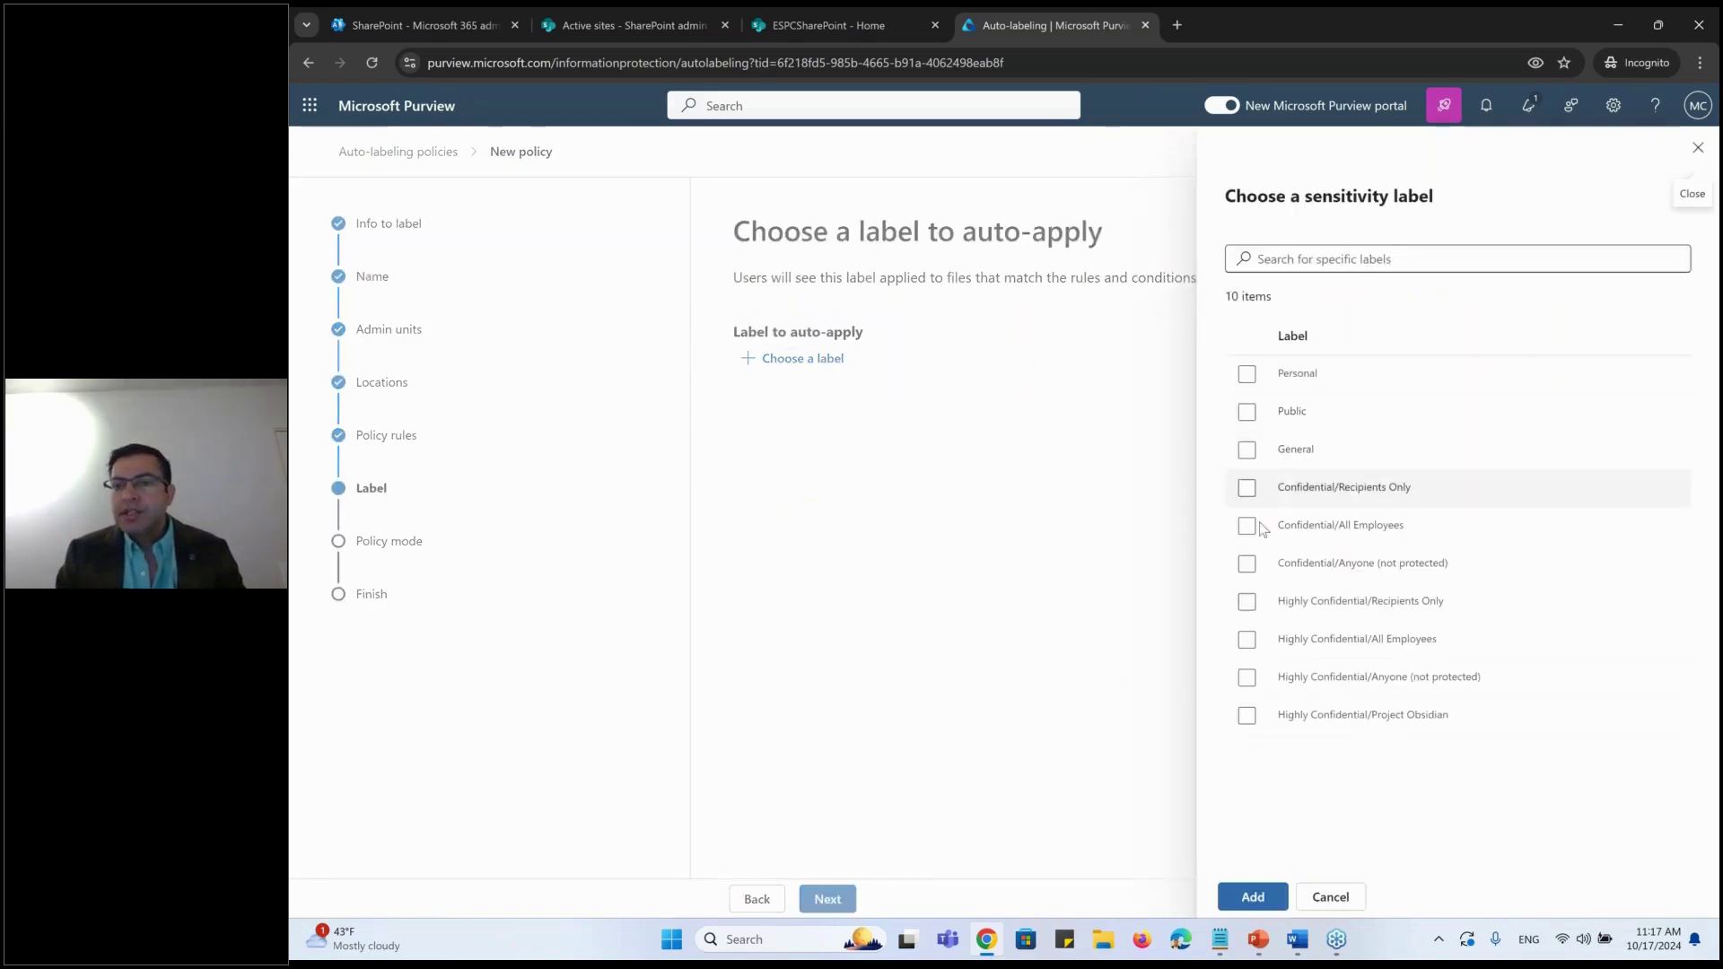
{"action": "left_click", "coordinate": [1247, 487]}
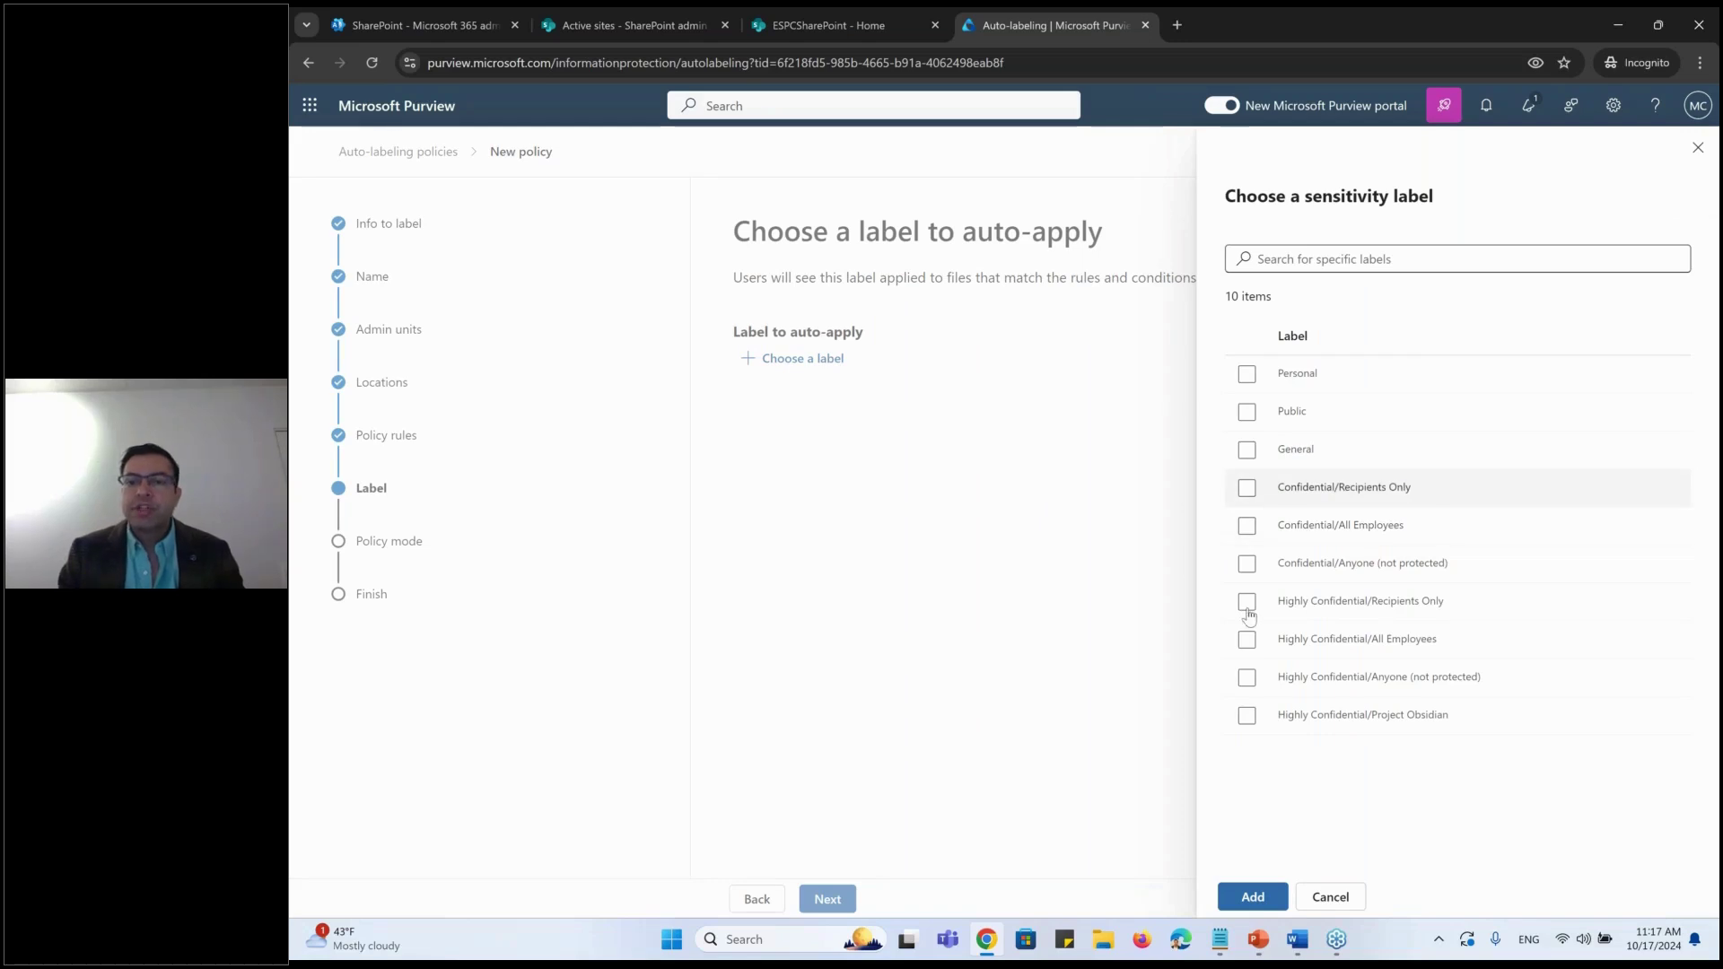
{"action": "left_click", "coordinate": [1253, 896]}
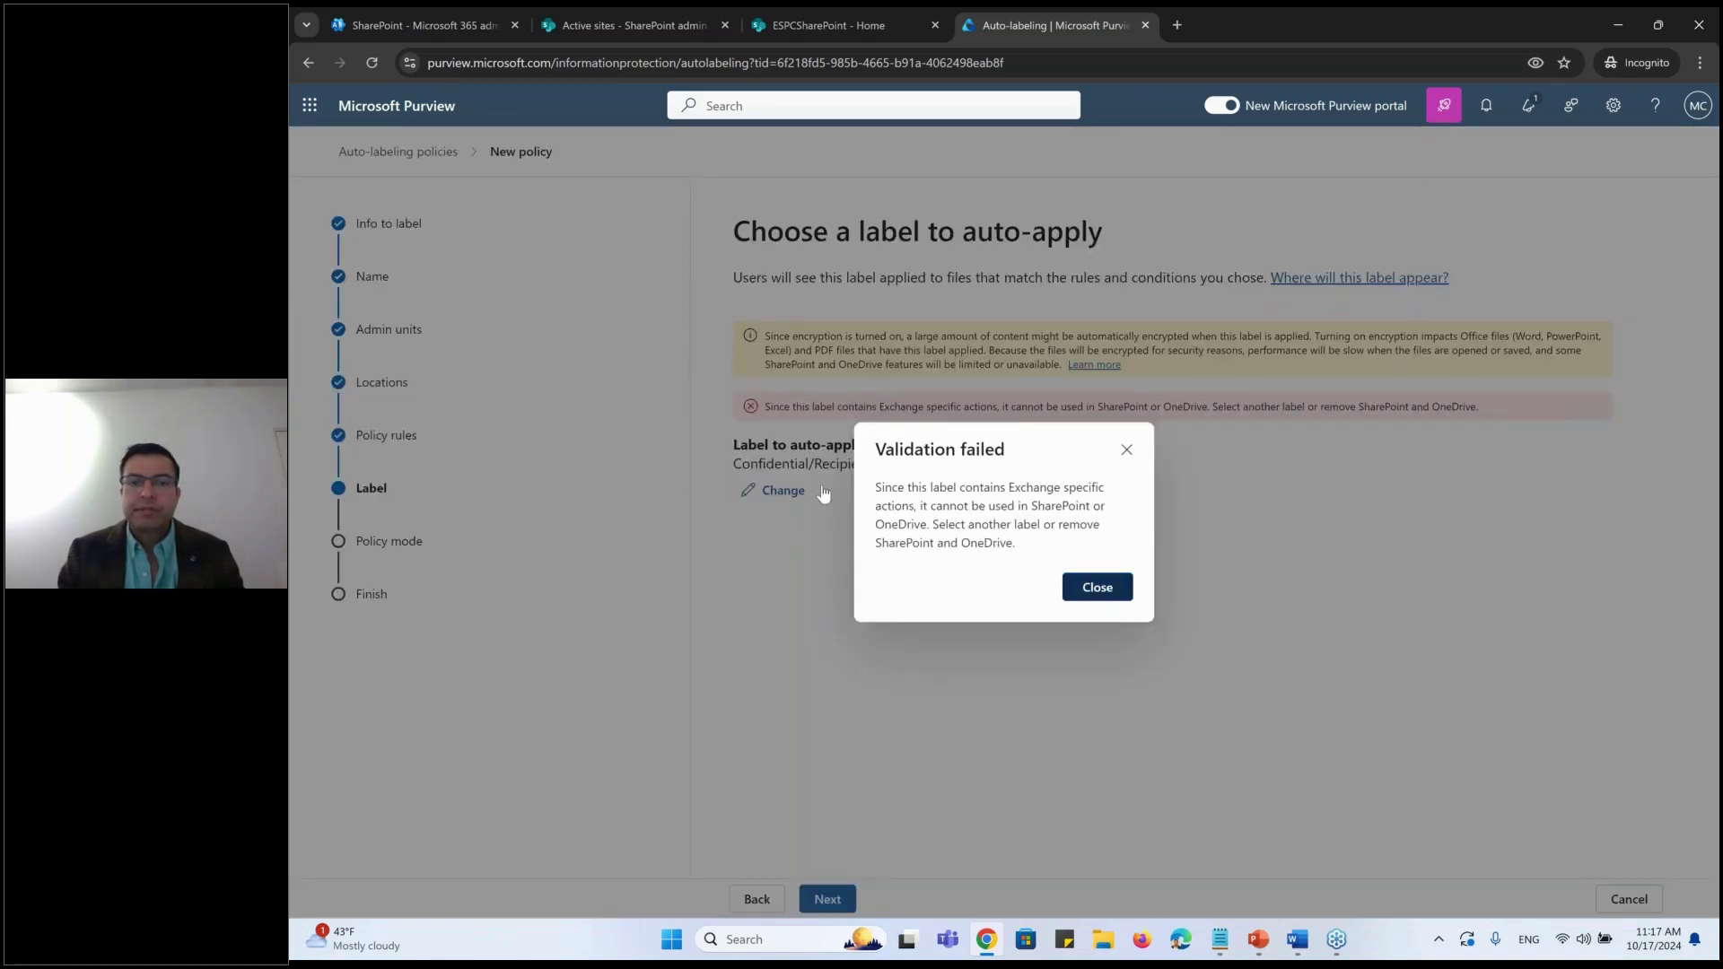
{"action": "left_click", "coordinate": [835, 491]}
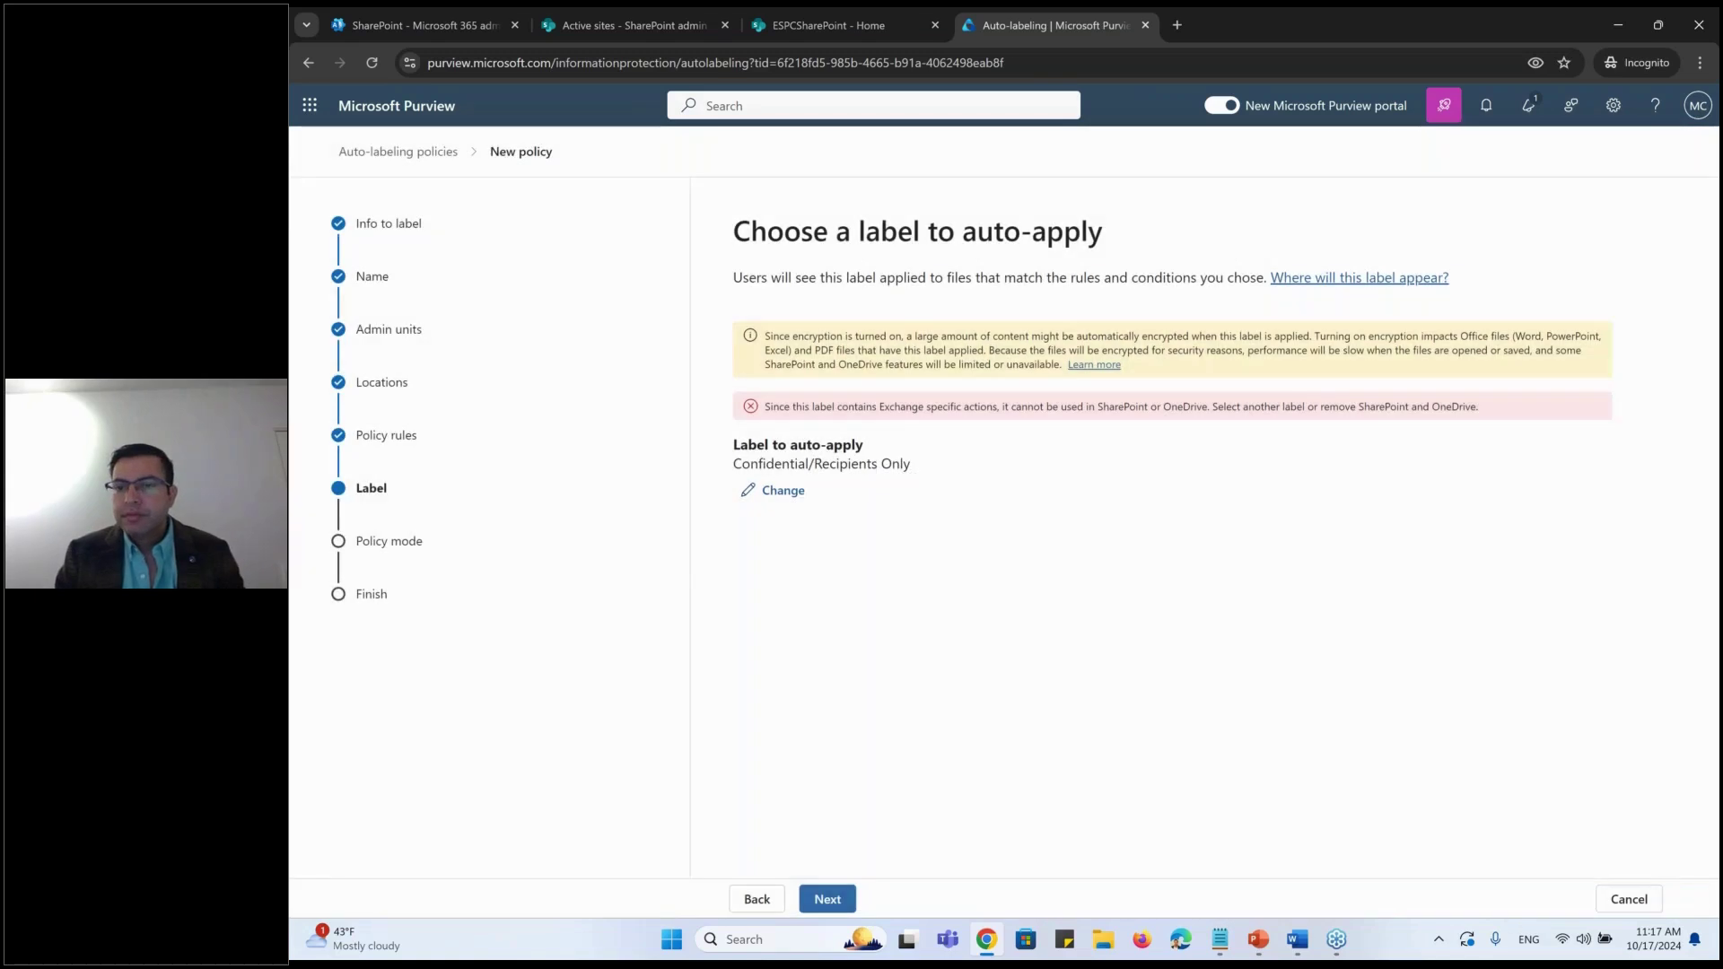
{"action": "left_click", "coordinate": [783, 490]}
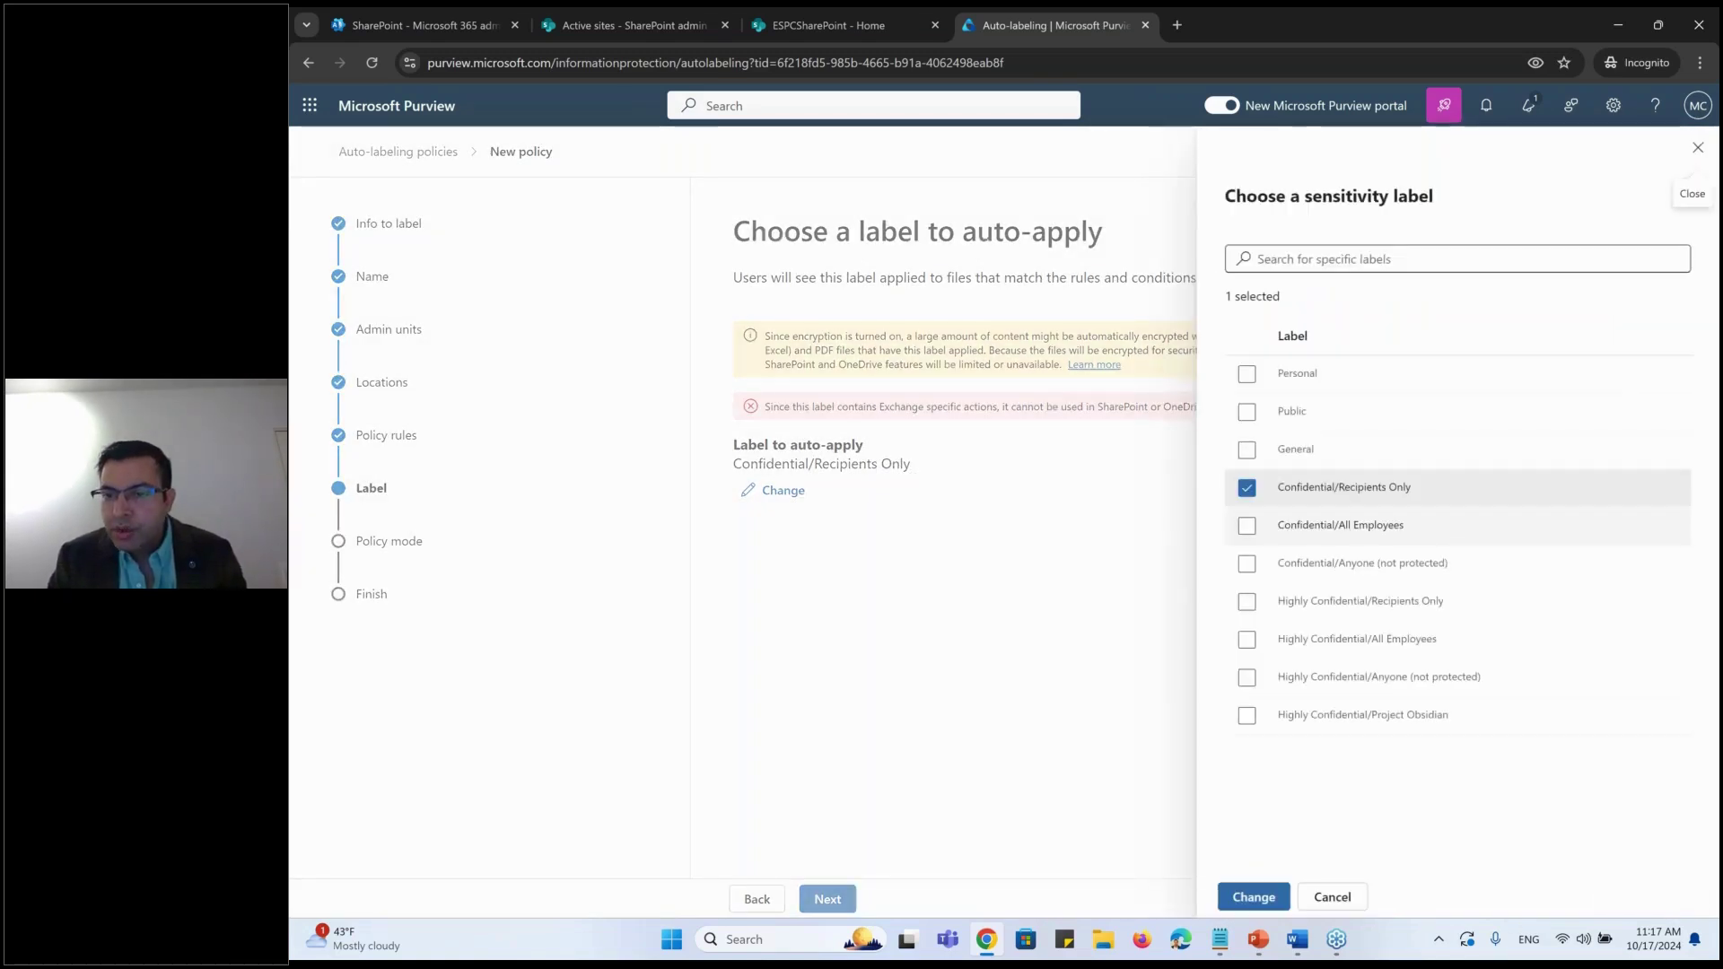
{"action": "left_click", "coordinate": [1247, 639]}
{"action": "left_click", "coordinate": [1267, 890]}
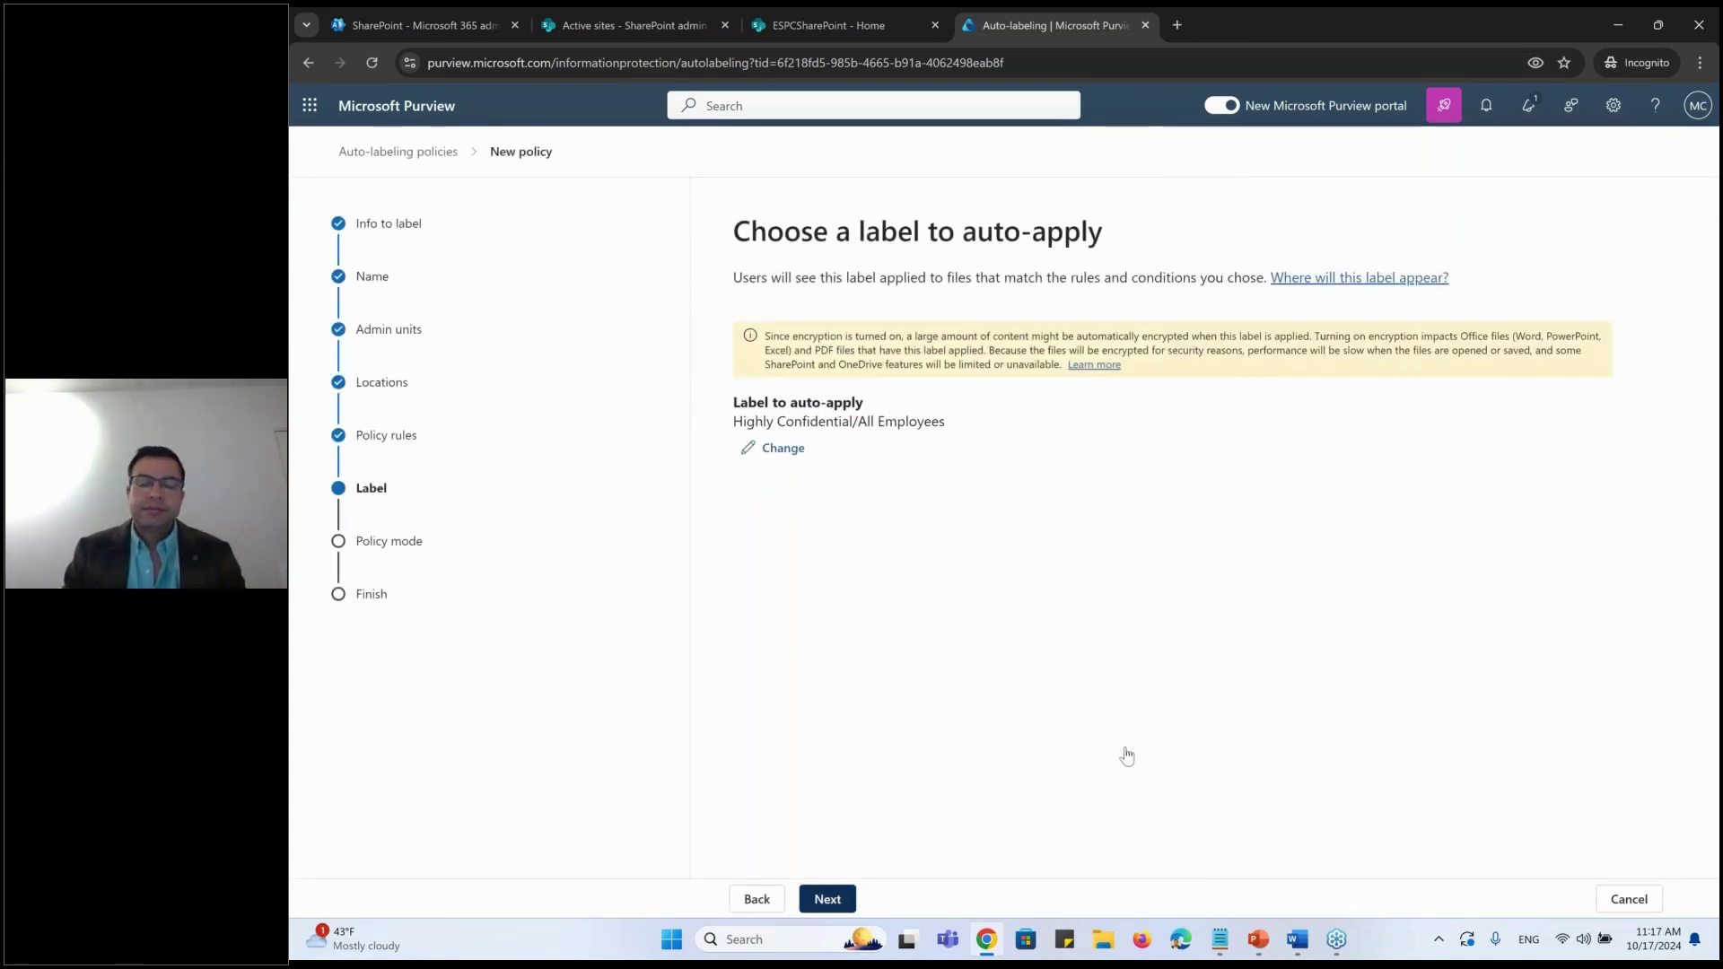
Step: Advance the policy to Policy mode in simulation, then switch to the blank Word document
{"action": "key", "text": "Return"}
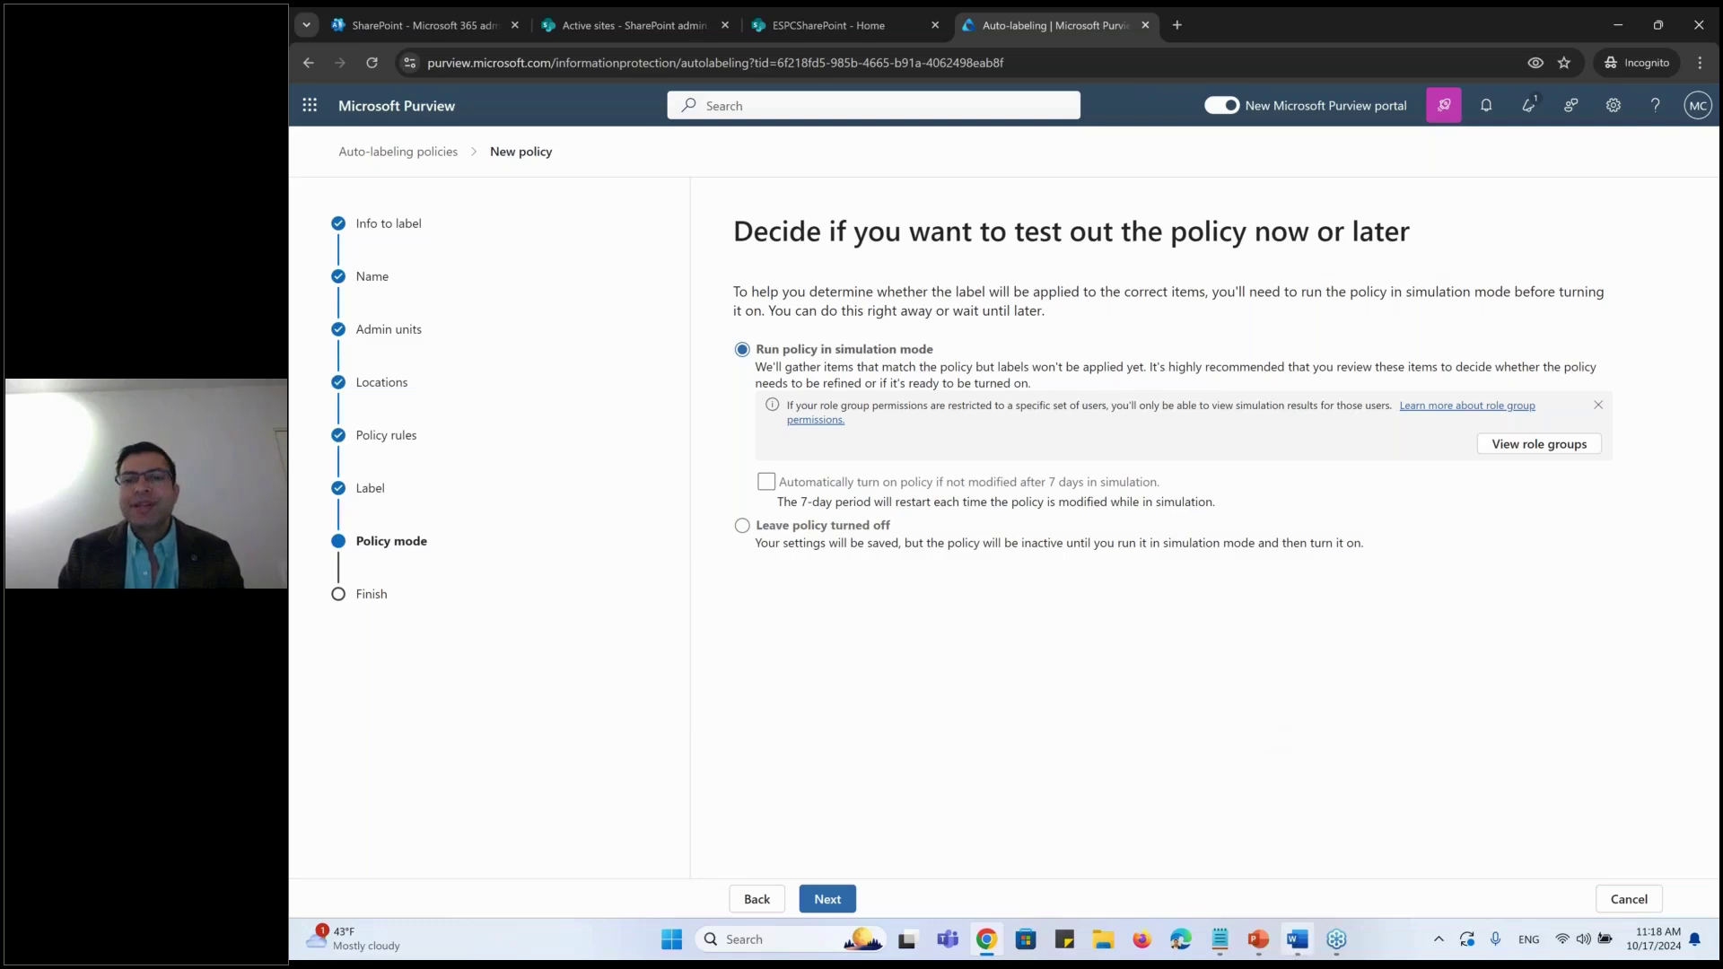
{"action": "left_click", "coordinate": [1297, 938]}
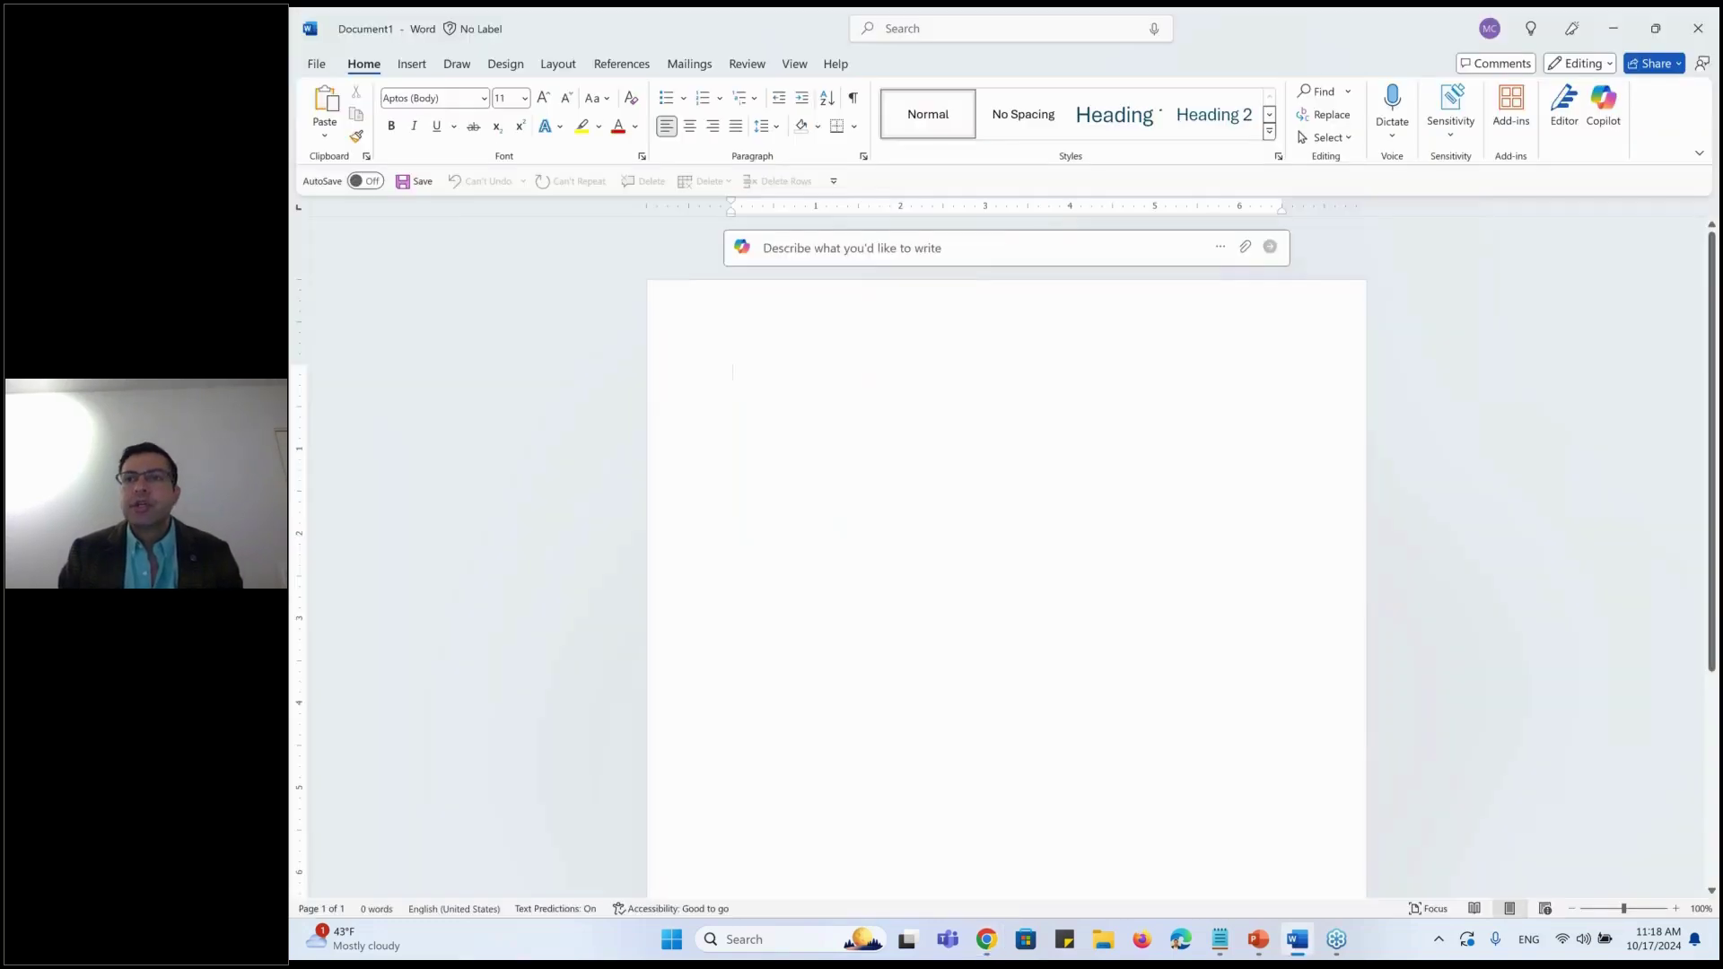
Step: Apply the Confidential > Recipients Only sensitivity label to the blank Word document
{"action": "left_click", "coordinate": [1457, 132]}
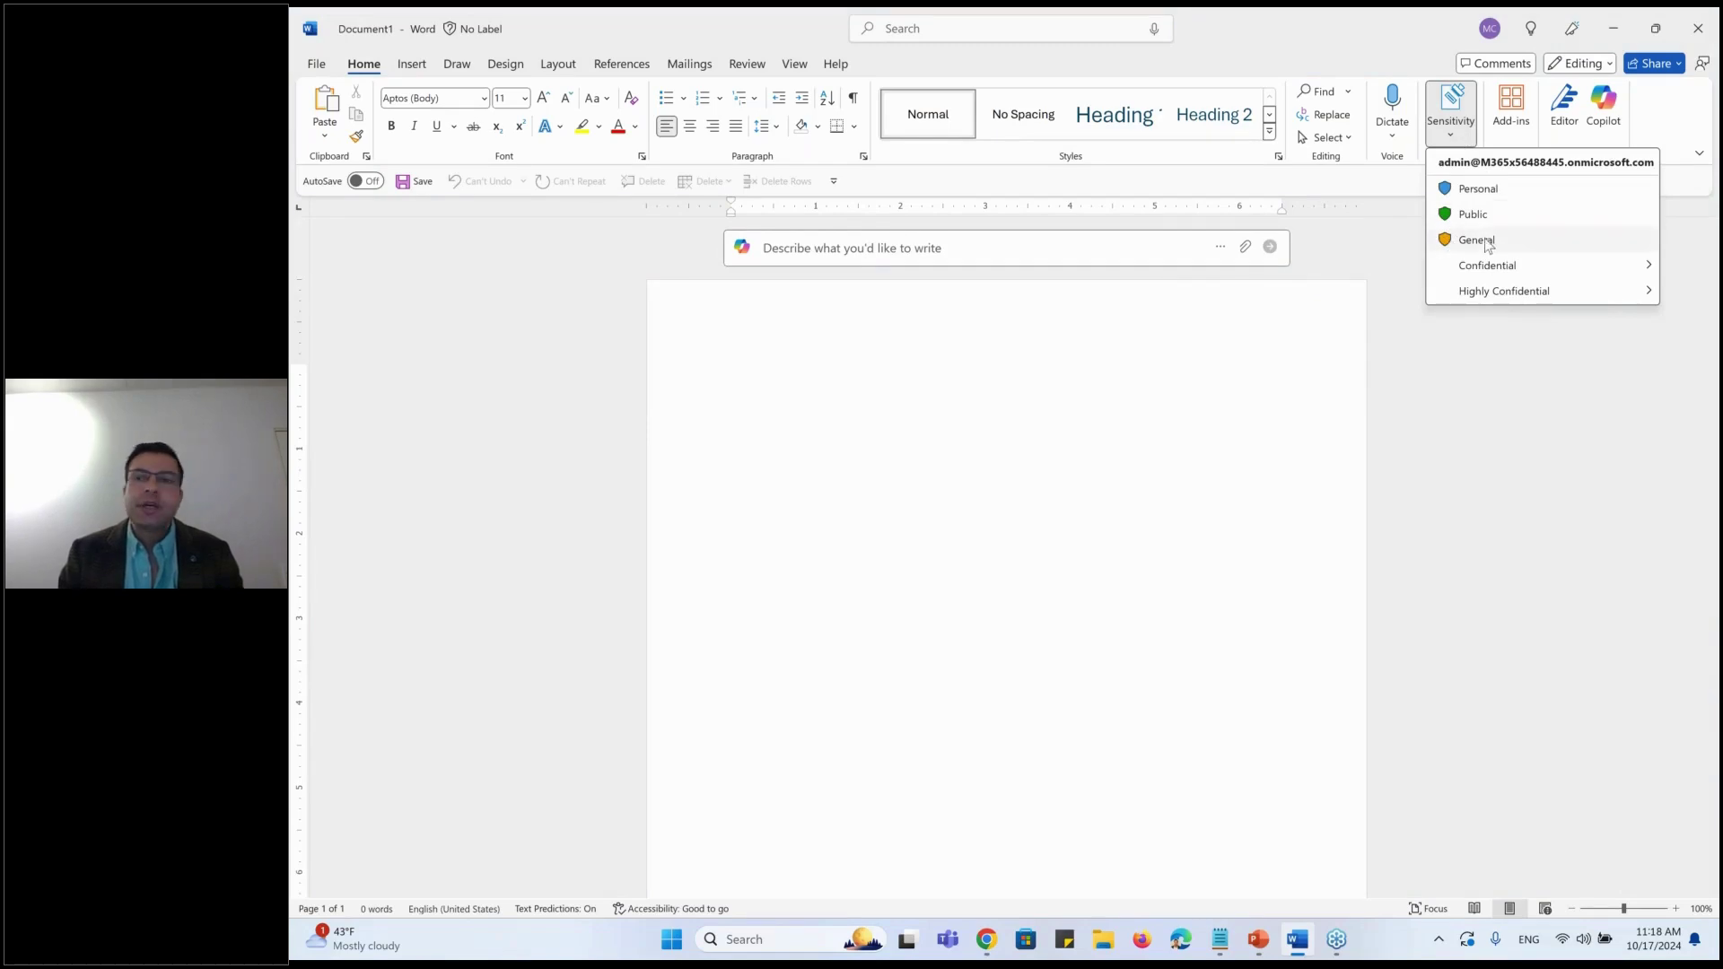
{"action": "mouse_move", "coordinate": [1490, 271]}
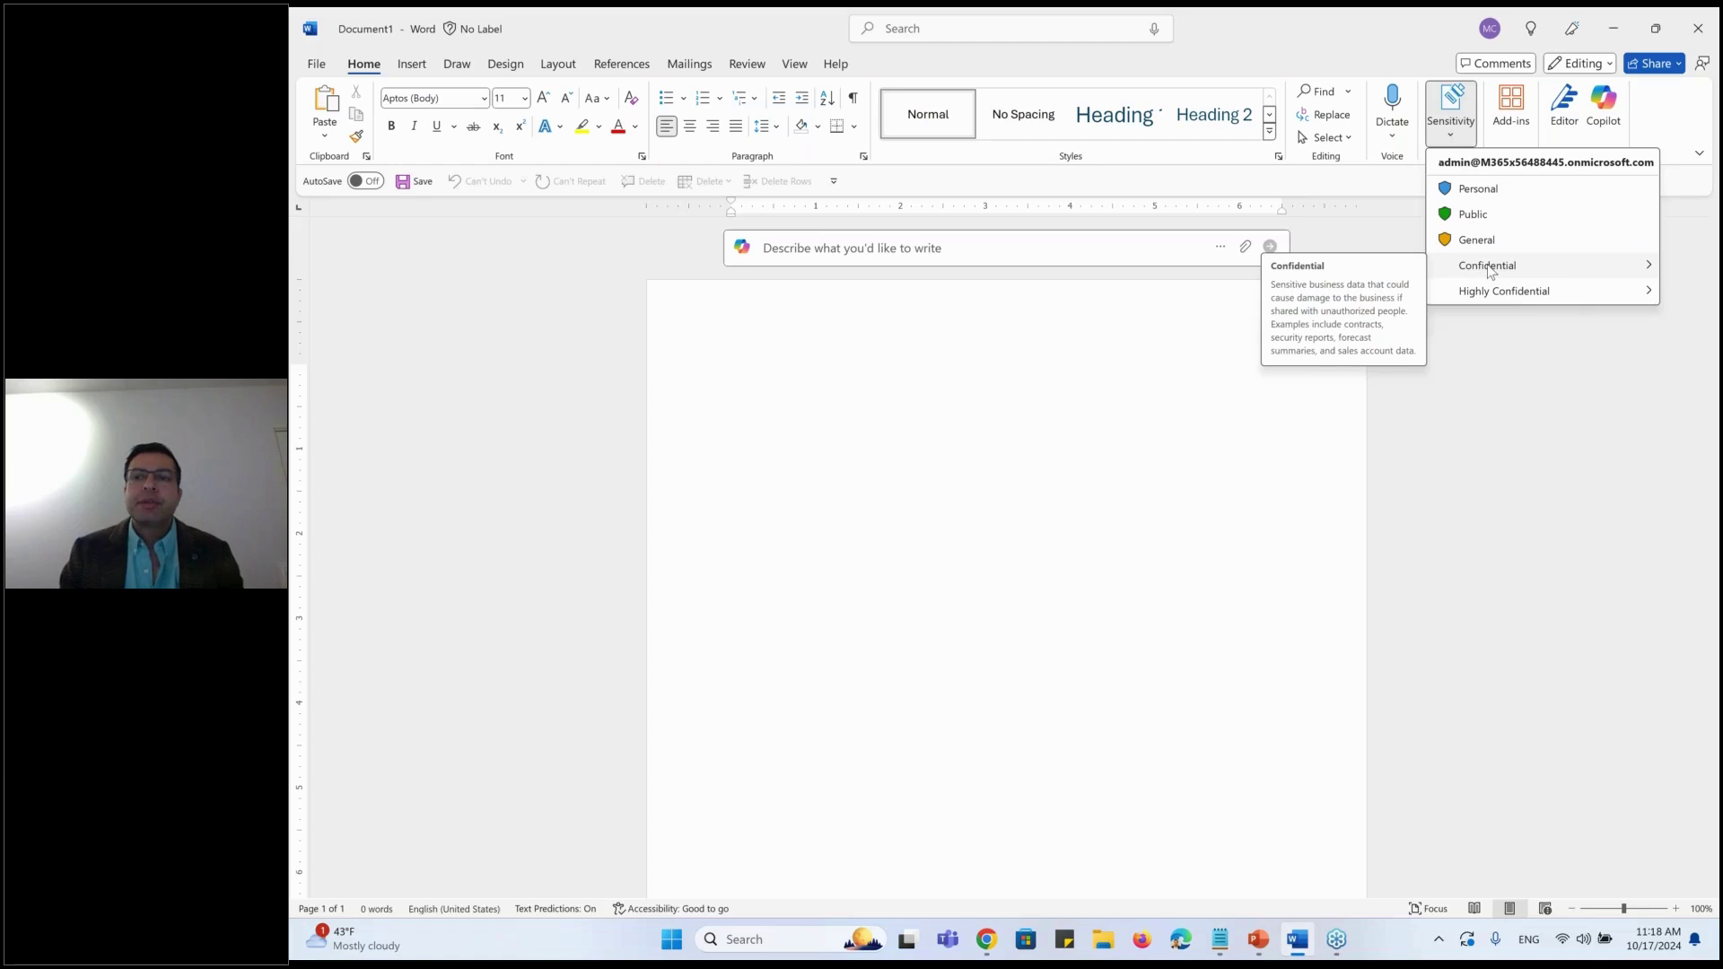
{"action": "left_click", "coordinate": [1488, 266]}
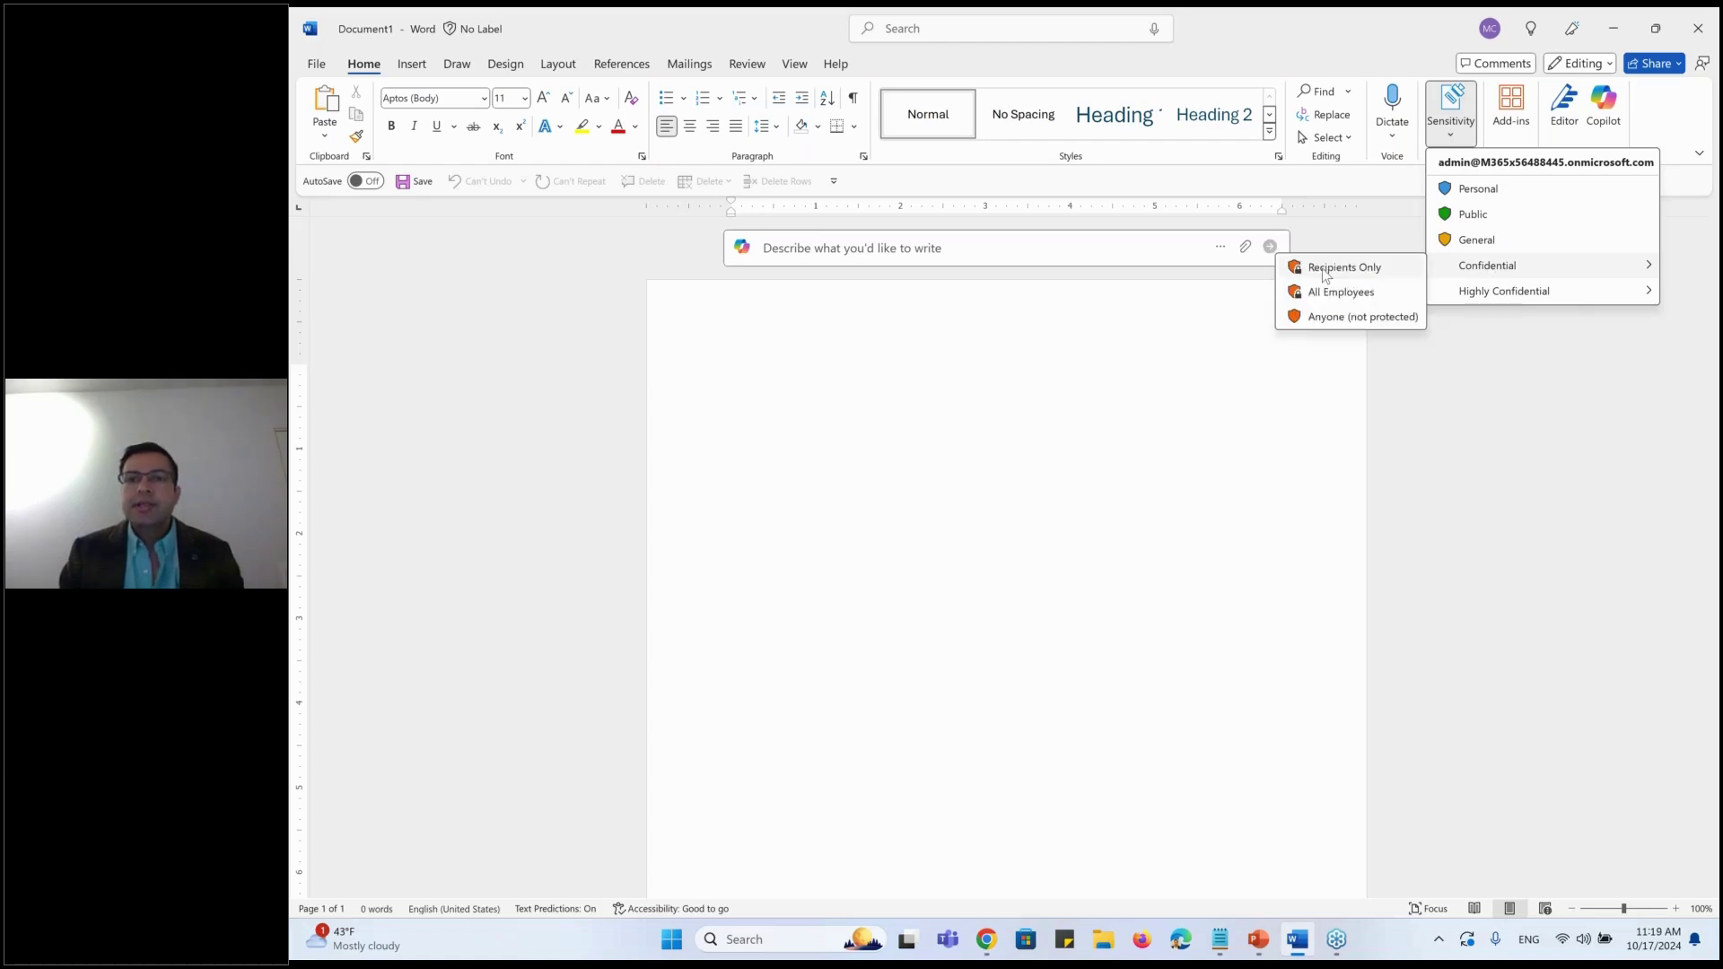
{"action": "left_click", "coordinate": [1304, 292]}
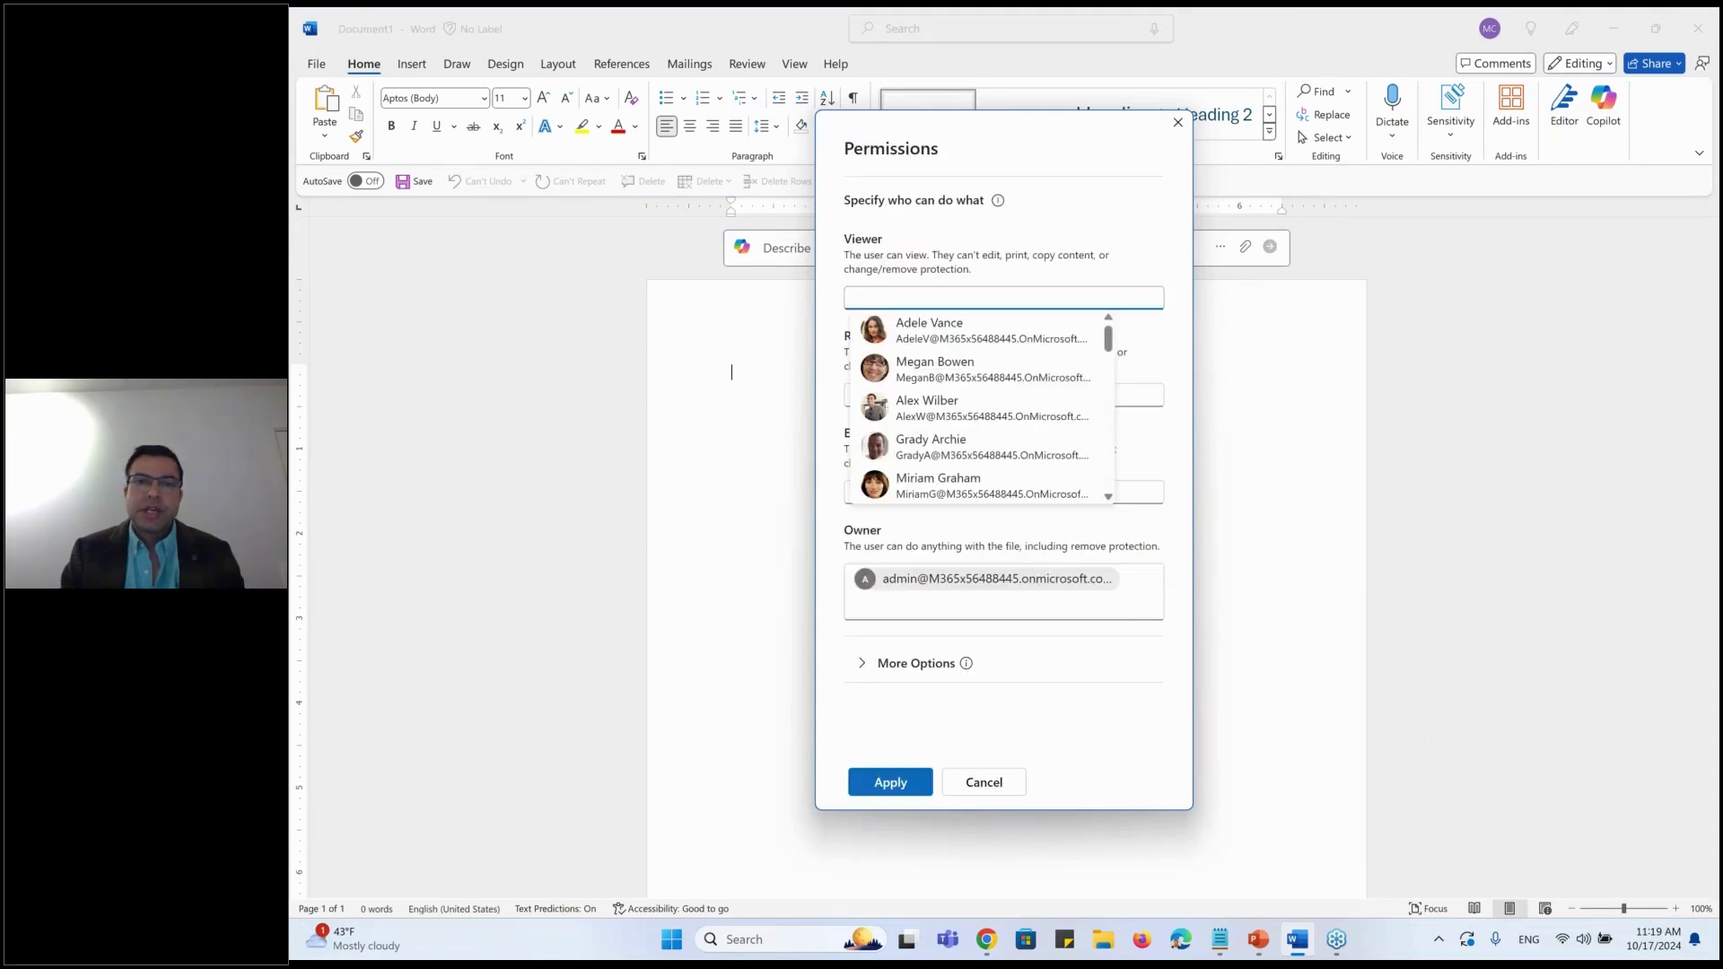
Step: Dismiss the viewer suggestions, expand More Options, and cancel the recipients-only Permissions dialog
{"action": "left_click", "coordinate": [1102, 232]}
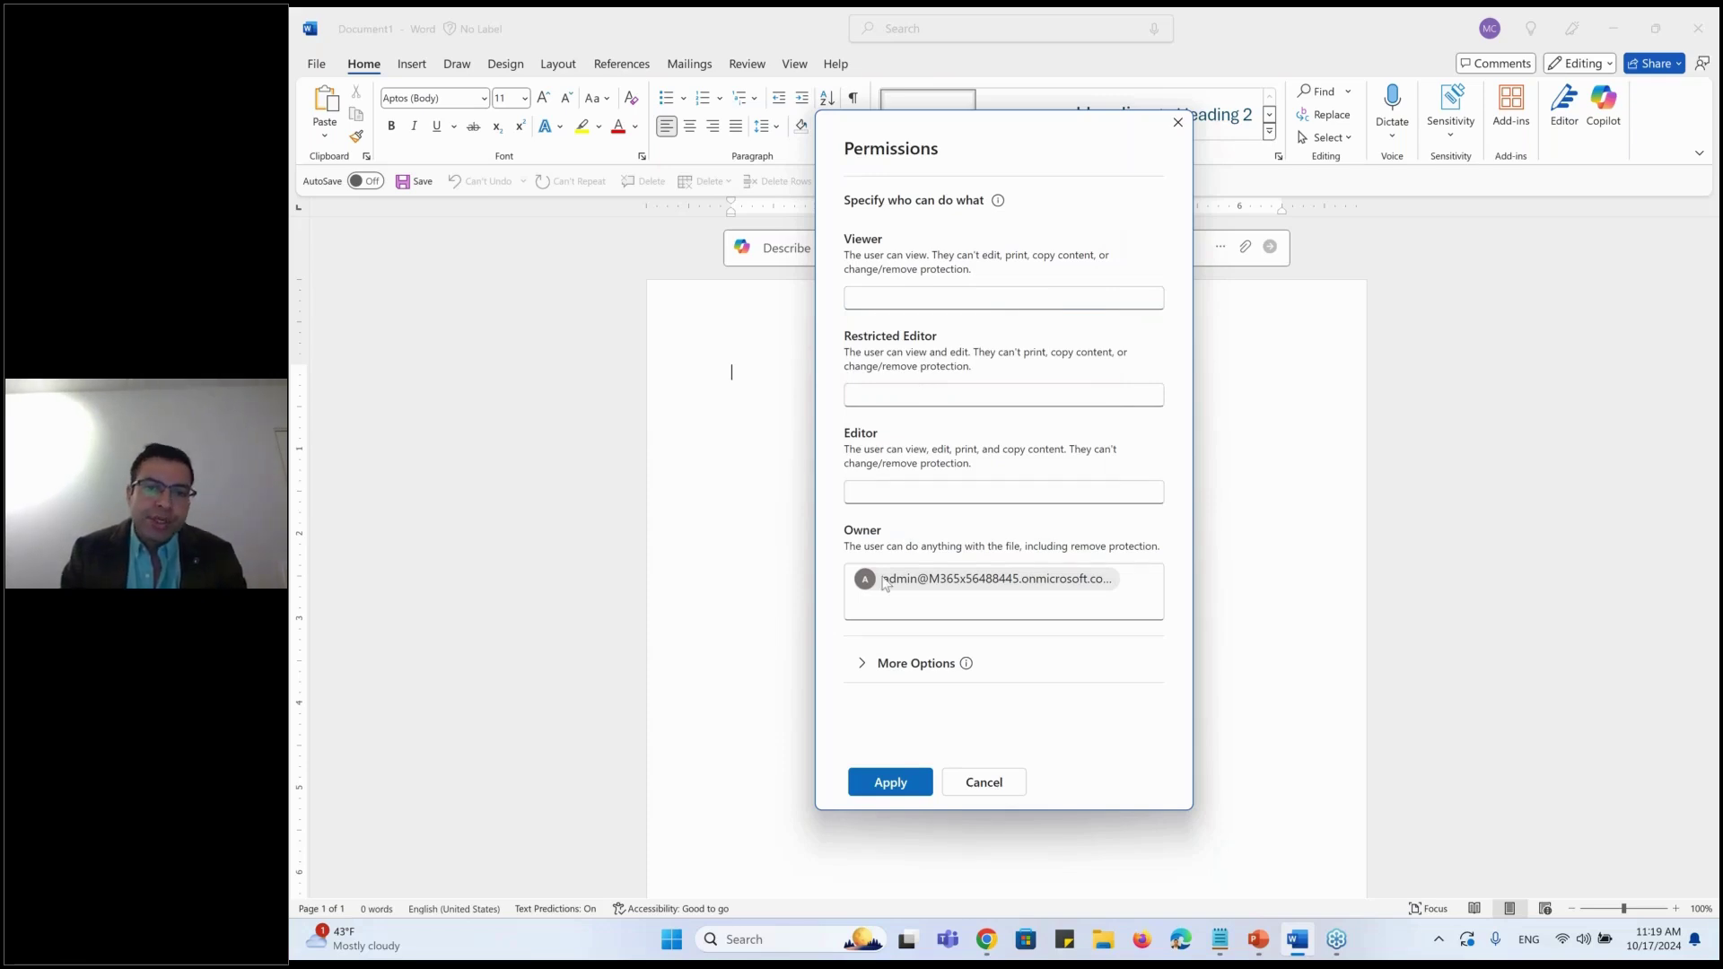
{"action": "left_click", "coordinate": [859, 673]}
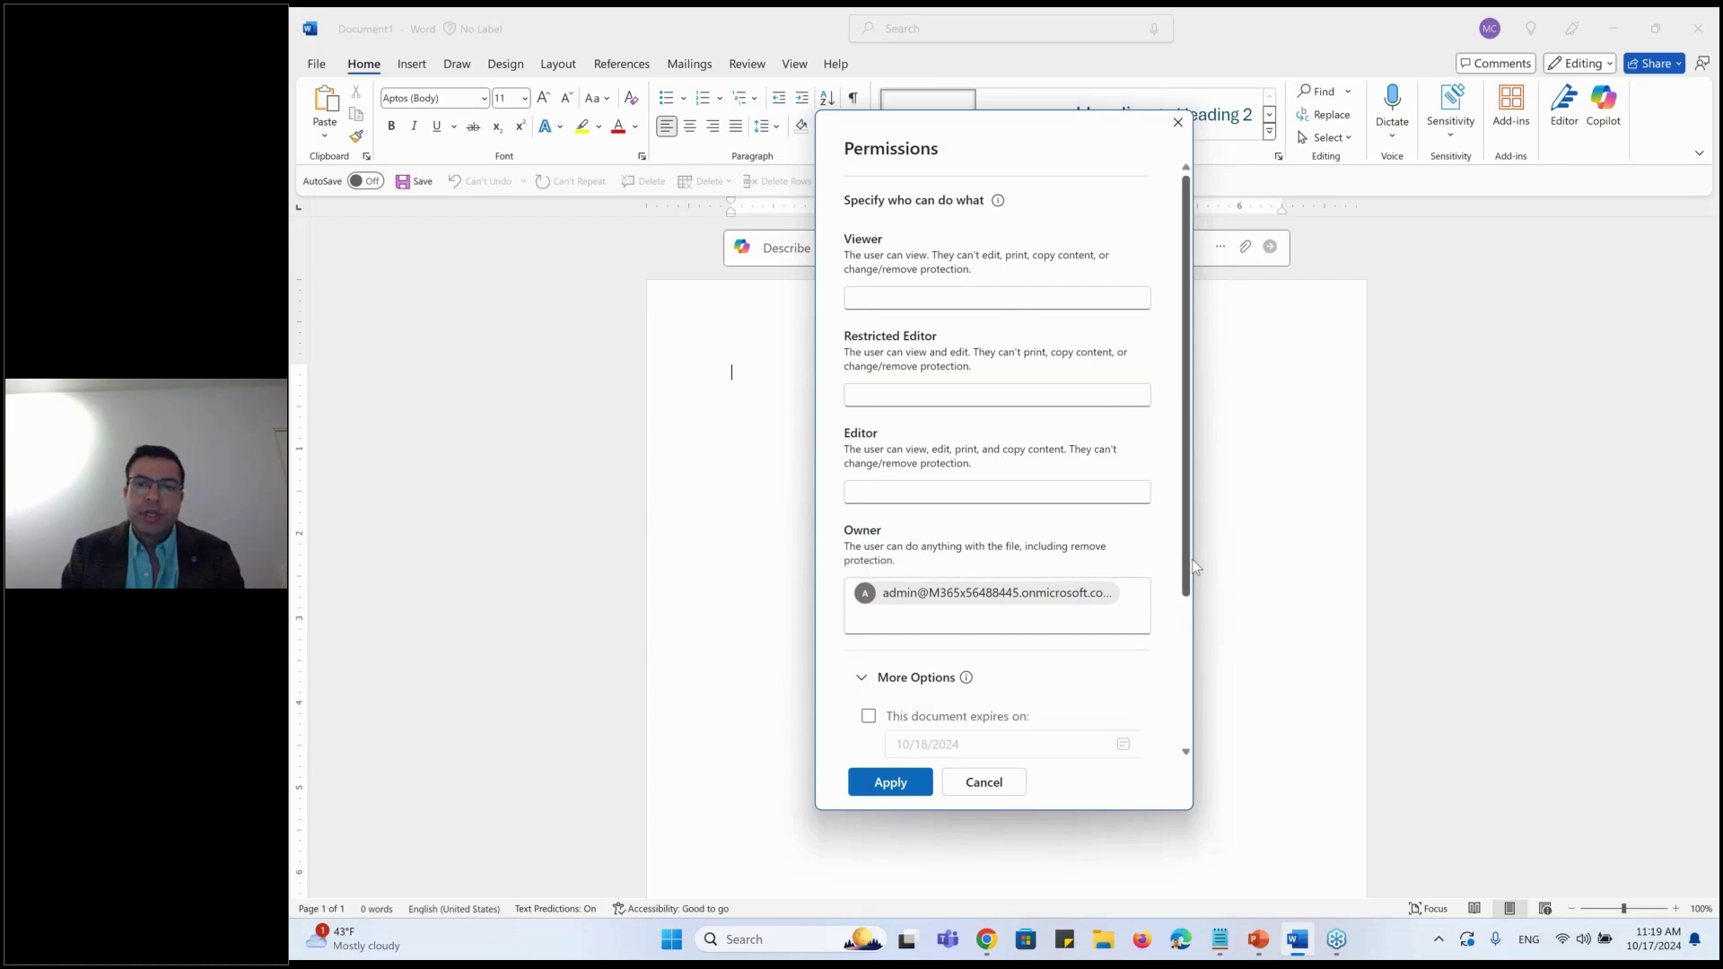
{"action": "scroll", "coordinate": [1053, 653], "scroll_direction": "down", "scroll_amount": 2}
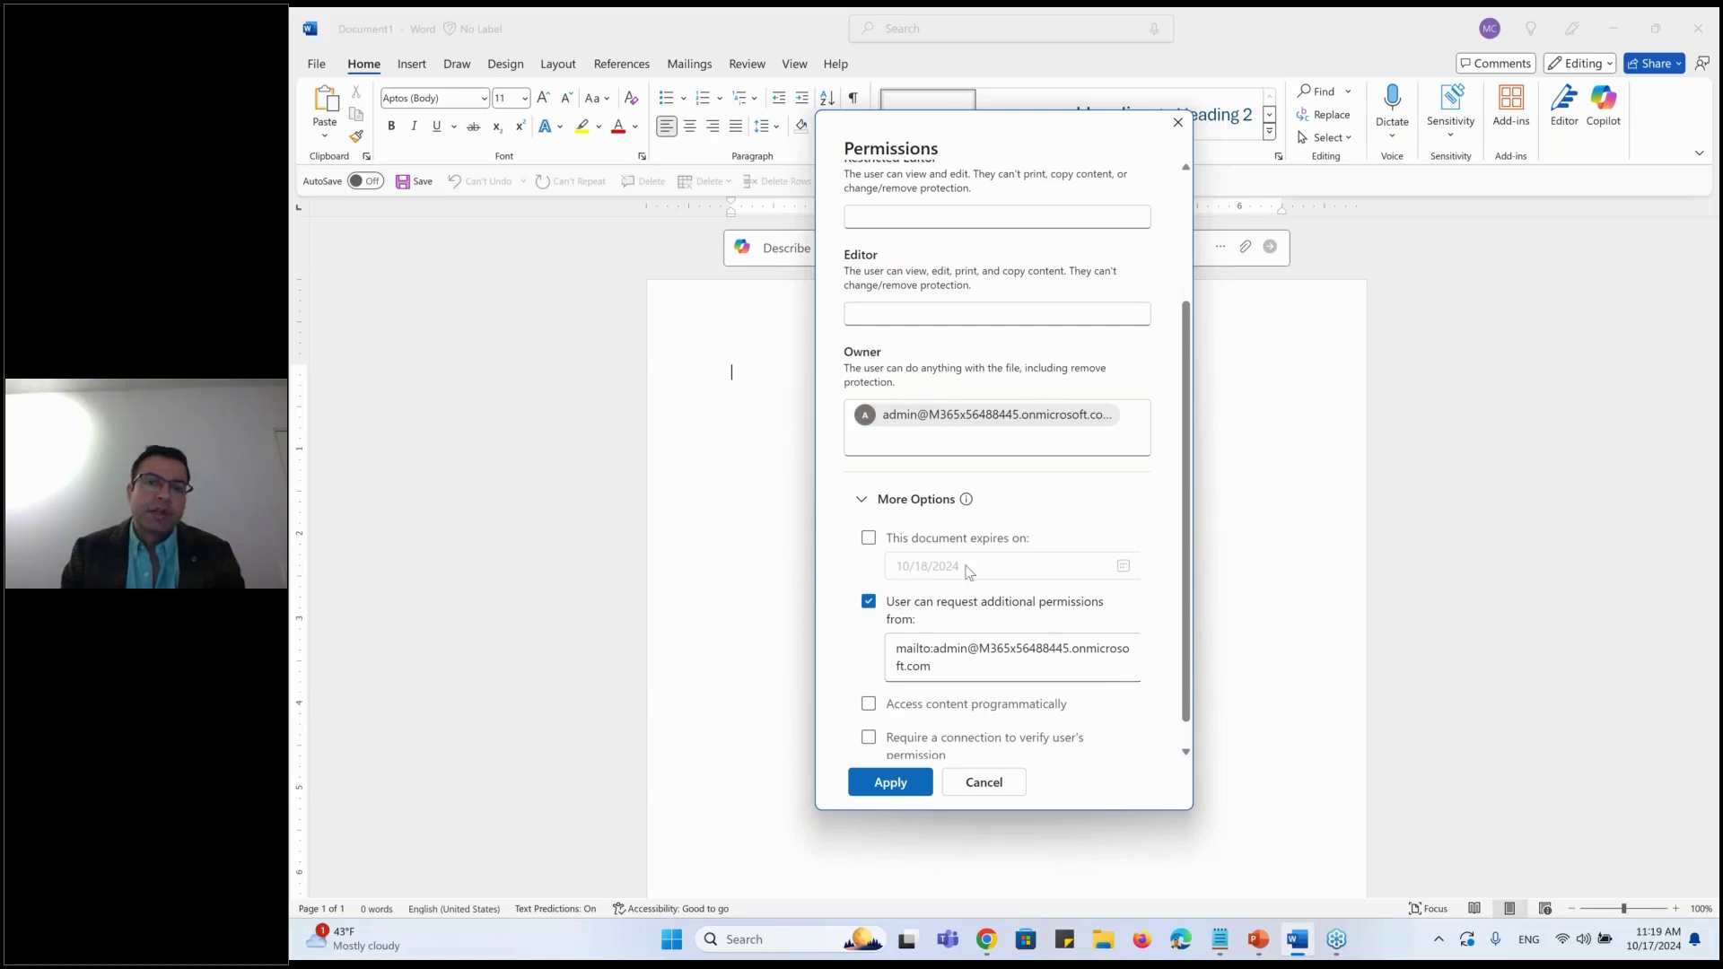
{"action": "left_click", "coordinate": [1451, 110]}
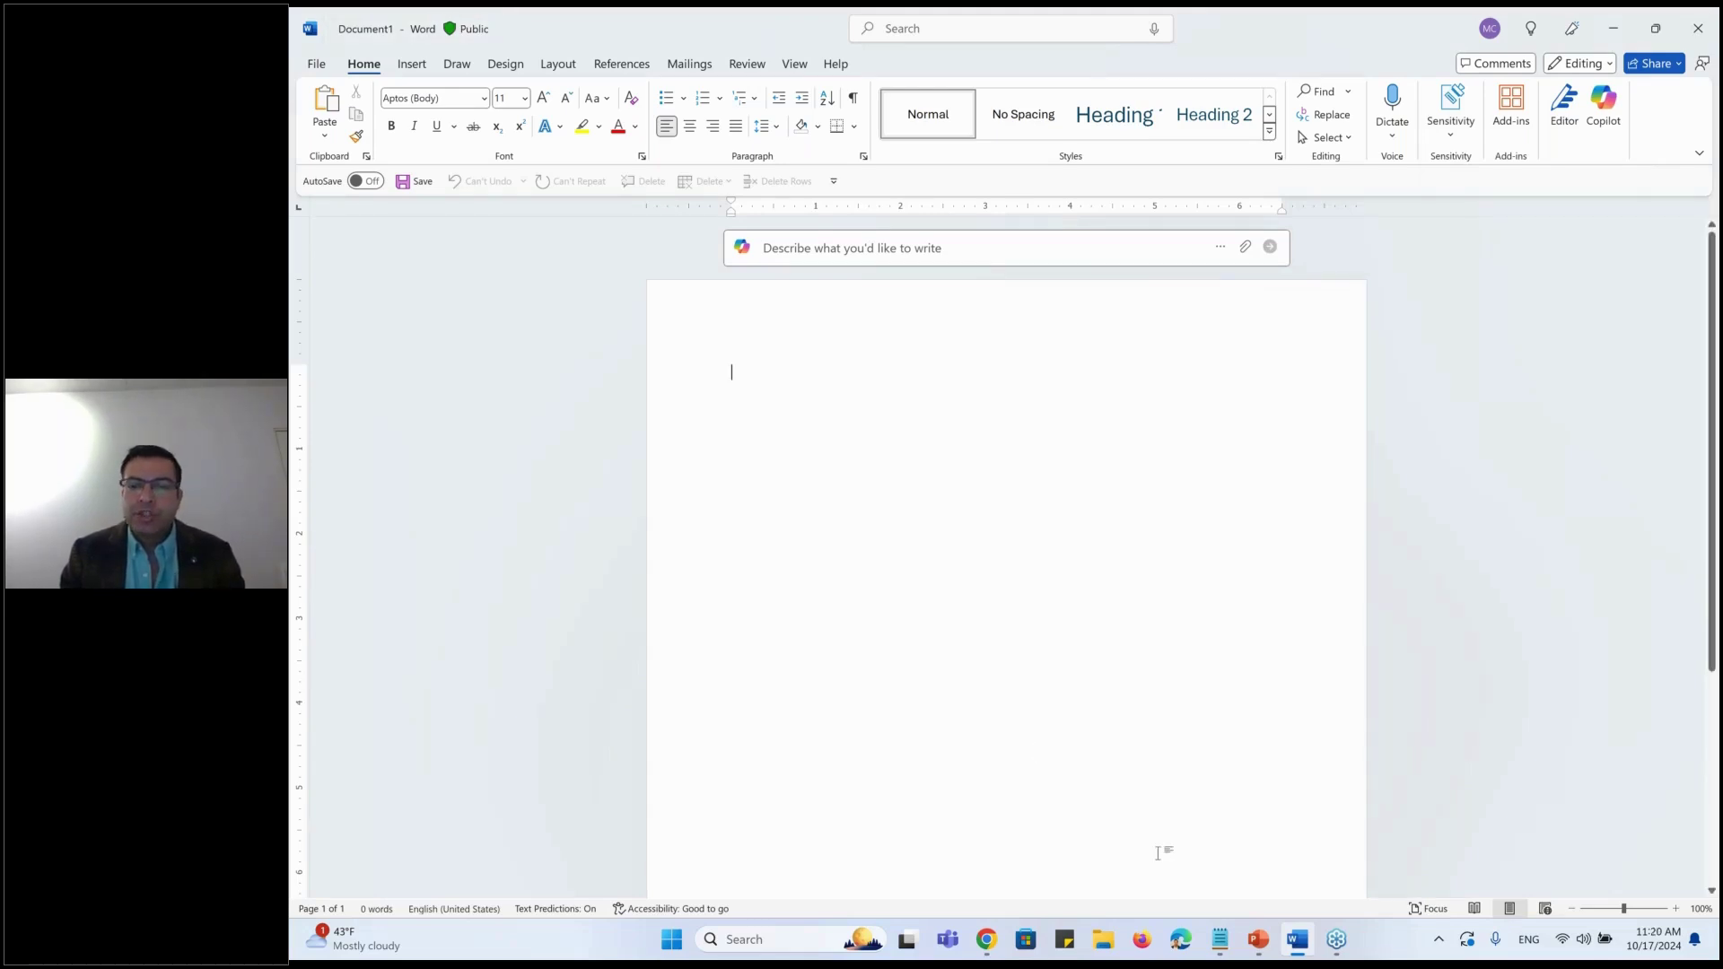
Step: Open the ESPCSharePoint site's empty Documents library and show the New file options
{"action": "left_click", "coordinate": [985, 942]}
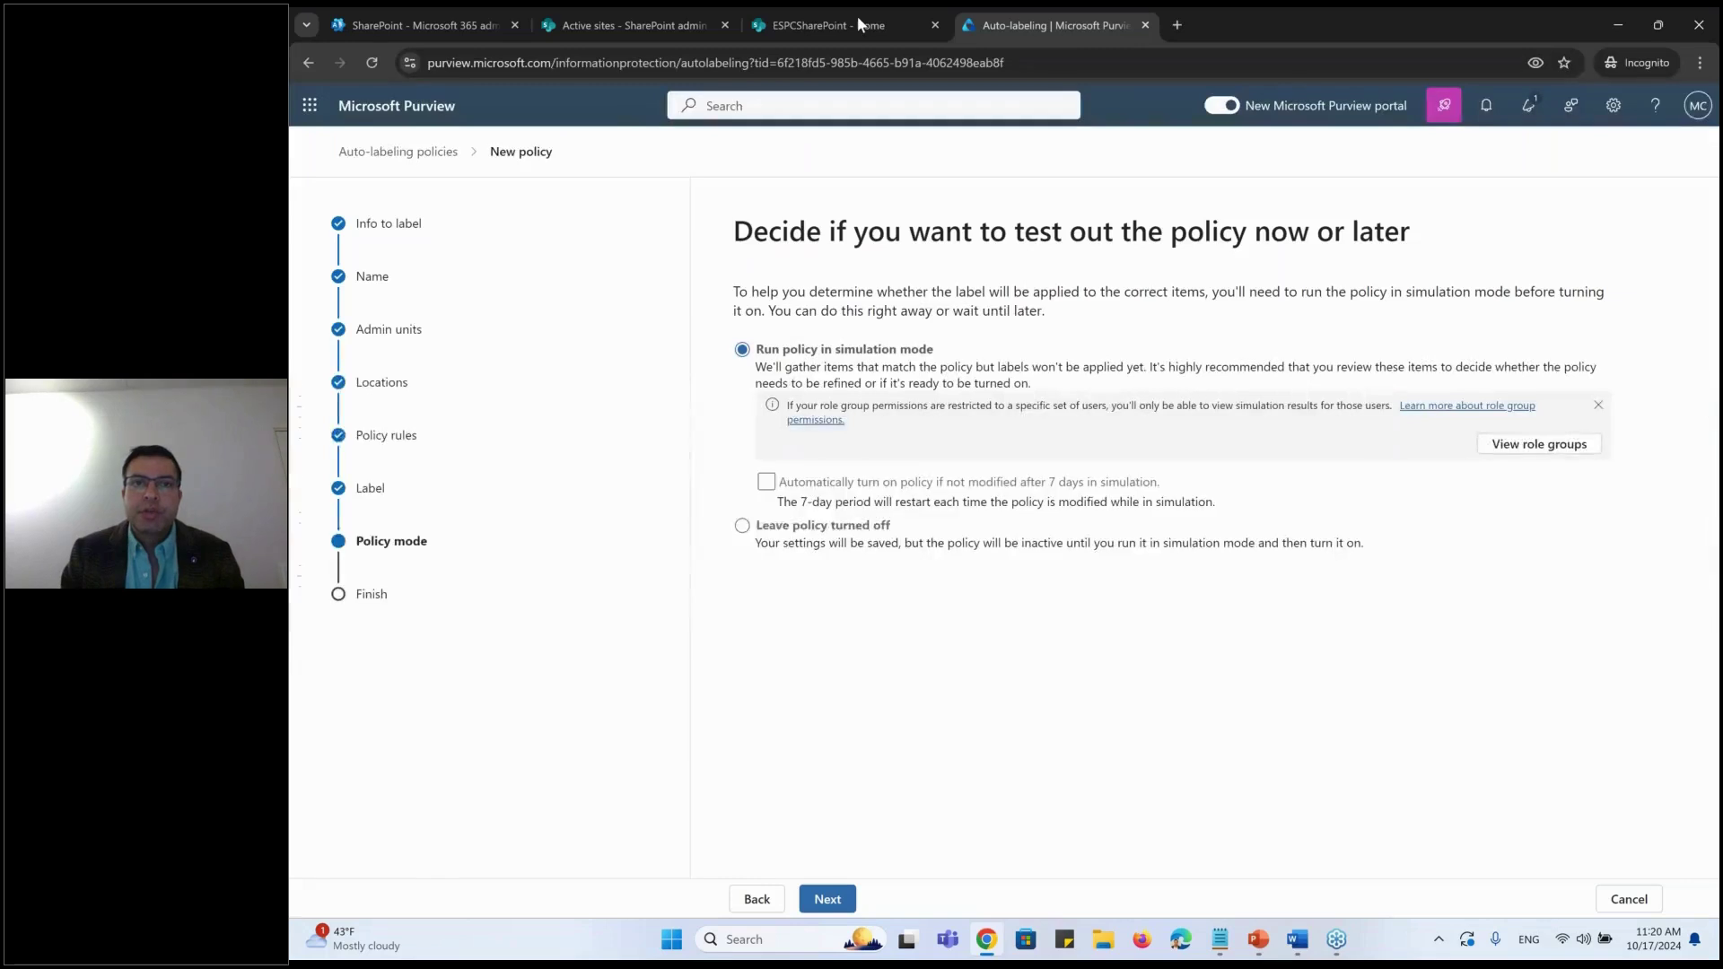
{"action": "left_click", "coordinate": [828, 25]}
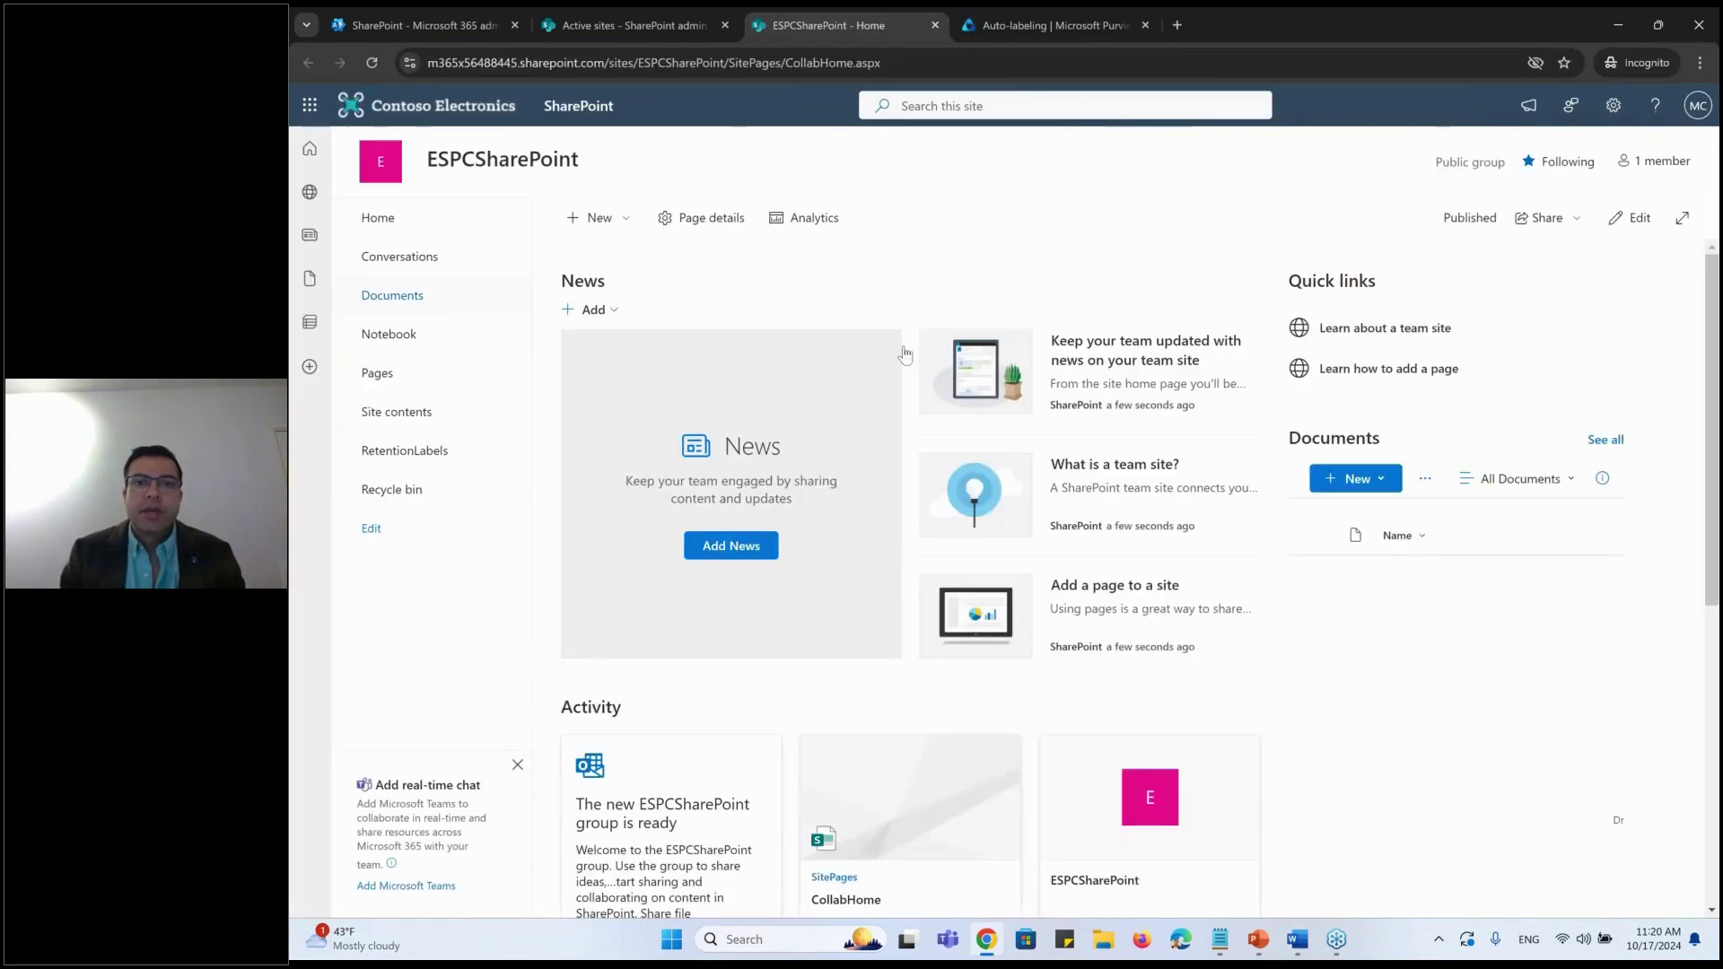
{"action": "left_click", "coordinate": [394, 296]}
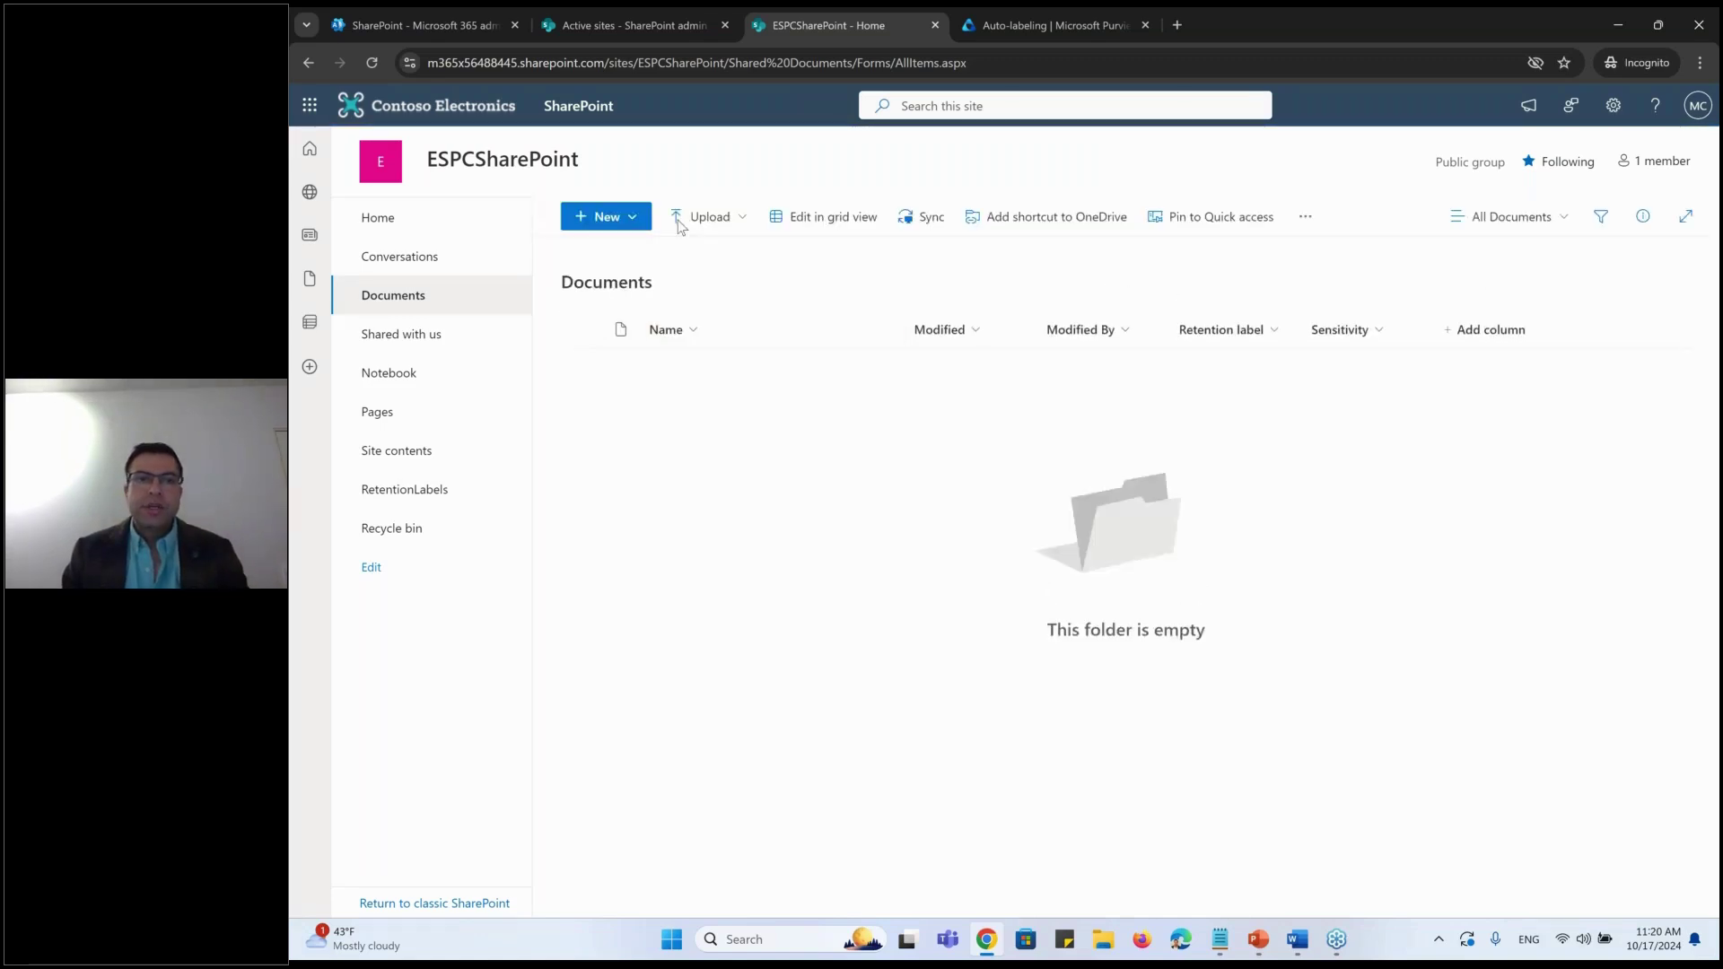
{"action": "left_click", "coordinate": [619, 217]}
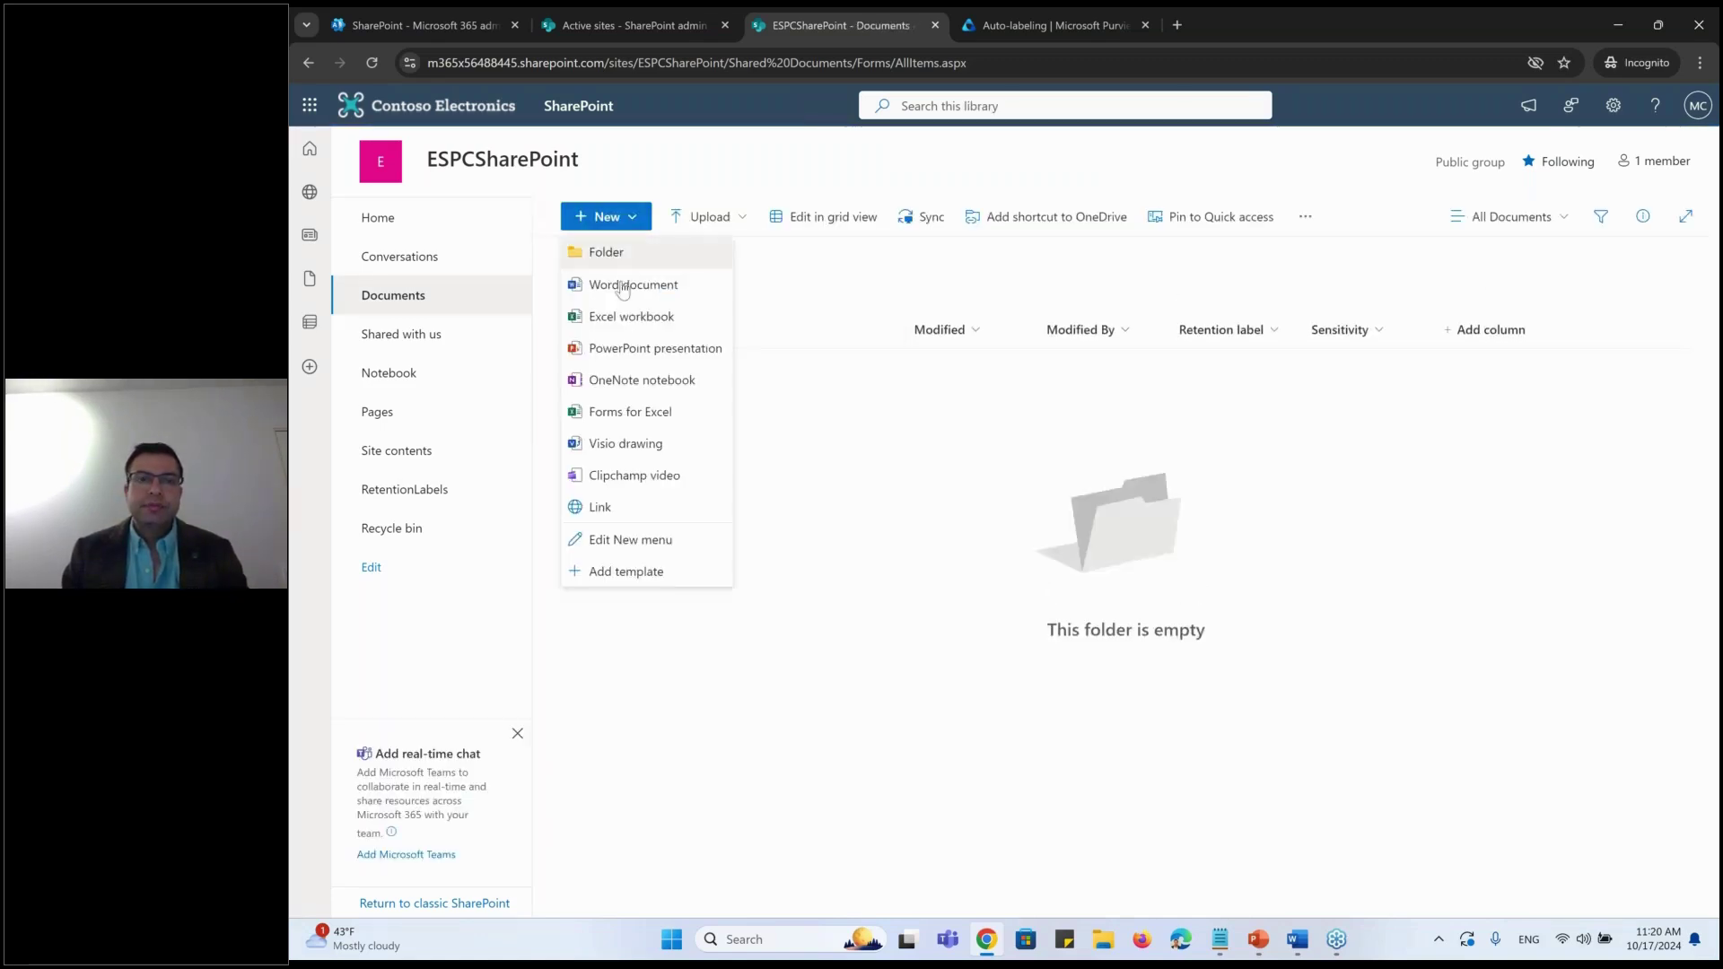
Step: Create a new Word document in the library and label it Confidential \ All Employees
{"action": "left_click", "coordinate": [623, 287]}
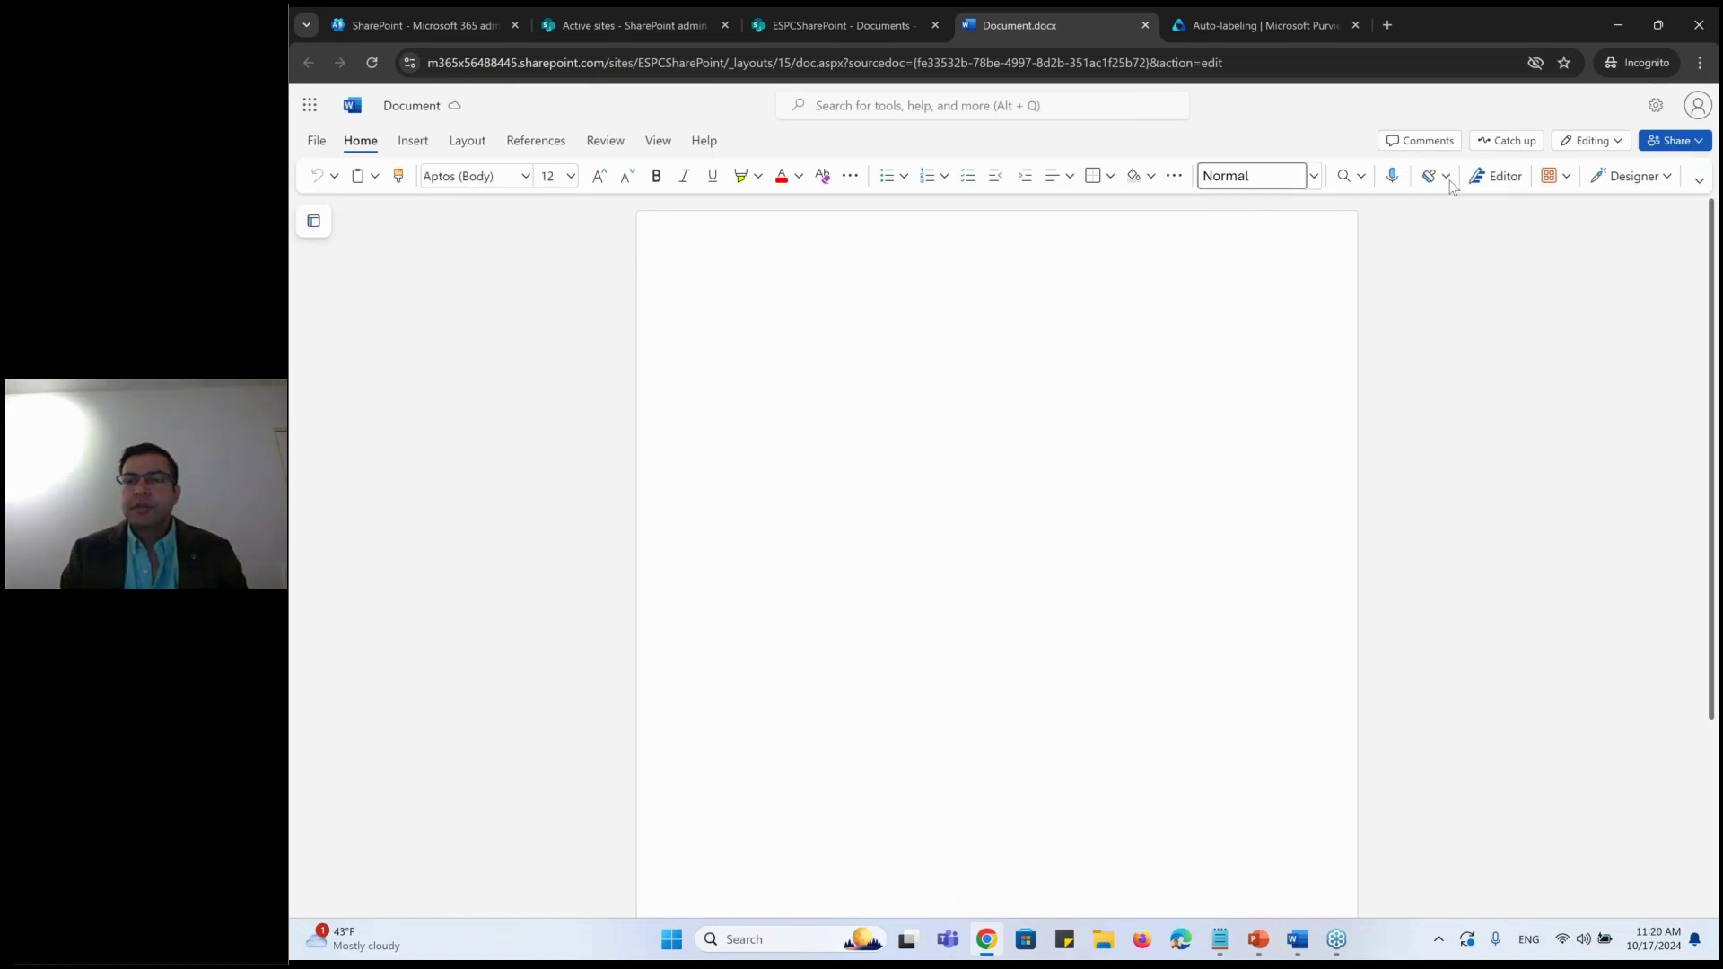
{"action": "left_click", "coordinate": [1447, 184]}
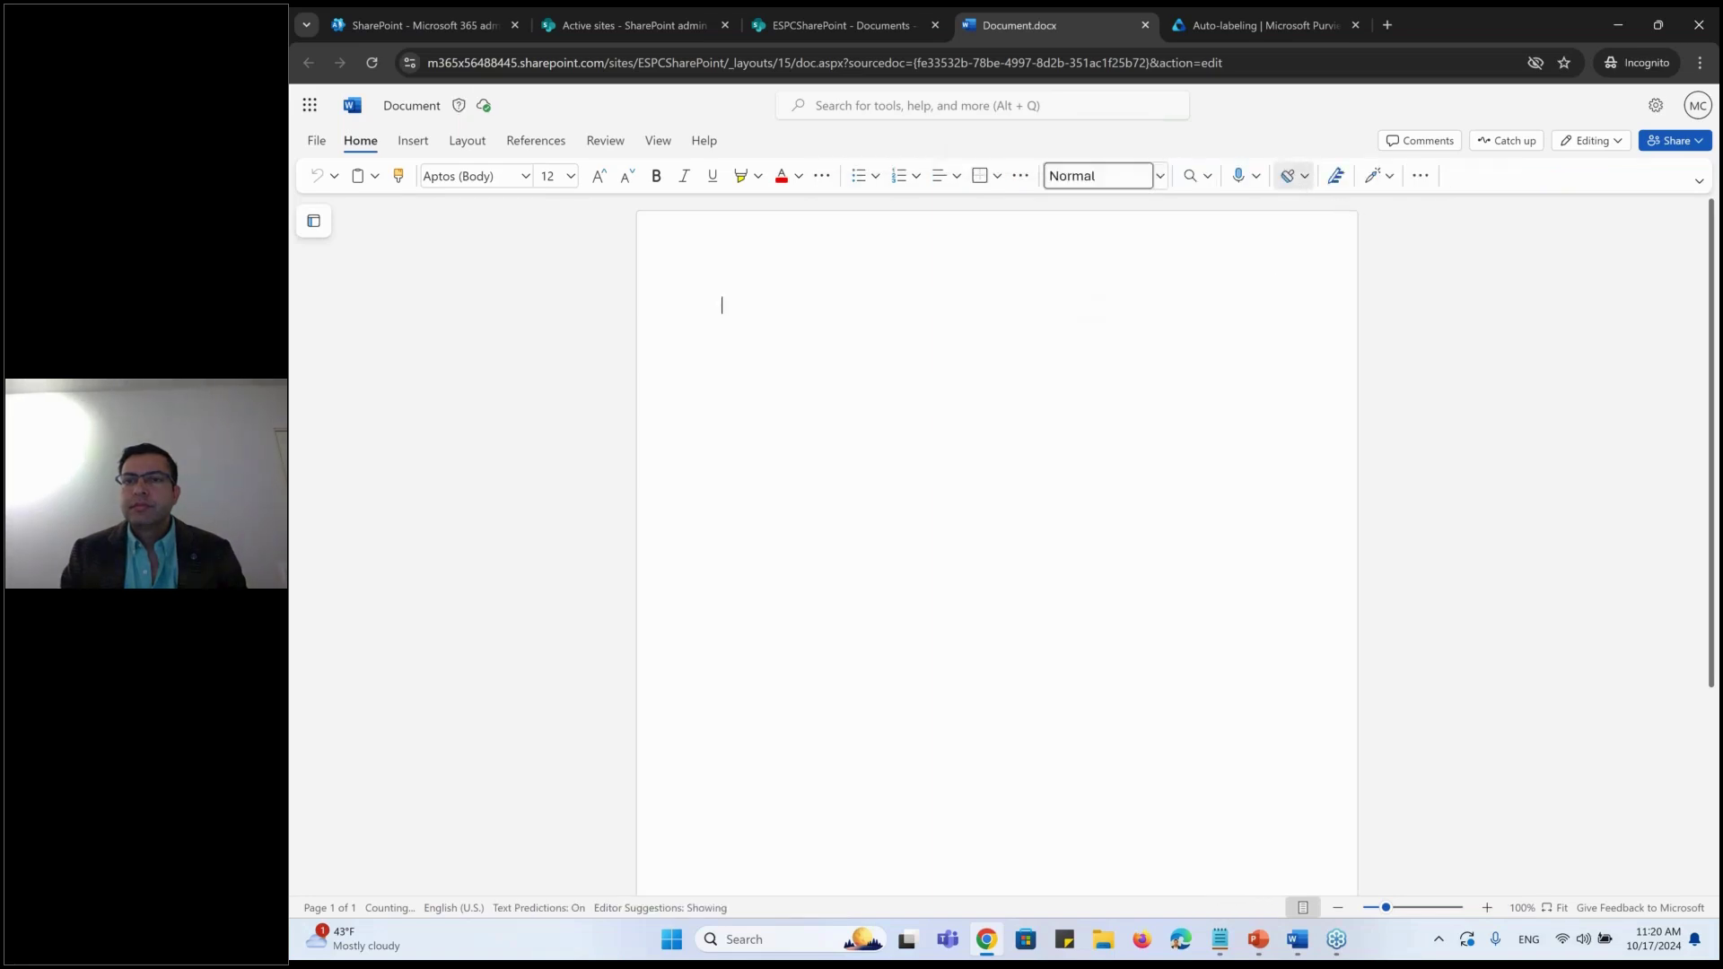
{"action": "left_click", "coordinate": [1292, 182]}
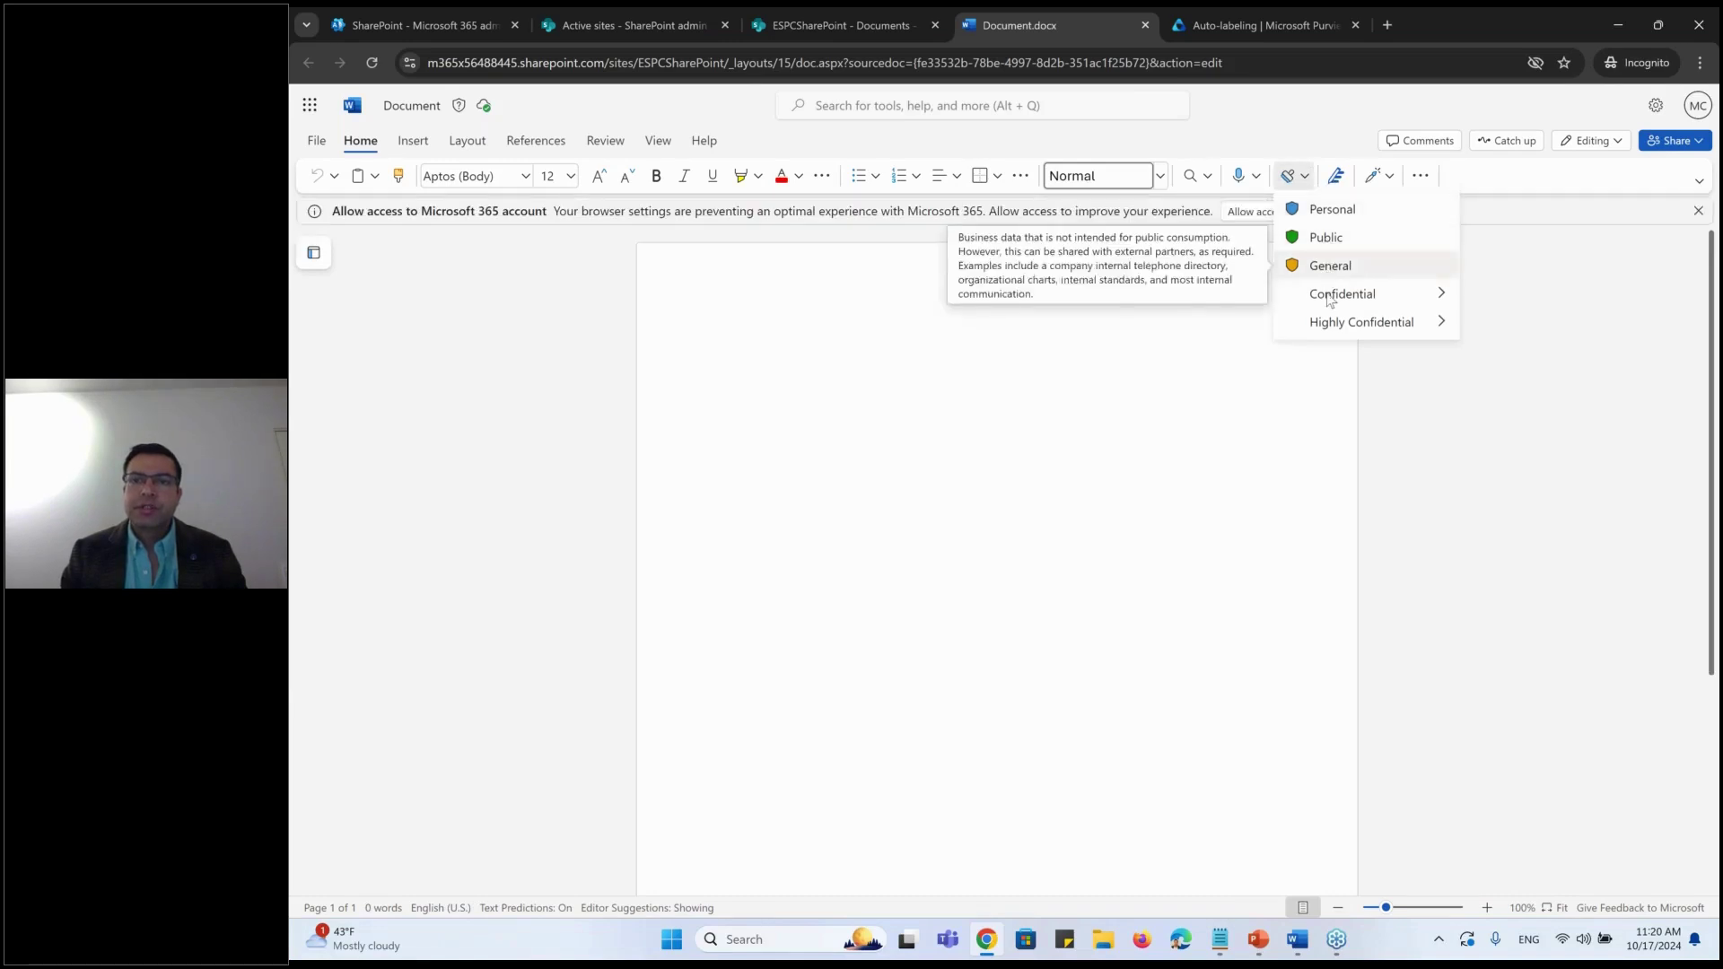
{"action": "mouse_move", "coordinate": [1331, 296]}
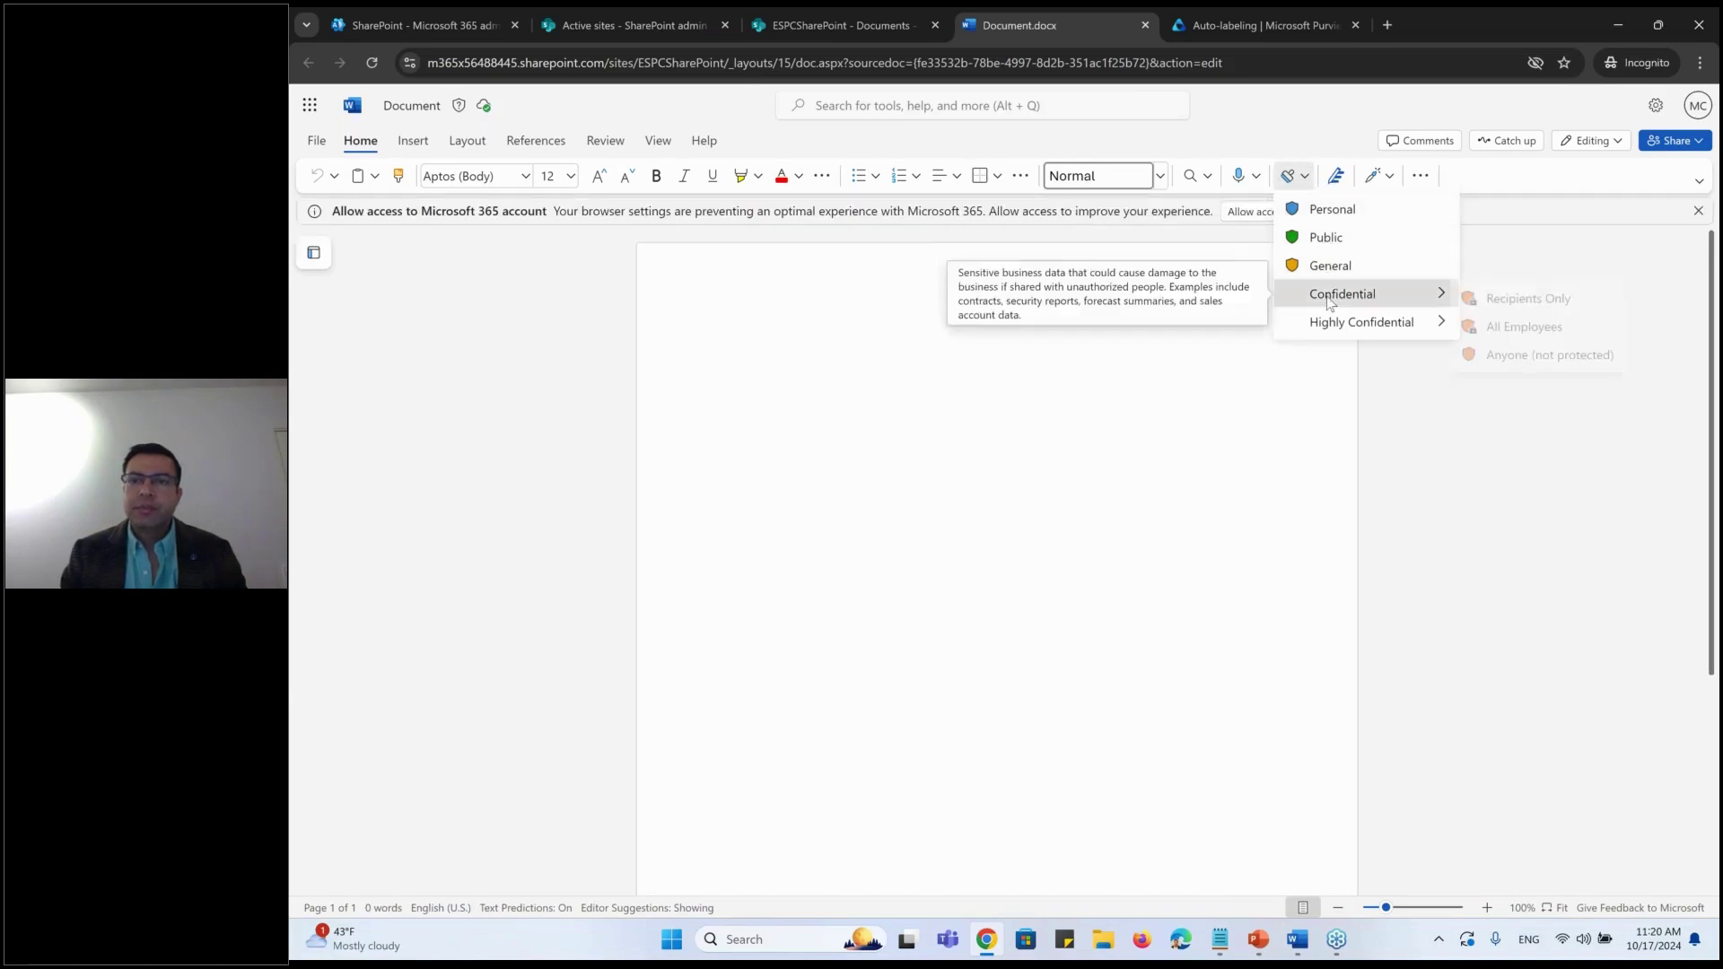
{"action": "left_click", "coordinate": [1532, 327]}
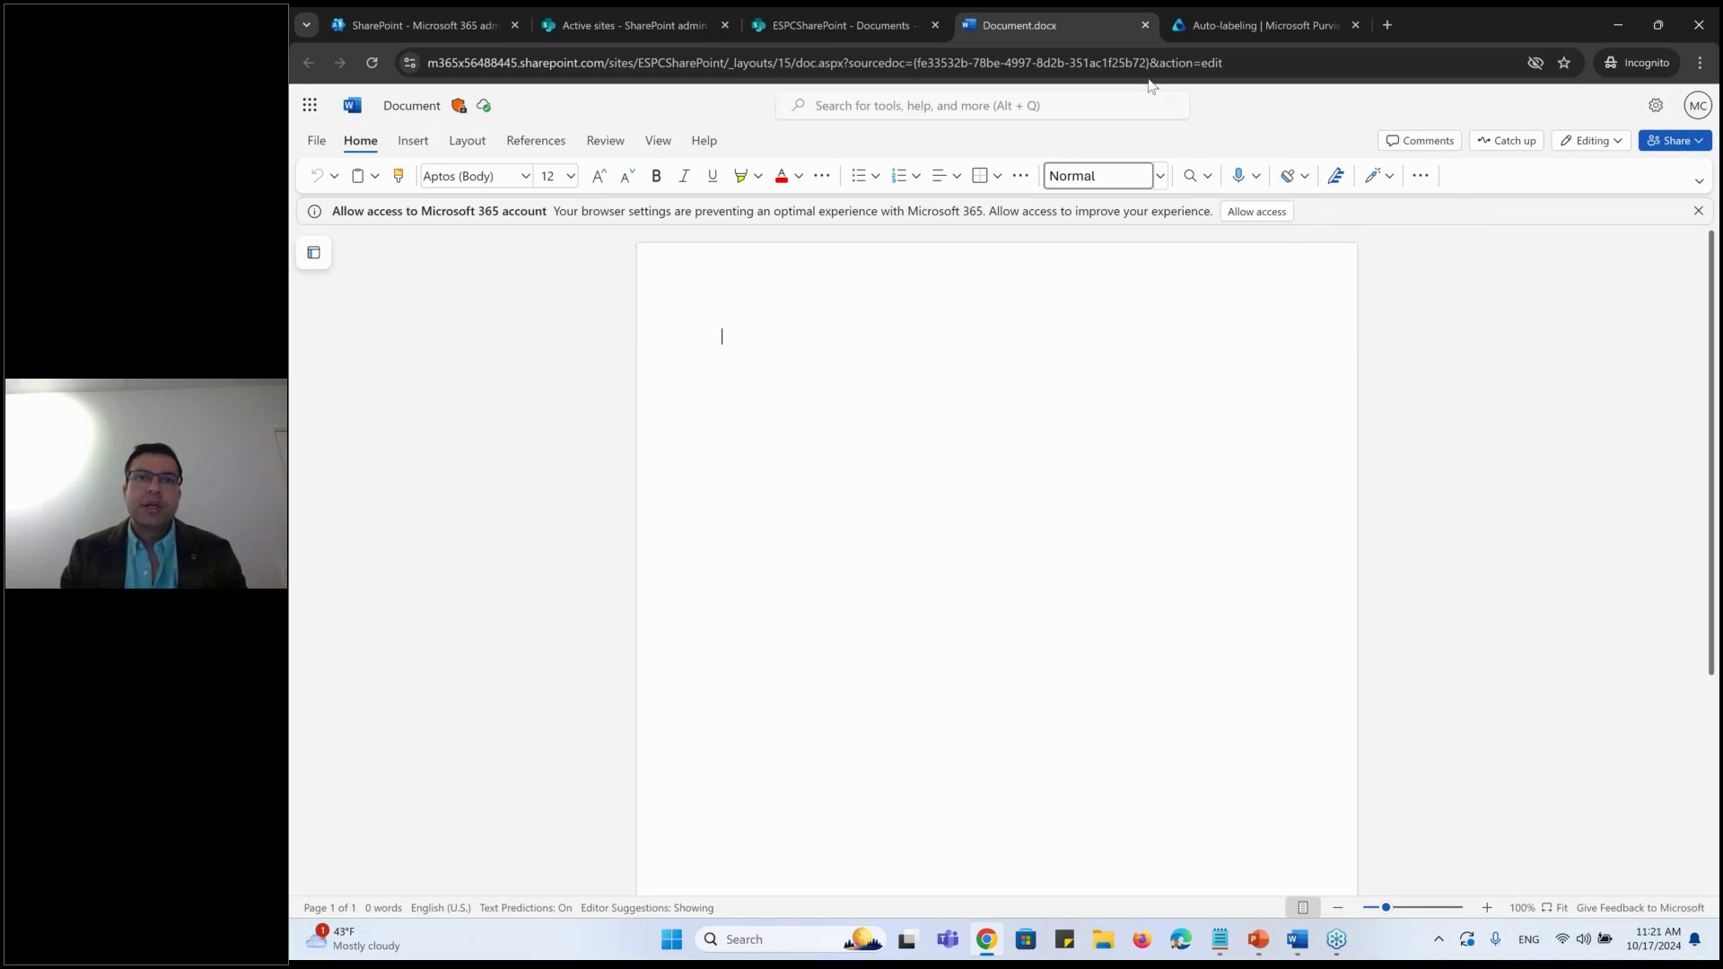
Step: Cancel closing the Word tab and return to the ESPCSharePoint Documents library
{"action": "left_click", "coordinate": [1146, 26]}
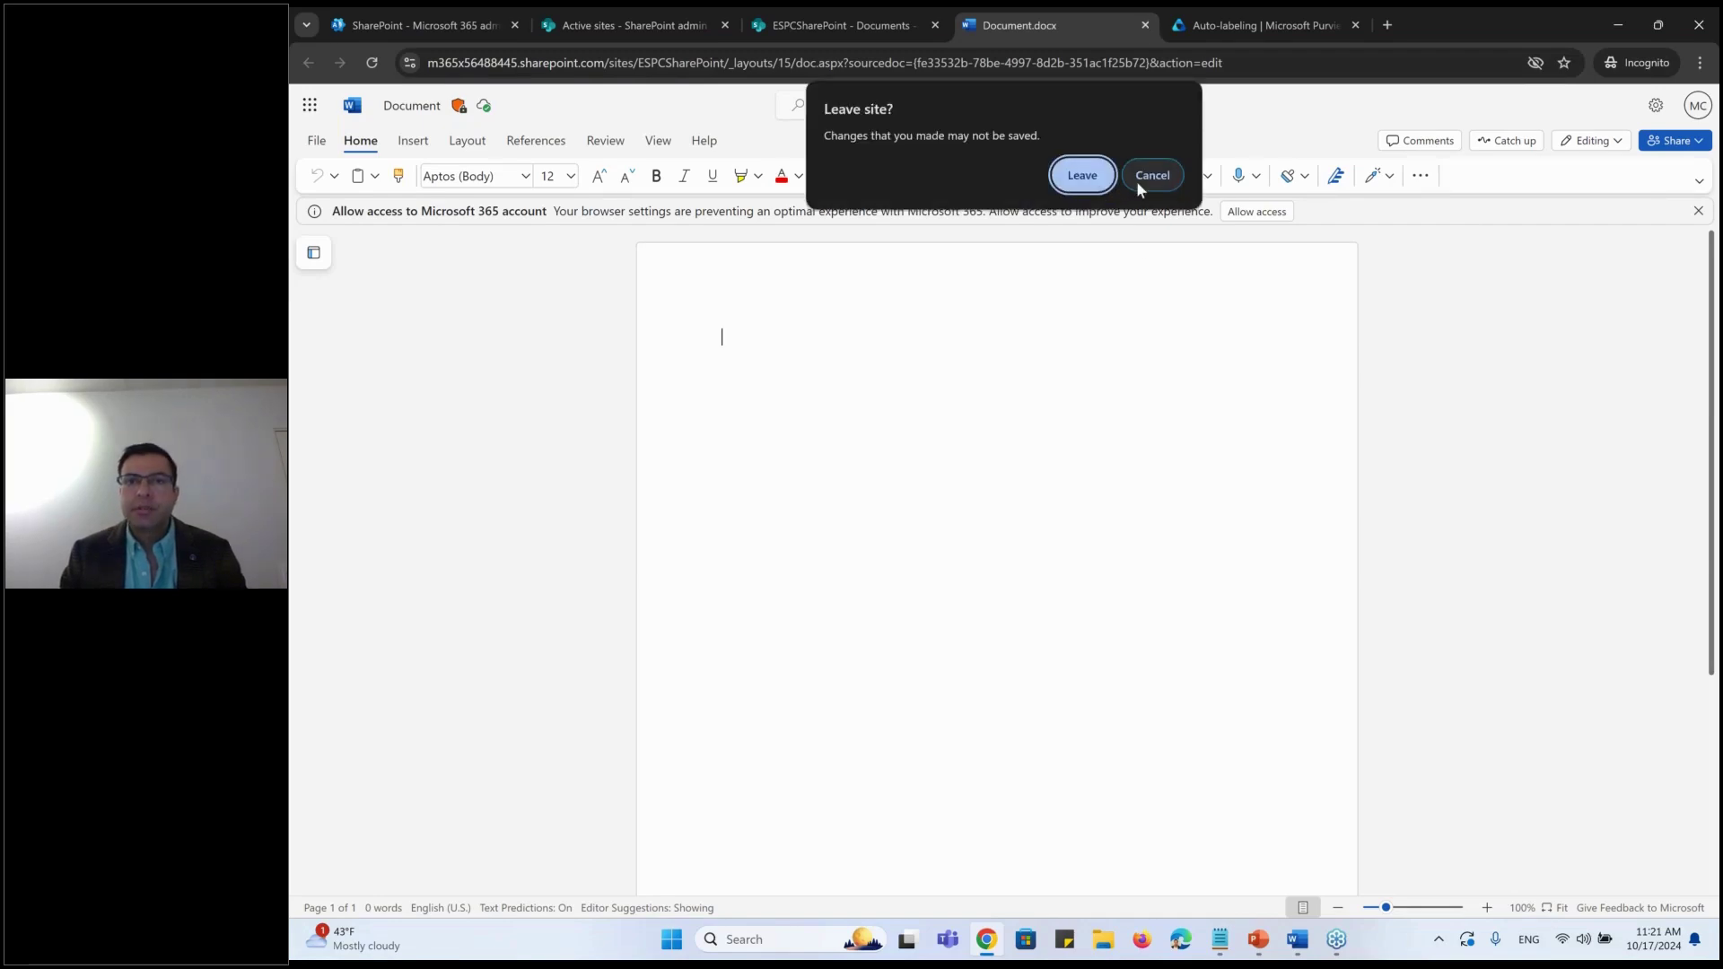
{"action": "key", "text": "Escape"}
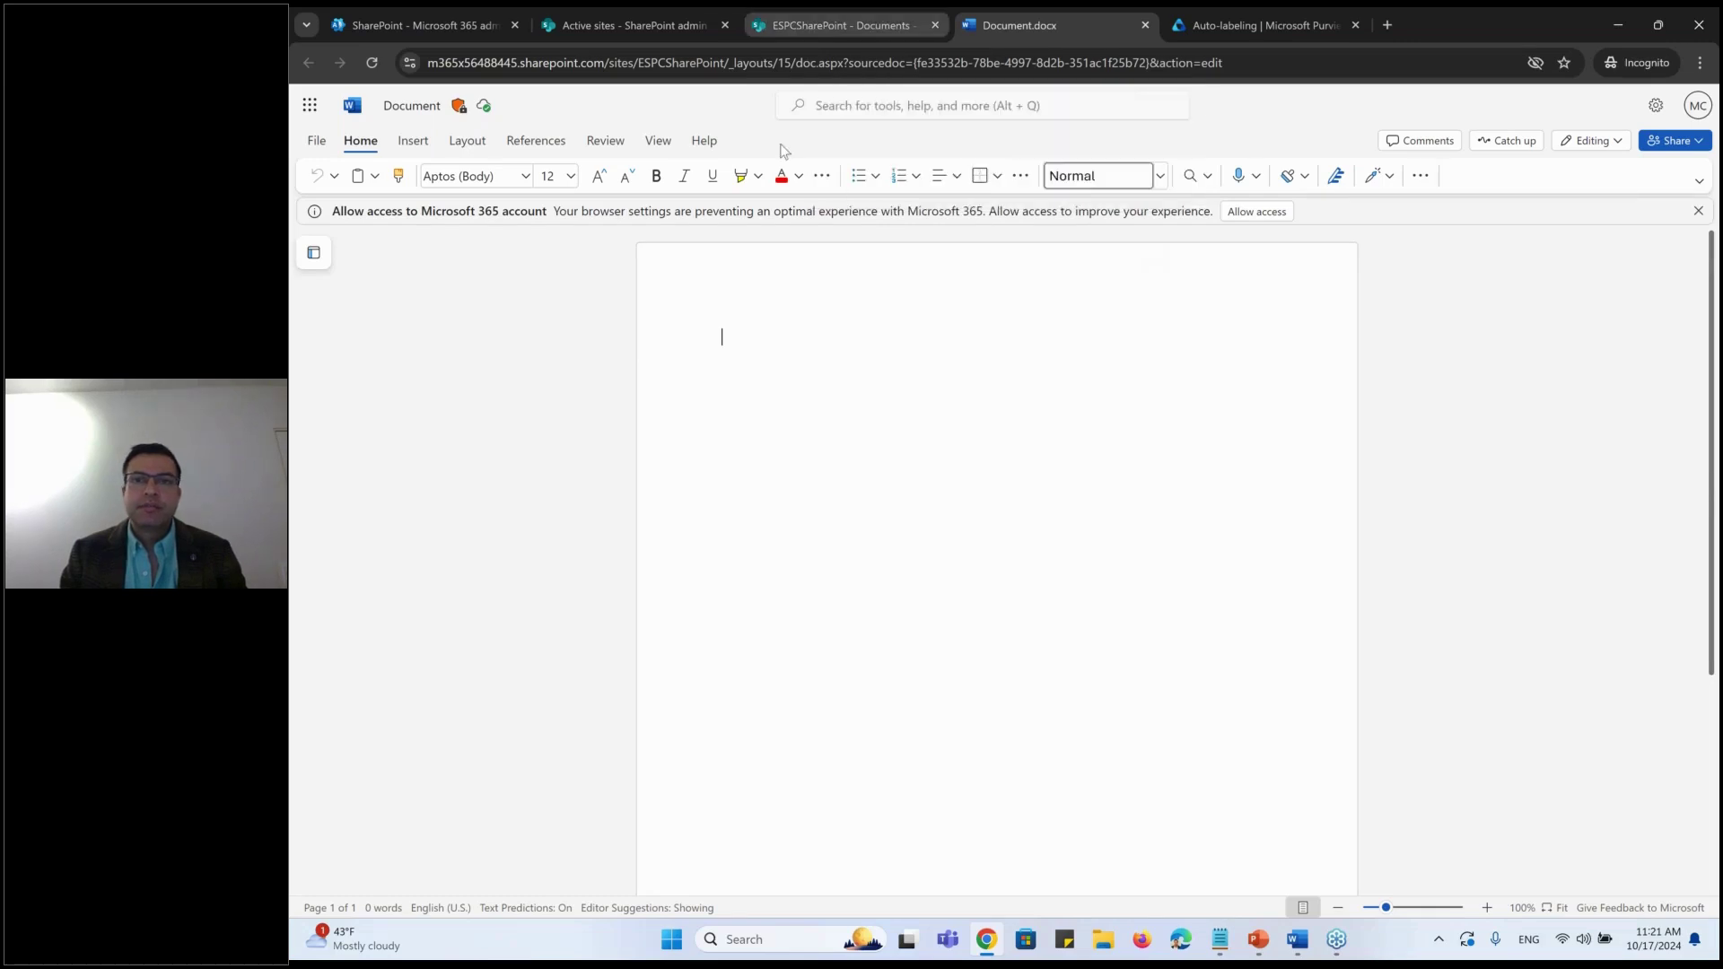
{"action": "left_click", "coordinate": [840, 25]}
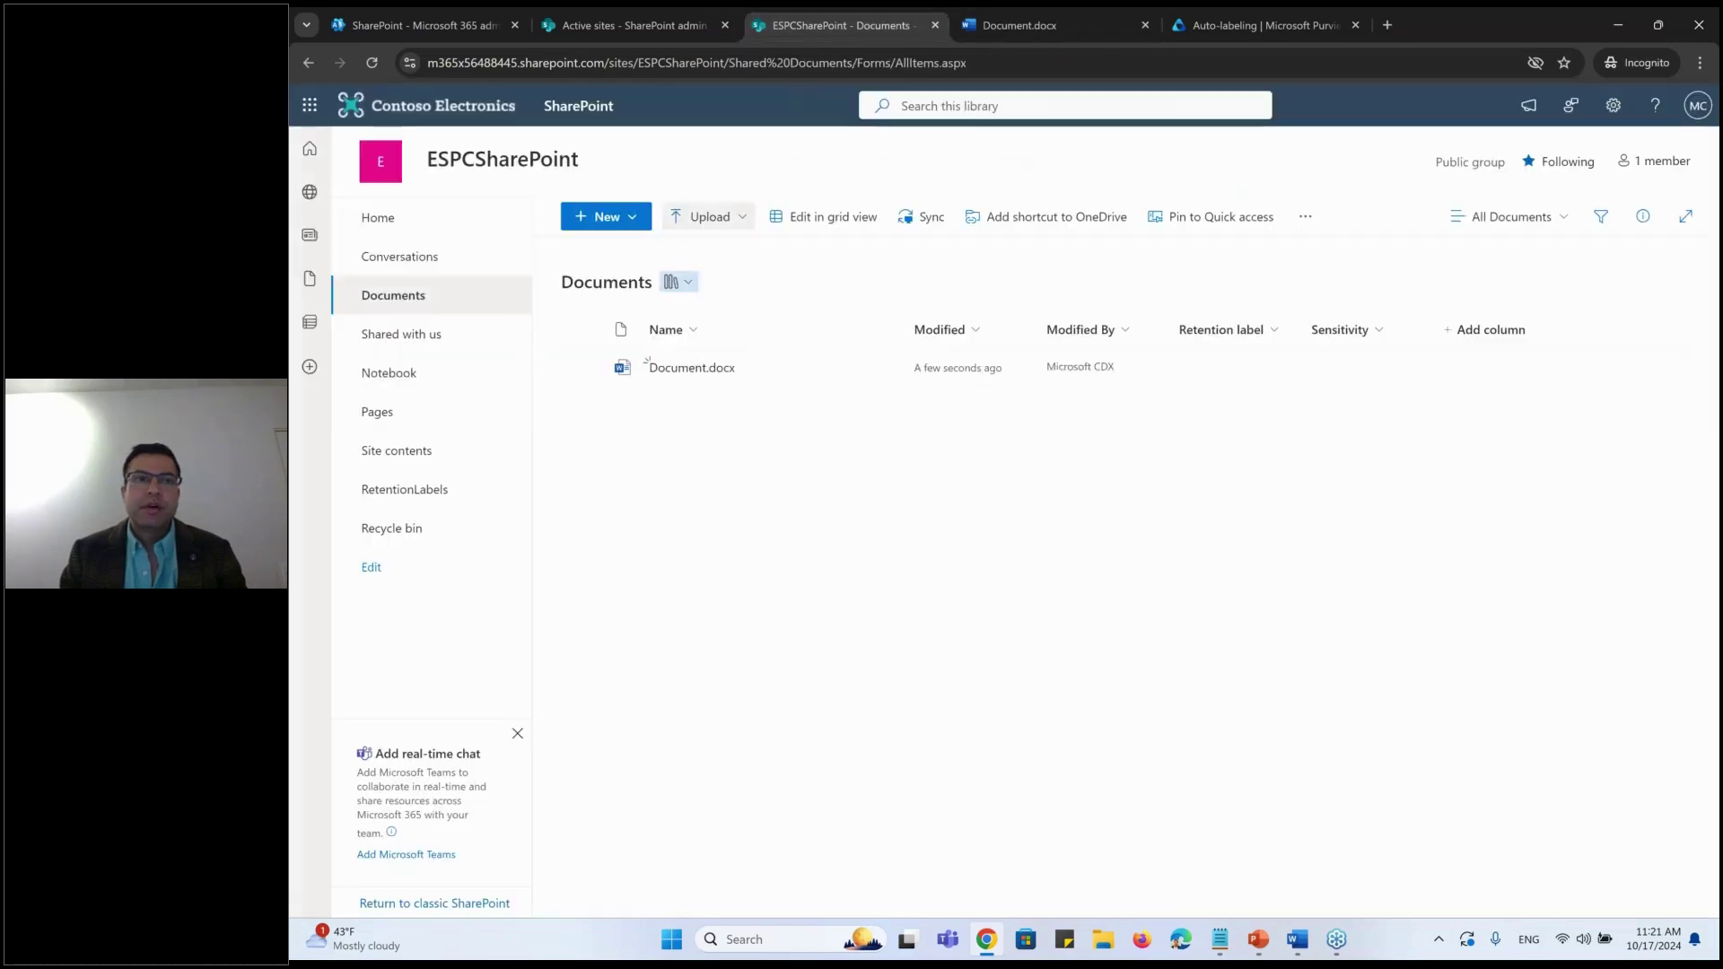
Step: Reload the library, confirm Document.docx's label in Word, then check its Sensitivity column
{"action": "left_click", "coordinate": [373, 64]}
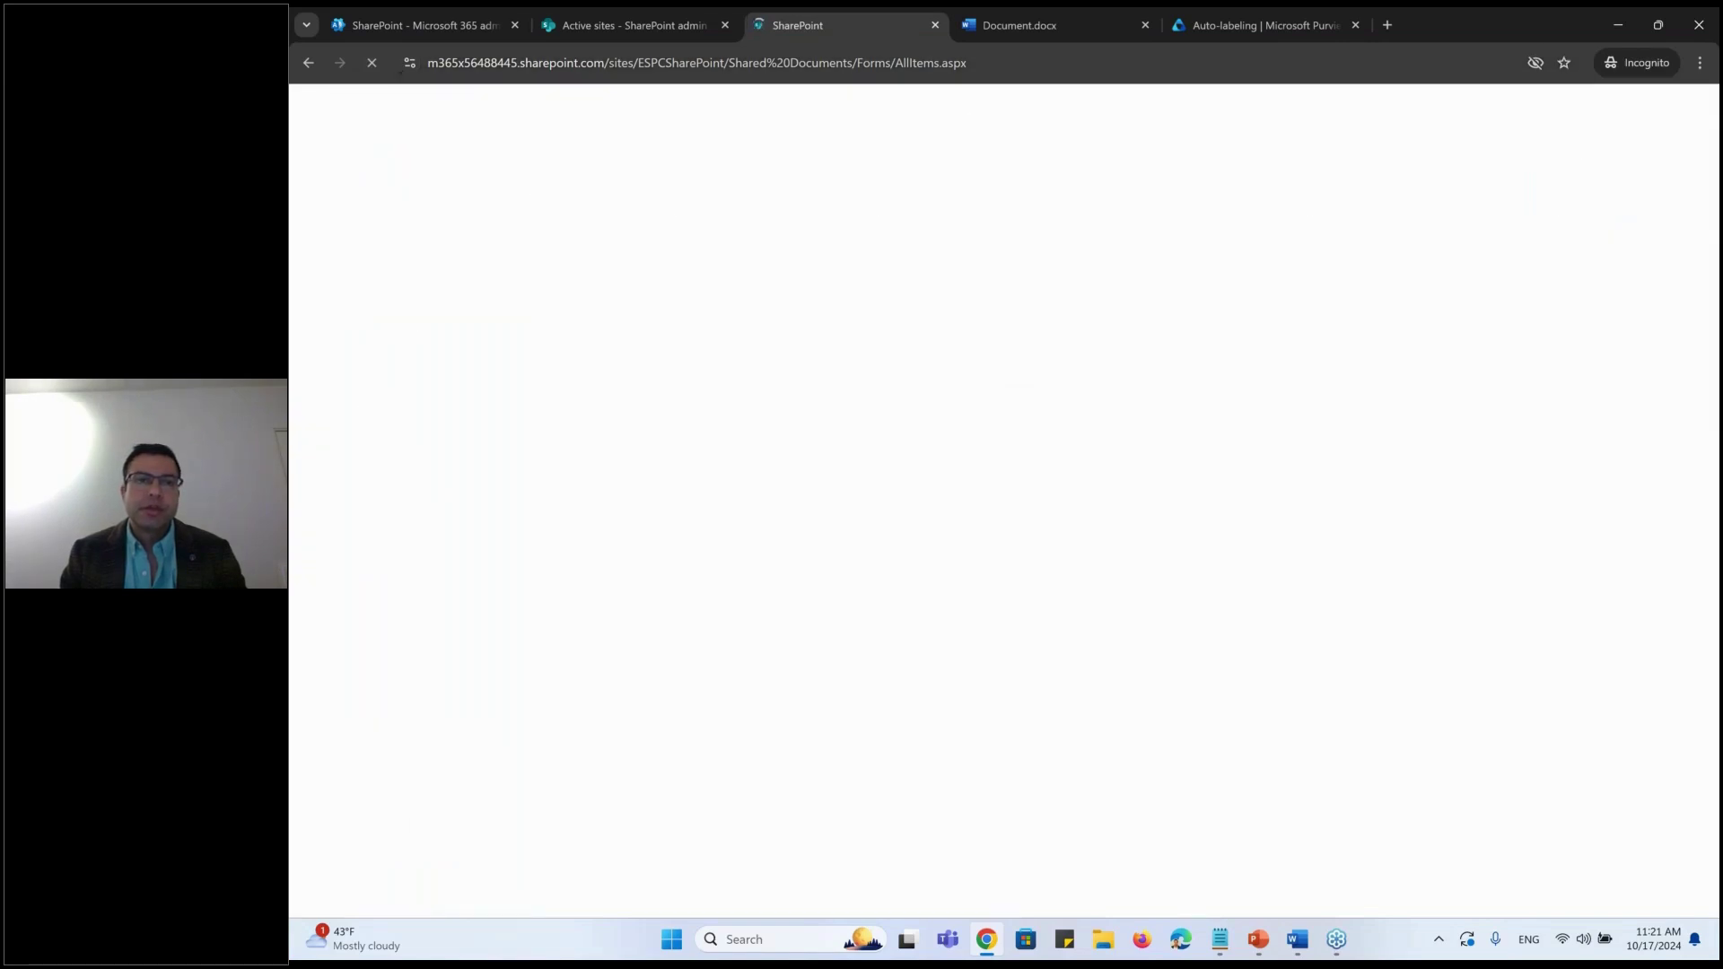
{"action": "key", "text": "ctrl+Tab"}
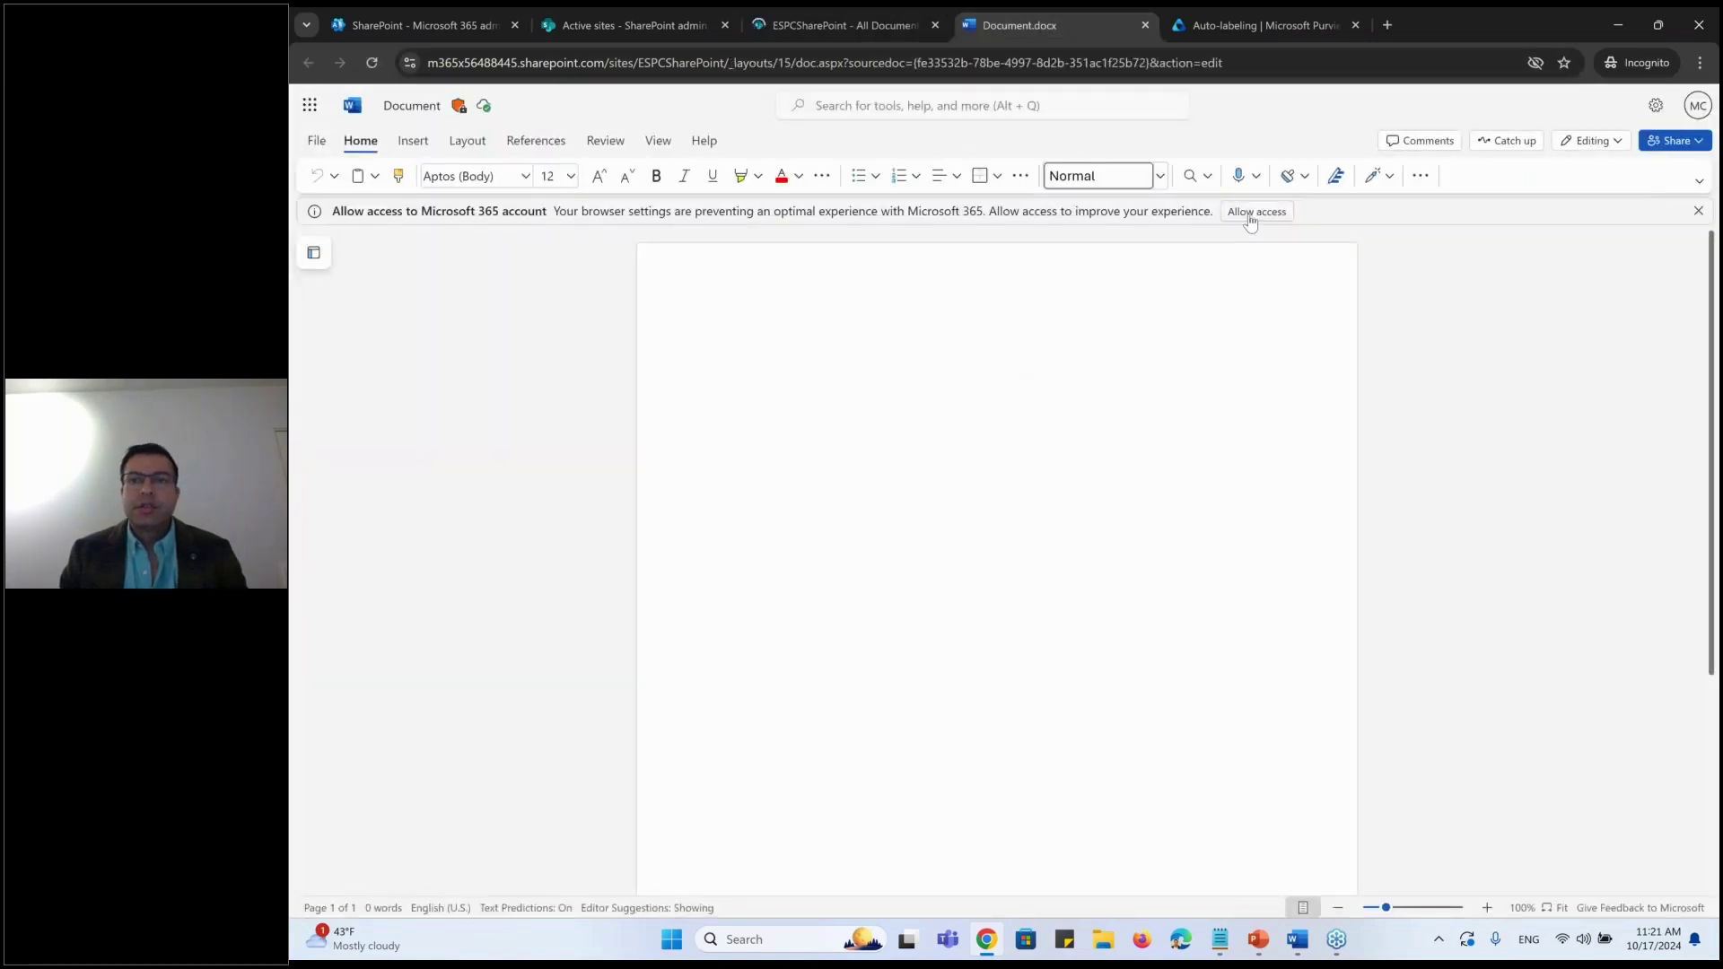
{"action": "left_click", "coordinate": [1257, 210]}
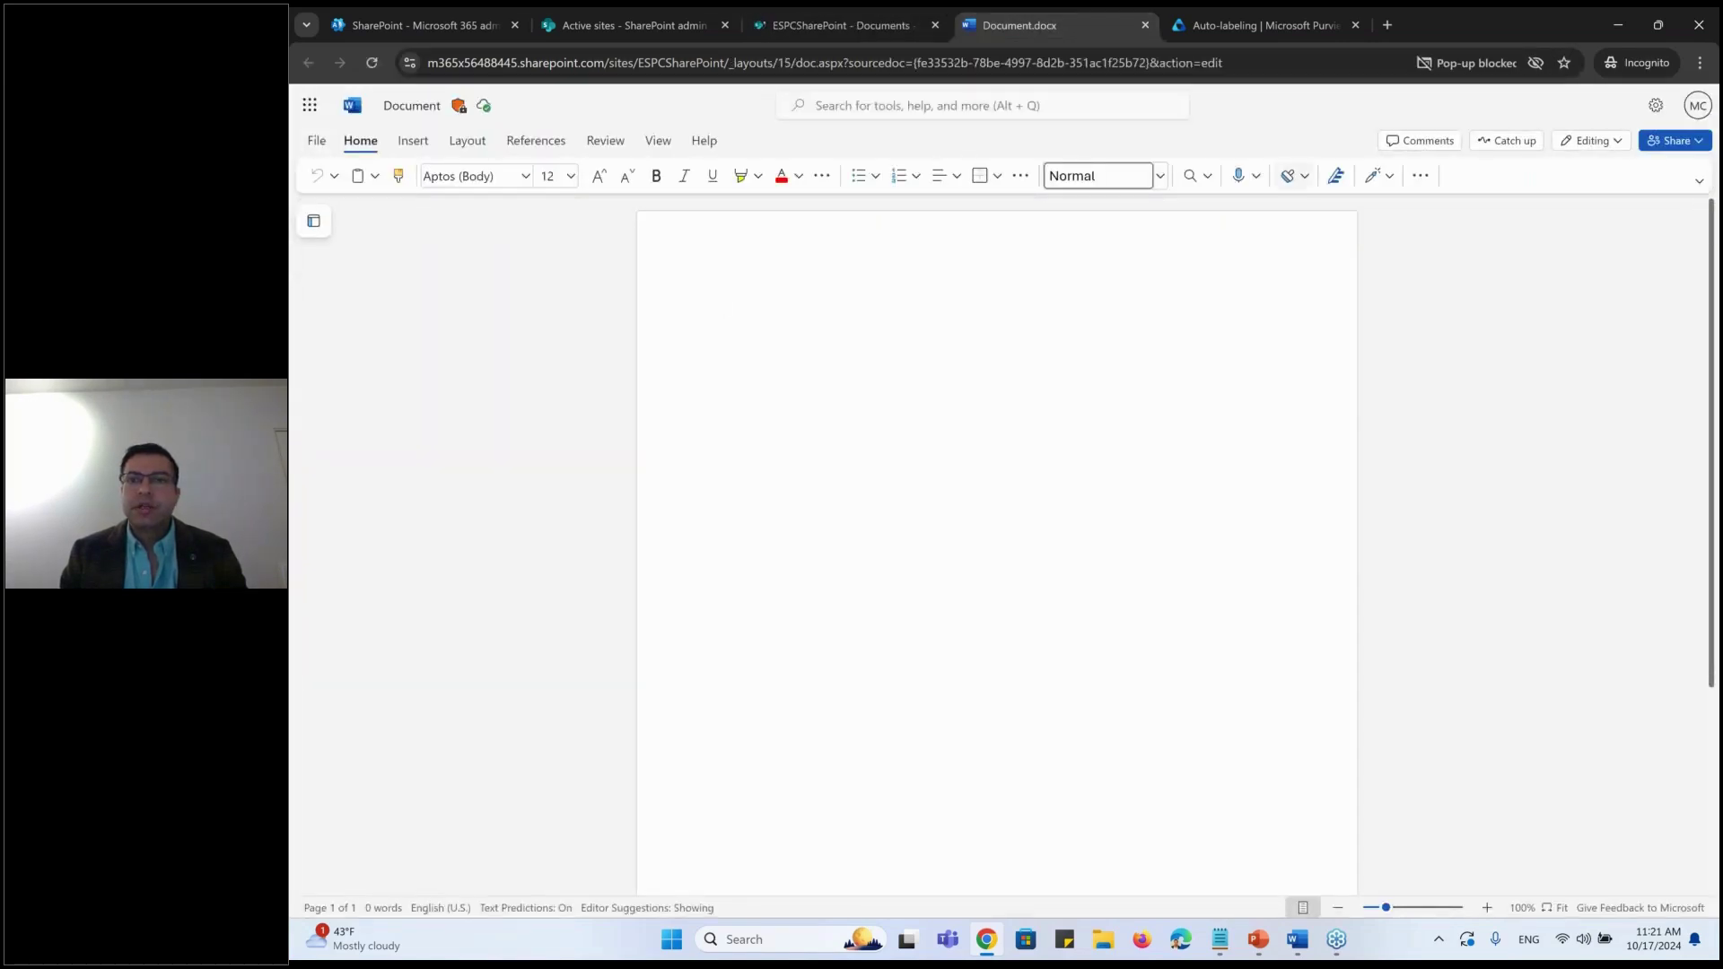
{"action": "left_click", "coordinate": [1290, 175]}
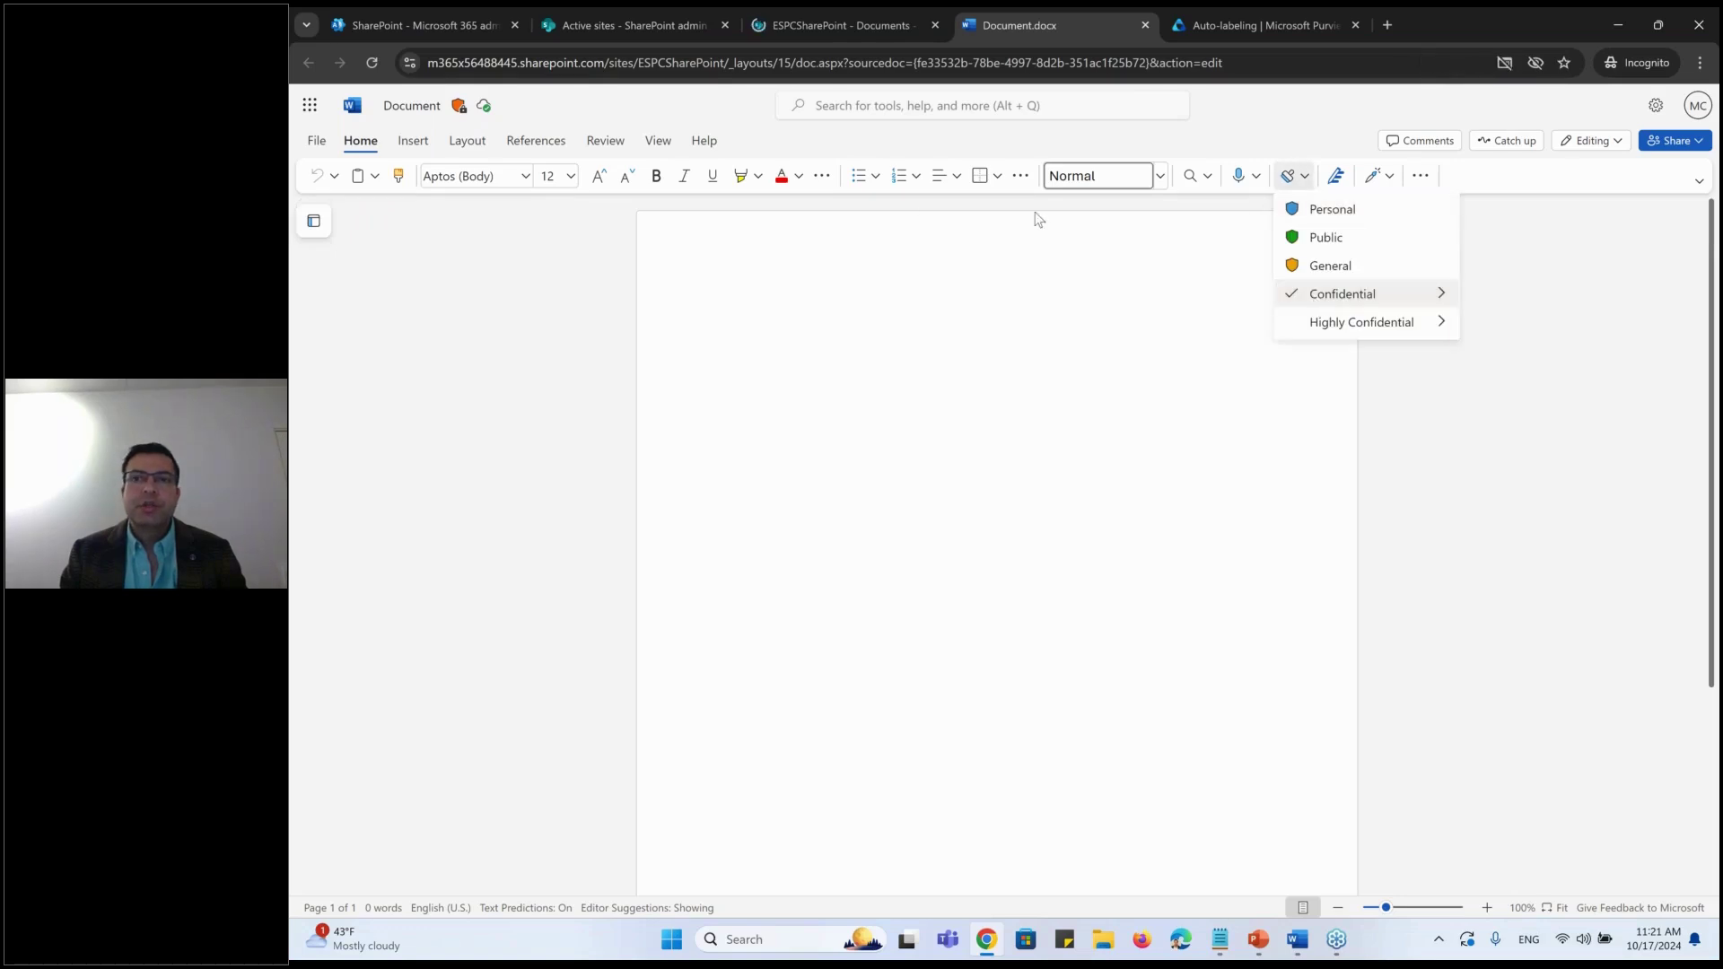
{"action": "mouse_move", "coordinate": [1363, 294]}
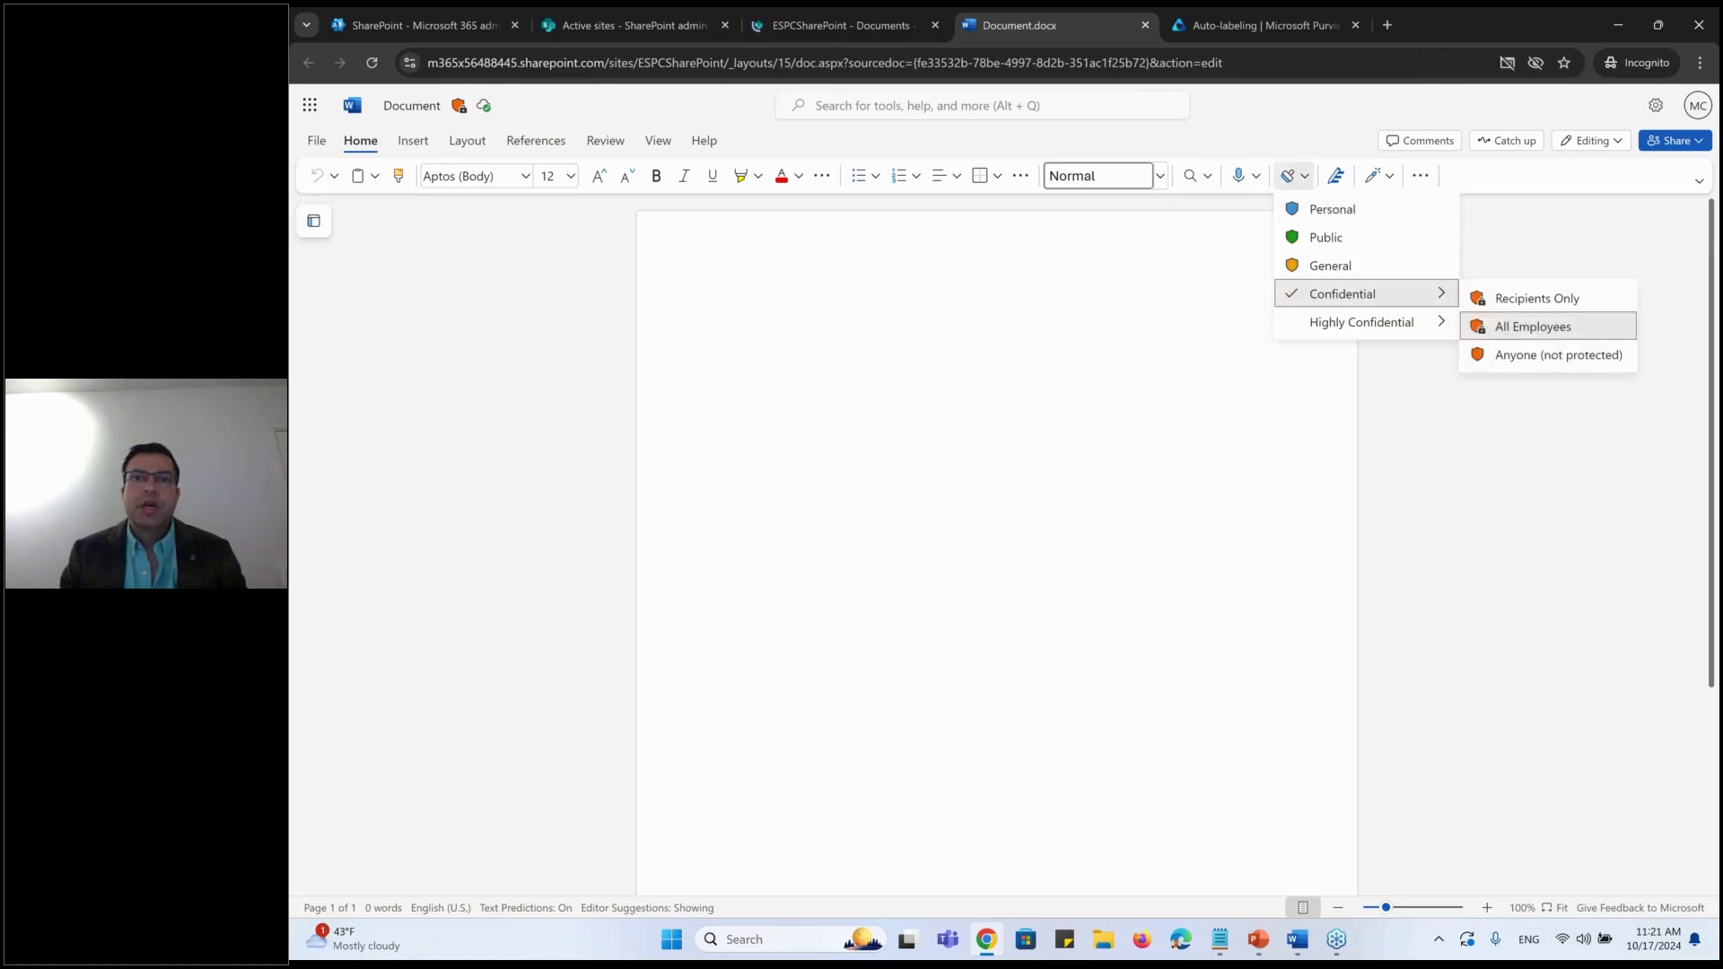
{"action": "left_click", "coordinate": [849, 30]}
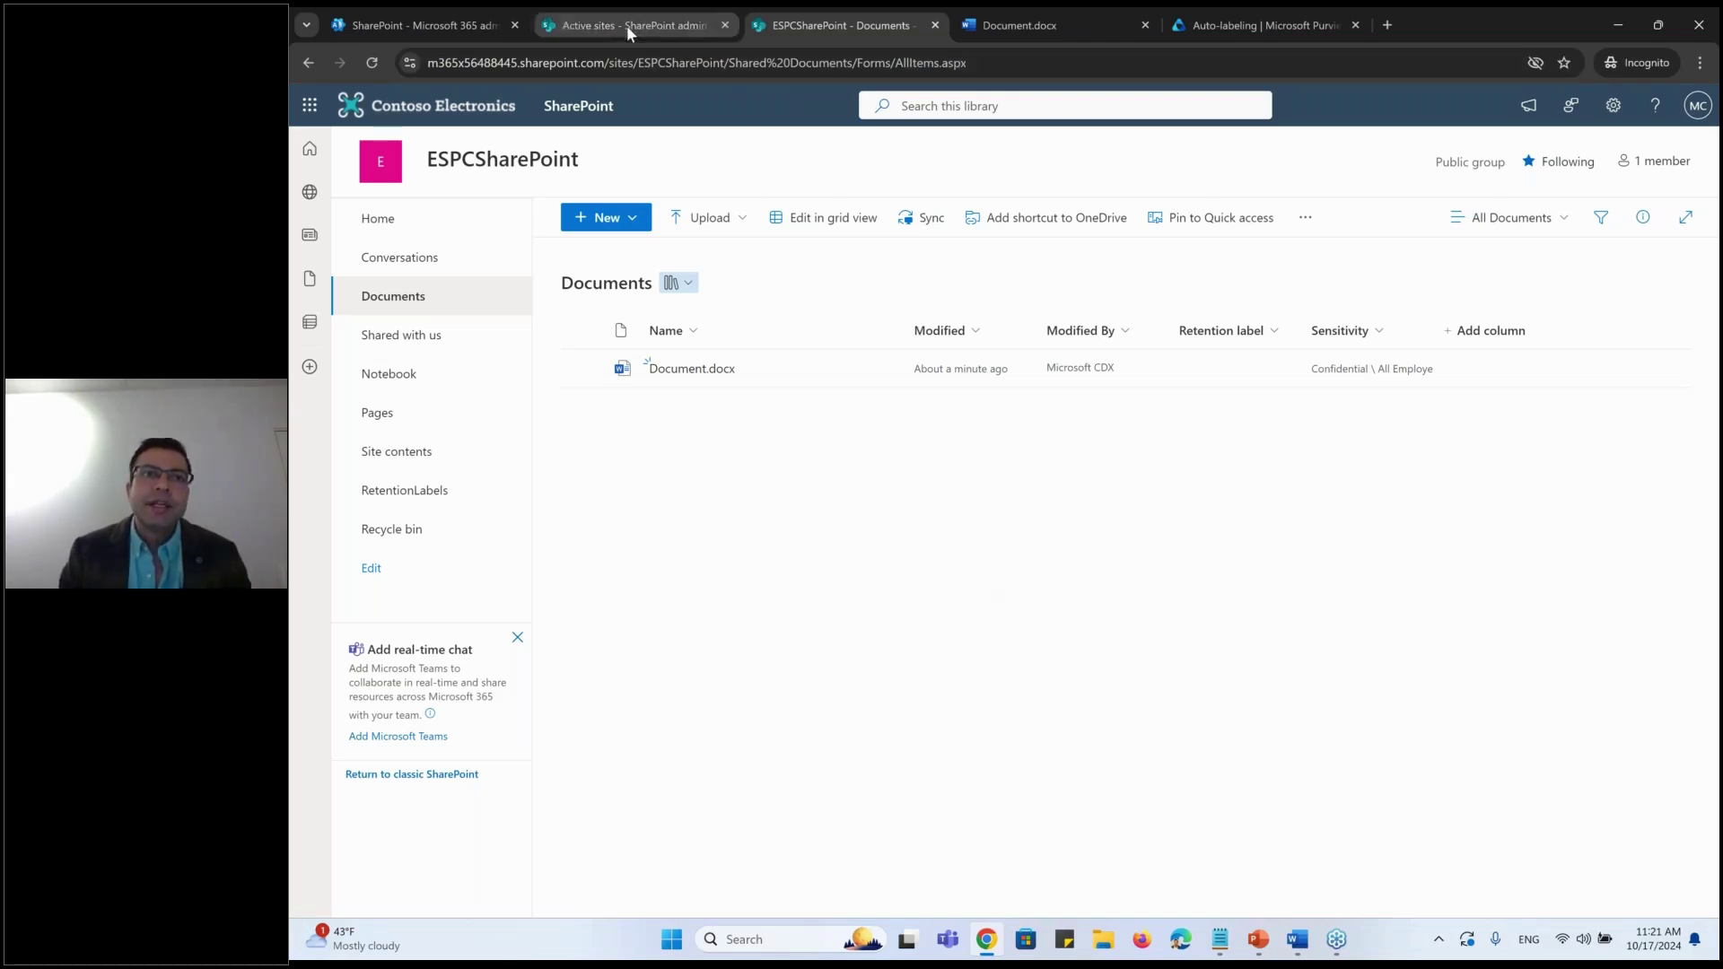
Step: From Active sites, start a new team site using the Standard team template
{"action": "left_click", "coordinate": [436, 27]}
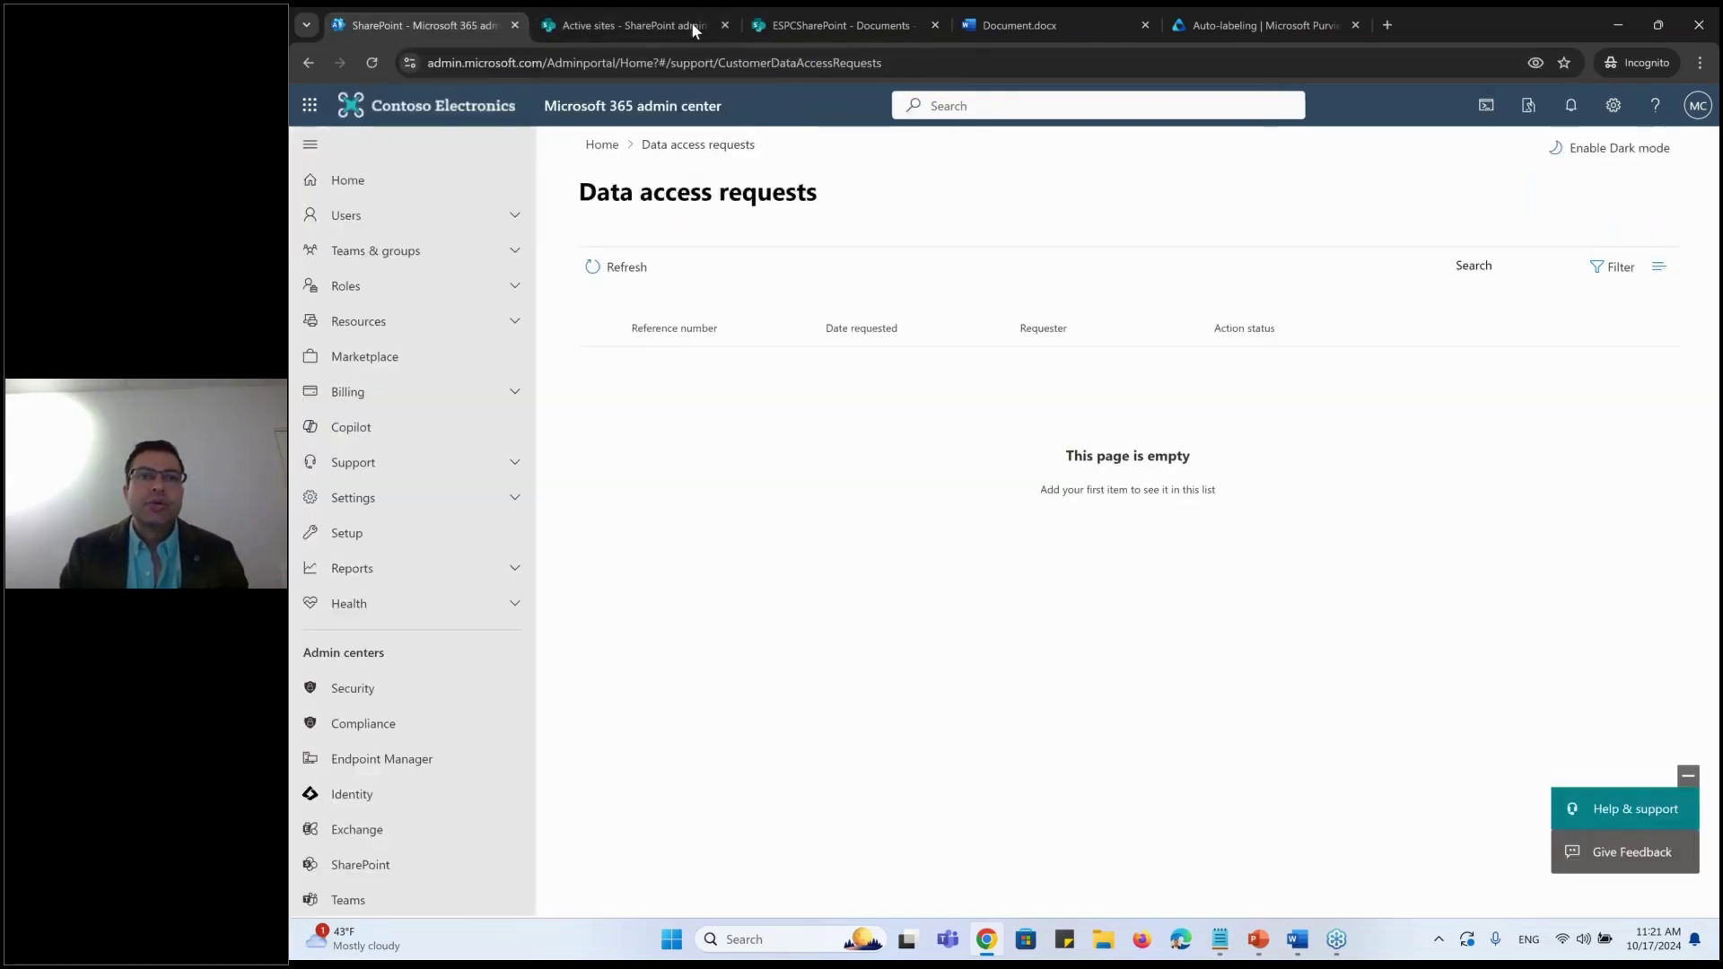
{"action": "key", "text": "ctrl+Tab"}
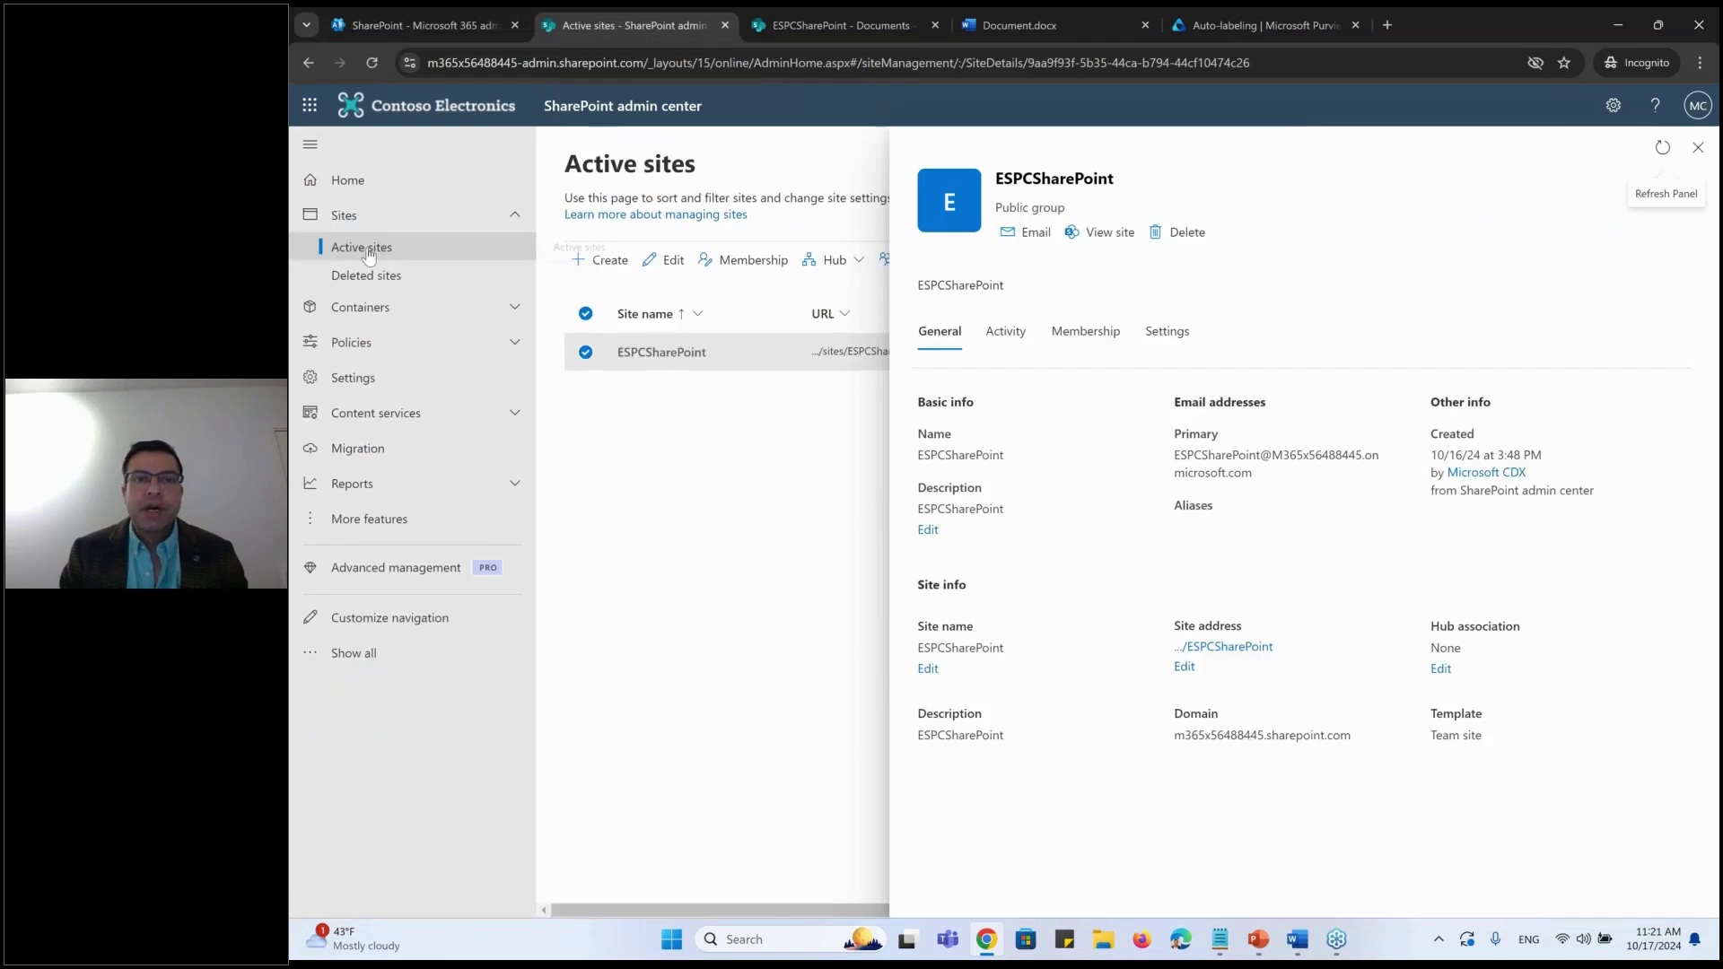
{"action": "left_click", "coordinate": [363, 250]}
{"action": "left_click", "coordinate": [599, 259]}
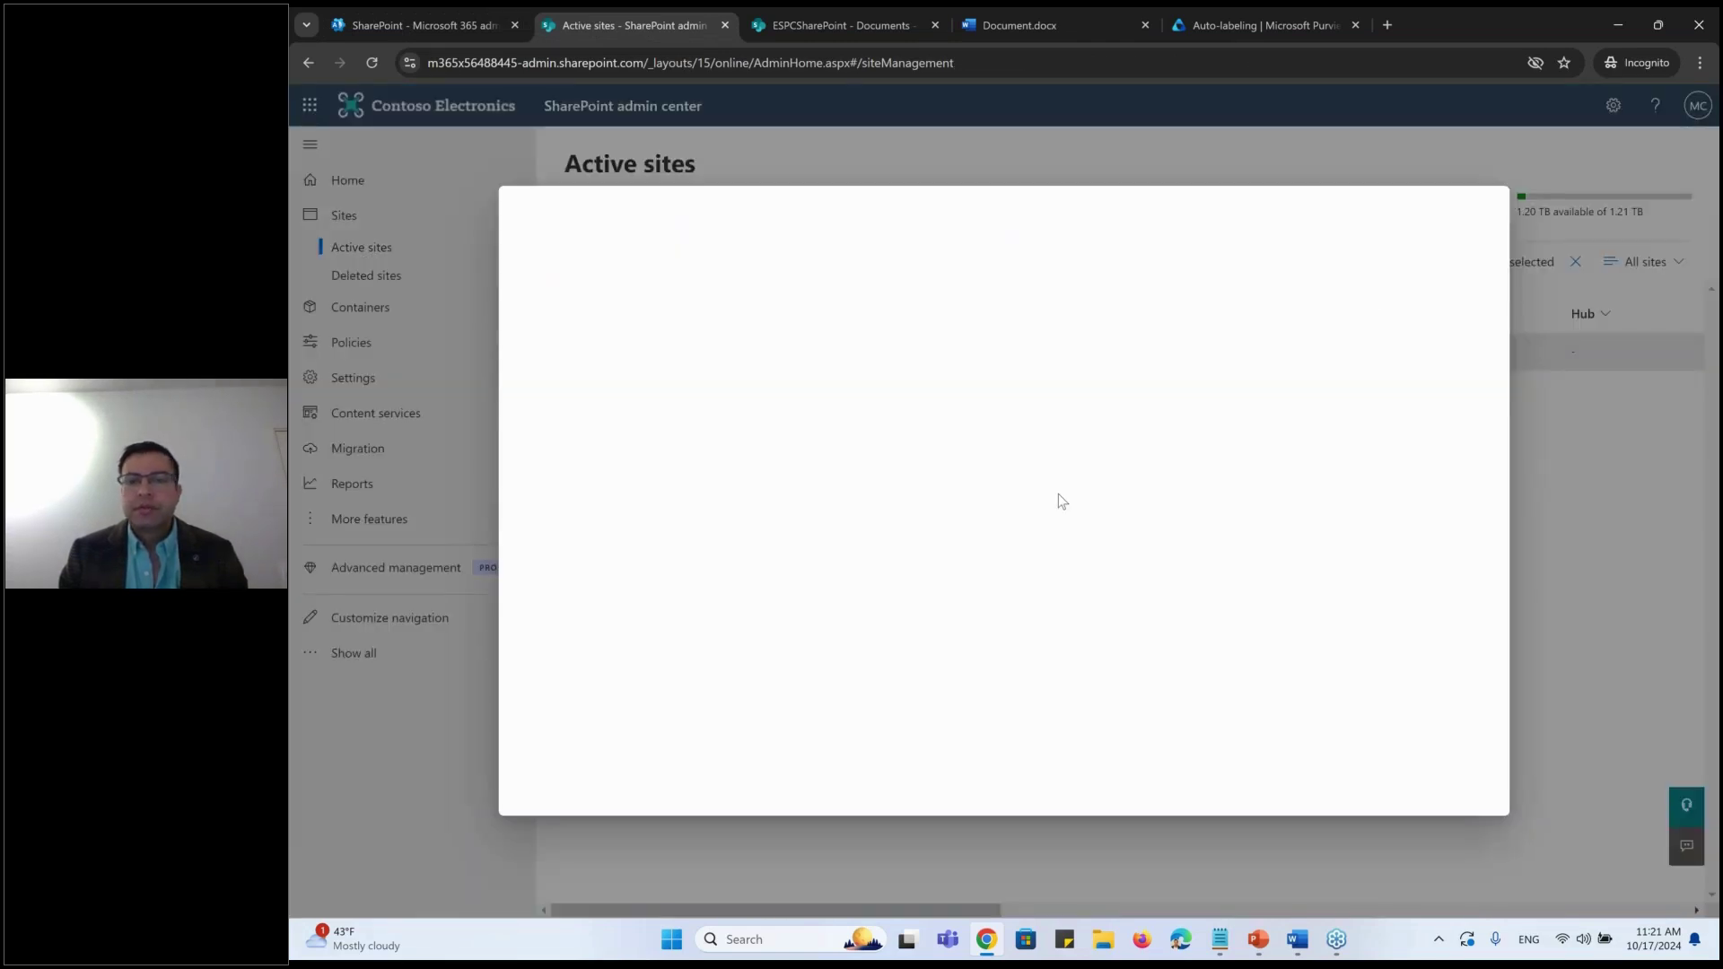
{"action": "left_click", "coordinate": [1058, 500]}
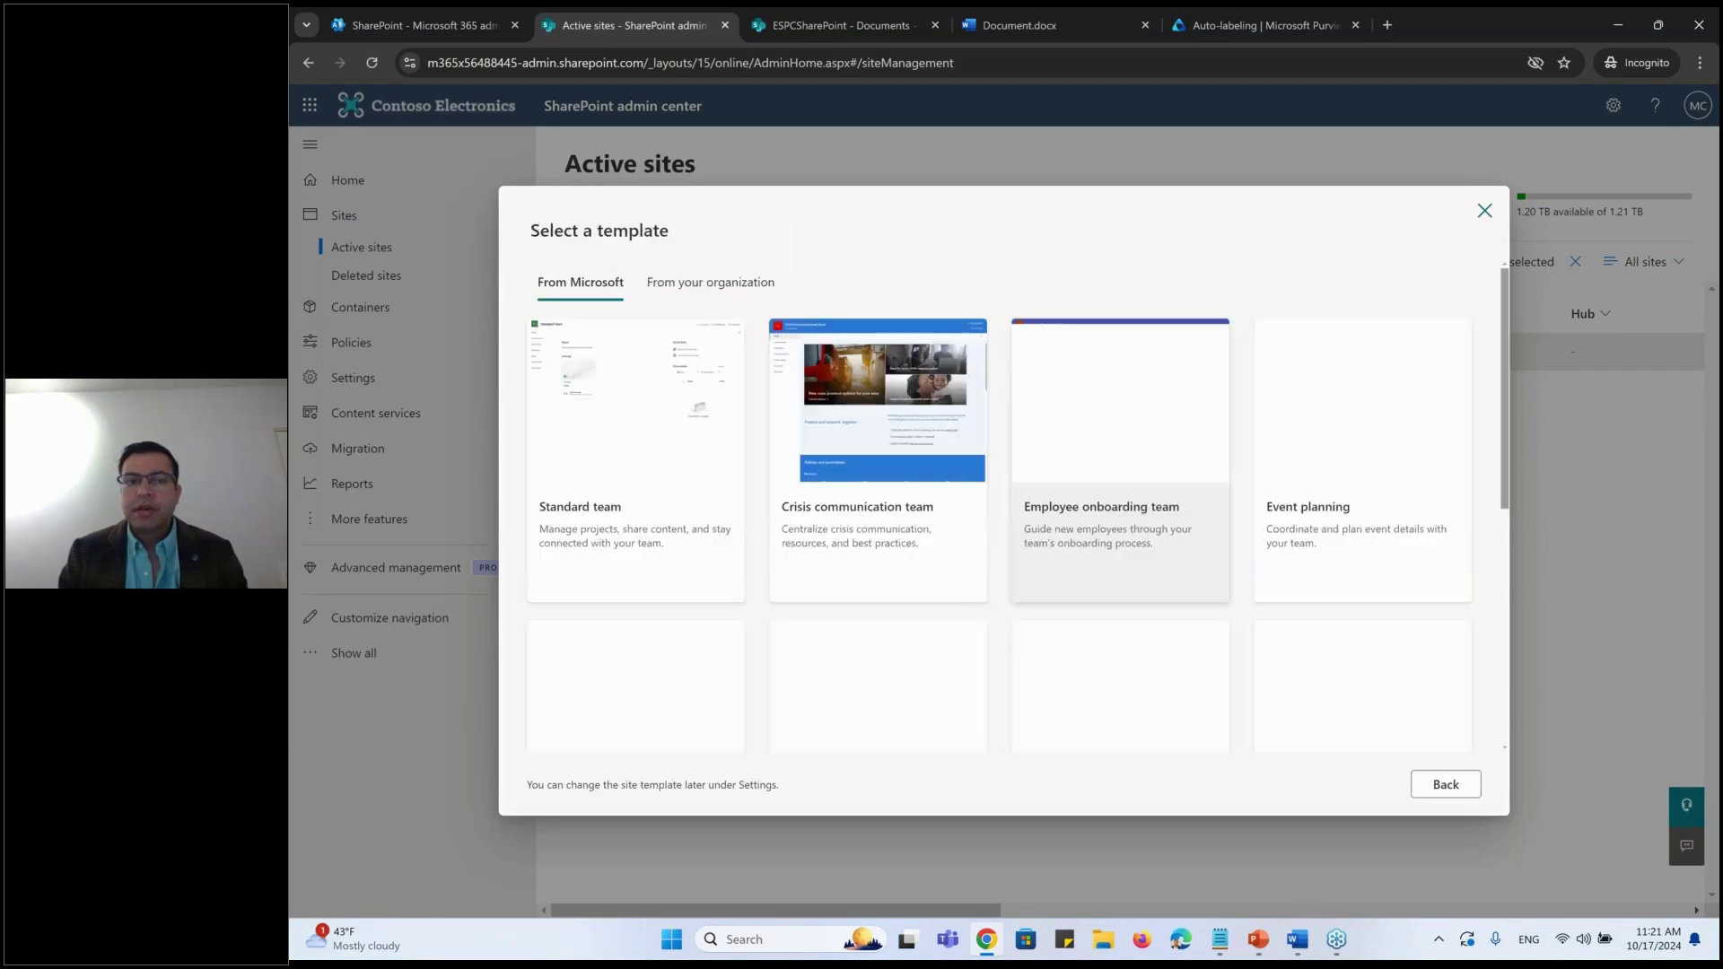
{"action": "left_click", "coordinate": [636, 507]}
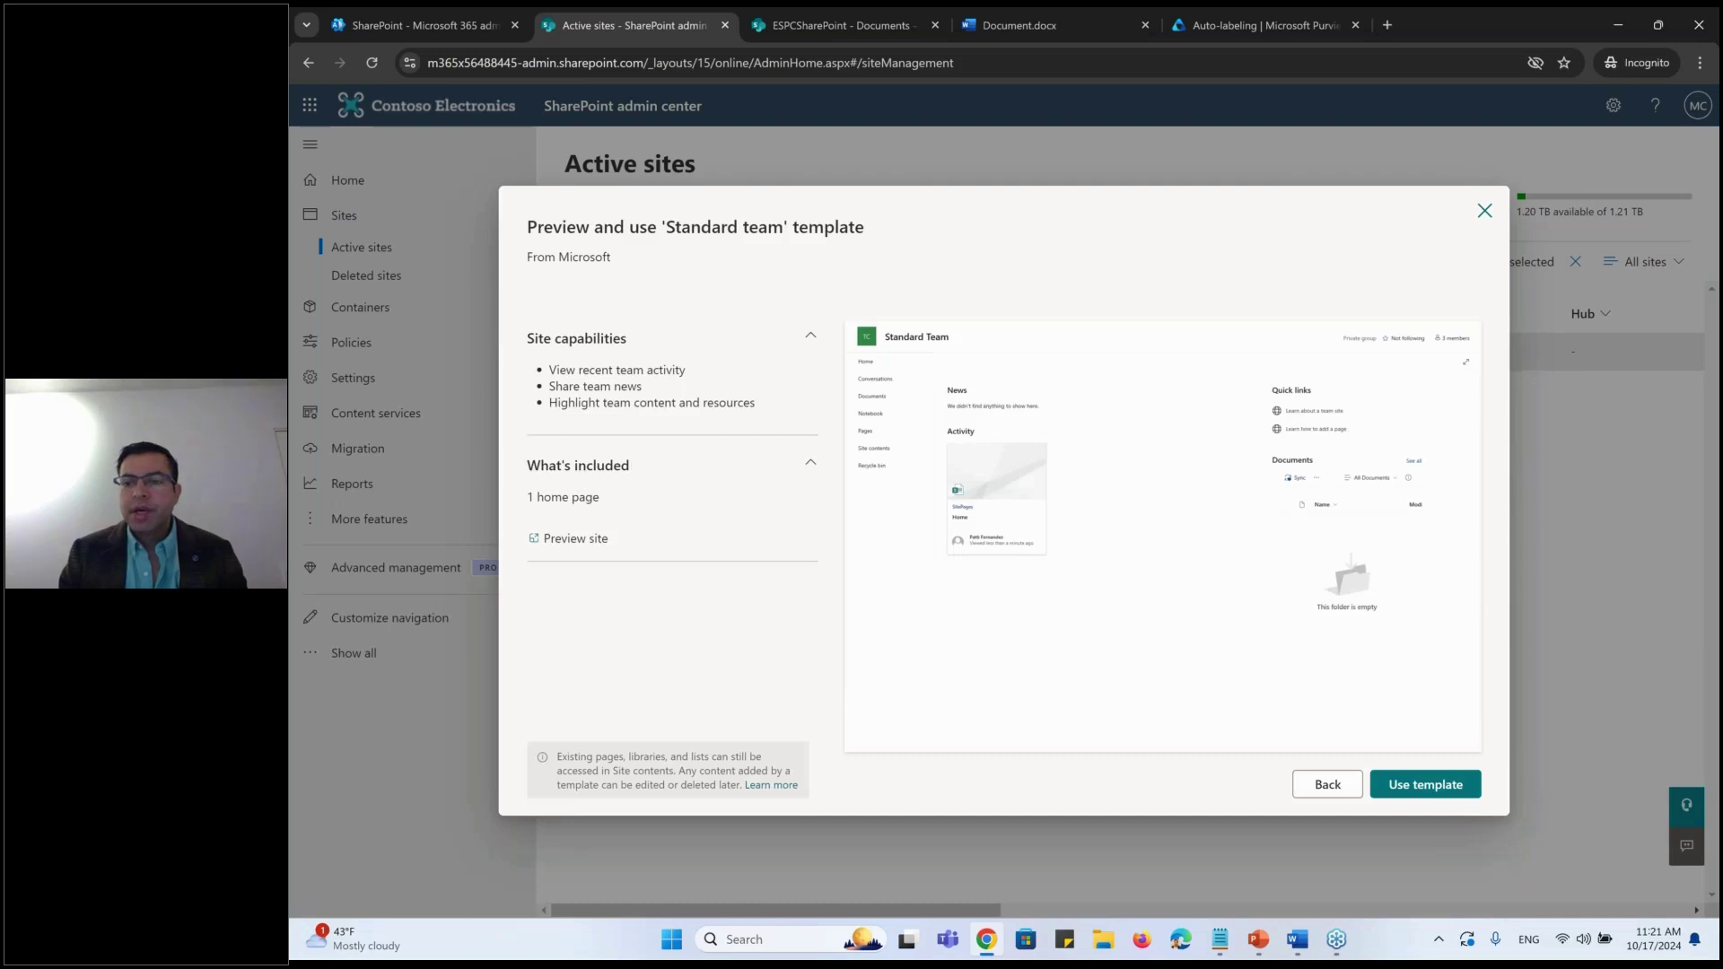
{"action": "left_click", "coordinate": [1435, 789]}
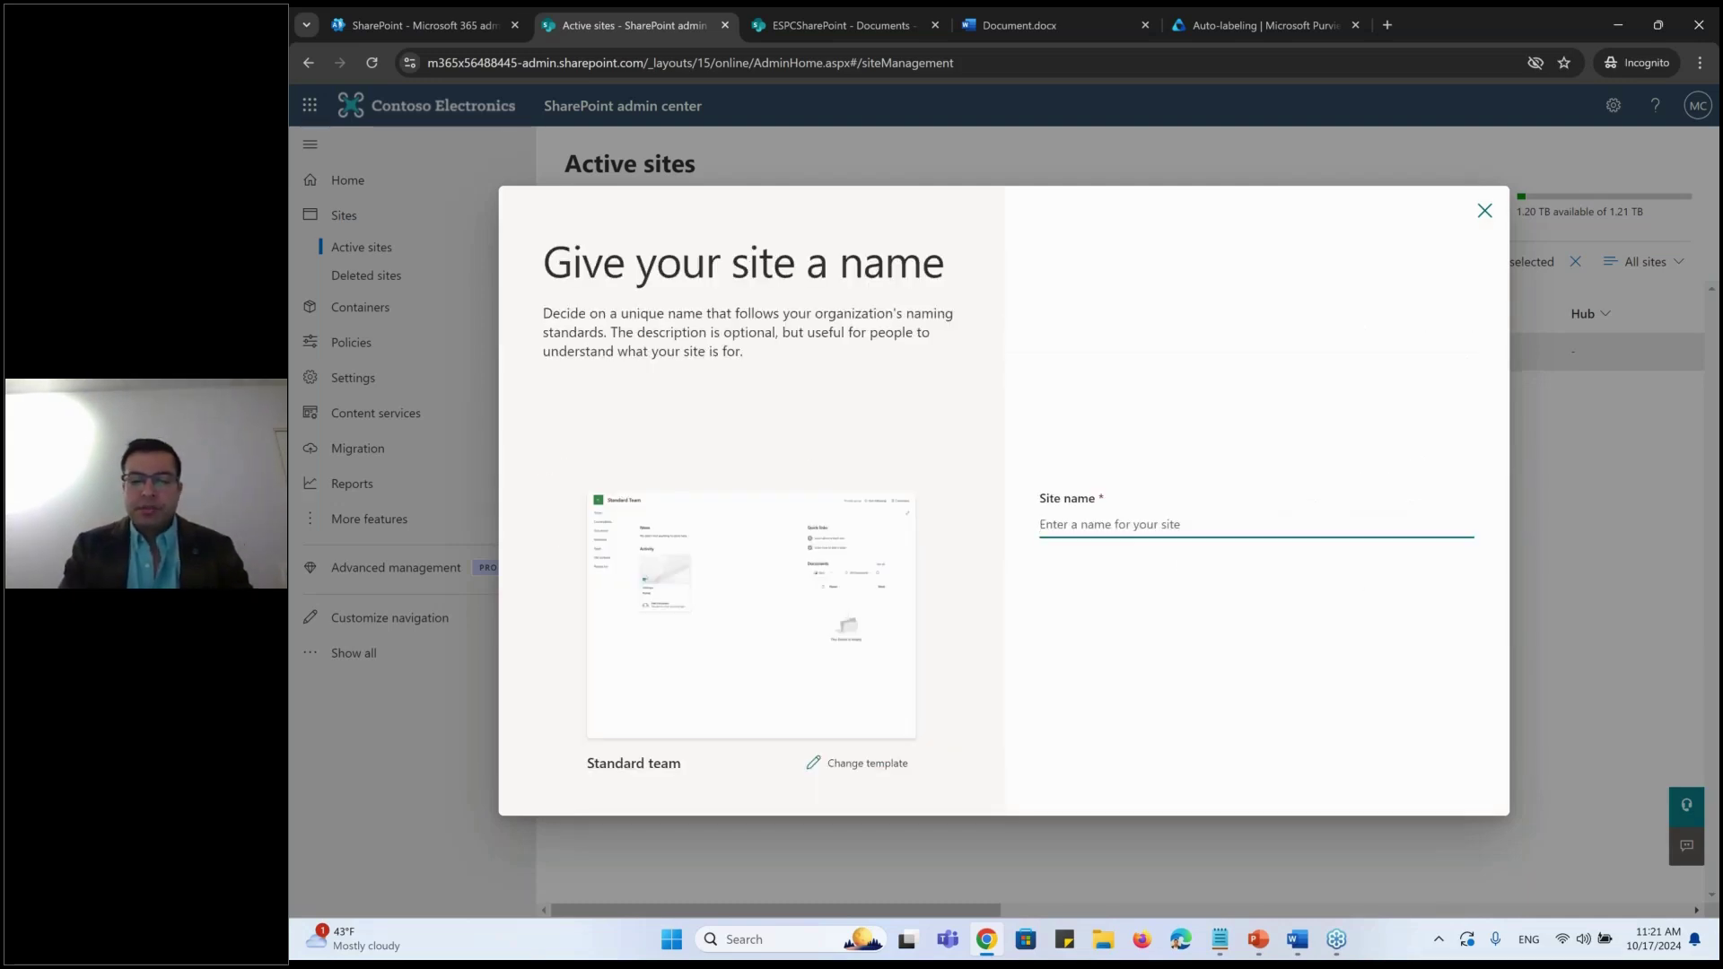
Step: Name the site ESPC, add the suggested group owner, and continue to language options
{"action": "type", "text": "ESPC"}
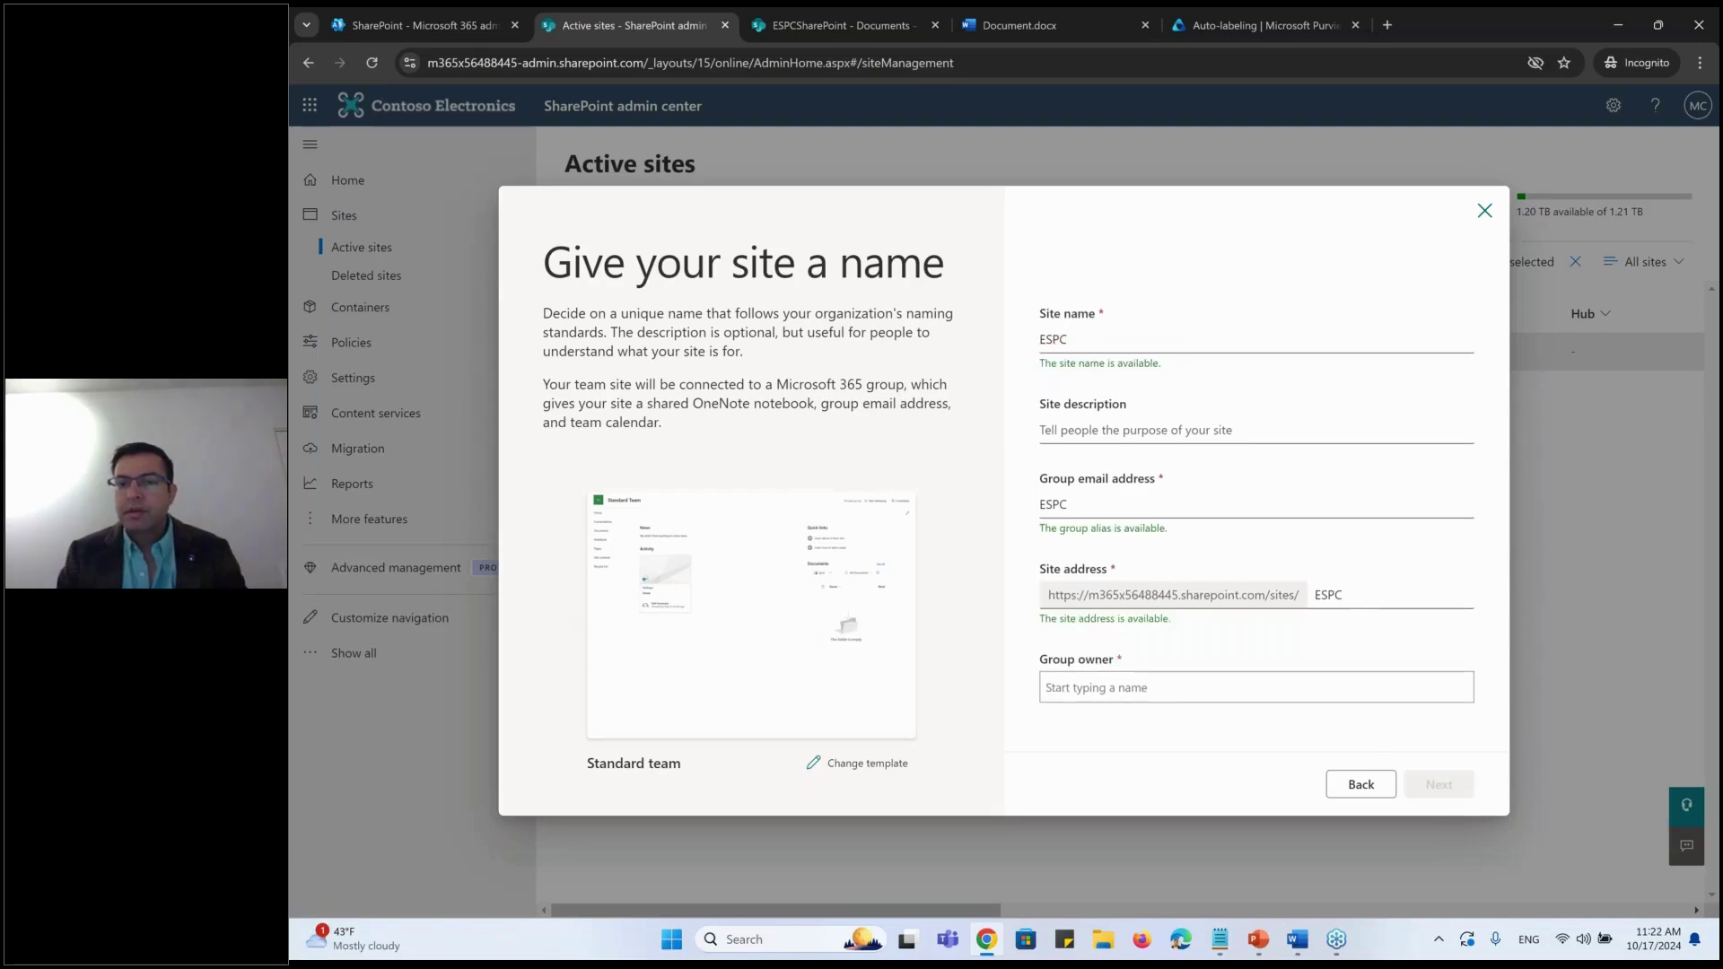
{"action": "left_click", "coordinate": [1195, 688]}
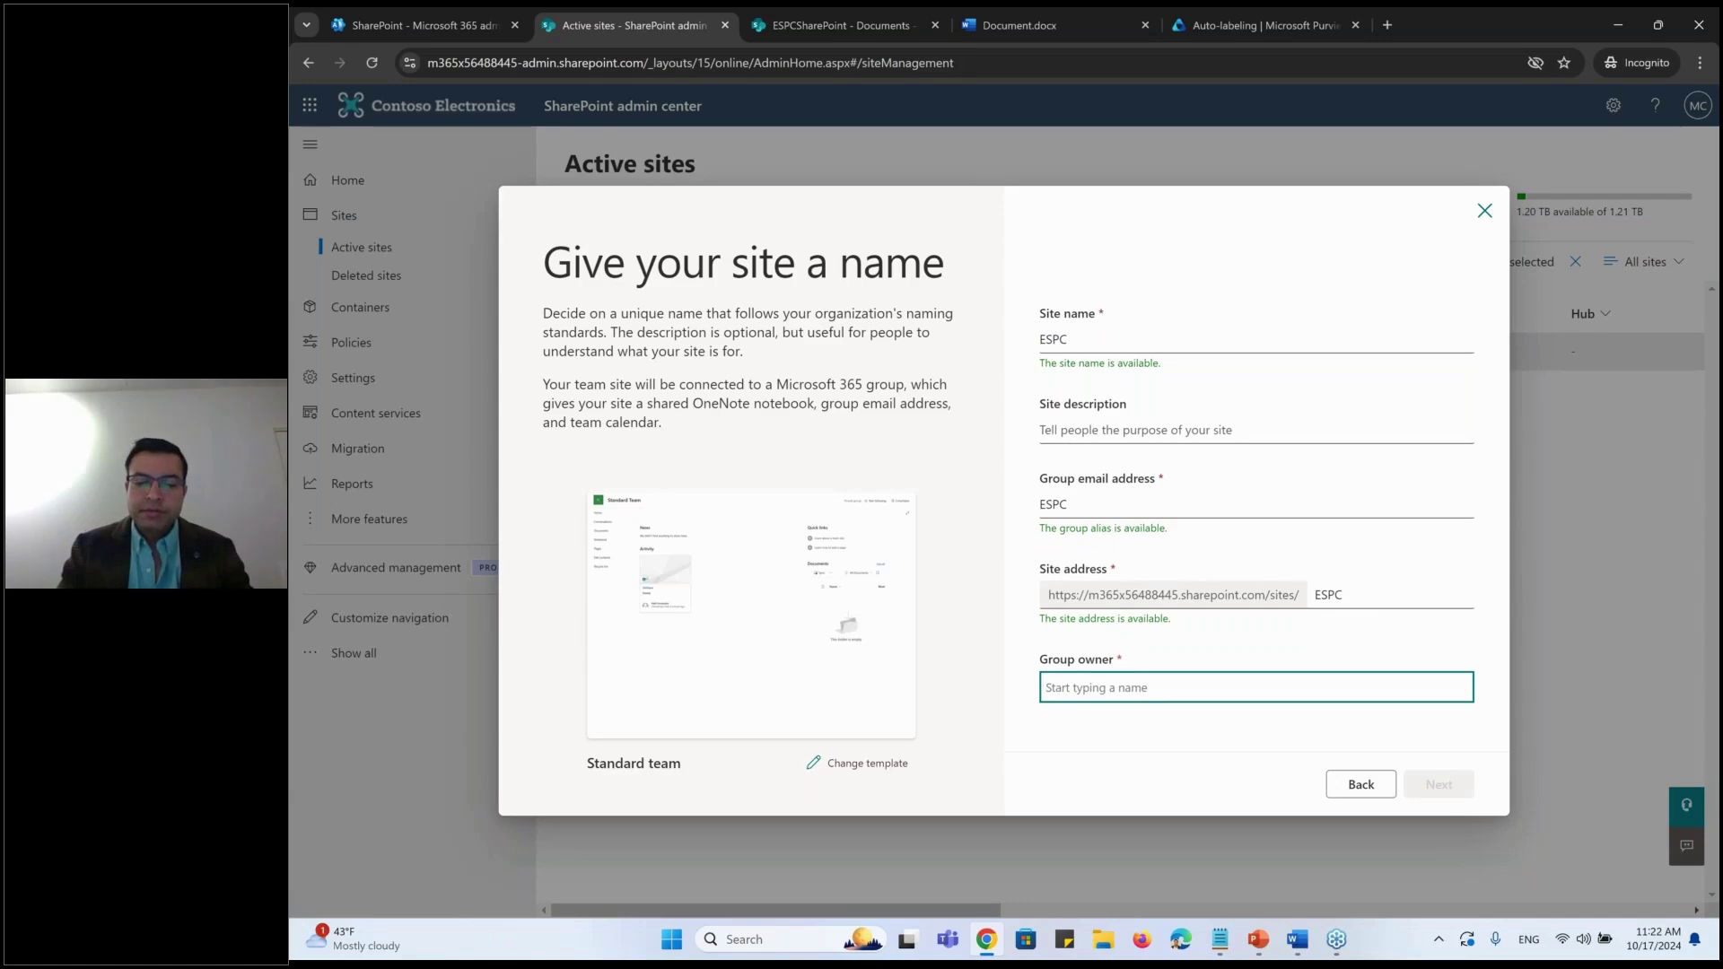
{"action": "type", "text": "cdx"}
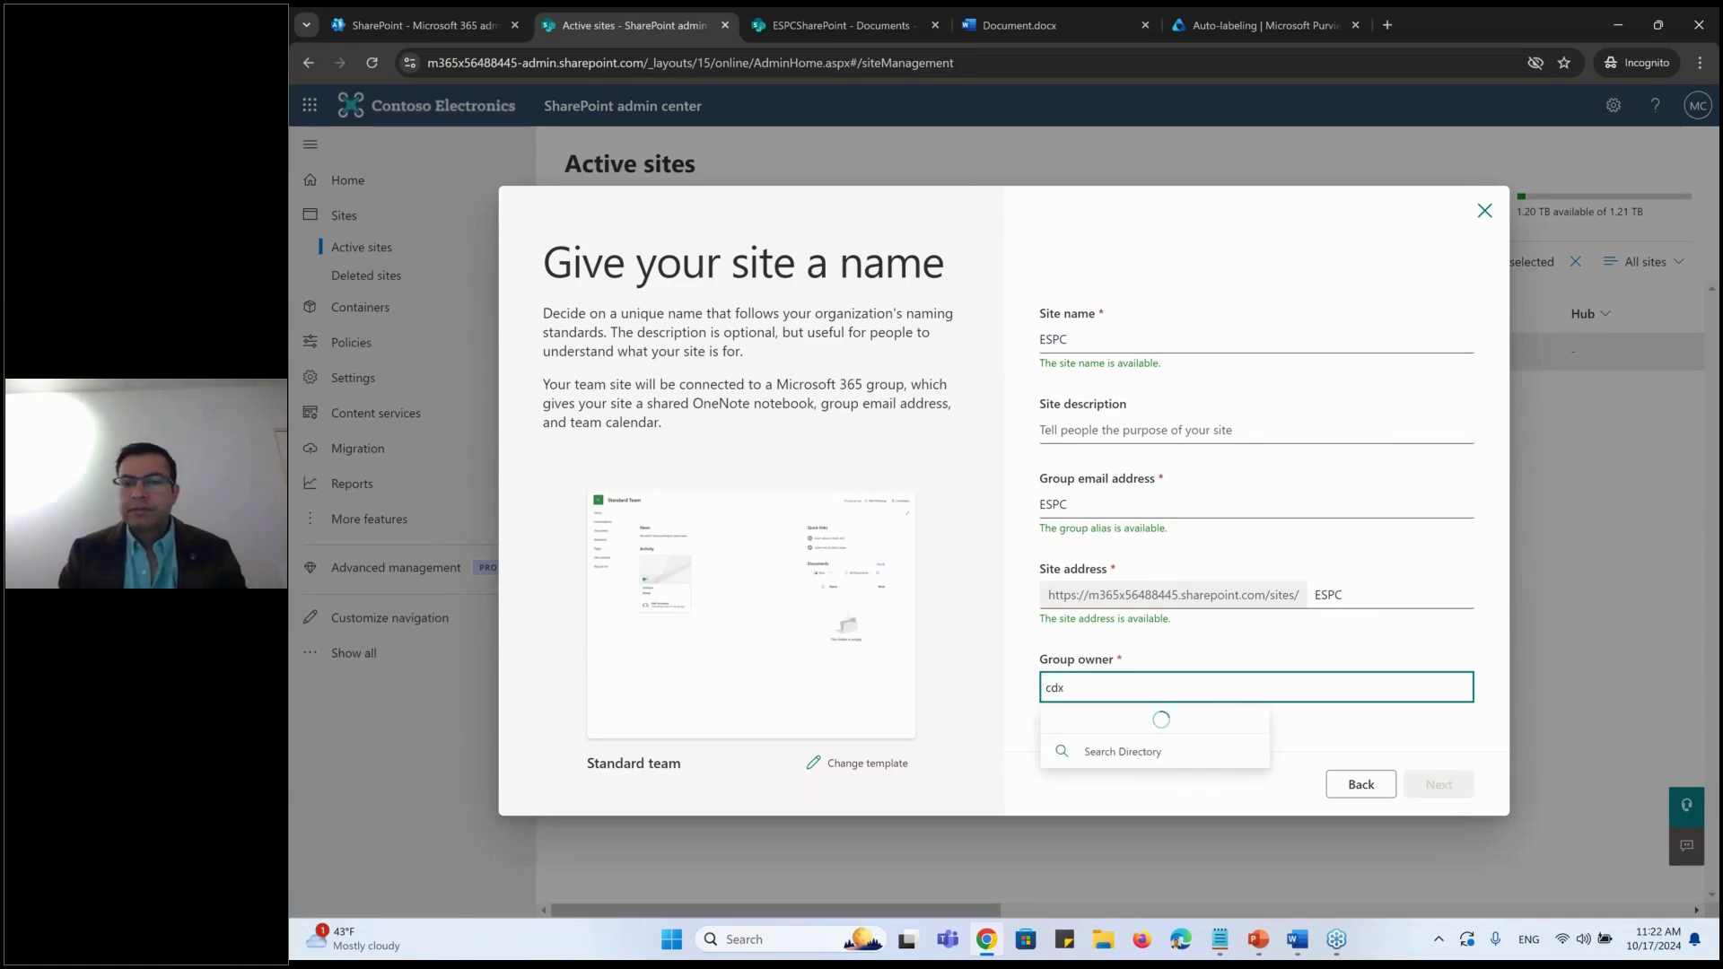
{"action": "key", "text": "Return"}
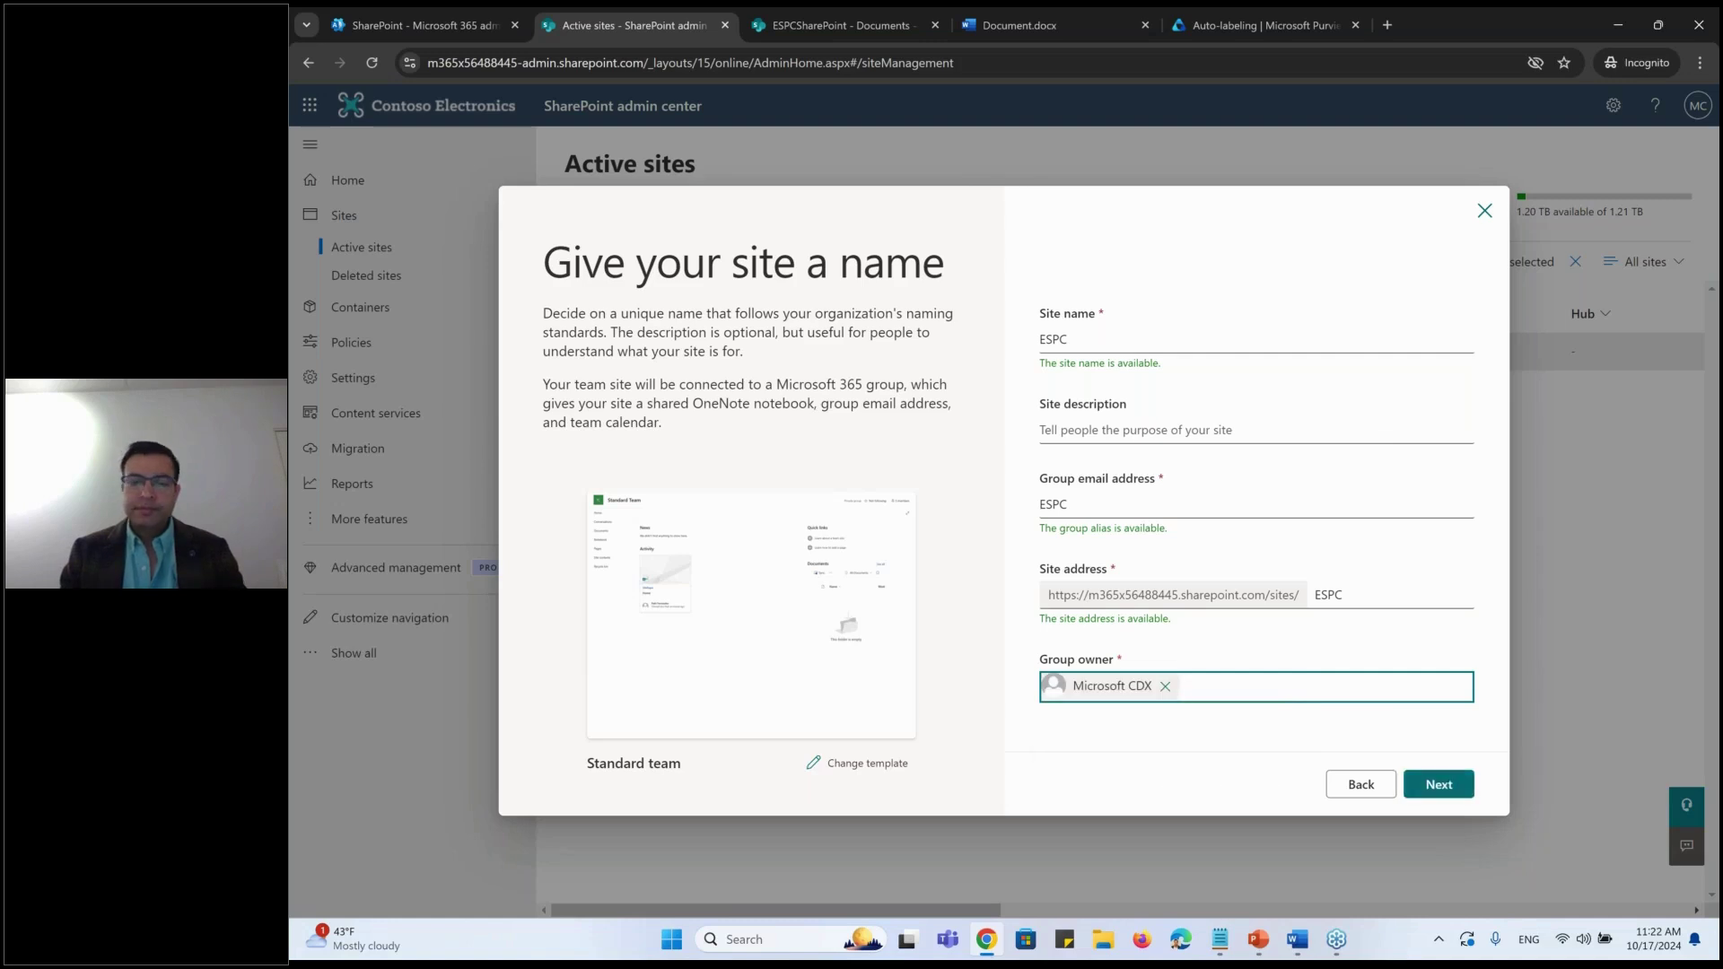
{"action": "key", "text": "Return"}
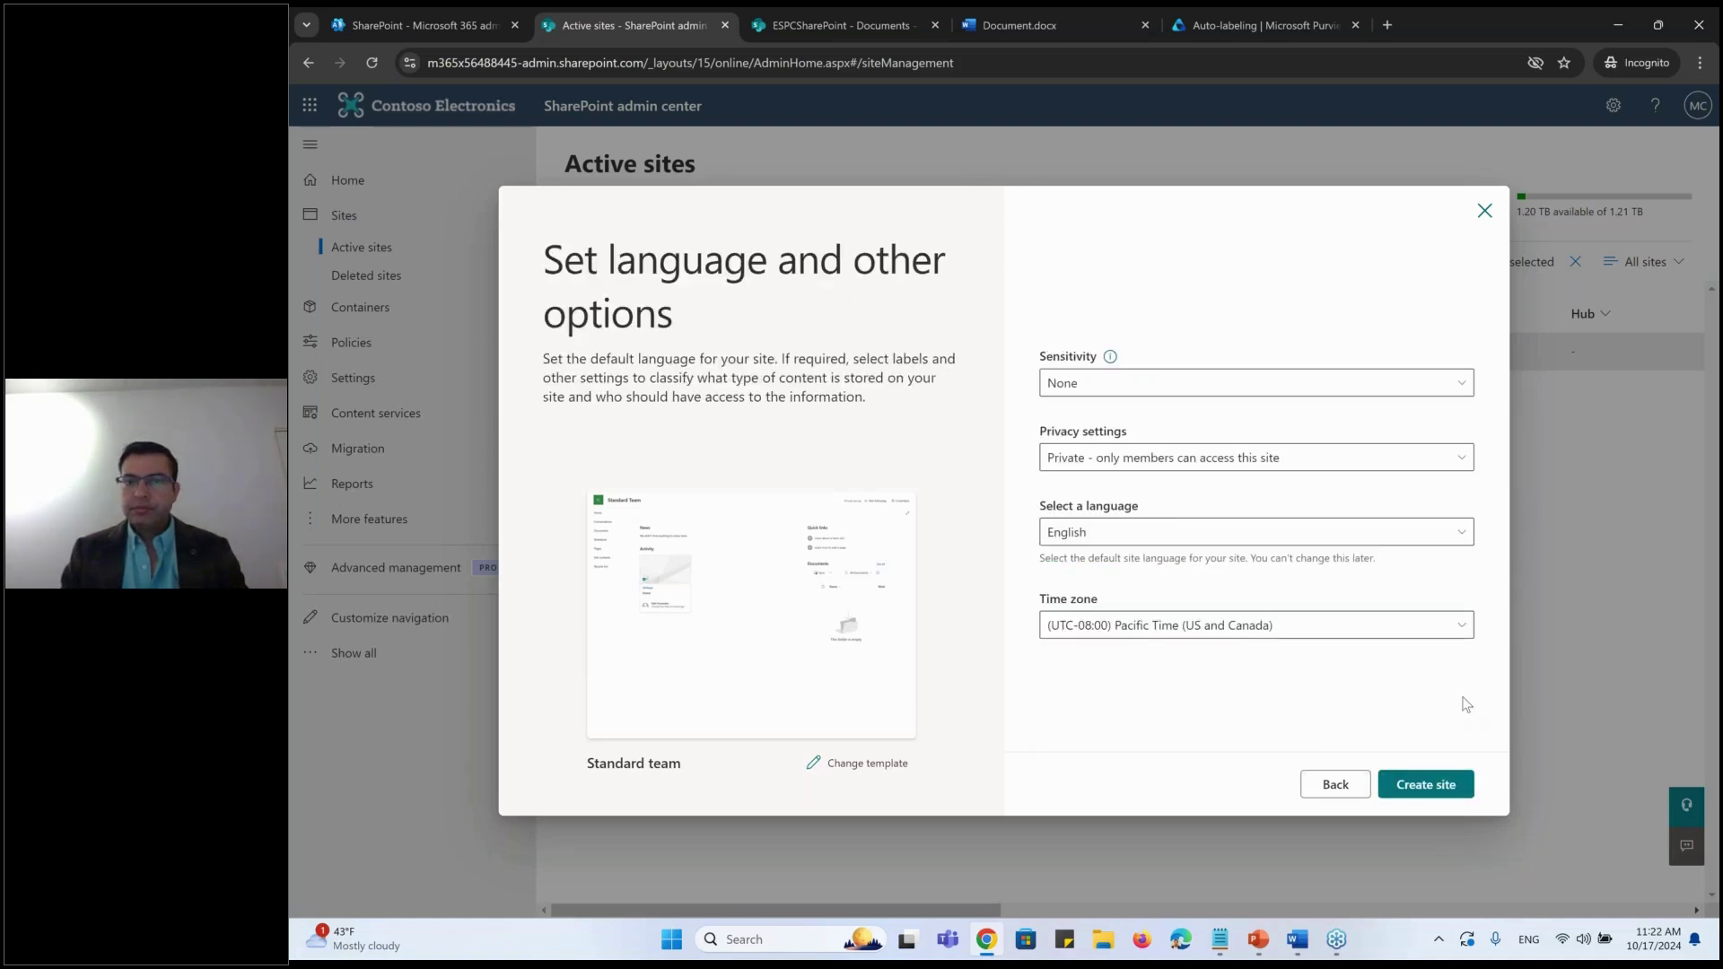
Step: Set the ESPC site's sensitivity to BusinessConfidential, then change it to BusinessHighConfidential
{"action": "left_click", "coordinate": [1121, 383]}
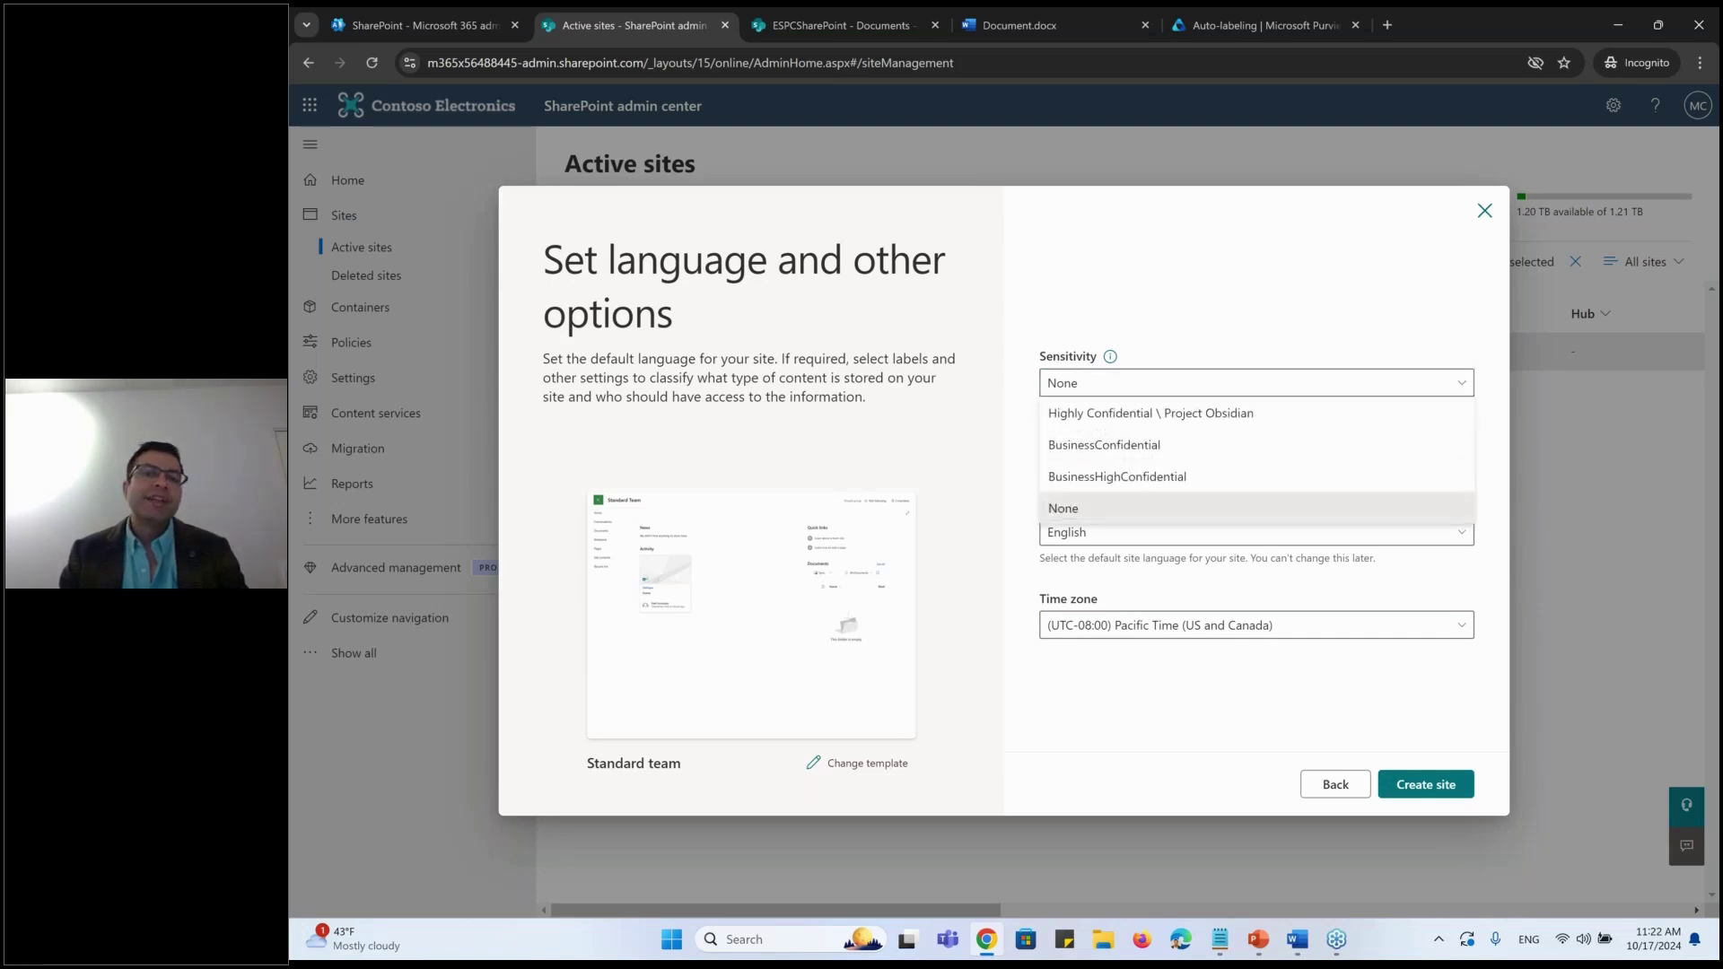
{"action": "left_click", "coordinate": [1110, 446]}
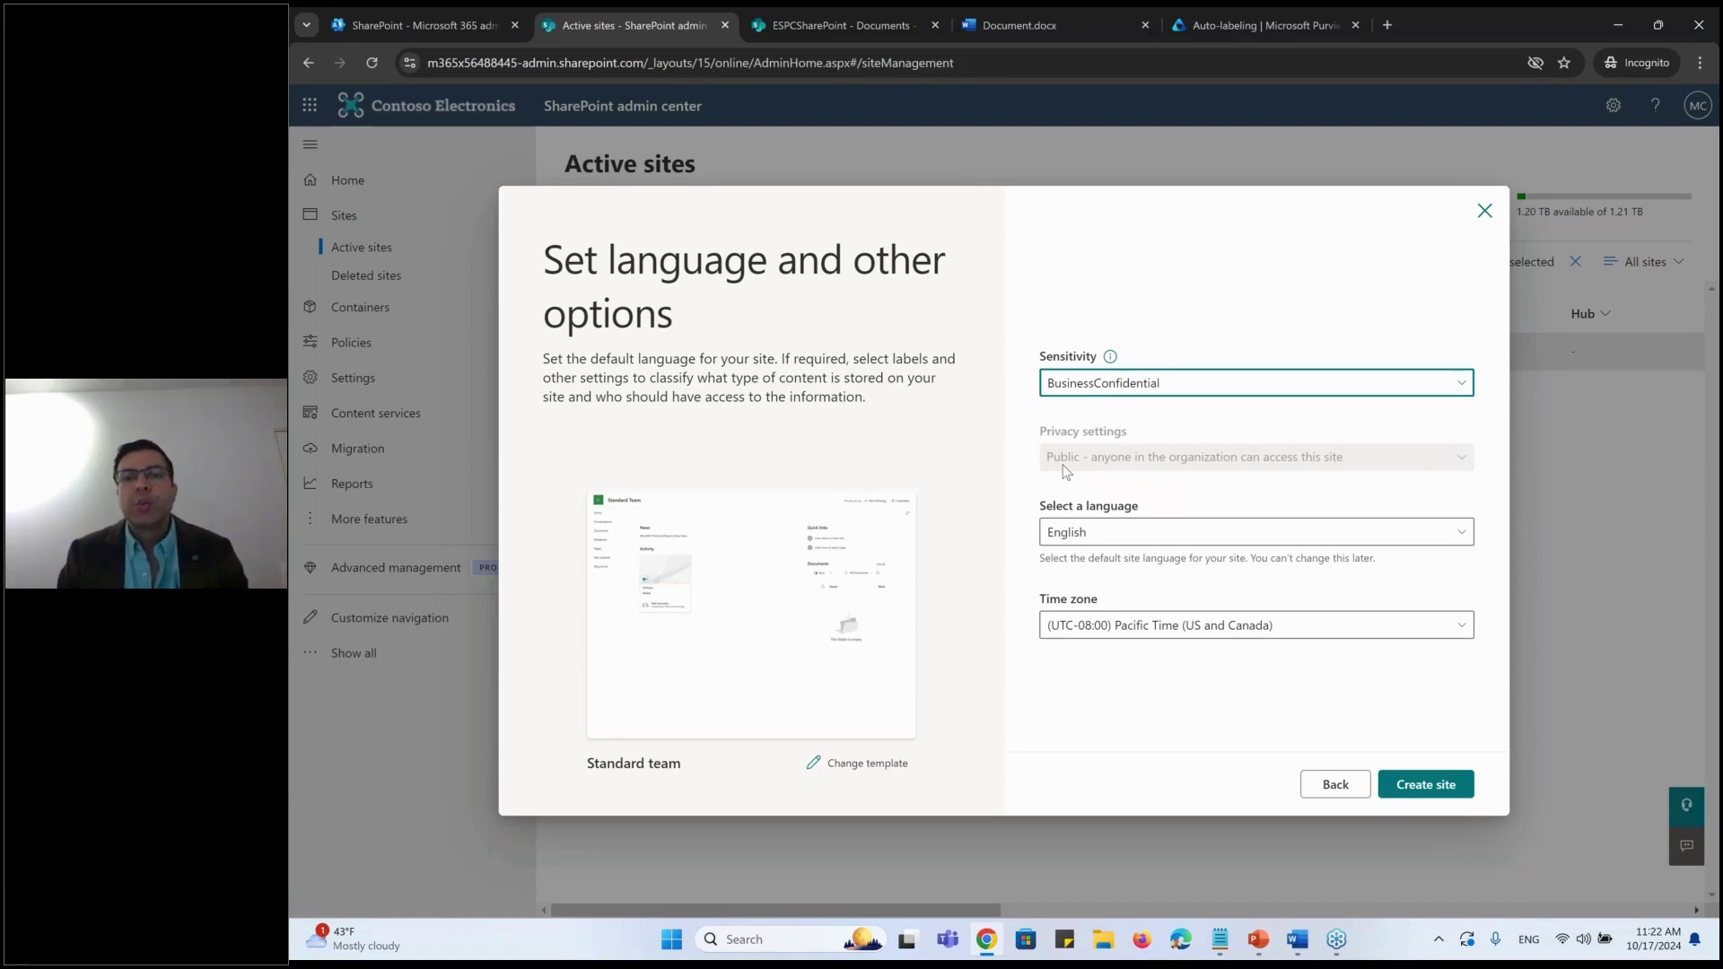
{"action": "left_click", "coordinate": [1143, 386]}
{"action": "left_click", "coordinate": [1122, 481]}
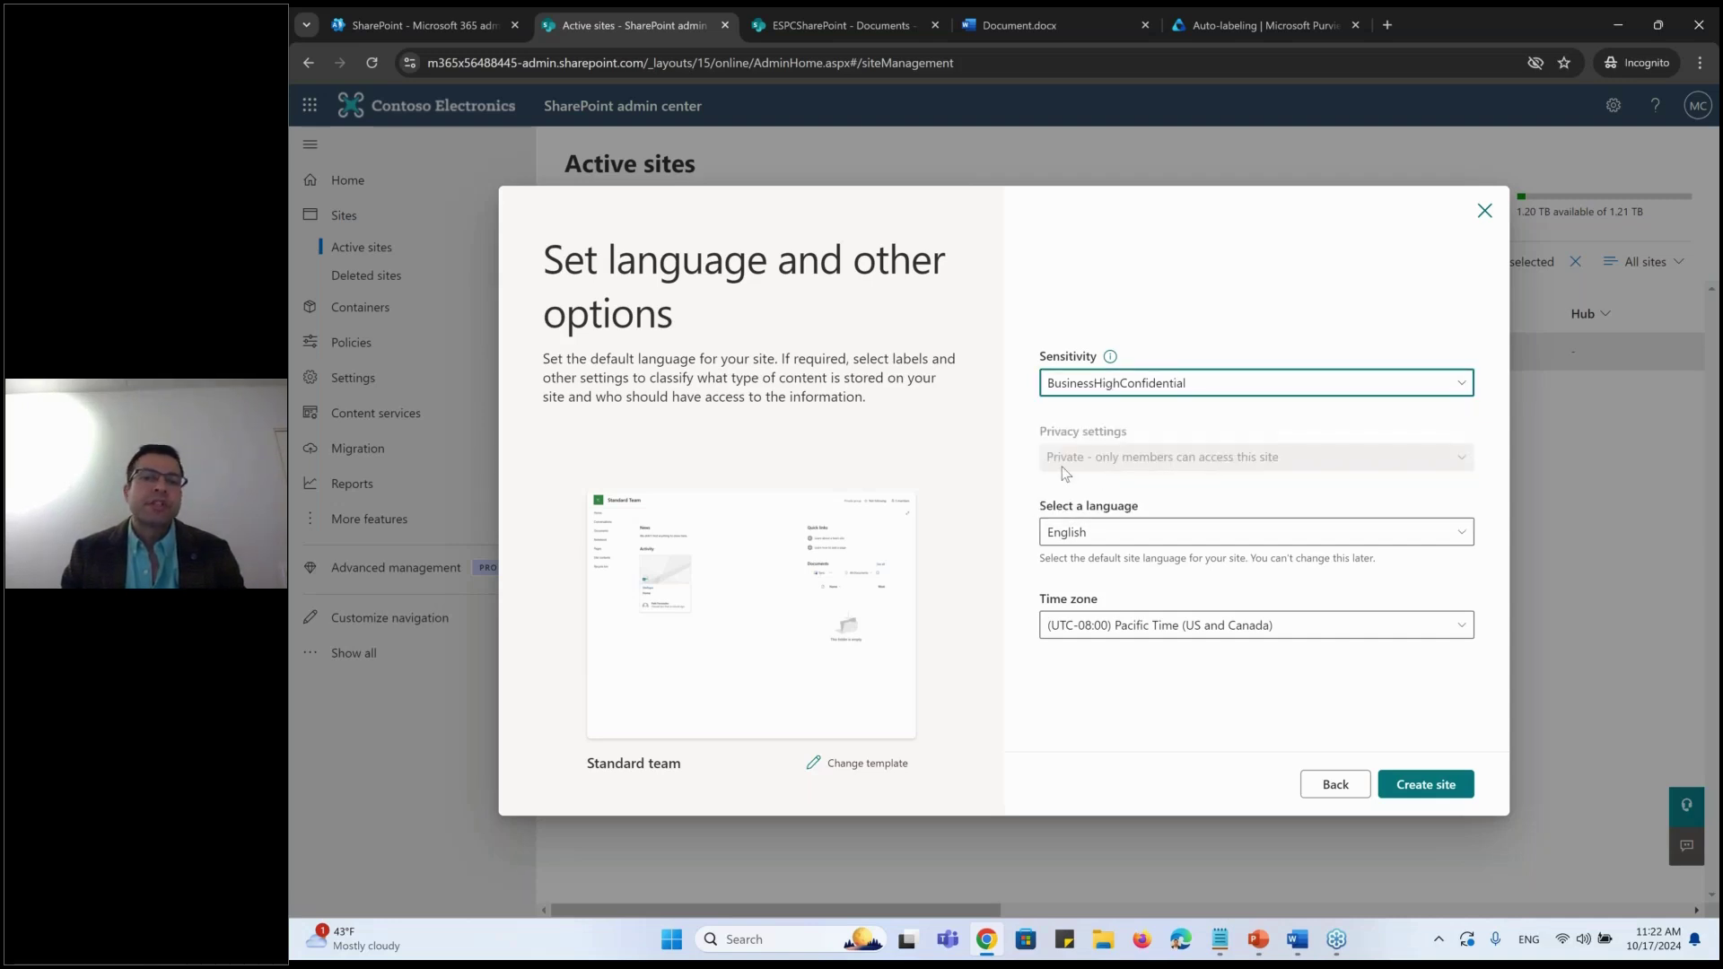